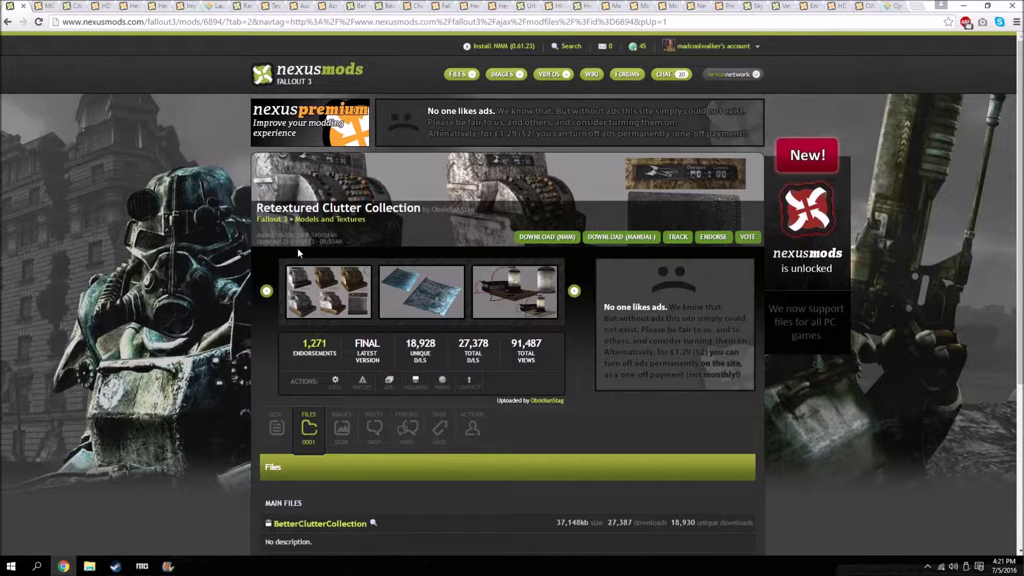
Look over the Retextured Clutter Collection page and manually download its BetterClutterCollection file.
{"action": "scroll", "coordinate": [240, 241], "scroll_direction": "down", "scroll_amount": 5}
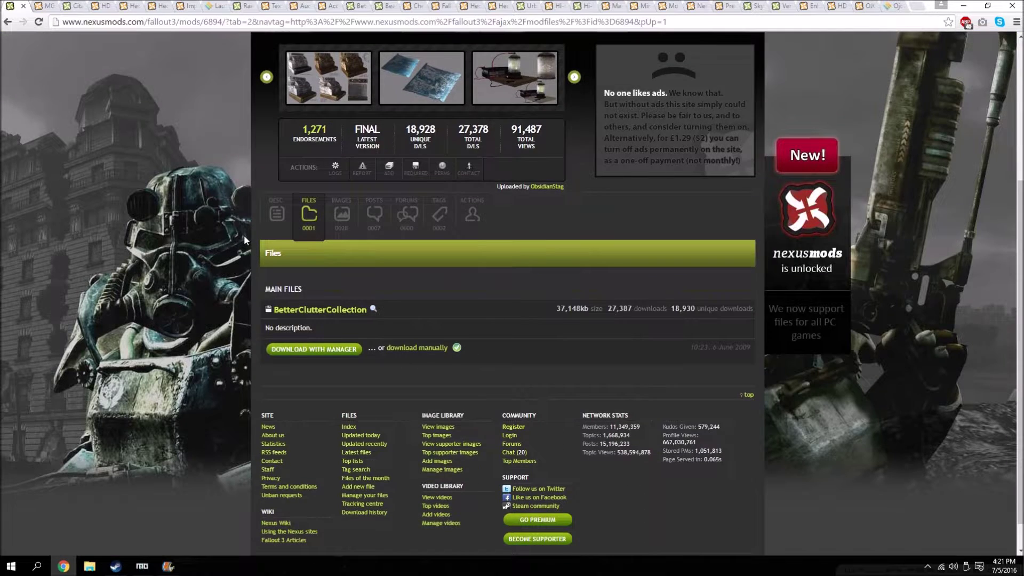
{"action": "scroll", "coordinate": [244, 240], "scroll_direction": "up", "scroll_amount": 5}
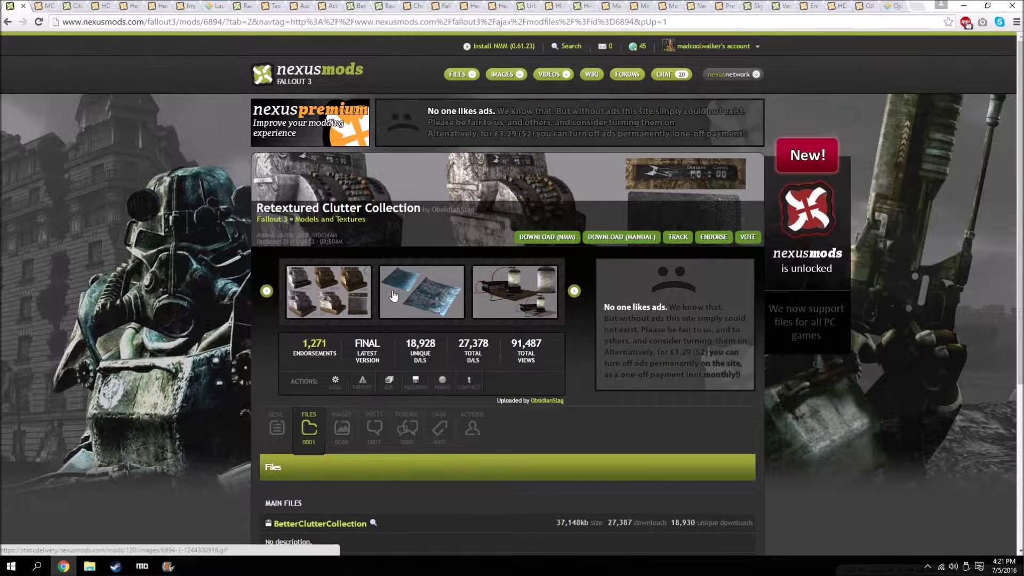
{"action": "scroll", "coordinate": [373, 264], "scroll_direction": "down", "scroll_amount": 3}
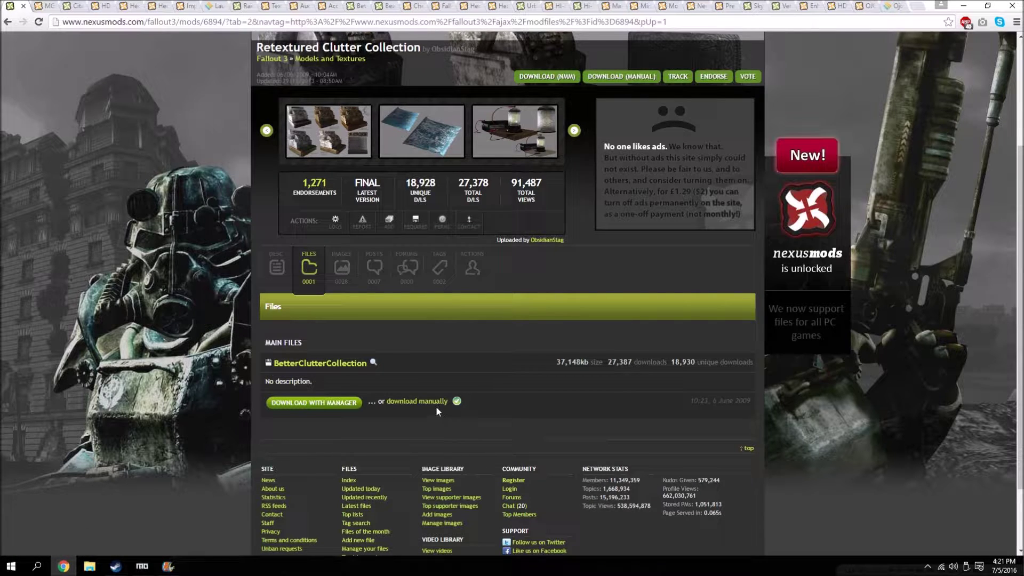
{"action": "scroll", "coordinate": [633, 358], "scroll_direction": "up", "scroll_amount": 3}
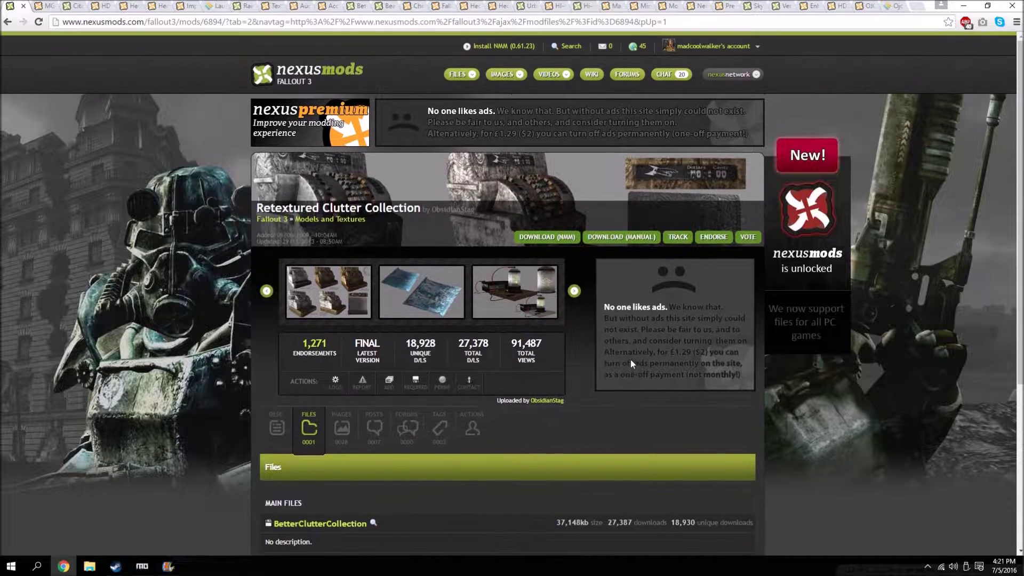
{"action": "scroll", "coordinate": [692, 171], "scroll_direction": "down", "scroll_amount": 3}
{"action": "scroll", "coordinate": [76, 127], "scroll_direction": "up", "scroll_amount": 2}
{"action": "scroll", "coordinate": [302, 172], "scroll_direction": "down", "scroll_amount": 1}
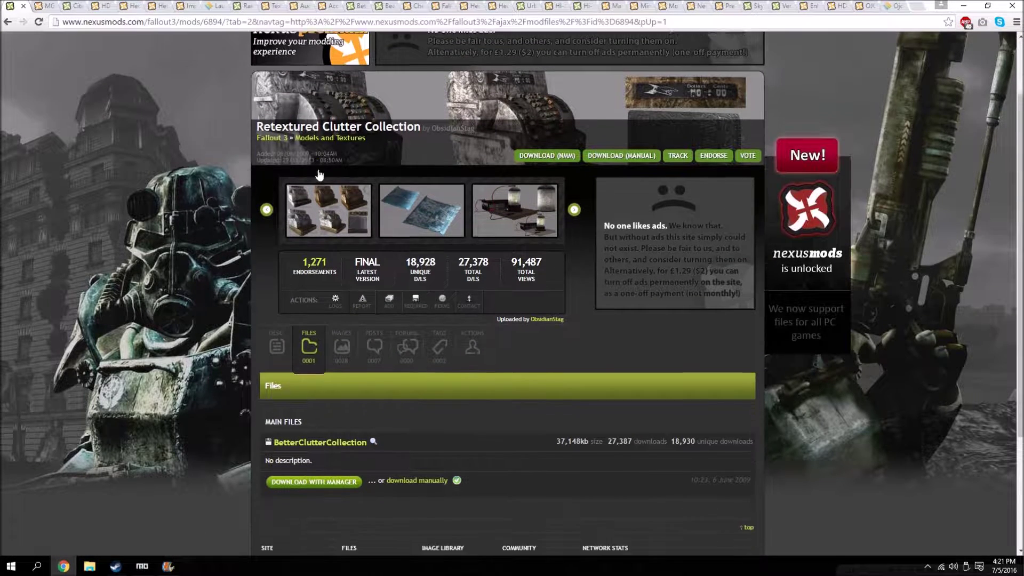
{"action": "scroll", "coordinate": [247, 147], "scroll_direction": "up", "scroll_amount": 2}
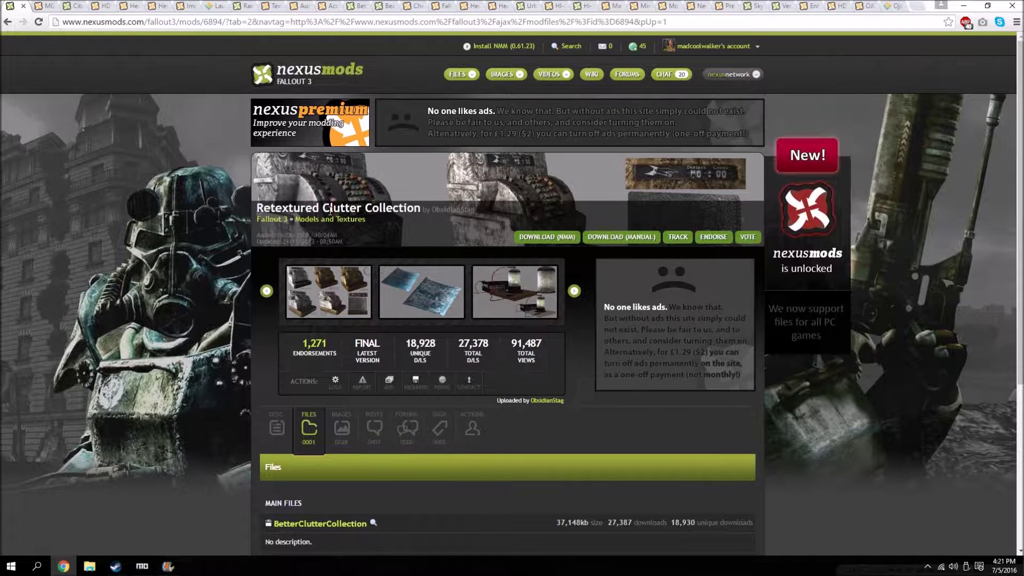
{"action": "scroll", "coordinate": [454, 287], "scroll_direction": "down", "scroll_amount": 2}
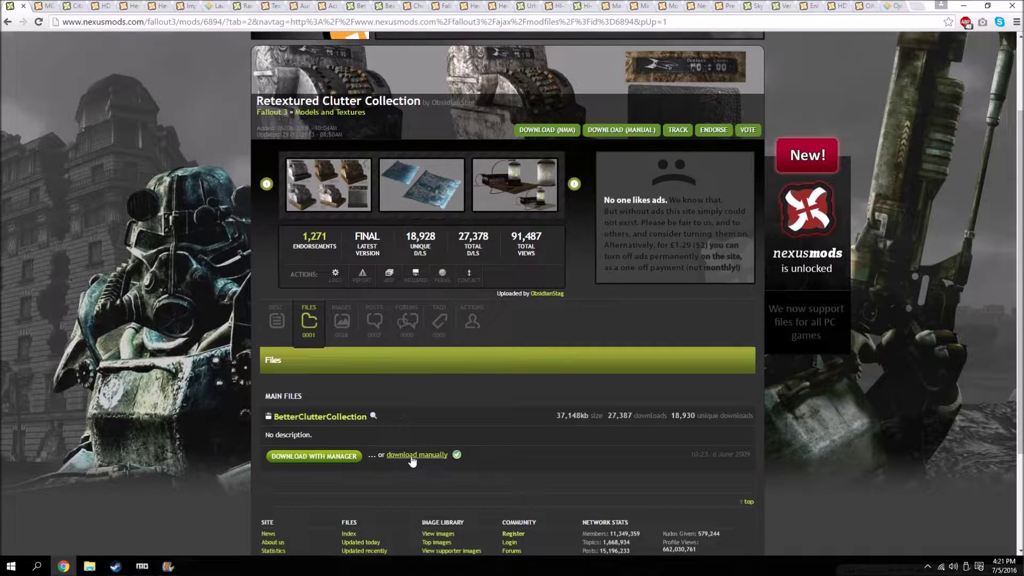
{"action": "left_click", "coordinate": [412, 456]}
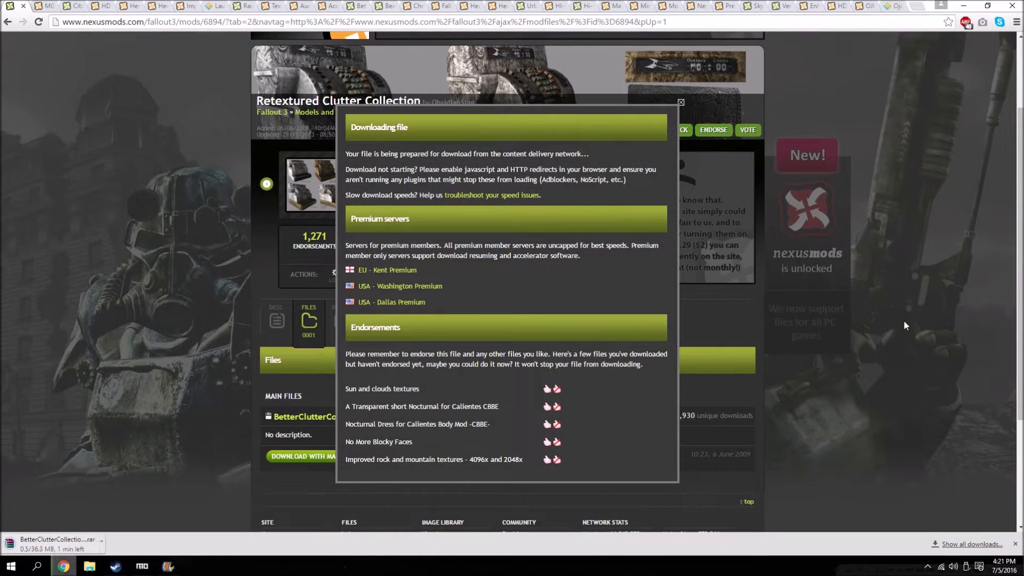
{"action": "left_click", "coordinate": [905, 326]}
Download MGs NCR Pack Ojo friendly 7 with the mod manager from the MGs Neat Clutter Retextures page.
{"action": "left_click", "coordinate": [44, 6]}
{"action": "scroll", "coordinate": [326, 277], "scroll_direction": "down", "scroll_amount": 2}
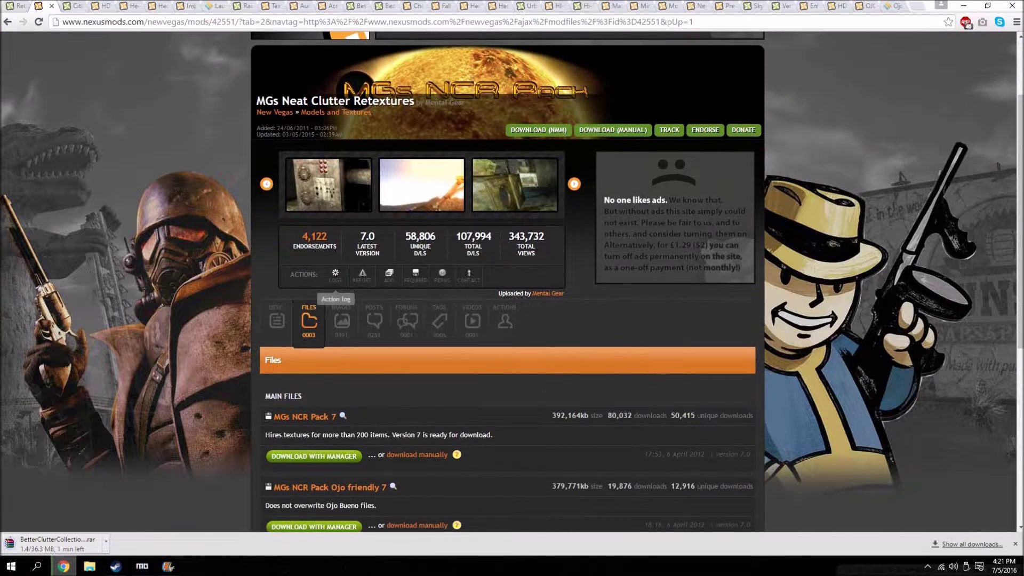
{"action": "left_click", "coordinate": [971, 544]}
{"action": "left_click", "coordinate": [43, 7]}
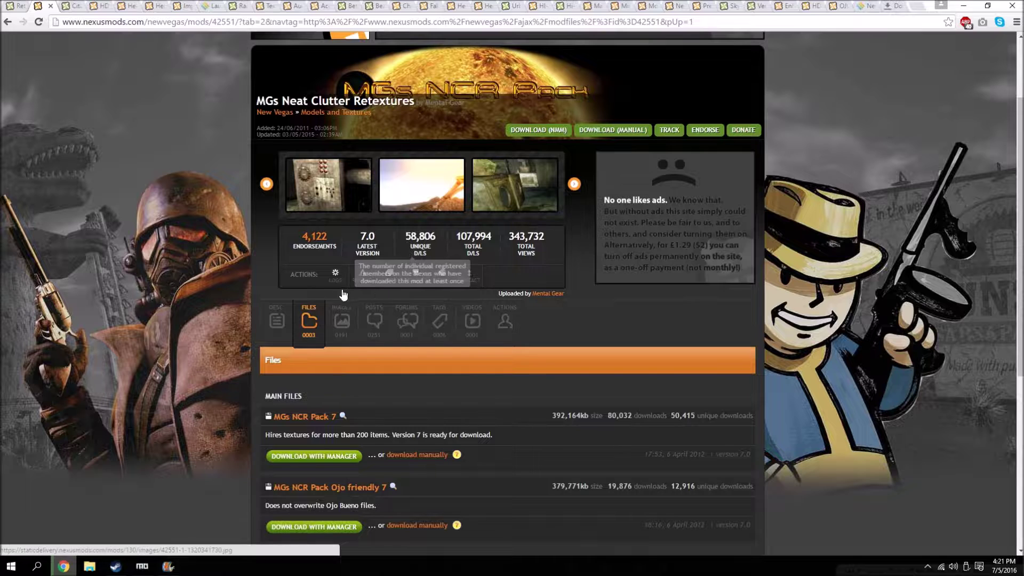
{"action": "scroll", "coordinate": [351, 341], "scroll_direction": "down", "scroll_amount": 2}
{"action": "scroll", "coordinate": [320, 341], "scroll_direction": "down", "scroll_amount": 1}
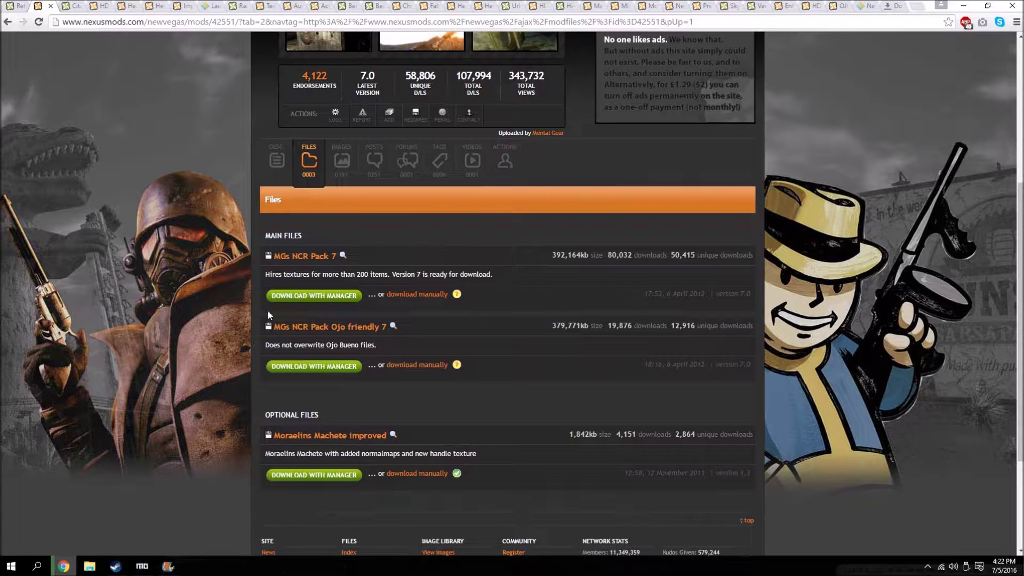
{"action": "left_click", "coordinate": [22, 4]}
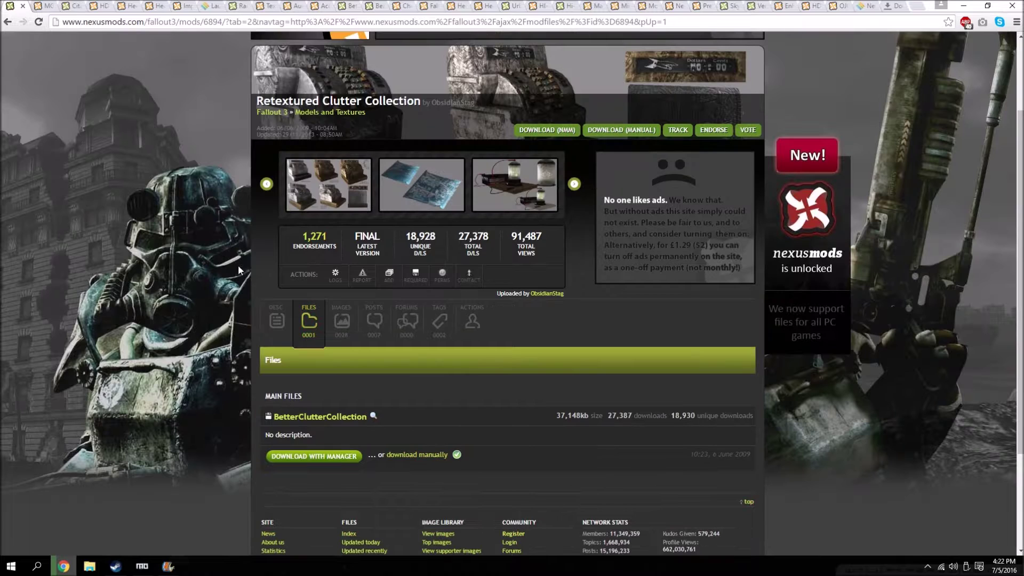
{"action": "left_click", "coordinate": [43, 6]}
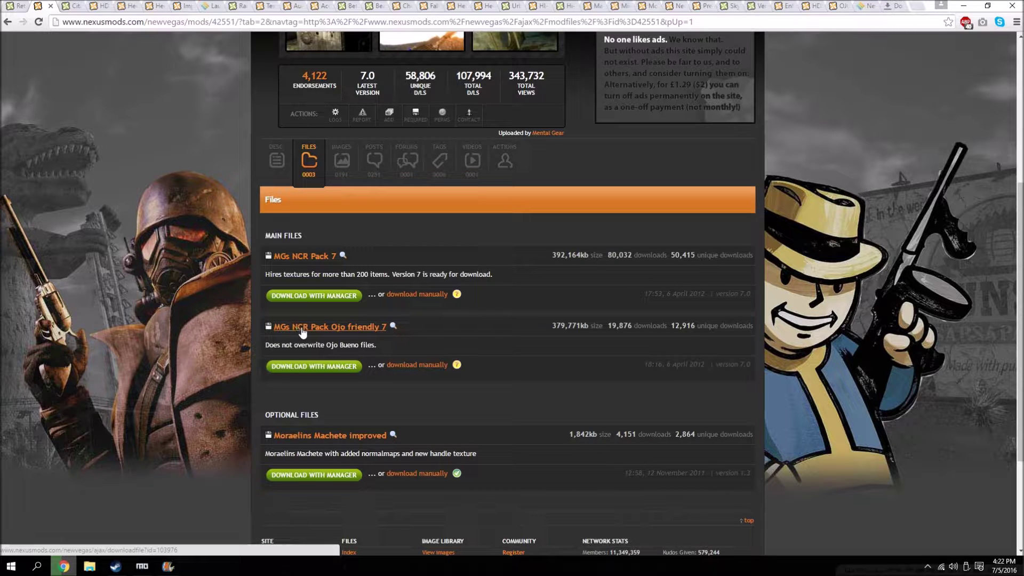
{"action": "left_click", "coordinate": [325, 370]}
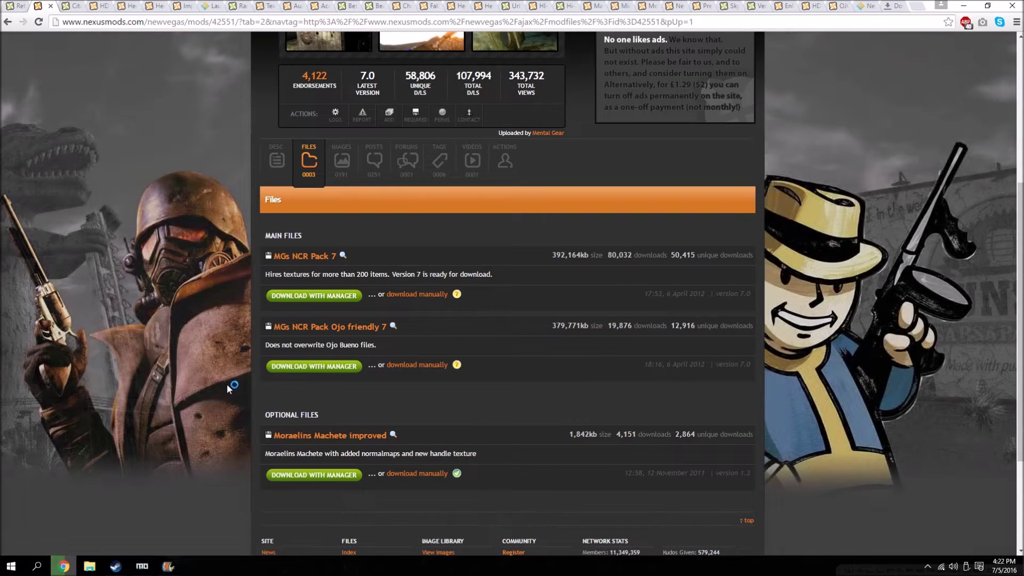
Manually download the Medium Res Pack (2048x2048) from the Citadel Retextured page and dismiss the download notice.
{"action": "left_click", "coordinate": [80, 4]}
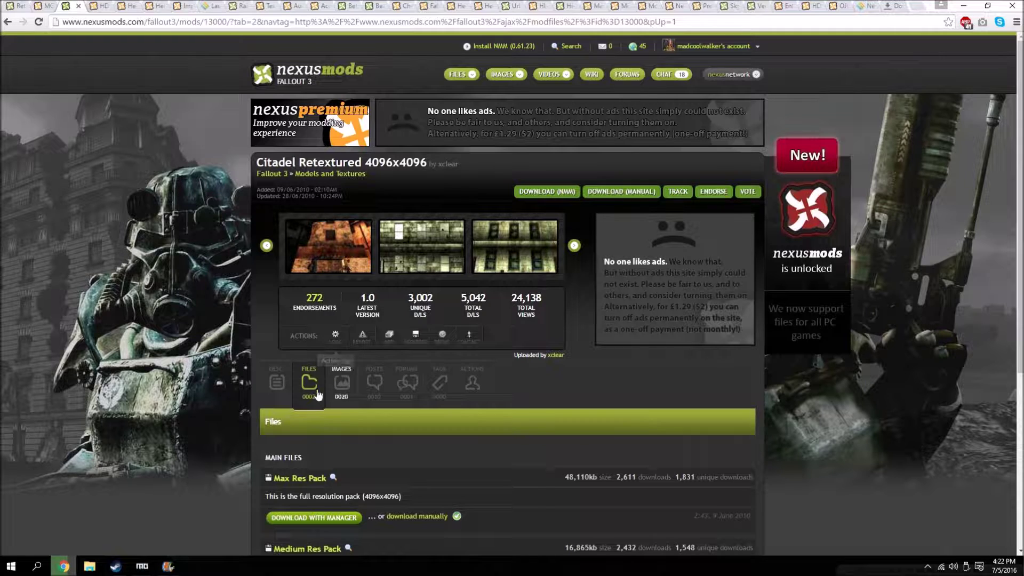
{"action": "scroll", "coordinate": [373, 383], "scroll_direction": "down", "scroll_amount": 2}
{"action": "scroll", "coordinate": [410, 426], "scroll_direction": "down", "scroll_amount": 1}
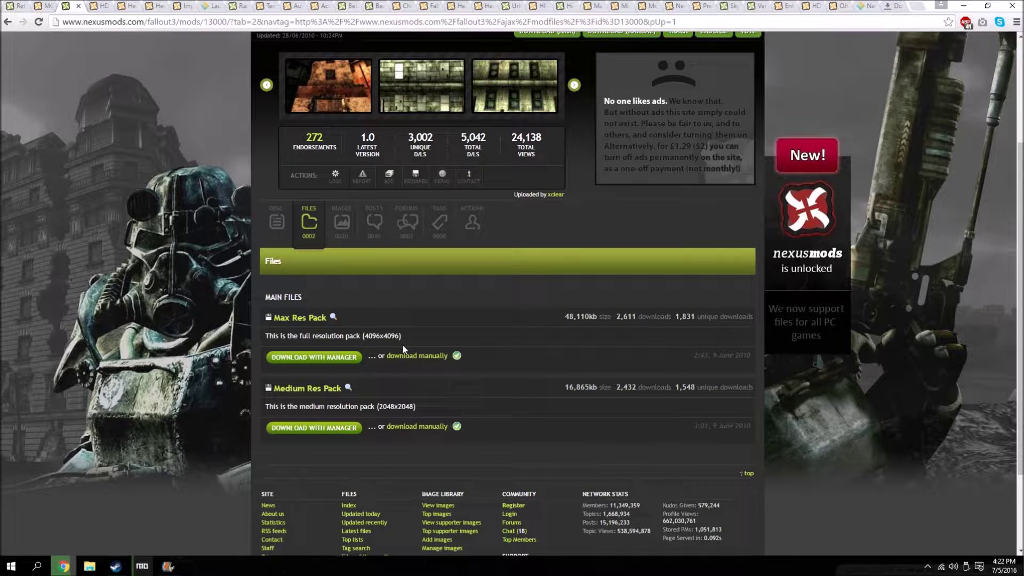
{"action": "left_click", "coordinate": [432, 427]}
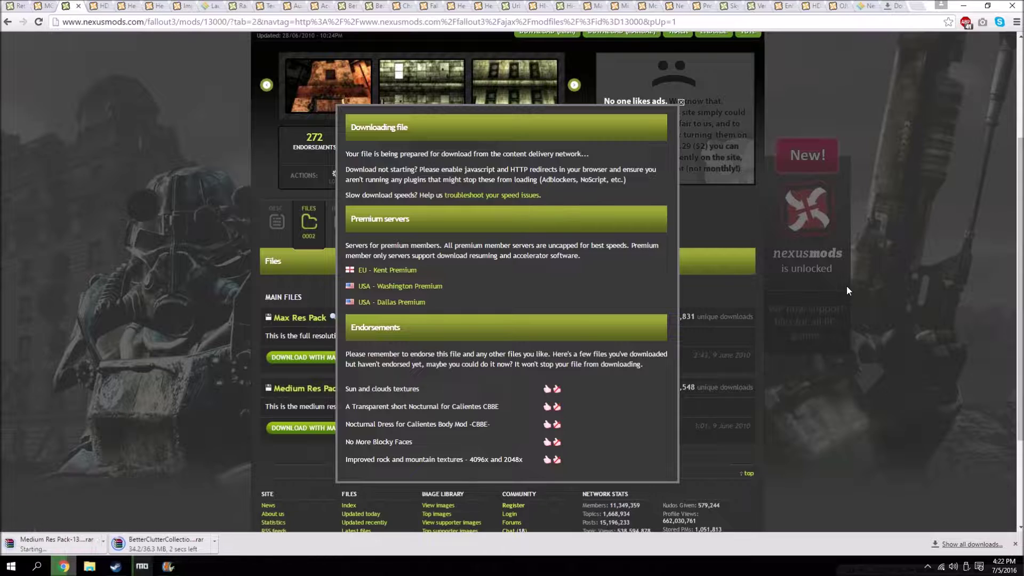
{"action": "left_click", "coordinate": [163, 51]}
Download the HD Mist 1k file with the mod manager from the HD Mist page.
{"action": "left_click", "coordinate": [99, 8]}
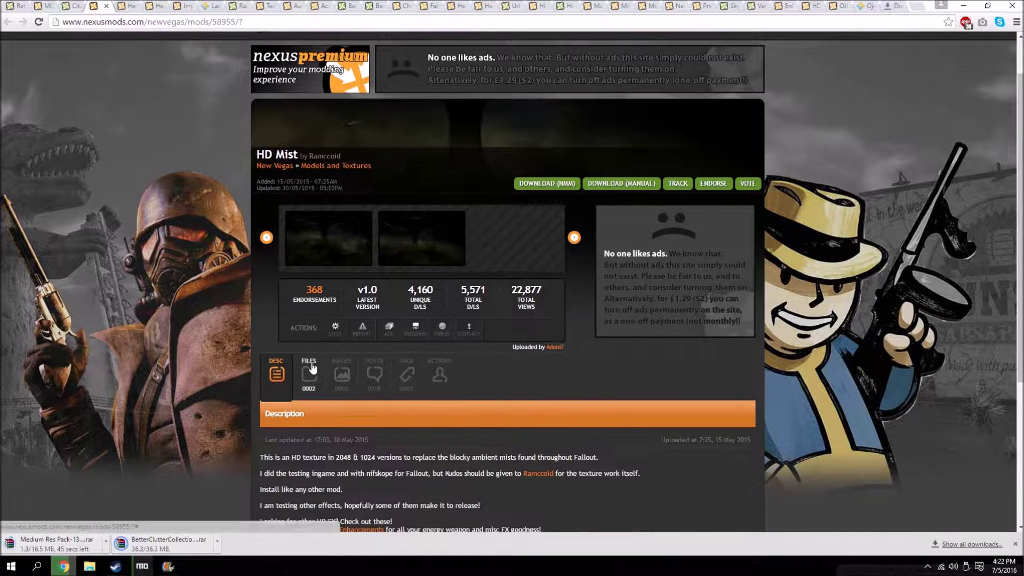
{"action": "left_click", "coordinate": [311, 368]}
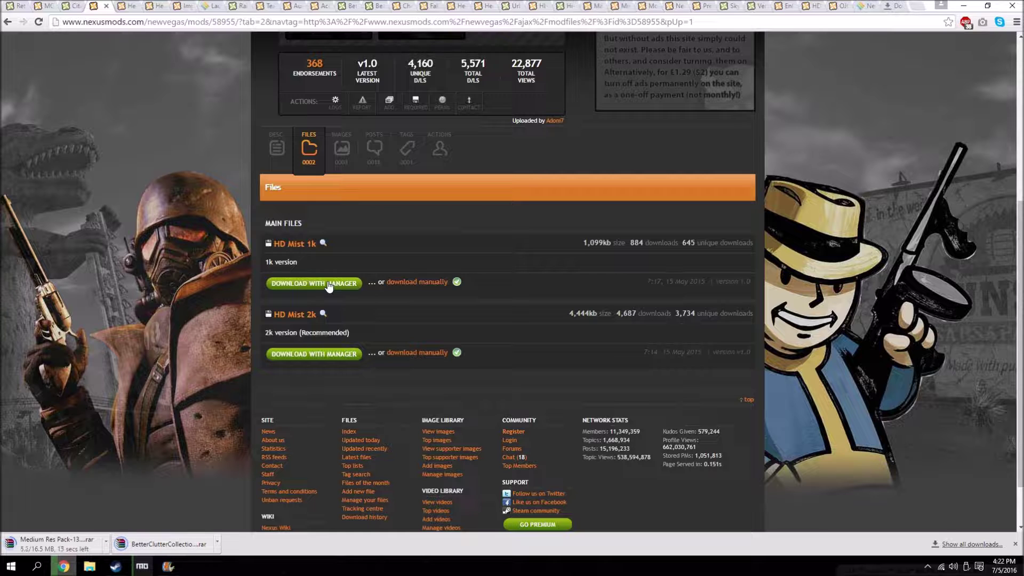
{"action": "left_click", "coordinate": [329, 287]}
Download Hectrol_FX_Duststorm_Deluxe_HighRes_Retex with the mod manager from its mod page's files.
{"action": "left_click", "coordinate": [120, 8]}
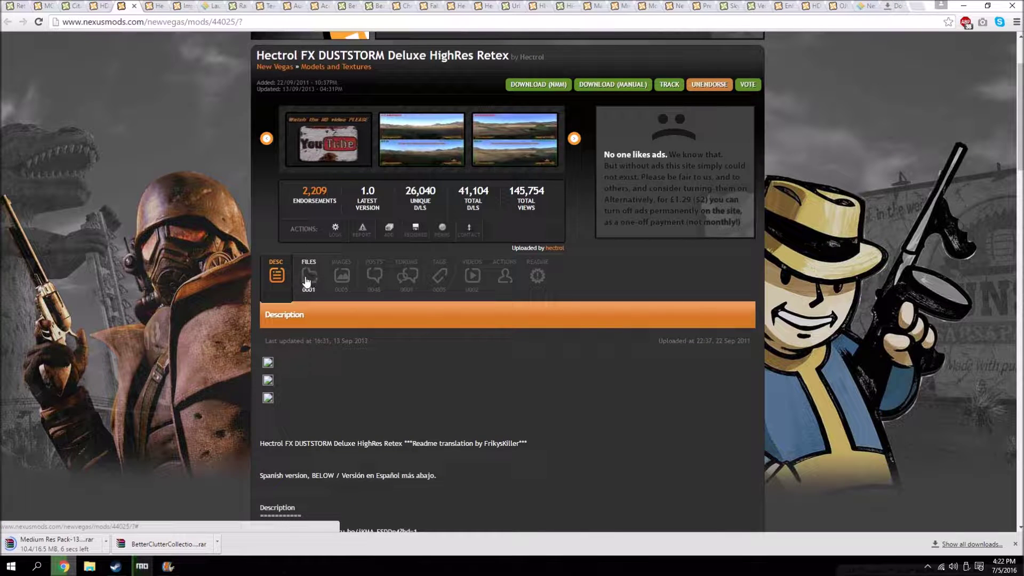
{"action": "left_click", "coordinate": [309, 274]}
{"action": "scroll", "coordinate": [298, 309], "scroll_direction": "down", "scroll_amount": 3}
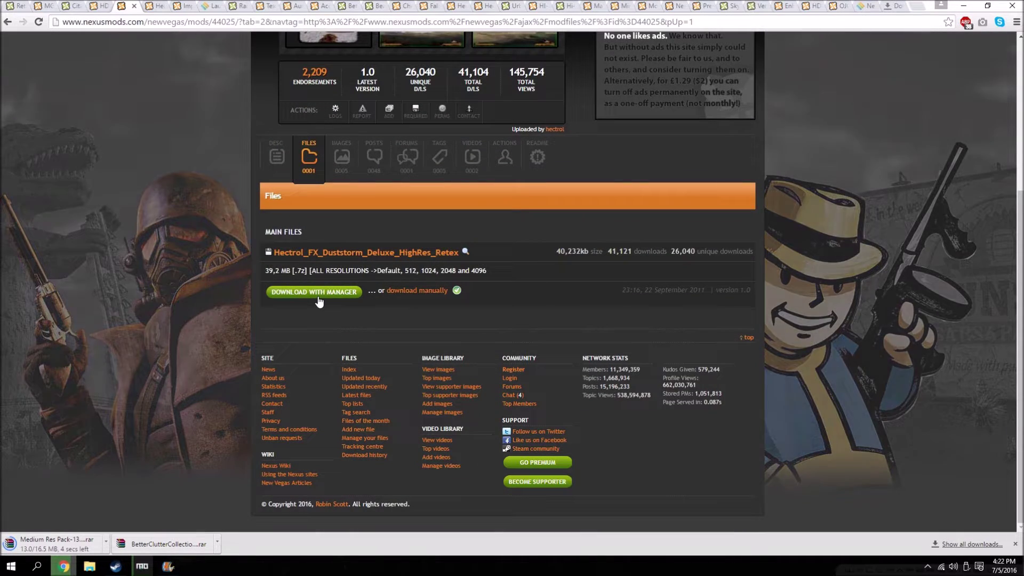
{"action": "left_click", "coordinate": [319, 302]}
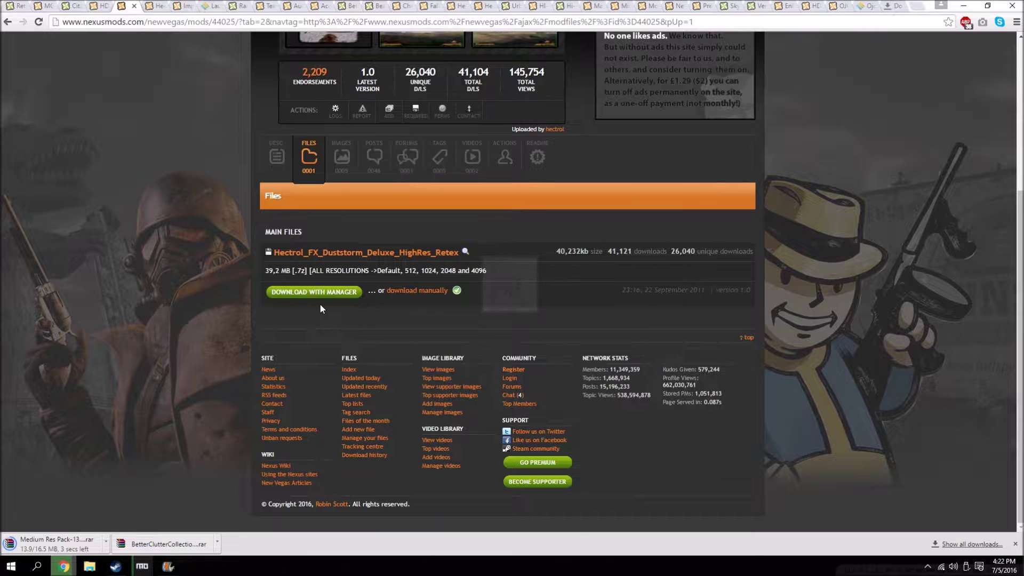
Download the optional Hectrol Tumbleweed Deluxe 1024 Retex file with the mod manager from the Hectrol Tumbleweed page.
{"action": "left_click", "coordinate": [153, 7]}
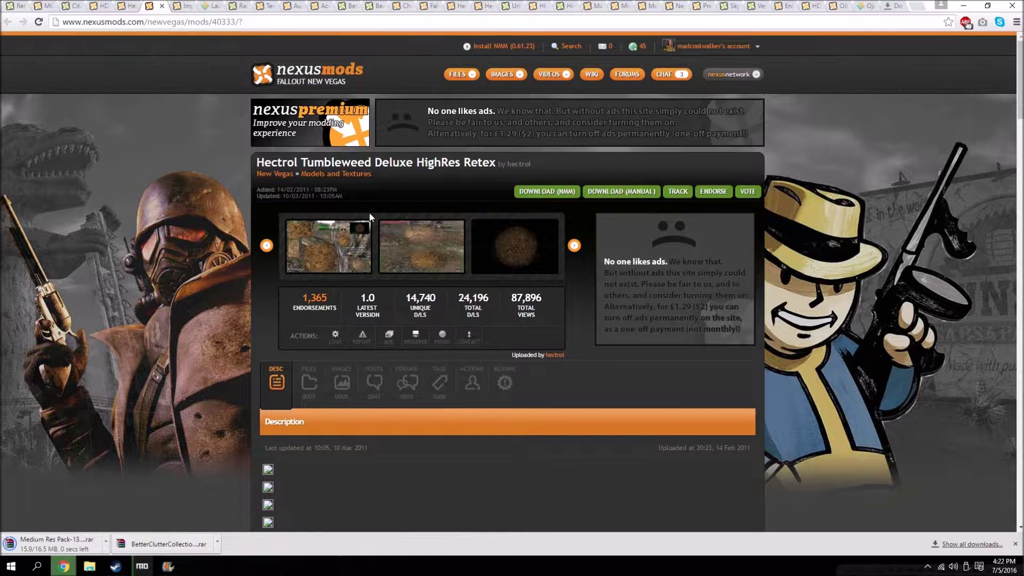
{"action": "scroll", "coordinate": [370, 216], "scroll_direction": "down", "scroll_amount": 2}
{"action": "left_click", "coordinate": [309, 271]}
{"action": "scroll", "coordinate": [312, 295], "scroll_direction": "down", "scroll_amount": 2}
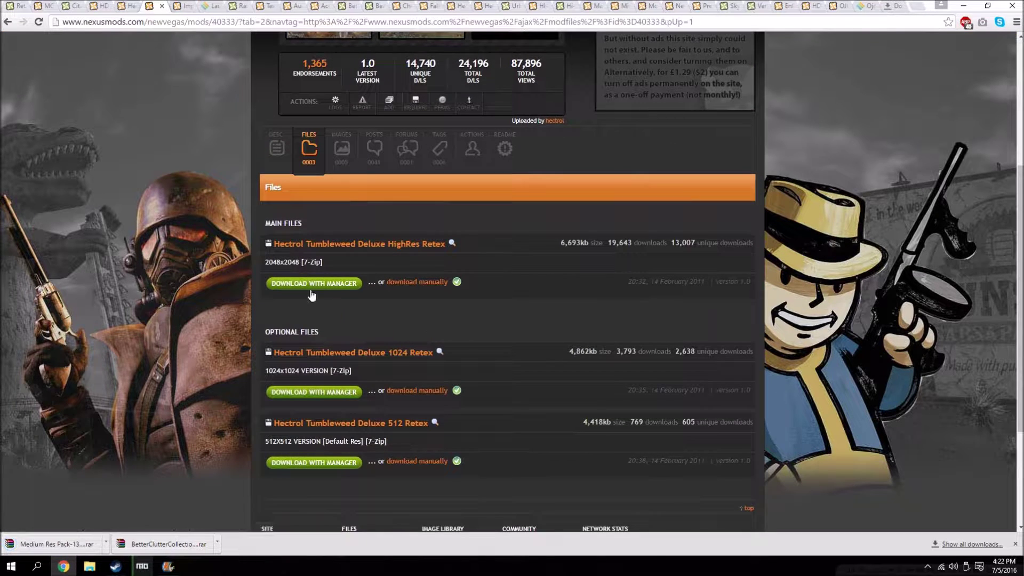
{"action": "left_click", "coordinate": [310, 392]}
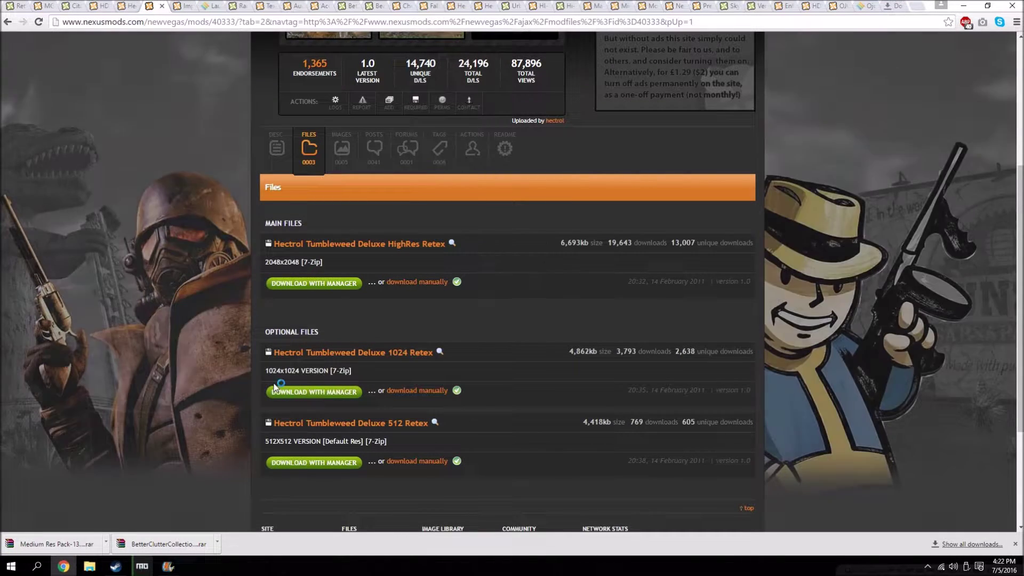
Download the main Improved LOD noise Texture file with the mod manager from its mod page.
{"action": "left_click", "coordinate": [179, 9]}
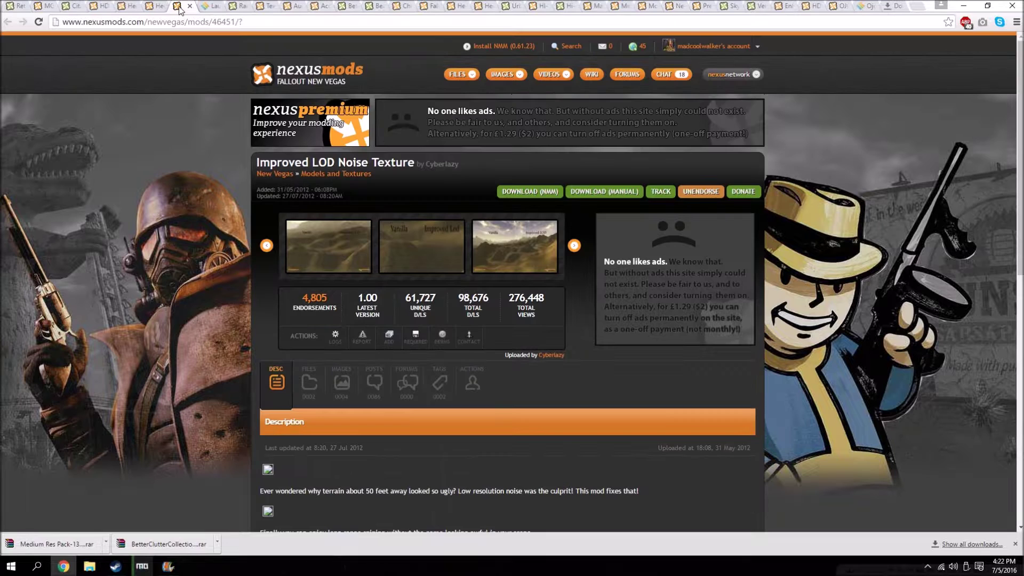
{"action": "scroll", "coordinate": [196, 244], "scroll_direction": "down", "scroll_amount": 1}
{"action": "scroll", "coordinate": [322, 269], "scroll_direction": "down", "scroll_amount": 2}
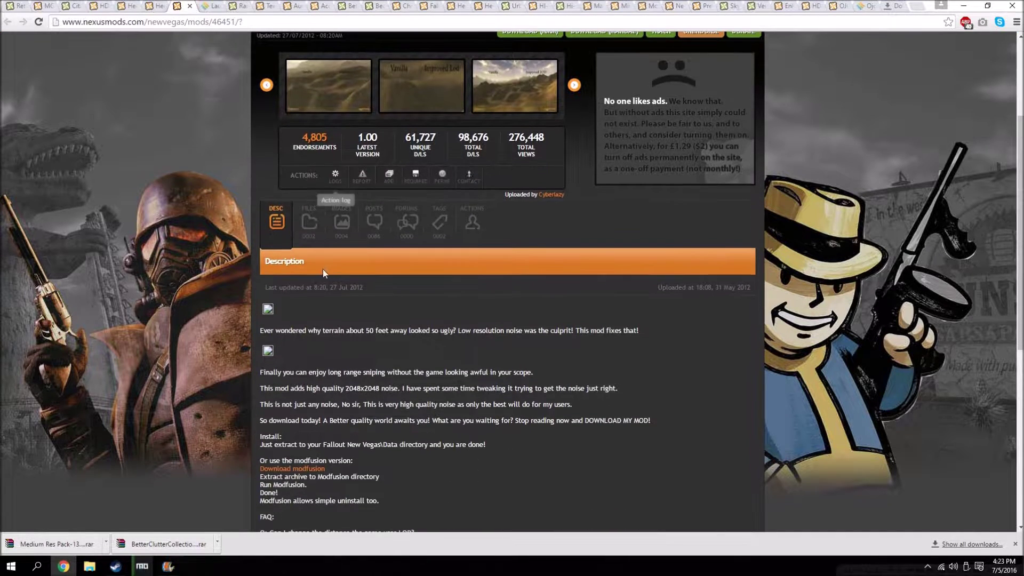
{"action": "left_click", "coordinate": [315, 251]}
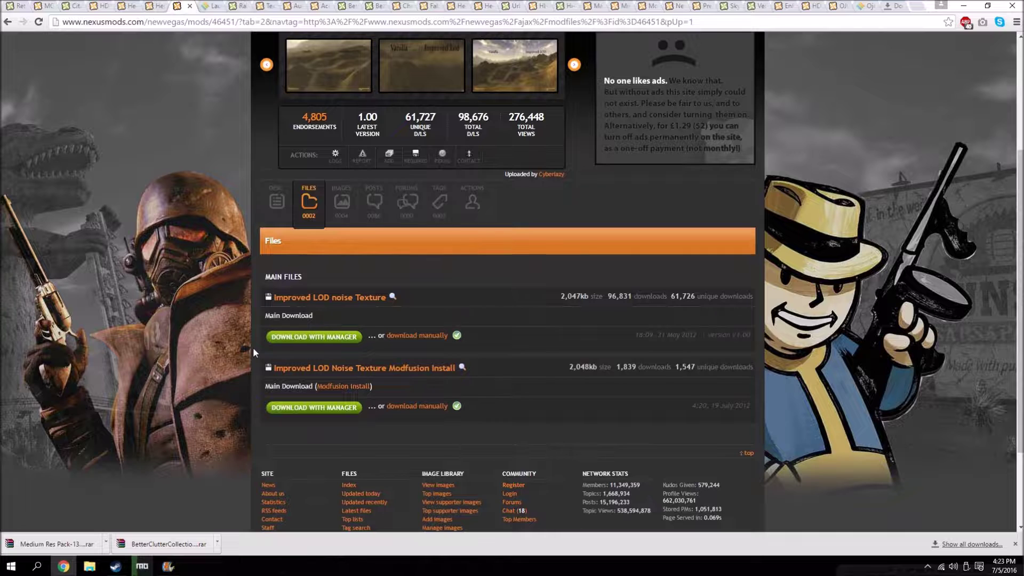
{"action": "scroll", "coordinate": [253, 347], "scroll_direction": "down", "scroll_amount": 2}
{"action": "left_click", "coordinate": [325, 286]}
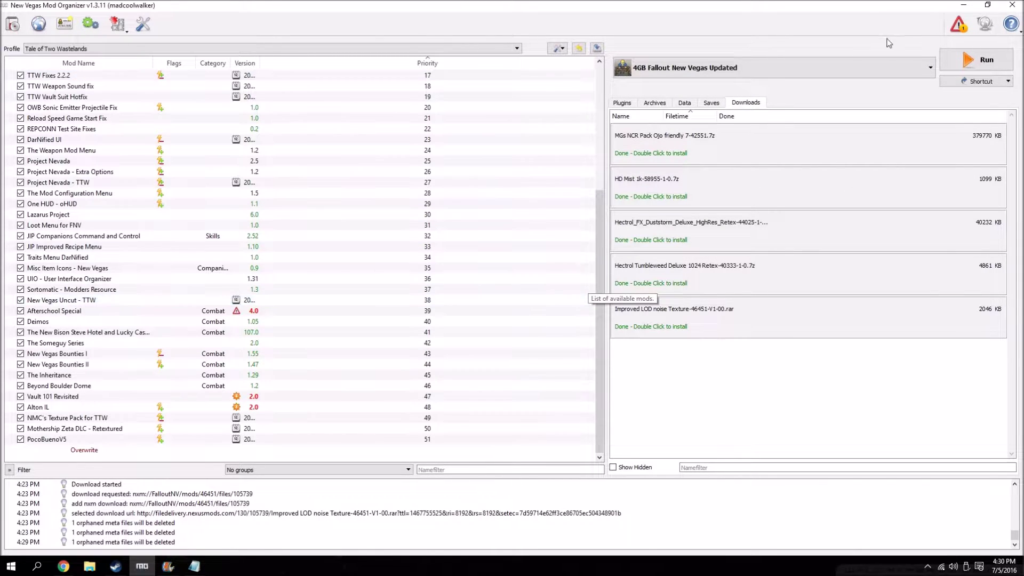
Minimize Mod Organizer and move the BetterClutterCollection archive to a clear spot on the desktop.
{"action": "left_click", "coordinate": [963, 6]}
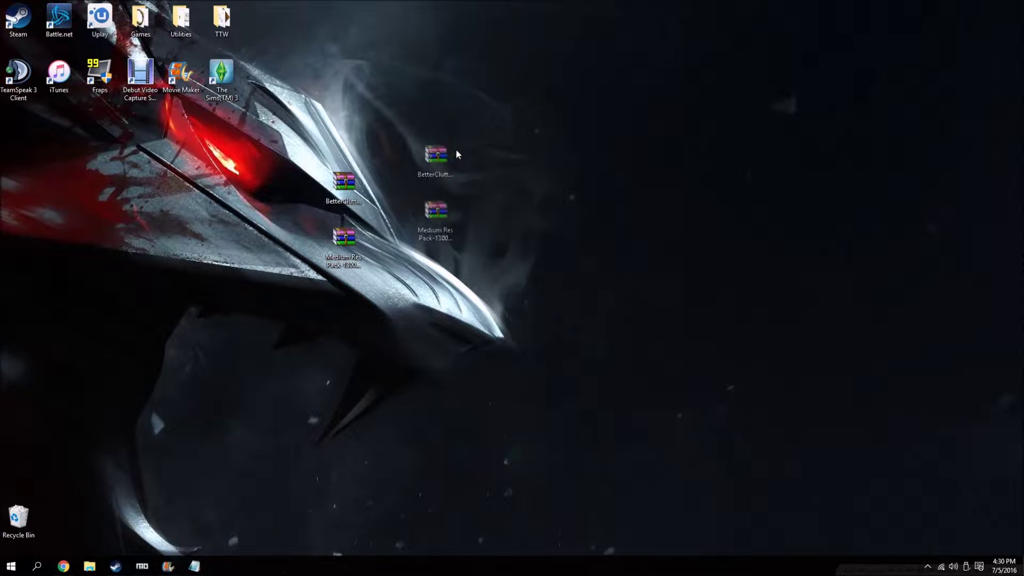
{"action": "left_click", "coordinate": [359, 187]}
{"action": "left_click_drag", "start_coordinate": [360, 188], "coordinate": [462, 126]}
Examine the contents of the BetterClutter folder inside the BetterClutterCollection archive, then close the archive.
{"action": "double_click", "coordinate": [465, 140]}
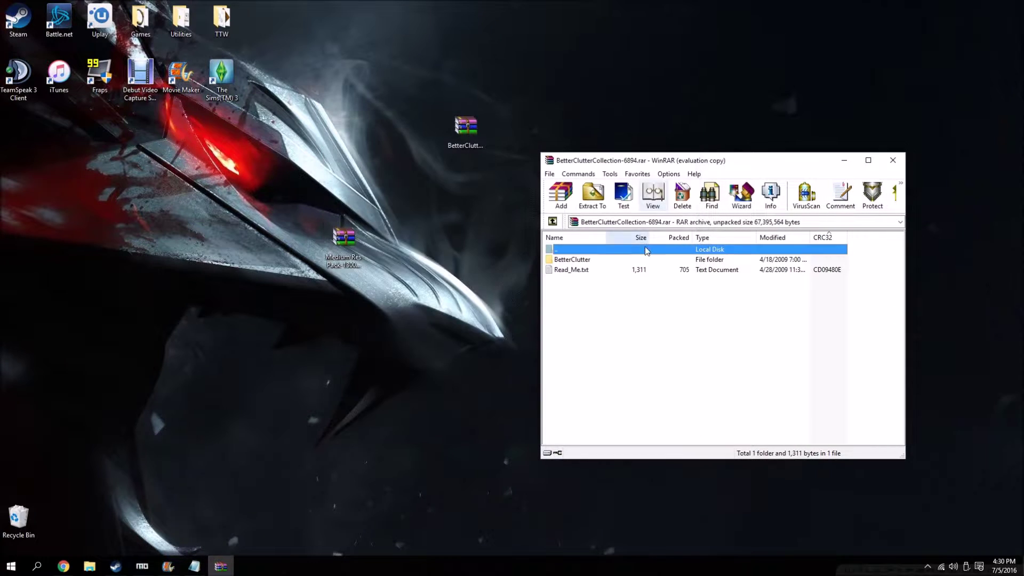
{"action": "double_click", "coordinate": [587, 260]}
{"action": "scroll", "coordinate": [571, 277], "scroll_direction": "down", "scroll_amount": 3}
{"action": "scroll", "coordinate": [621, 329], "scroll_direction": "down", "scroll_amount": 2}
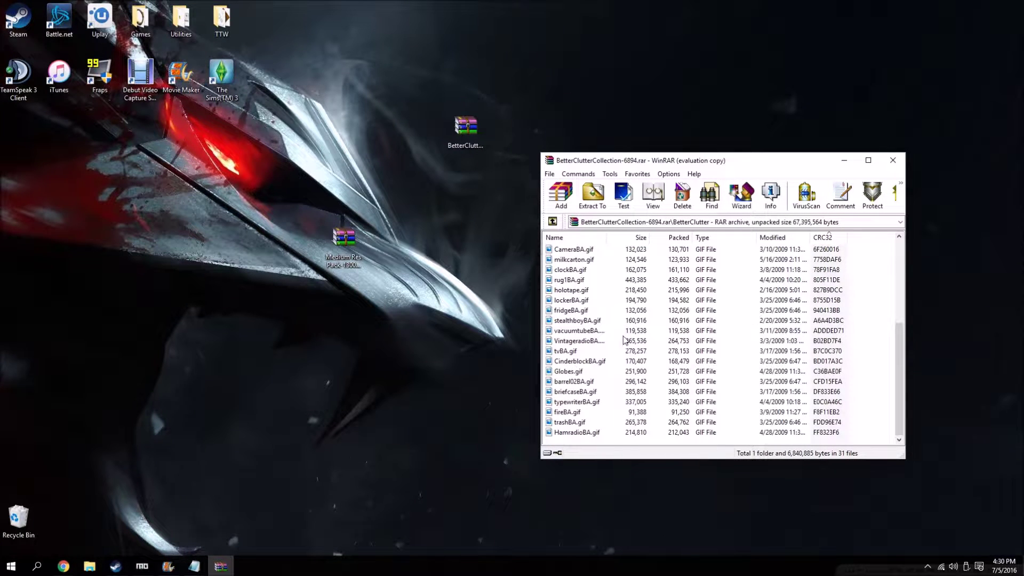
{"action": "key", "text": "ctrl+a"}
{"action": "scroll", "coordinate": [864, 373], "scroll_direction": "up", "scroll_amount": 5}
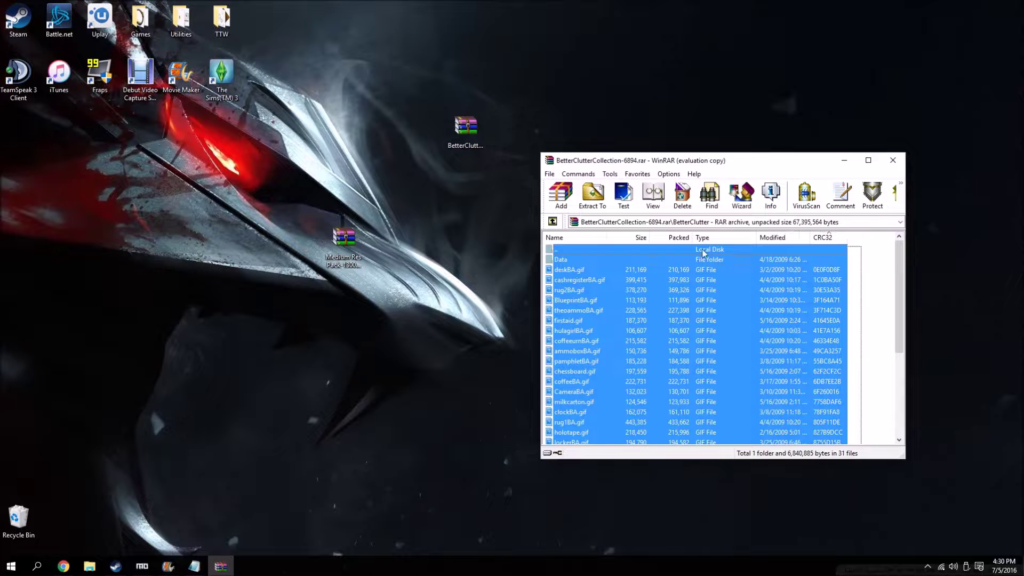
{"action": "left_click", "coordinate": [893, 160]}
Extract the BetterClutterCollection archive onto the desktop.
{"action": "right_click", "coordinate": [467, 138]}
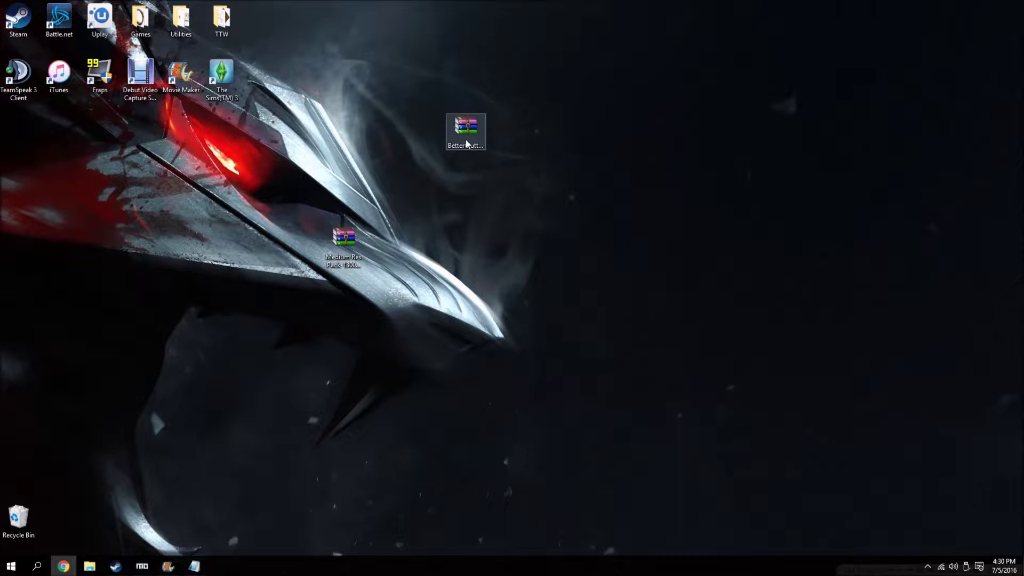
{"action": "left_click", "coordinate": [551, 195]}
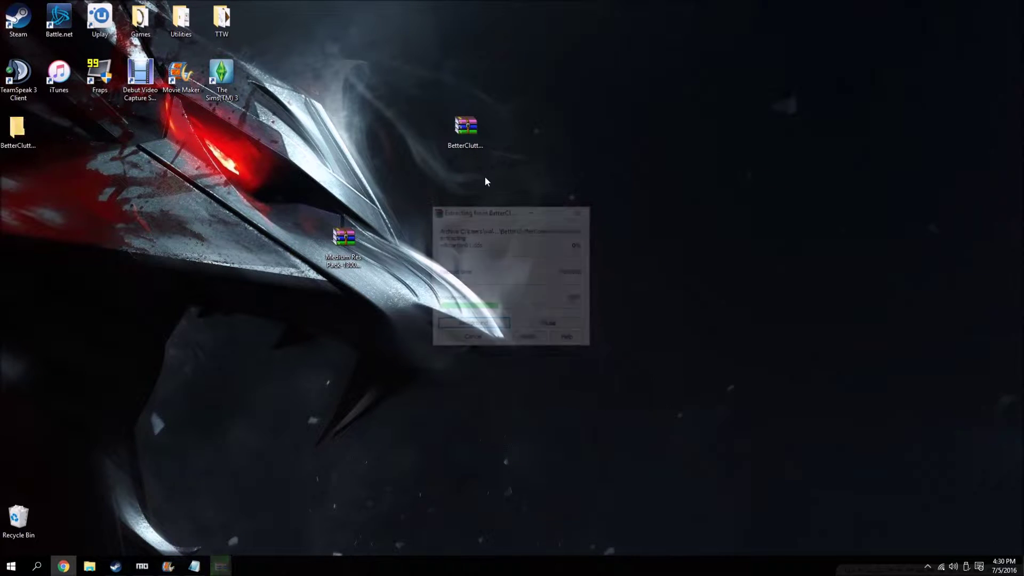
Discard the original BetterClutterCollection archive and open the BetterClutter folder inside the extracted folder.
{"action": "left_click_drag", "start_coordinate": [467, 146], "coordinate": [19, 516]}
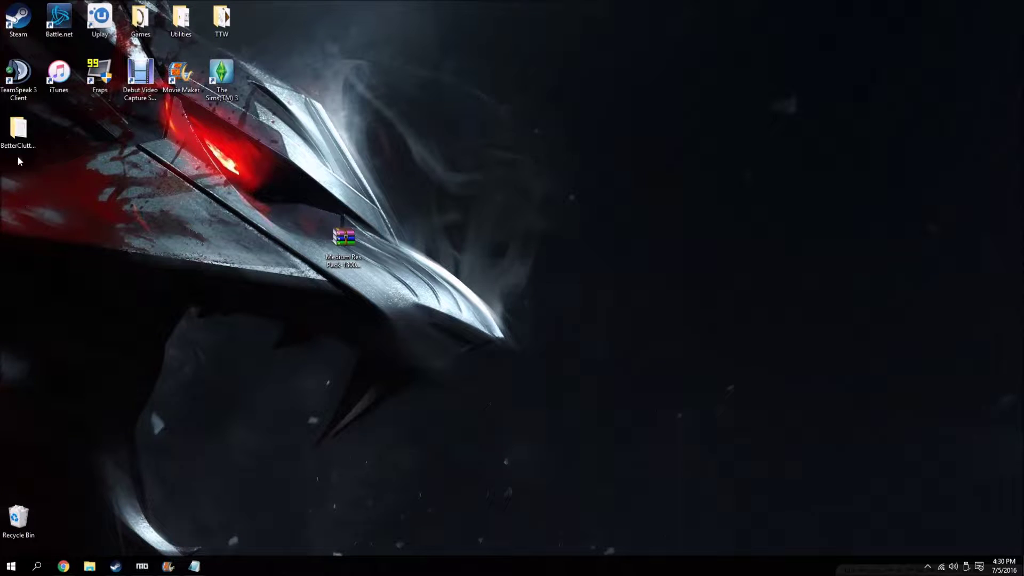
{"action": "left_click_drag", "start_coordinate": [18, 131], "coordinate": [585, 85]}
{"action": "double_click", "coordinate": [586, 83]}
{"action": "double_click", "coordinate": [680, 113]}
Delete everything except the Data folder from BetterClutter, and delete ReadMe.txt from the parent BetterClutterCollection-6894 folder.
{"action": "left_click_drag", "start_coordinate": [635, 126], "coordinate": [788, 453]}
{"action": "right_click", "coordinate": [691, 281]}
{"action": "left_click", "coordinate": [715, 493]}
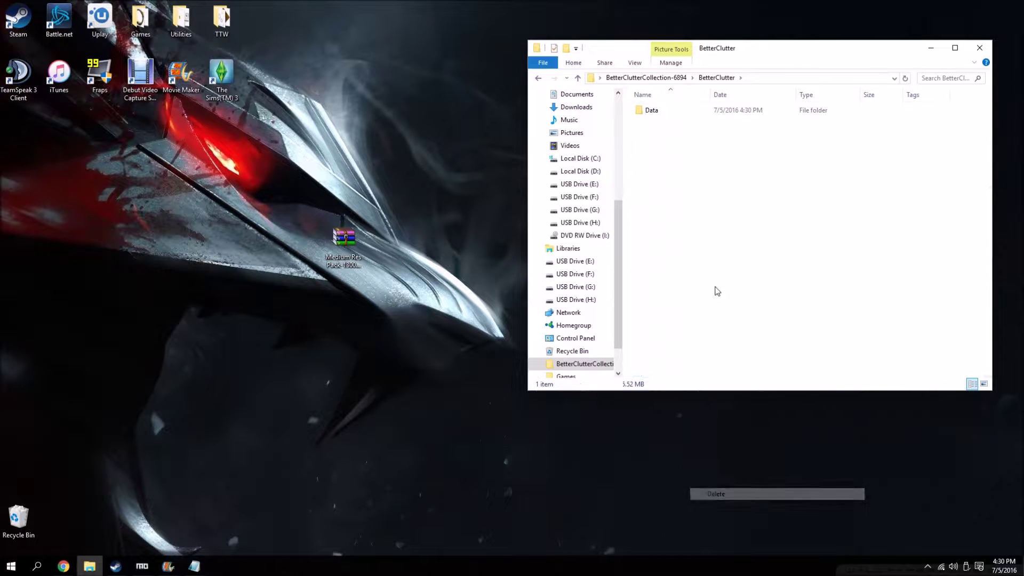
{"action": "left_click", "coordinate": [665, 117]}
{"action": "double_click", "coordinate": [662, 114]}
{"action": "left_click", "coordinate": [534, 78]}
{"action": "left_click", "coordinate": [535, 78]}
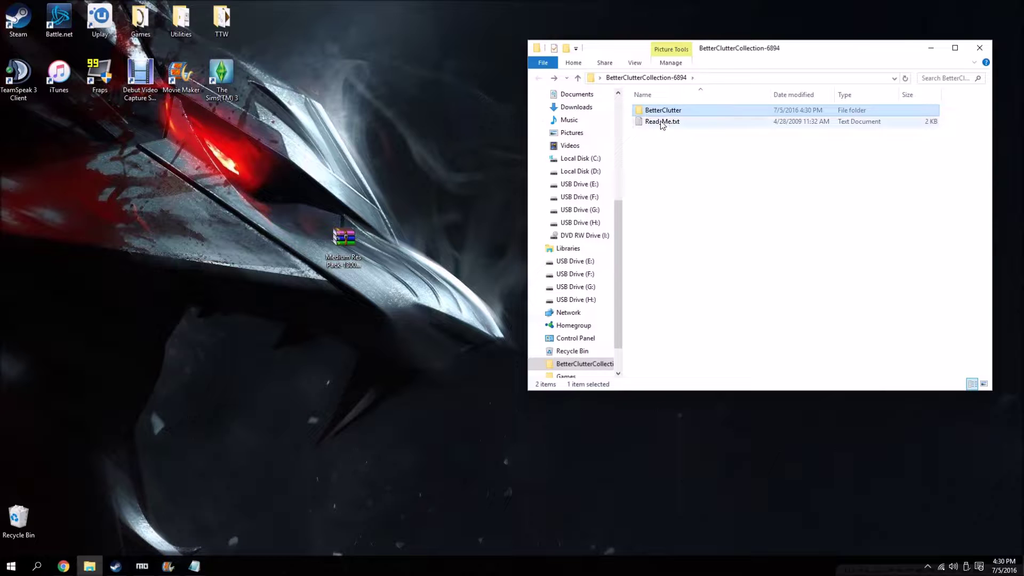
{"action": "right_click", "coordinate": [661, 122]}
{"action": "left_click", "coordinate": [688, 355]}
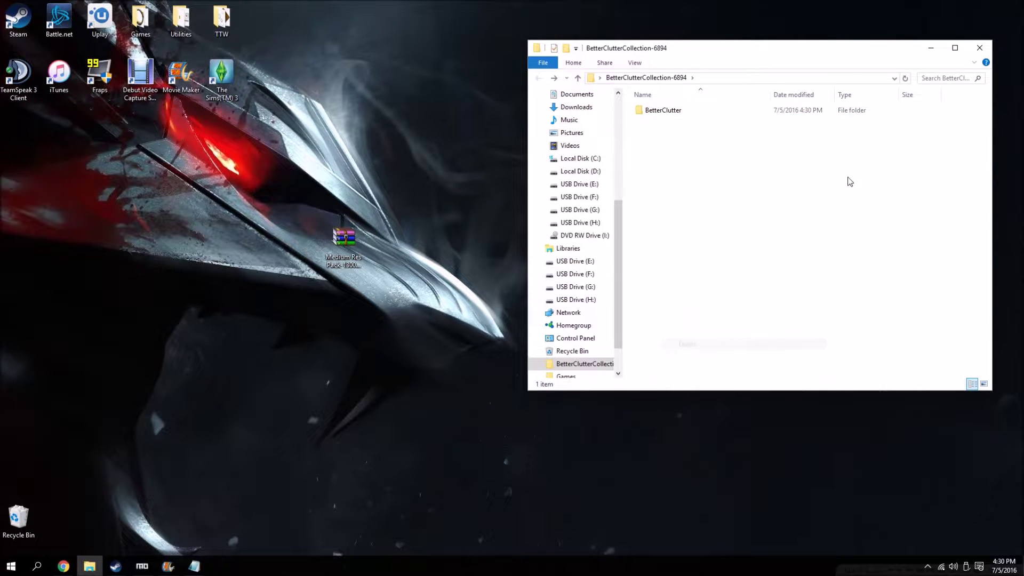
{"action": "left_click", "coordinate": [979, 49]}
{"action": "right_click", "coordinate": [588, 83]}
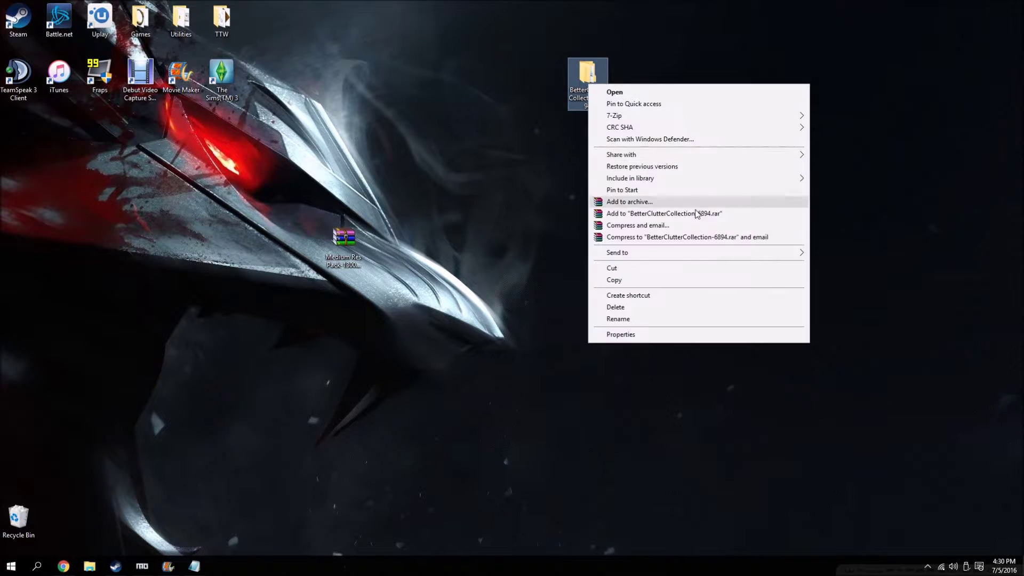
{"action": "left_click", "coordinate": [698, 239]}
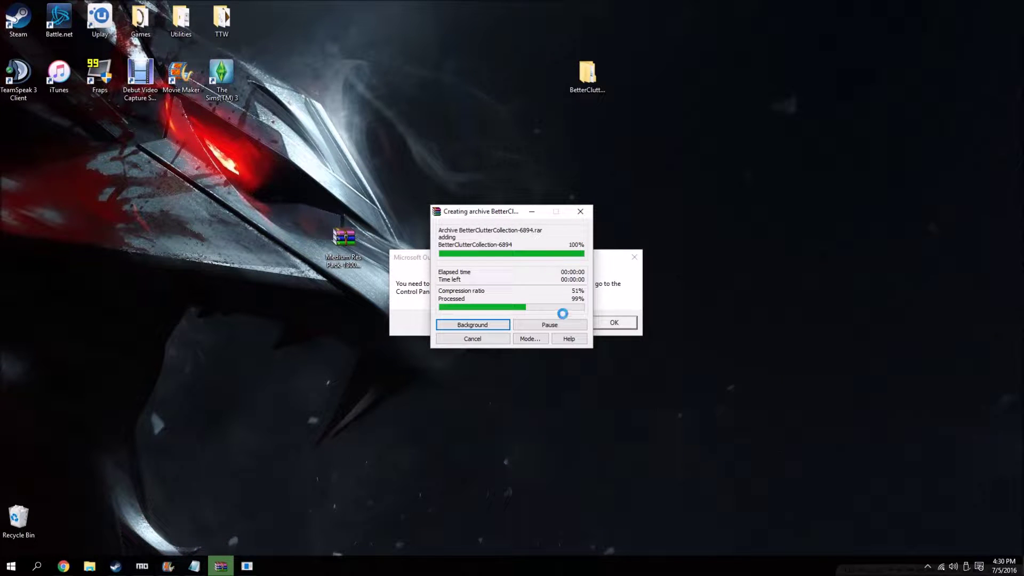
{"action": "left_click", "coordinate": [613, 304]}
{"action": "left_click", "coordinate": [613, 322]}
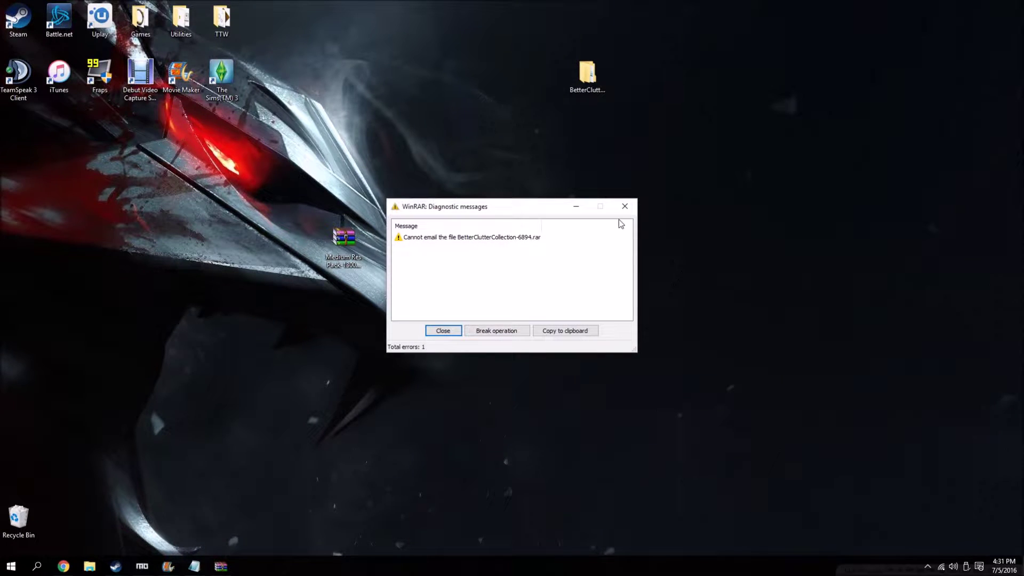
{"action": "left_click", "coordinate": [622, 206]}
Compress the cleaned folder to BetterClutterCollection-6894.rar on the desktop and discard the loose folder.
{"action": "right_click", "coordinate": [603, 82]}
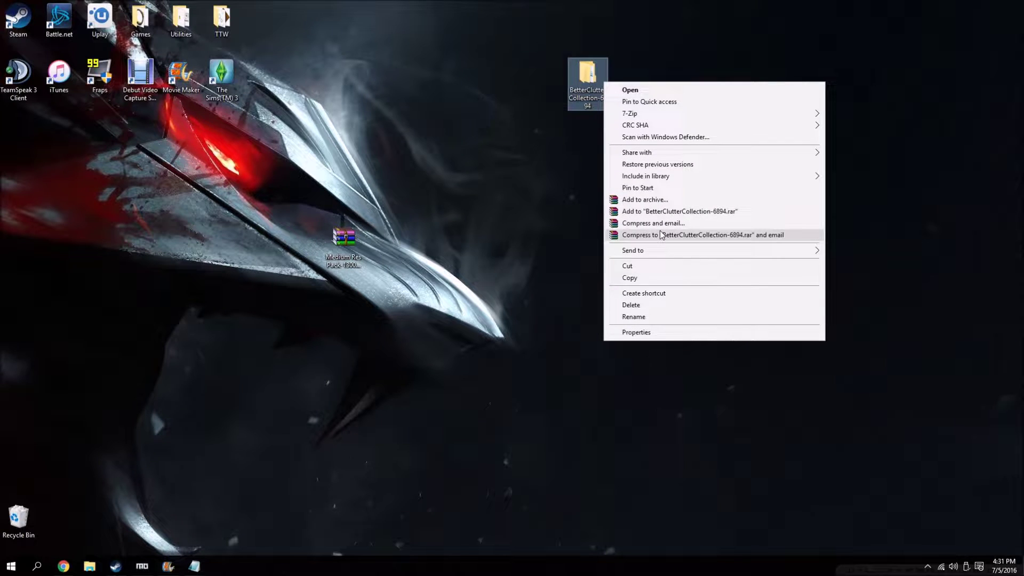
{"action": "left_click", "coordinate": [661, 210]}
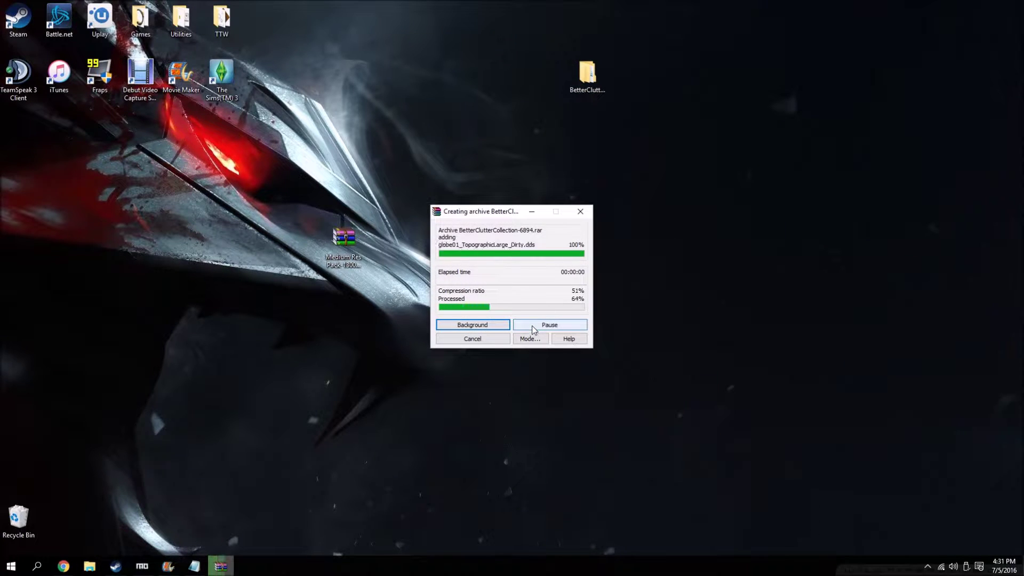
{"action": "left_click_drag", "start_coordinate": [603, 80], "coordinate": [20, 514]}
Empty the Recycle Bin.
{"action": "right_click", "coordinate": [21, 515]}
{"action": "left_click", "coordinate": [69, 452]}
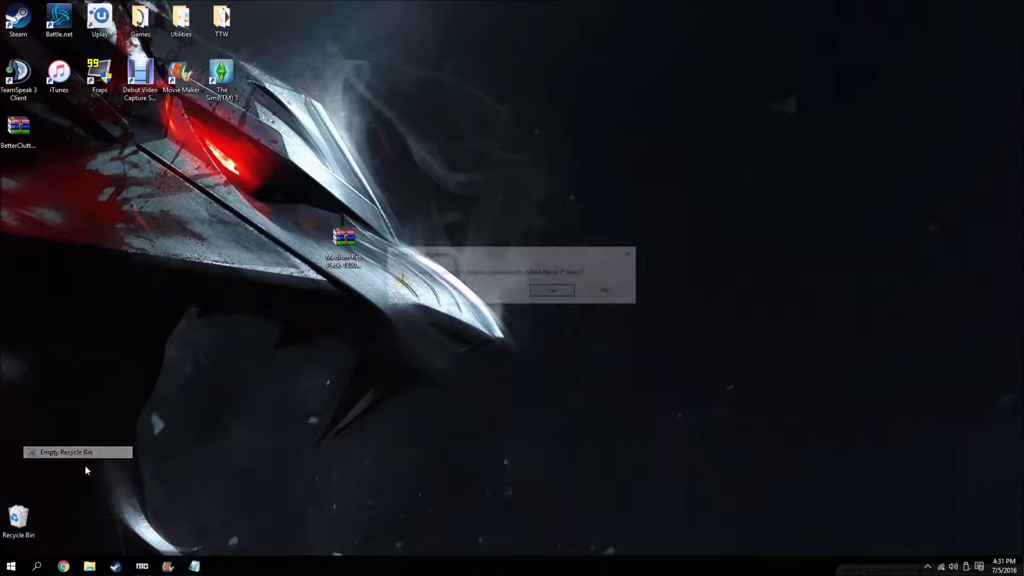
{"action": "left_click", "coordinate": [541, 293]}
Switch to Mod Organizer and start a manual install of BetterClutterCollection-6894.rar, naming the mod Better Clutter Collection.
{"action": "left_click", "coordinate": [142, 566]}
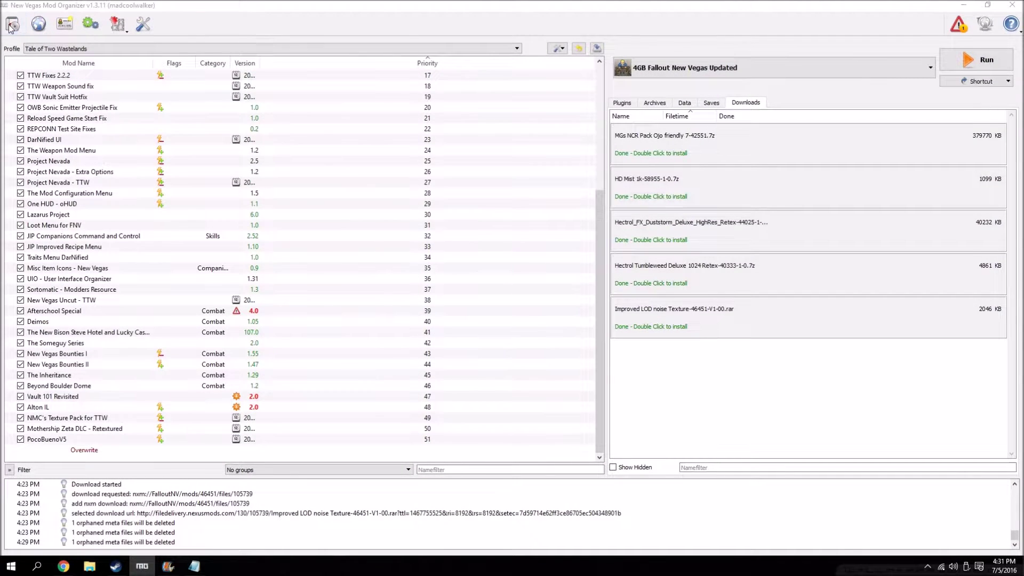
{"action": "left_click", "coordinate": [11, 25]}
{"action": "double_click", "coordinate": [266, 131]}
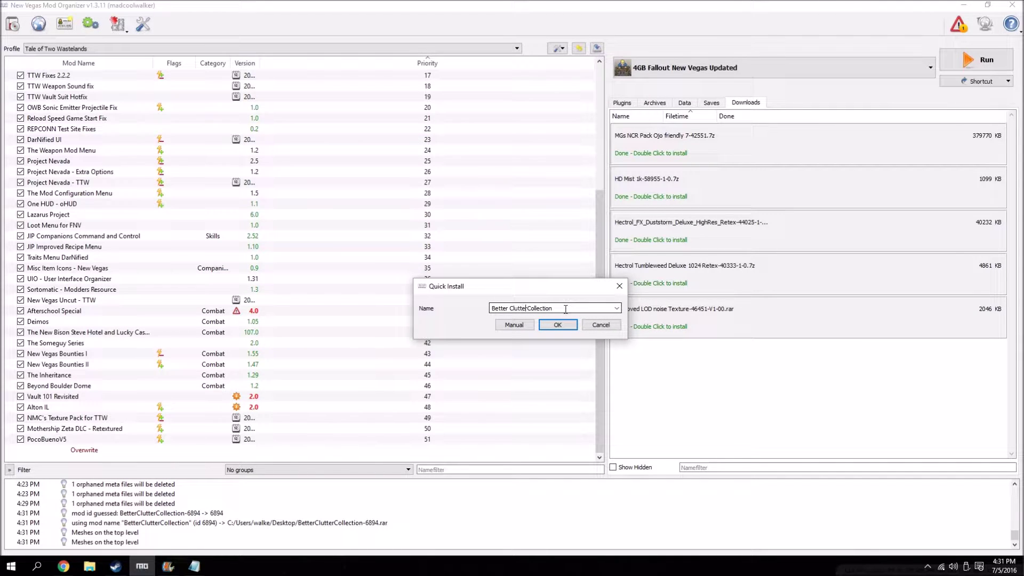
{"action": "left_click", "coordinate": [520, 326]}
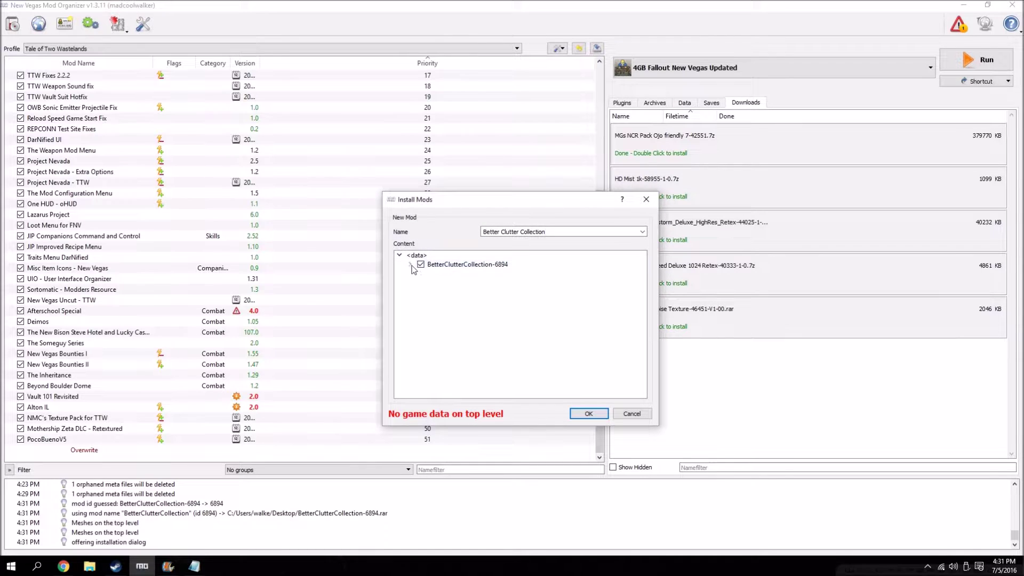
Install Better Clutter Collection with the Data folder inside BetterClutter as its data directory, and enable it in the mod list.
{"action": "double_click", "coordinate": [438, 274]}
{"action": "right_click", "coordinate": [455, 283]}
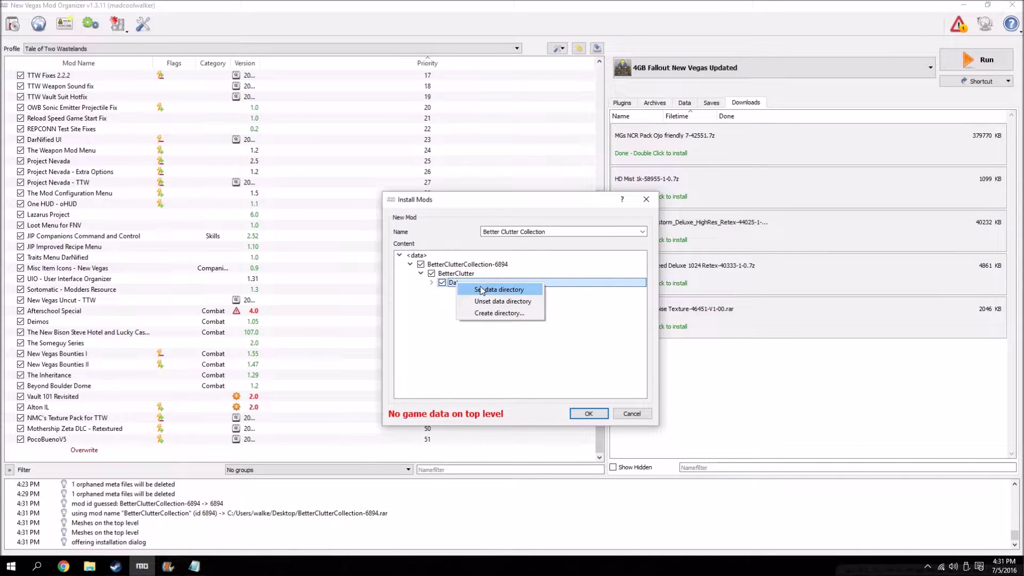
{"action": "left_click", "coordinate": [434, 293]}
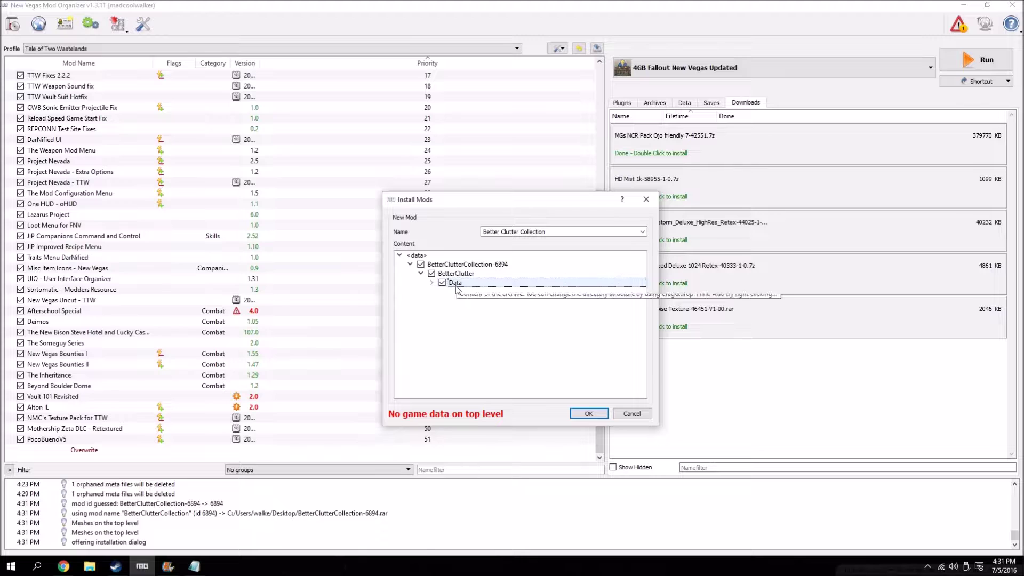
{"action": "right_click", "coordinate": [456, 286]}
{"action": "left_click", "coordinate": [471, 282]}
{"action": "right_click", "coordinate": [471, 281]}
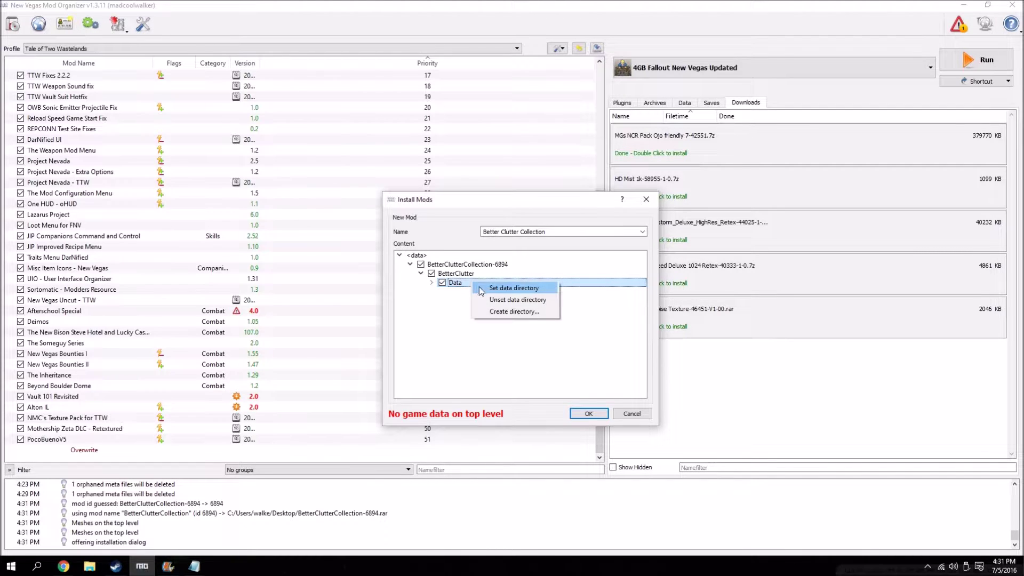
{"action": "left_click", "coordinate": [481, 291]}
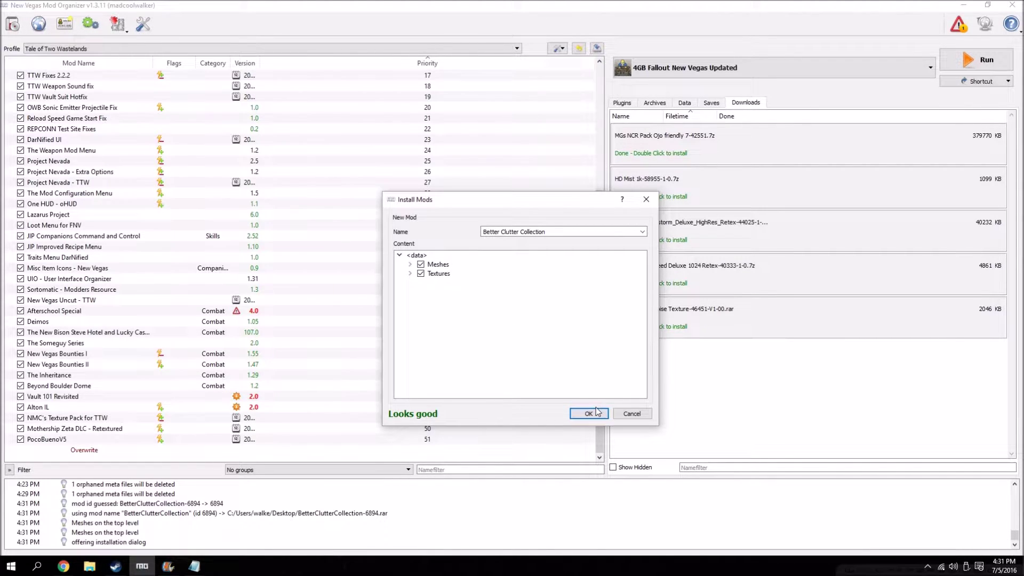
{"action": "left_click", "coordinate": [588, 413]}
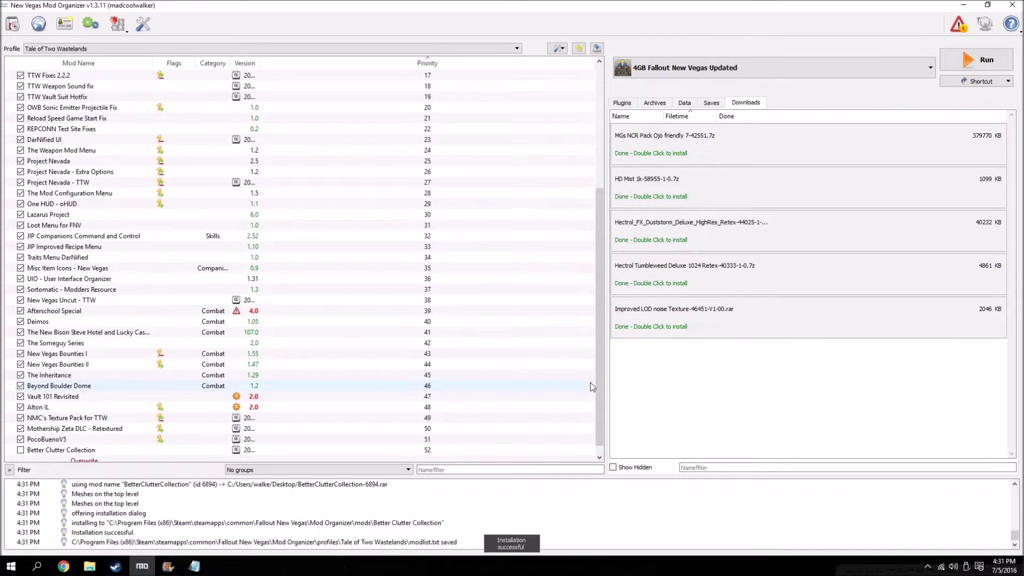
{"action": "left_click", "coordinate": [20, 438]}
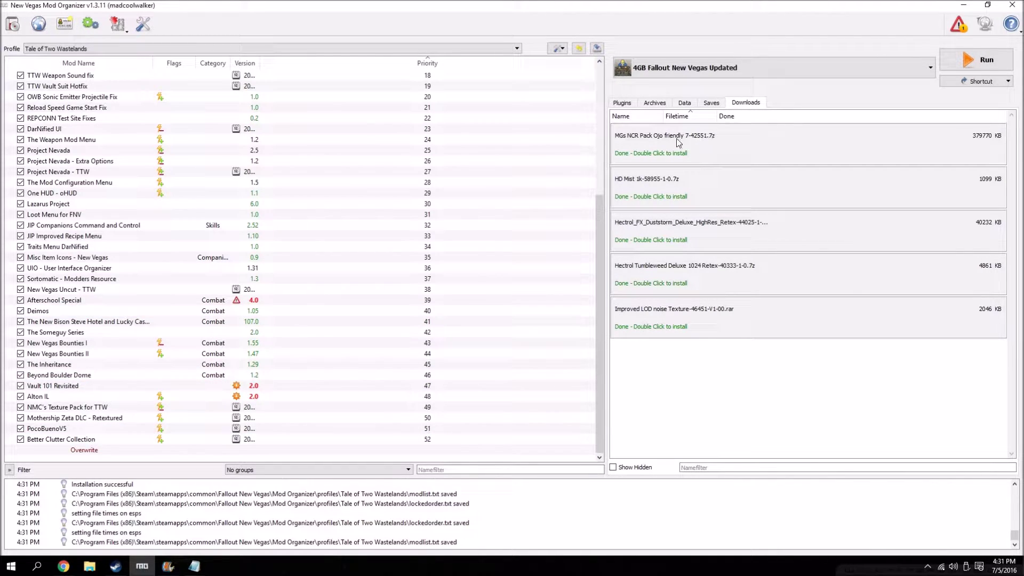
Manually install the downloaded MGs NCR Pack Ojo friendly archive, setting the MGs NCR Pack Ojo compatible folder as the data directory.
{"action": "double_click", "coordinate": [651, 150]}
{"action": "left_click", "coordinate": [520, 324]}
{"action": "left_click", "coordinate": [410, 264]}
{"action": "left_click", "coordinate": [421, 273]}
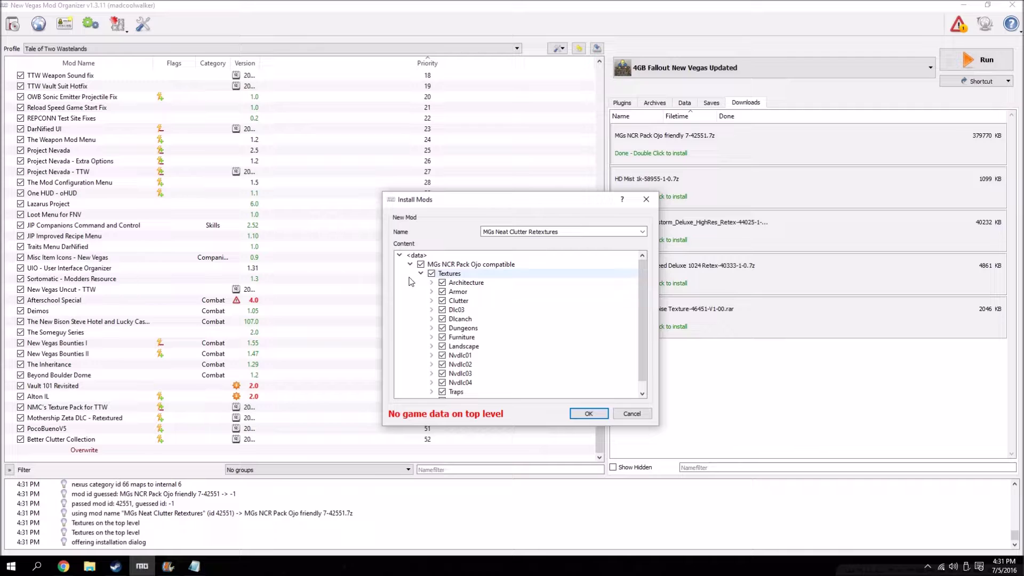
{"action": "right_click", "coordinate": [465, 269]}
{"action": "left_click", "coordinate": [490, 276]}
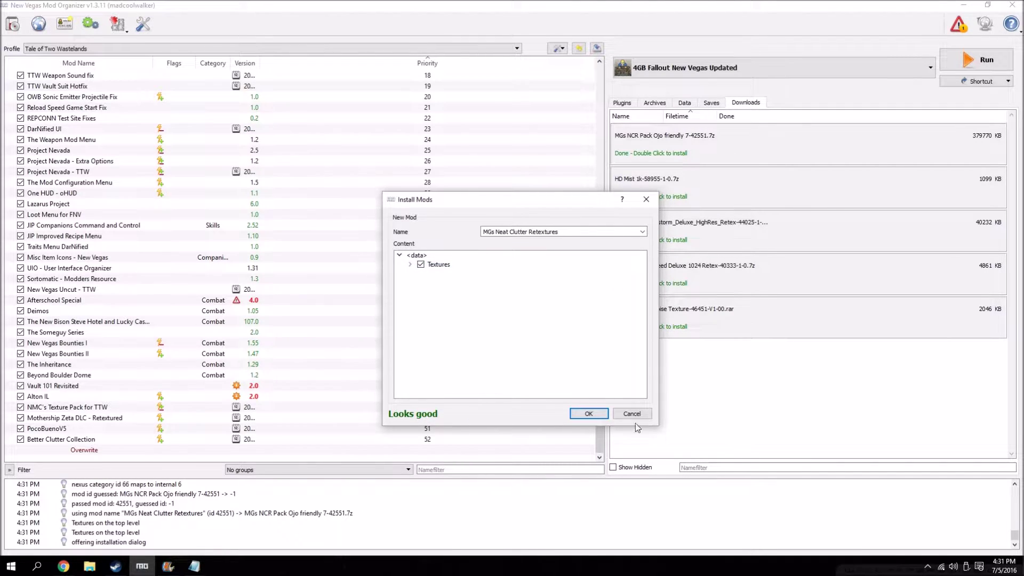
{"action": "left_click", "coordinate": [586, 414]}
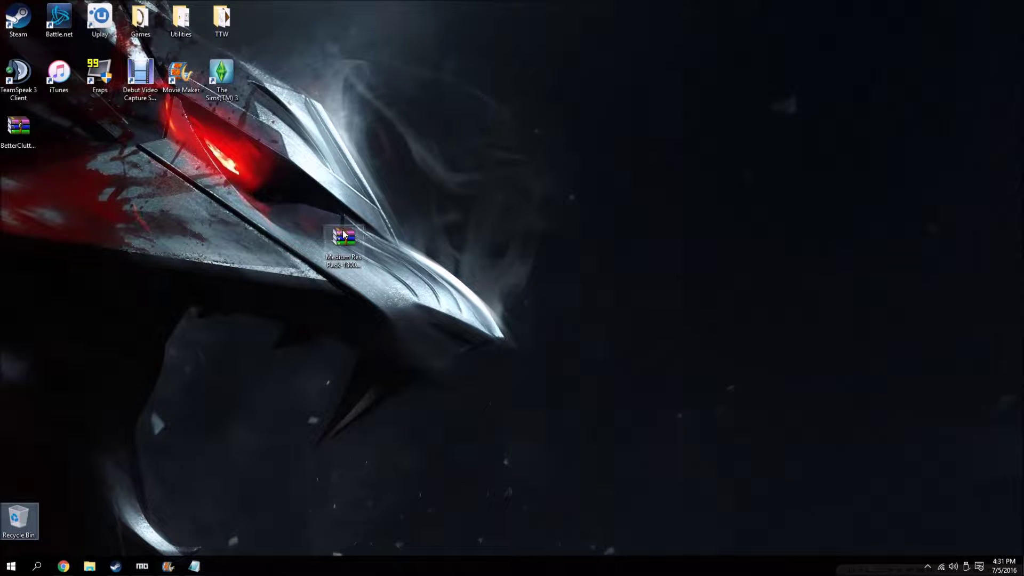
Examine the Performance Pack folder inside the Medium Res Pack archive on the desktop, and close the archive.
{"action": "left_click_drag", "start_coordinate": [342, 233], "coordinate": [425, 184]}
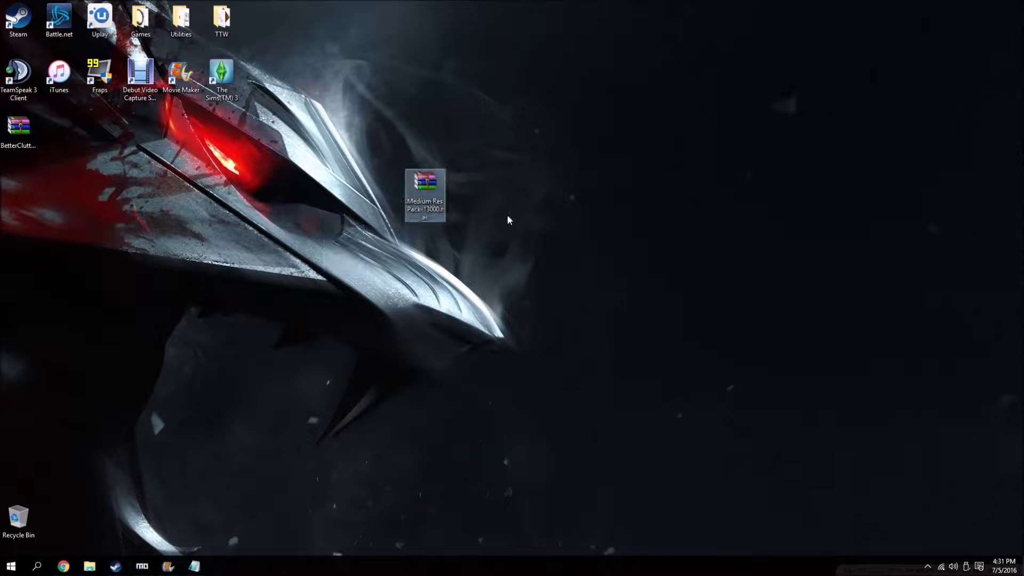
{"action": "double_click", "coordinate": [433, 206]}
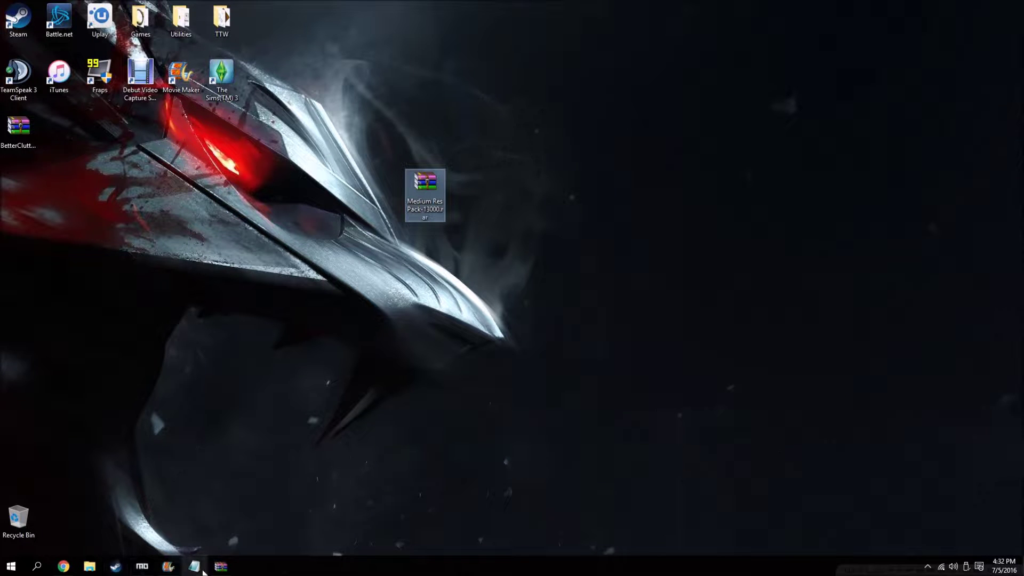
{"action": "mouse_move", "coordinate": [221, 565]}
{"action": "left_click", "coordinate": [211, 509]}
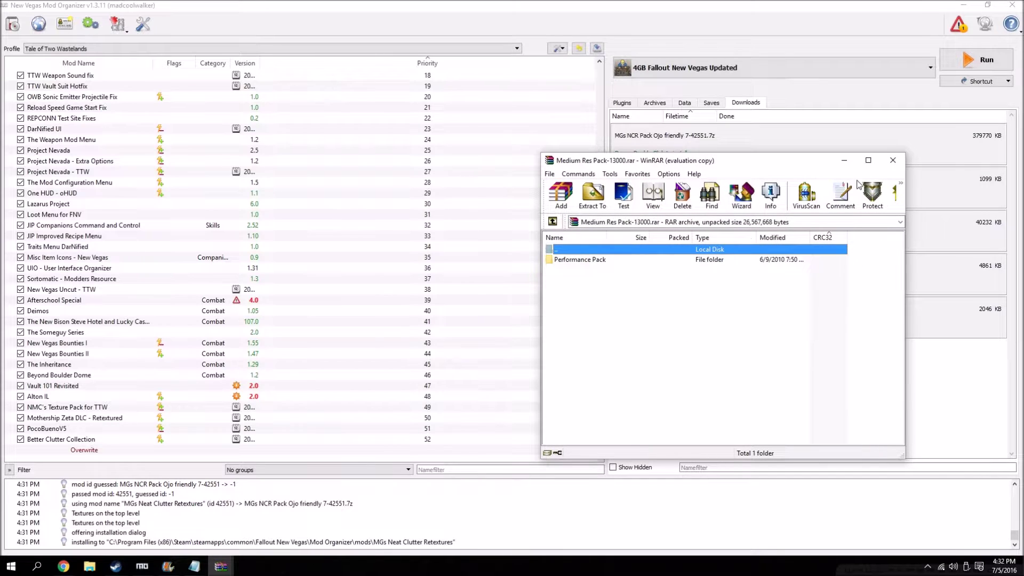
{"action": "left_click", "coordinate": [963, 5]}
{"action": "double_click", "coordinate": [581, 259]}
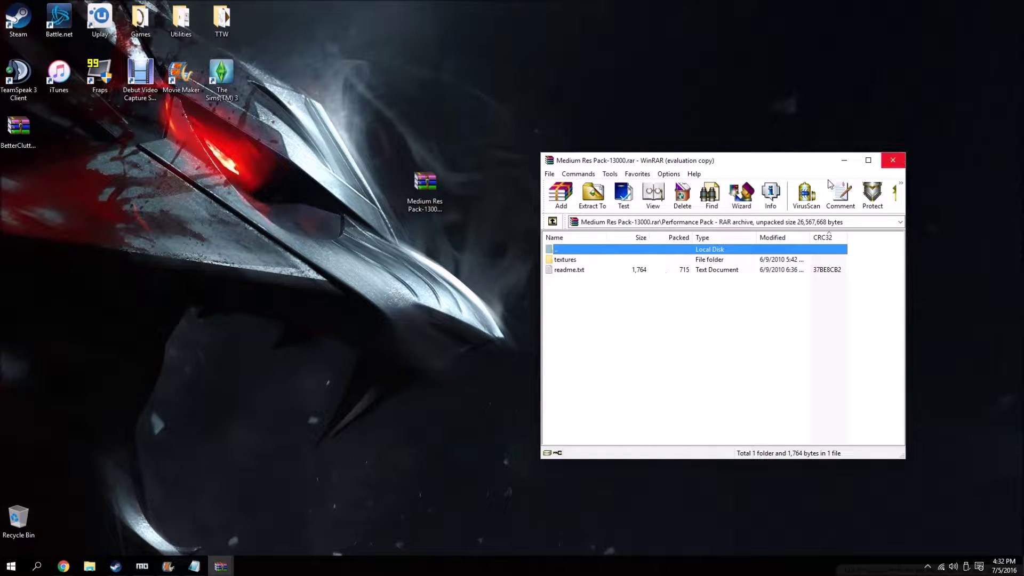
{"action": "left_click", "coordinate": [892, 160]}
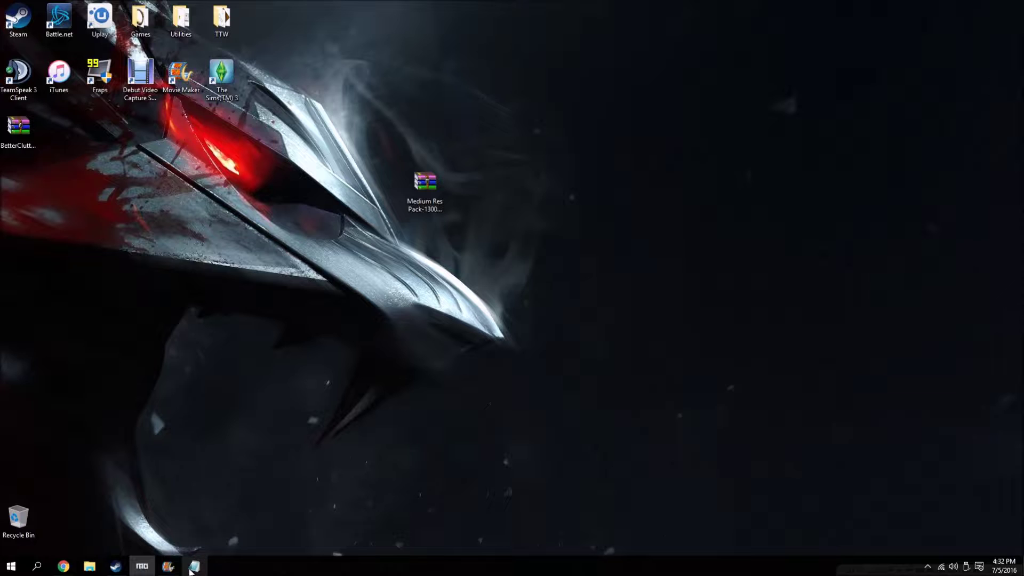
In Mod Organizer, start a manual install of Medium Res Pack-13000.rar and set Performance Pack as its data directory.
{"action": "left_click", "coordinate": [142, 564]}
{"action": "left_click", "coordinate": [12, 24]}
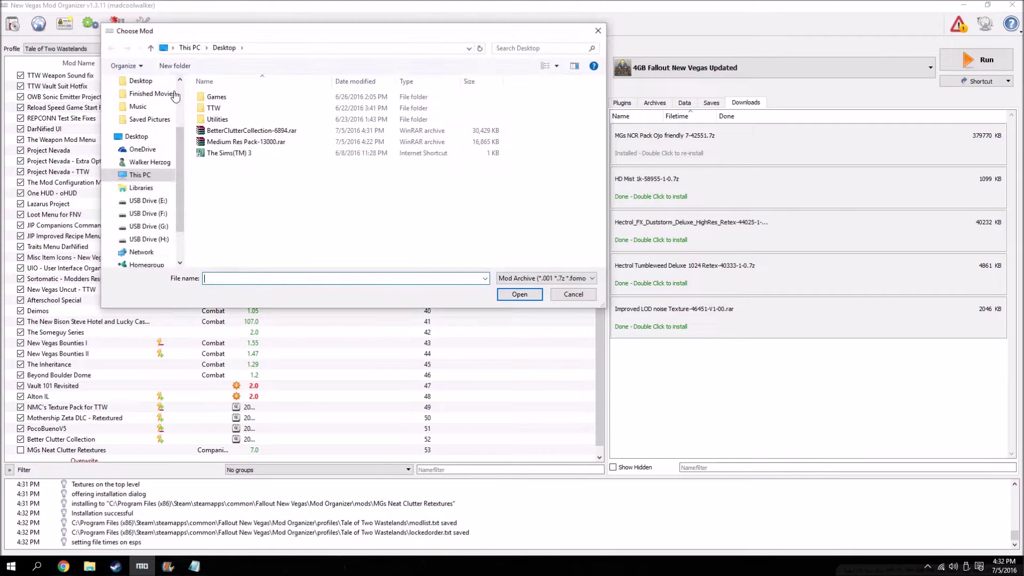
{"action": "double_click", "coordinate": [252, 146]}
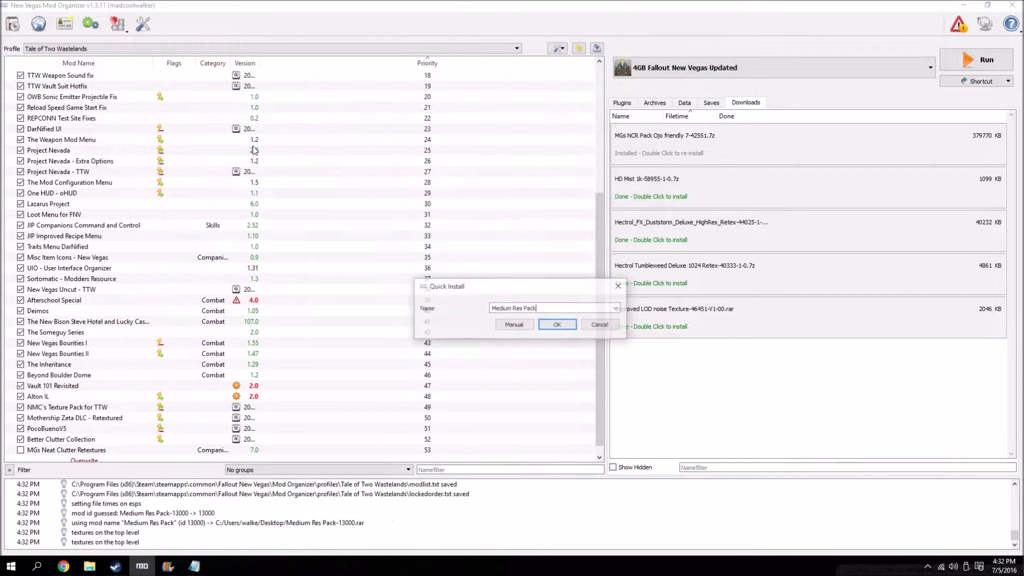
{"action": "left_click", "coordinate": [509, 327]}
{"action": "left_click", "coordinate": [410, 264]}
{"action": "left_click", "coordinate": [446, 264]}
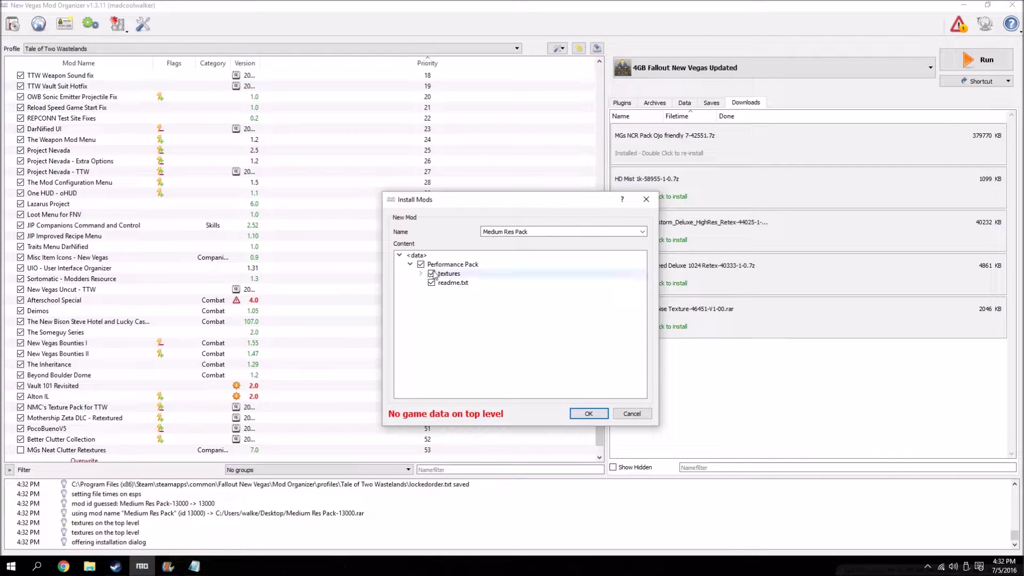
{"action": "left_click", "coordinate": [465, 273]}
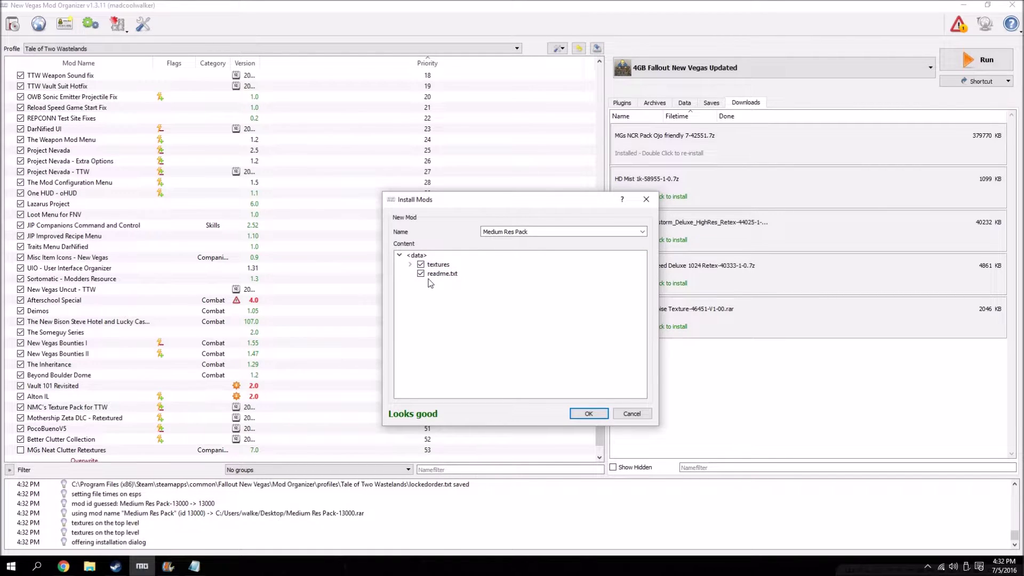
Name the mod Citadel Retextured and complete its installation.
{"action": "triple_click", "coordinate": [610, 232]}
{"action": "type", "text": "Citadel Retextured"}
{"action": "left_click", "coordinate": [587, 411]}
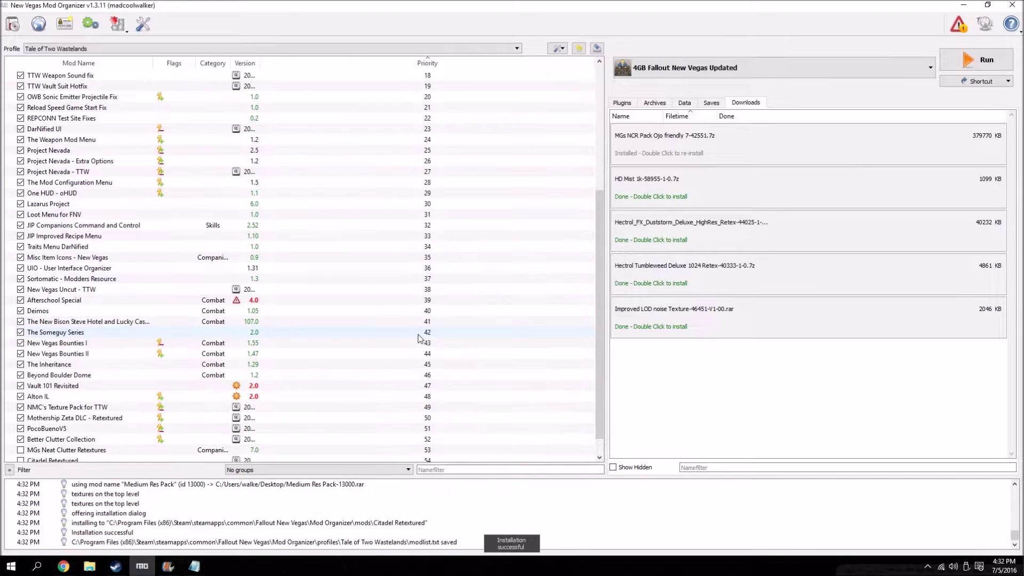
Enable MGs Neat Clutter Retextures and Citadel Retextured in the mod list.
{"action": "scroll", "coordinate": [418, 334], "scroll_direction": "down", "scroll_amount": 1}
{"action": "left_click", "coordinate": [20, 428]}
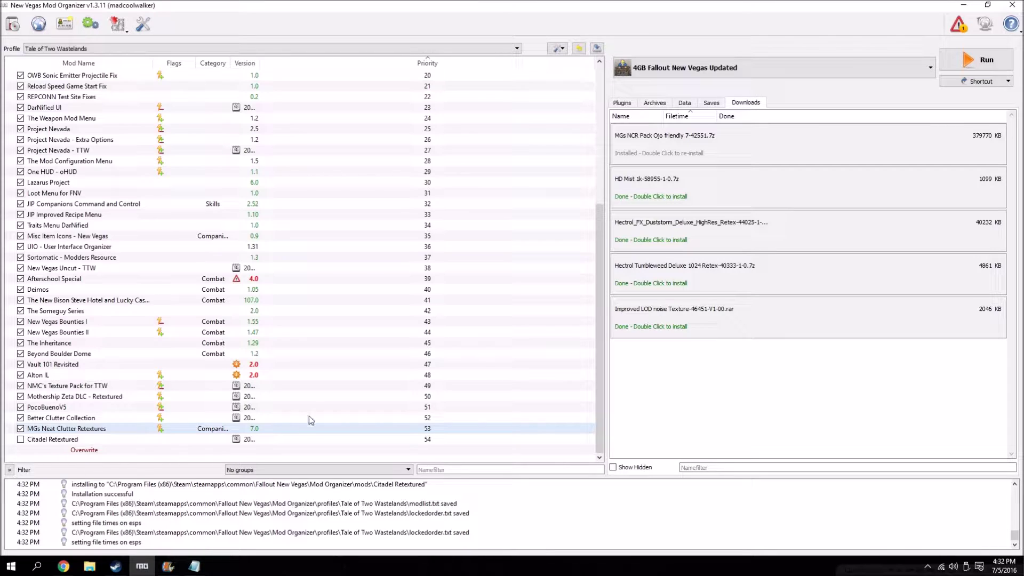
{"action": "left_click", "coordinate": [20, 429]}
{"action": "left_click", "coordinate": [20, 439]}
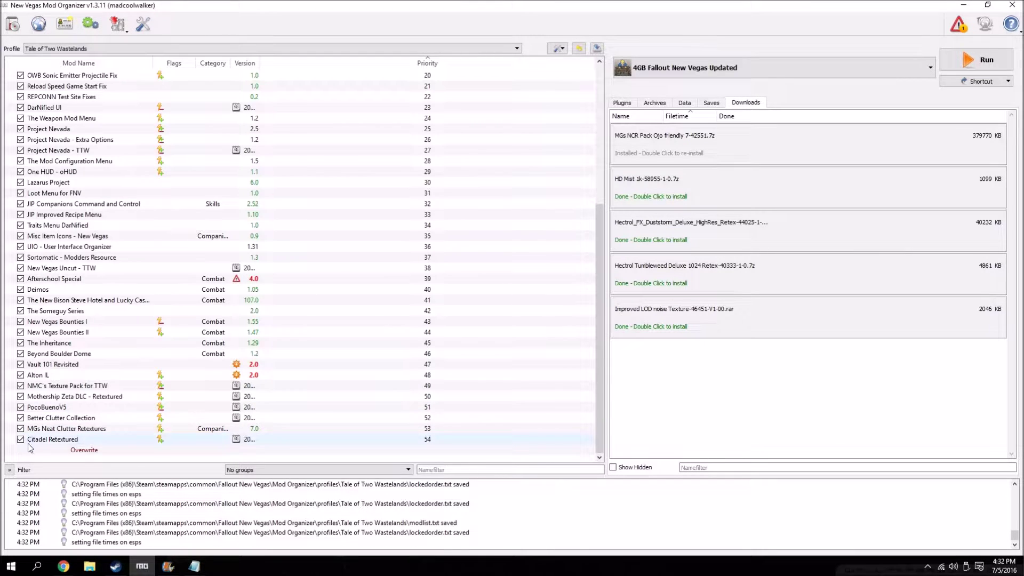
{"action": "left_click", "coordinate": [21, 429]}
Install HD Mist manually with its default contents, and remove the MGs NCR Pack and HD Mist archives from the downloads view.
{"action": "right_click", "coordinate": [706, 137]}
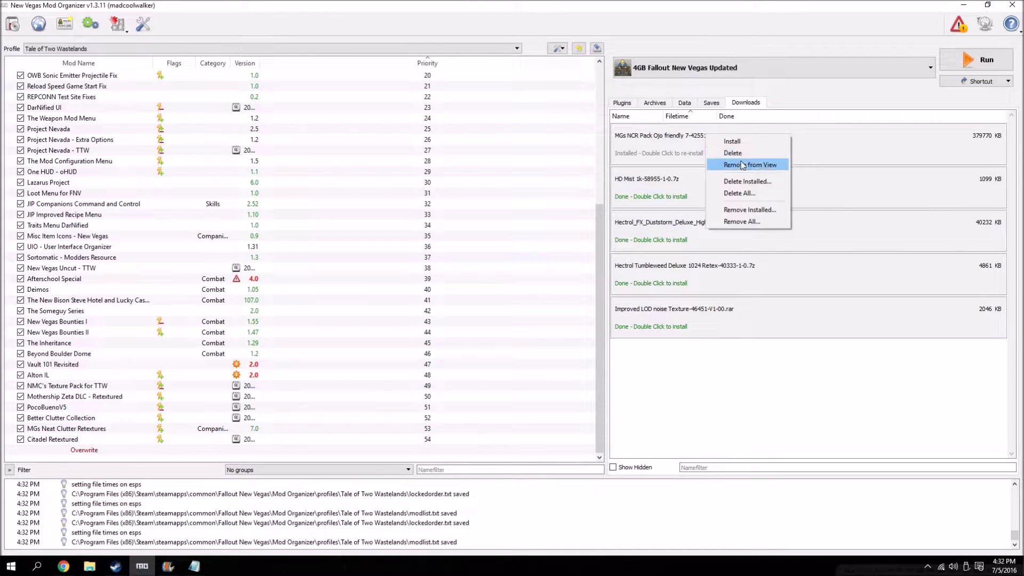
{"action": "left_click", "coordinate": [743, 166]}
{"action": "double_click", "coordinate": [674, 141]}
{"action": "left_click", "coordinate": [520, 325]}
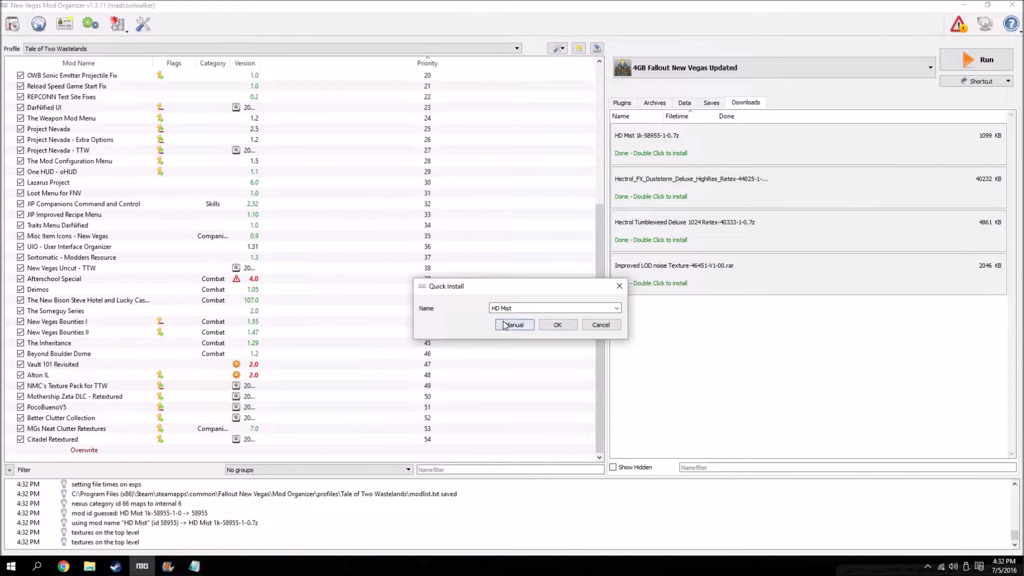
{"action": "left_click", "coordinate": [588, 413]}
{"action": "right_click", "coordinate": [661, 151]}
{"action": "left_click", "coordinate": [686, 181]}
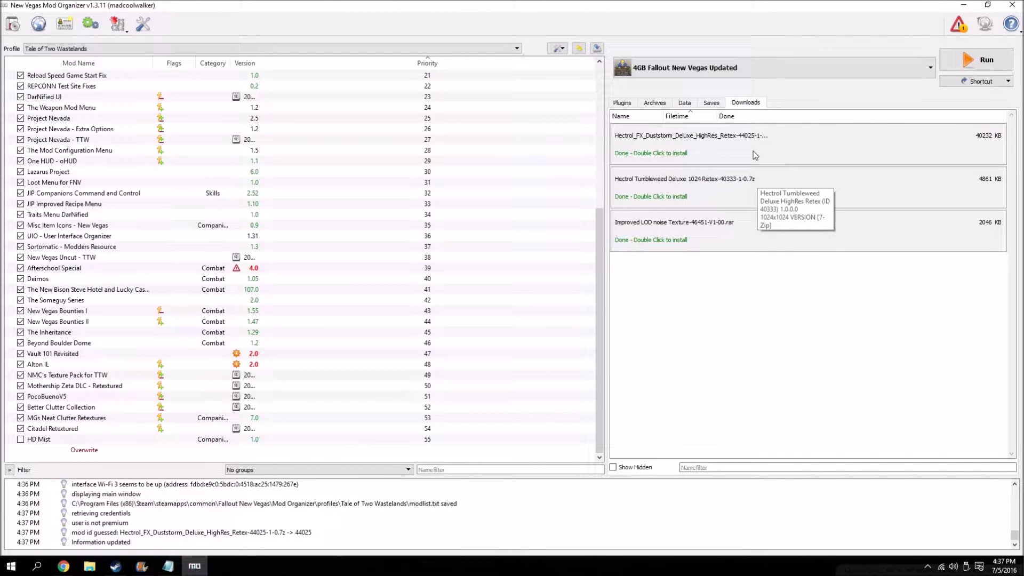
Install Hectrol FX DUSTSTORM Deluxe HighRes Retex with its 1024 folder as the data directory, and remove its archive from the downloads view.
{"action": "double_click", "coordinate": [659, 141]}
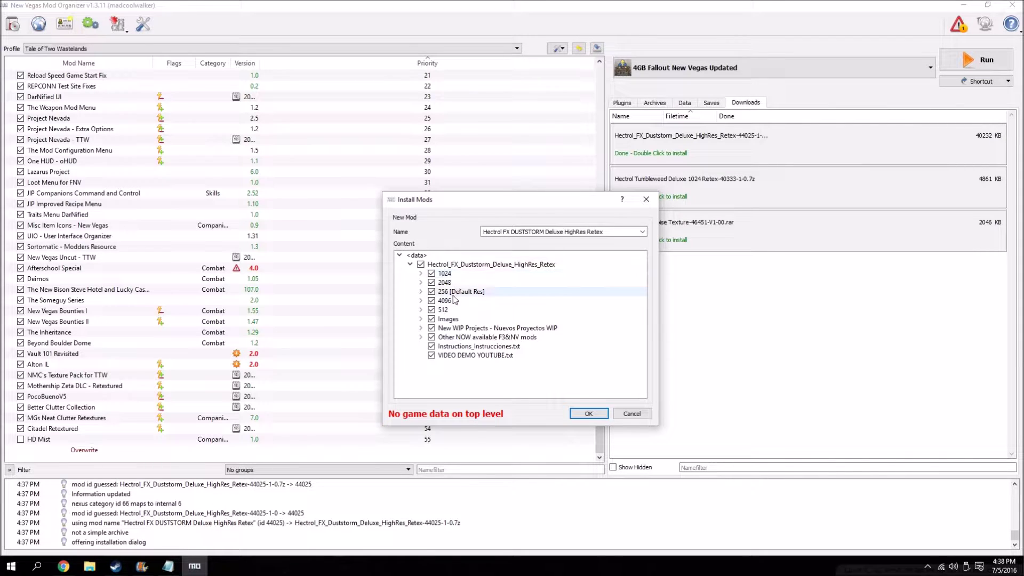
{"action": "double_click", "coordinate": [445, 273]}
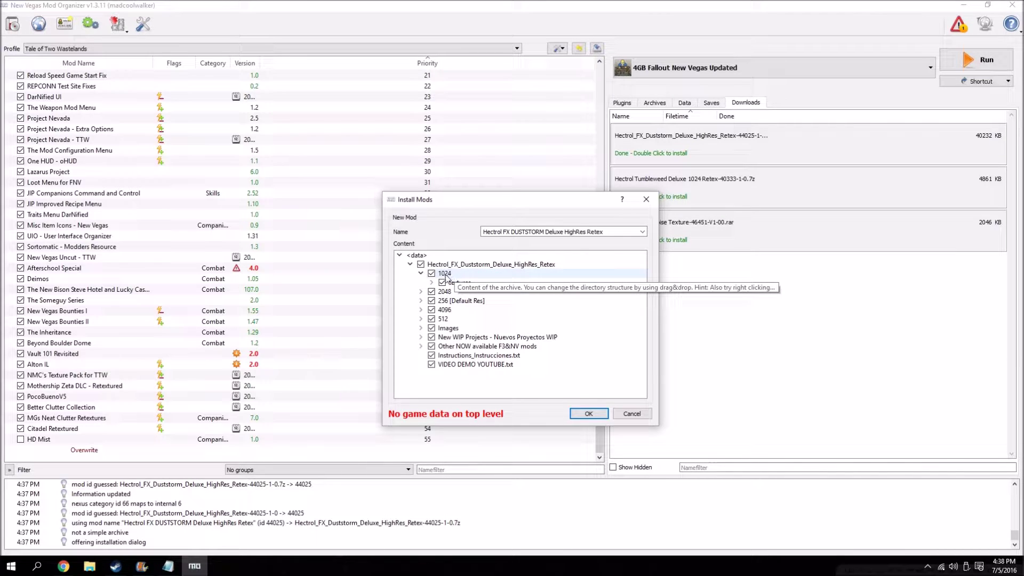
{"action": "right_click", "coordinate": [451, 278]}
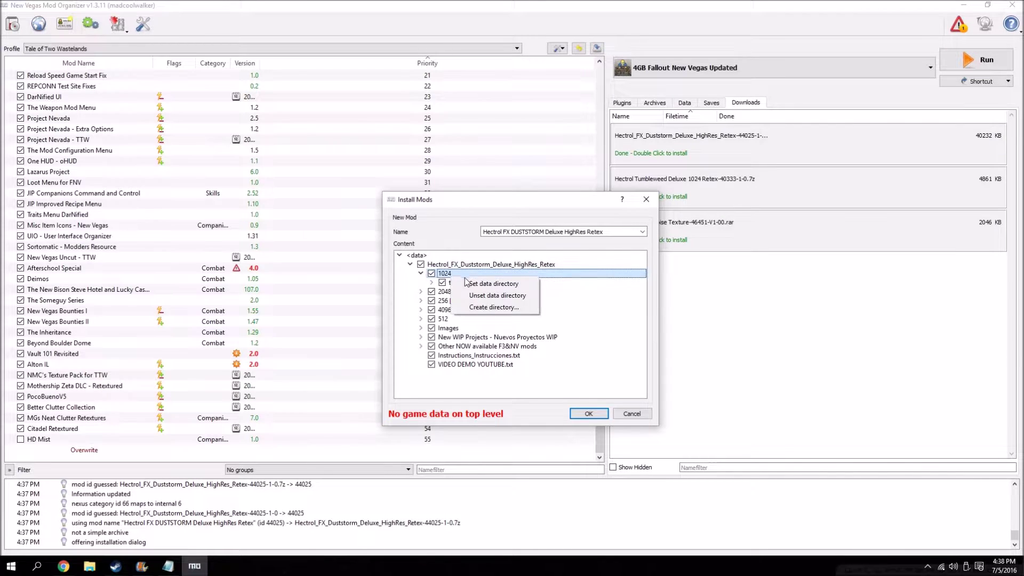
{"action": "left_click", "coordinate": [491, 287]}
{"action": "left_click", "coordinate": [587, 414]}
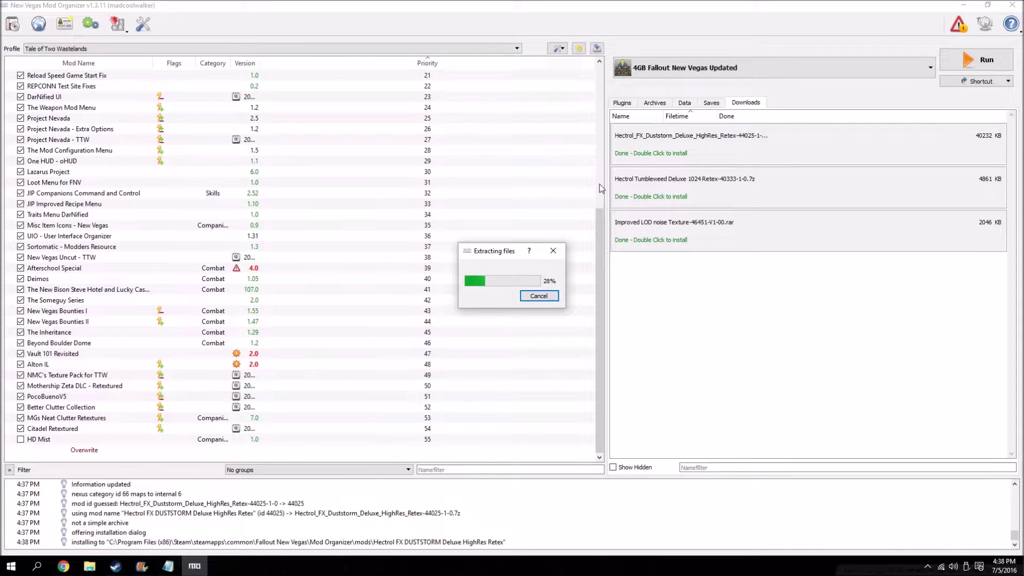
{"action": "right_click", "coordinate": [685, 143]}
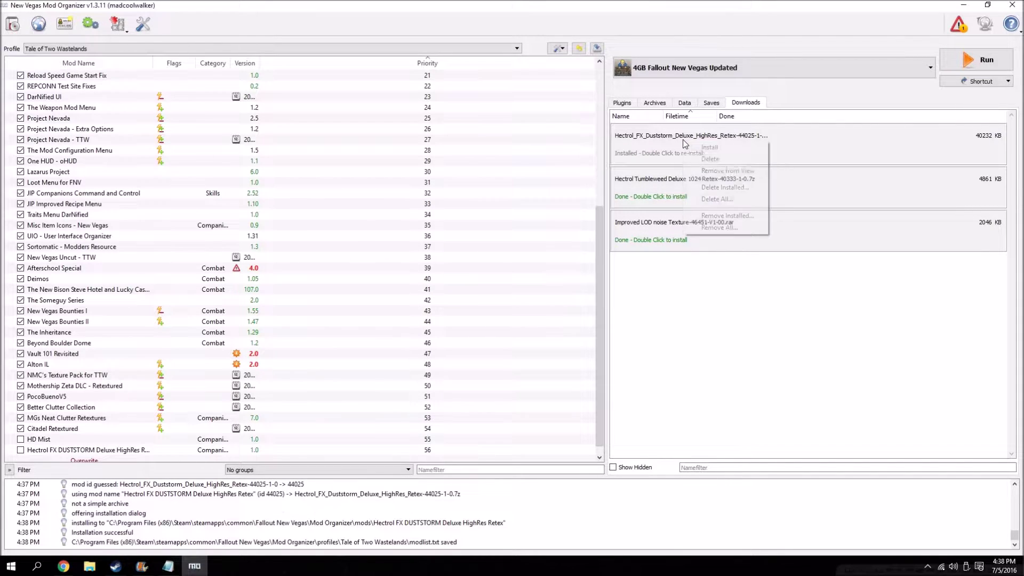
{"action": "left_click", "coordinate": [709, 171]}
Manually install Hectrol Tumbleweed Deluxe HighRes Retex, excluding the Images folder and instructions file, with Hectrol_Tumbleweed_Deluxe_1024_Retex as data directory.
{"action": "double_click", "coordinate": [673, 139]}
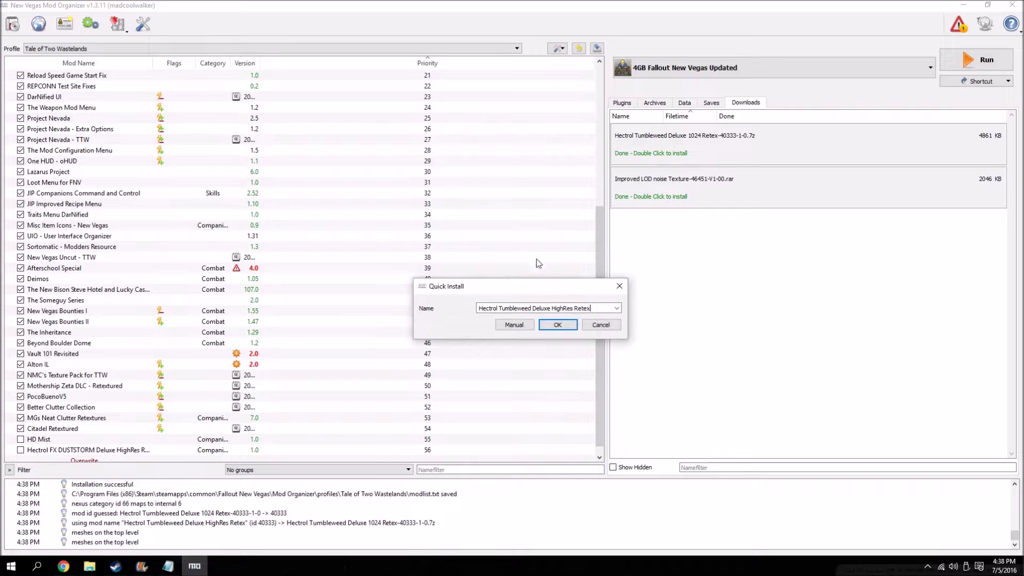
{"action": "left_click", "coordinate": [521, 326]}
{"action": "left_click", "coordinate": [412, 264]}
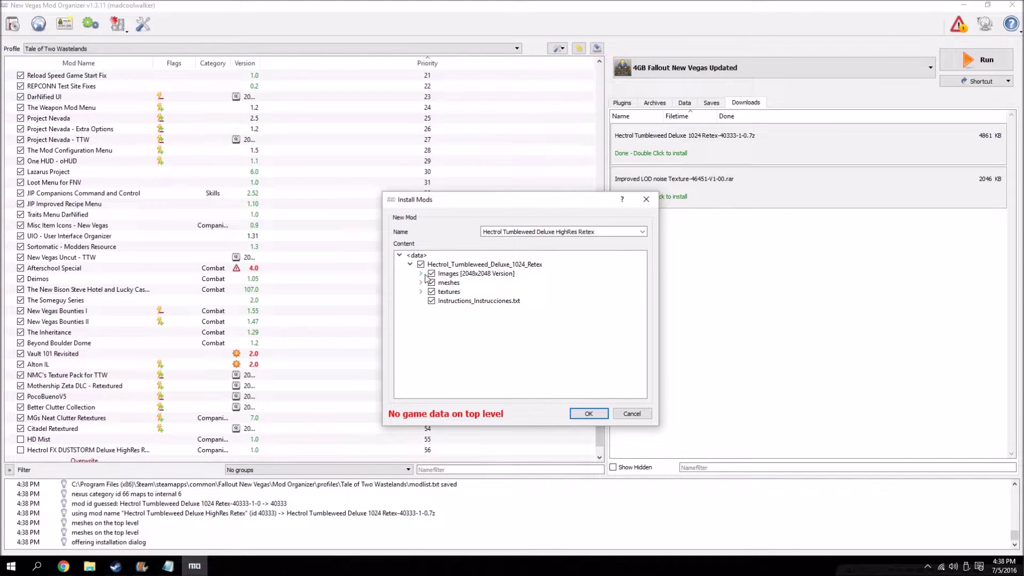
{"action": "left_click", "coordinate": [431, 273]}
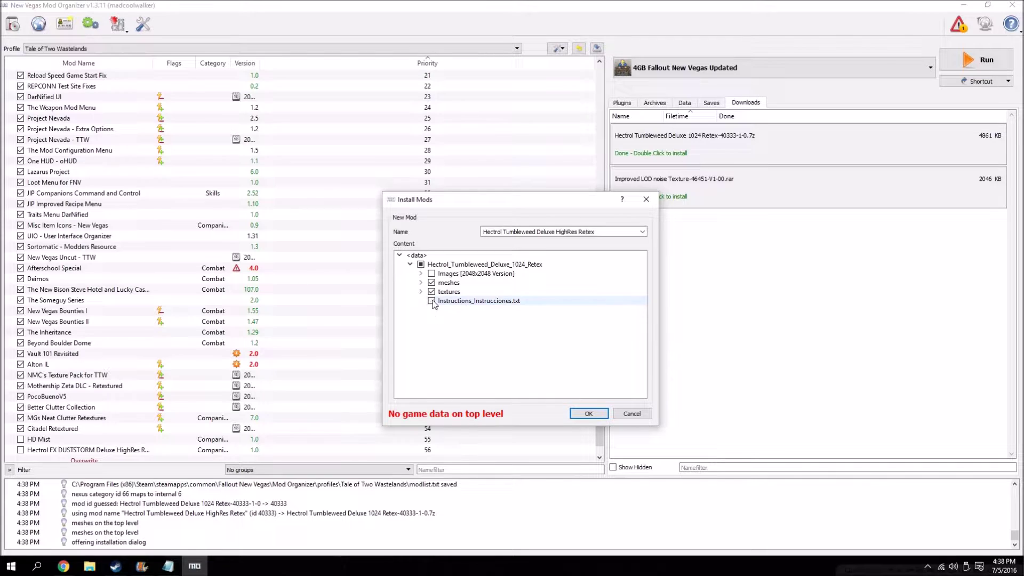
{"action": "right_click", "coordinate": [437, 267]}
{"action": "left_click", "coordinate": [450, 273]}
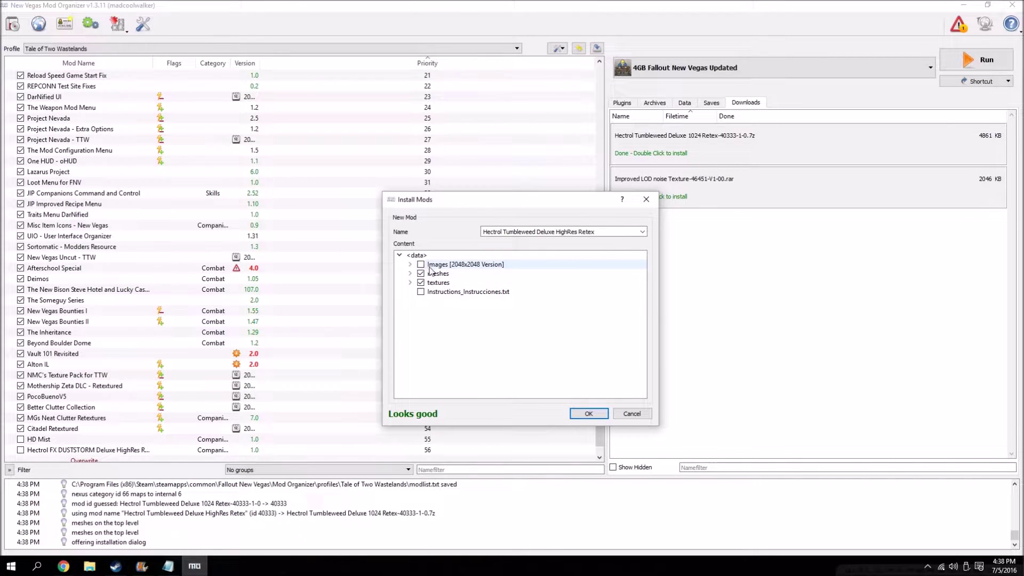
Complete the Hectrol Tumbleweed installation and remove its archive from the downloads view.
{"action": "left_click", "coordinate": [588, 413]}
{"action": "right_click", "coordinate": [665, 156]}
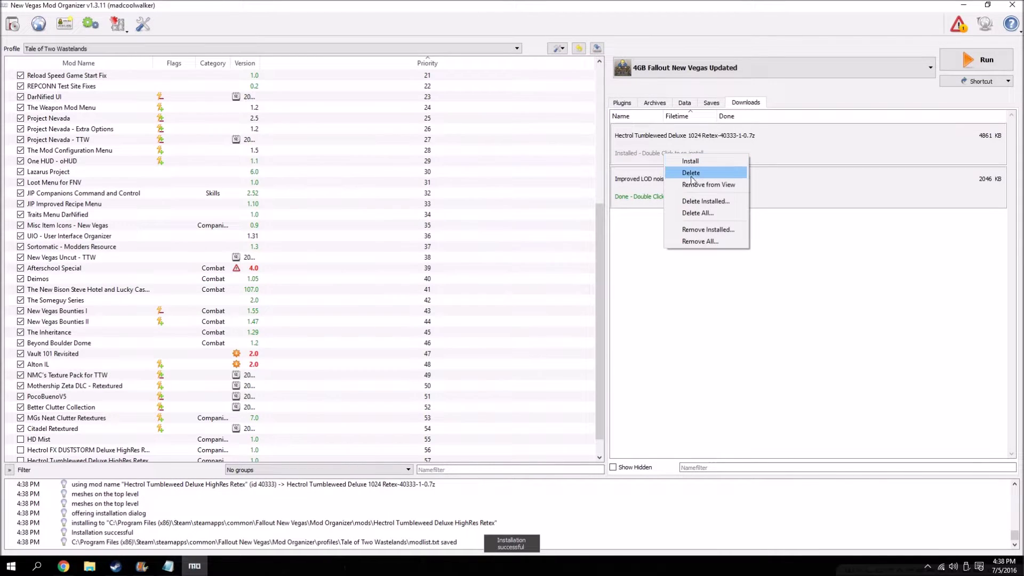
{"action": "left_click", "coordinate": [693, 185]}
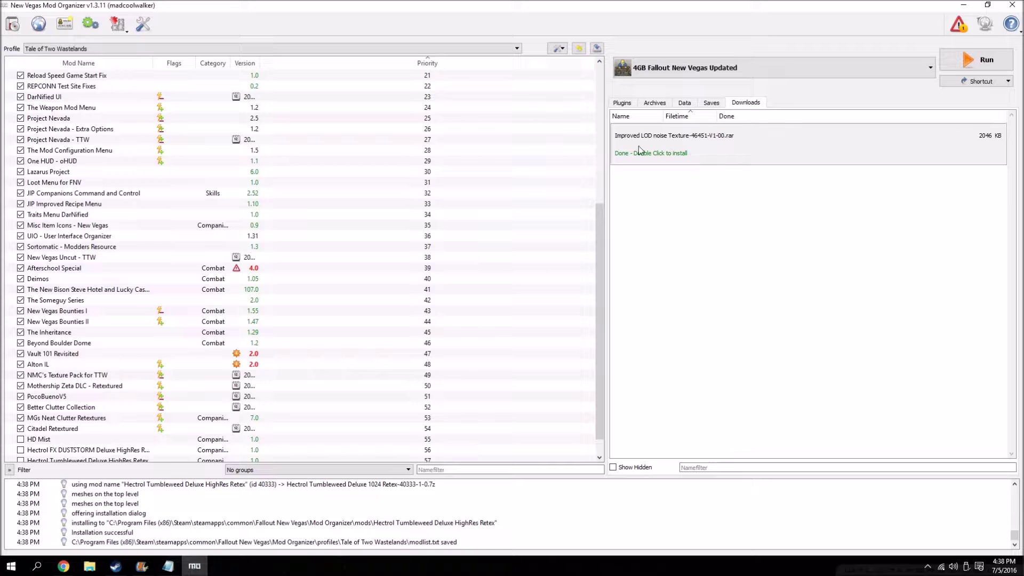
Install Improved LOD Noise Texture manually without its readme file, and remove its archive from the downloads view.
{"action": "double_click", "coordinate": [665, 145]}
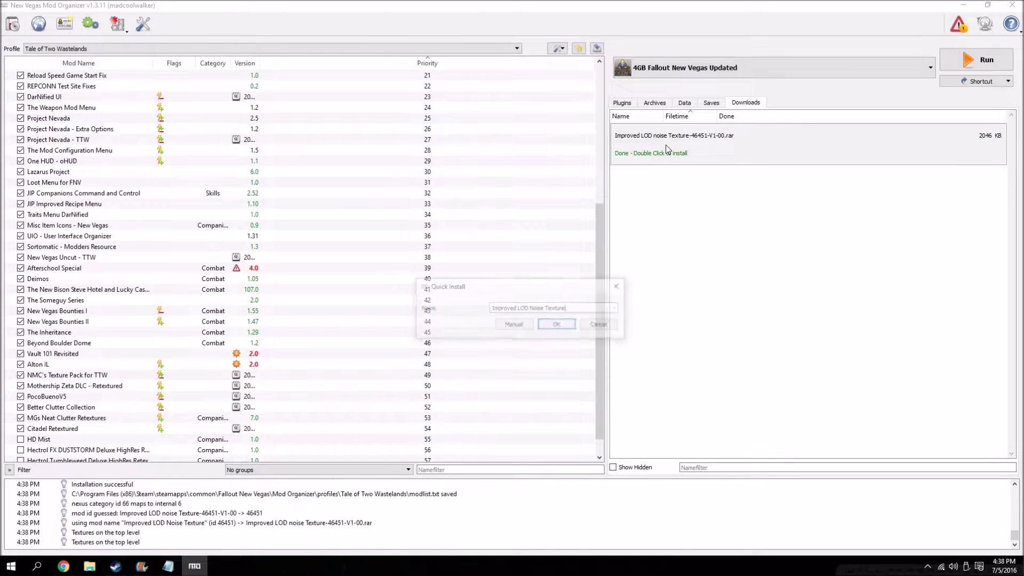
{"action": "left_click", "coordinate": [511, 317]}
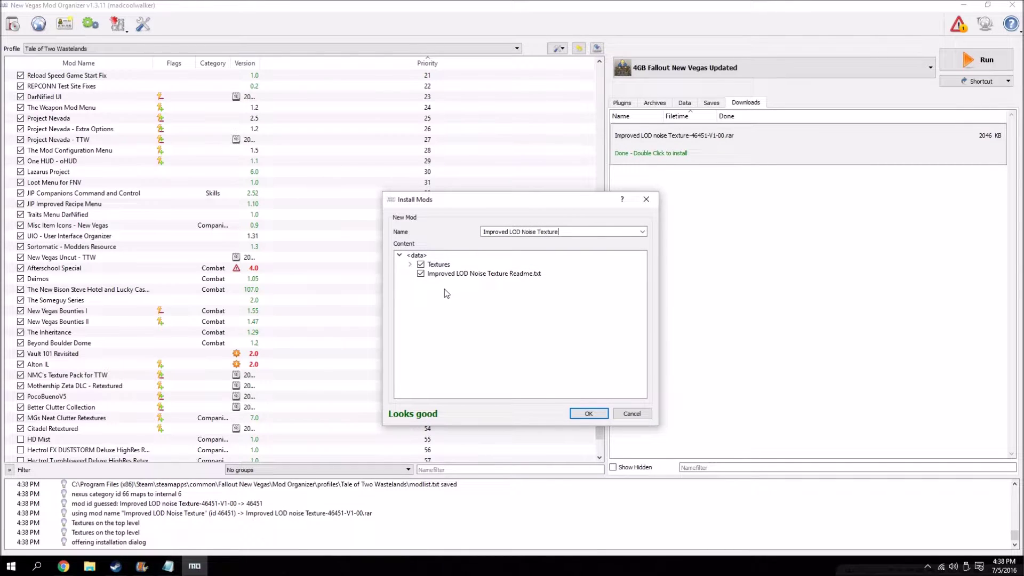
{"action": "left_click", "coordinate": [425, 277]}
{"action": "left_click", "coordinate": [600, 413]}
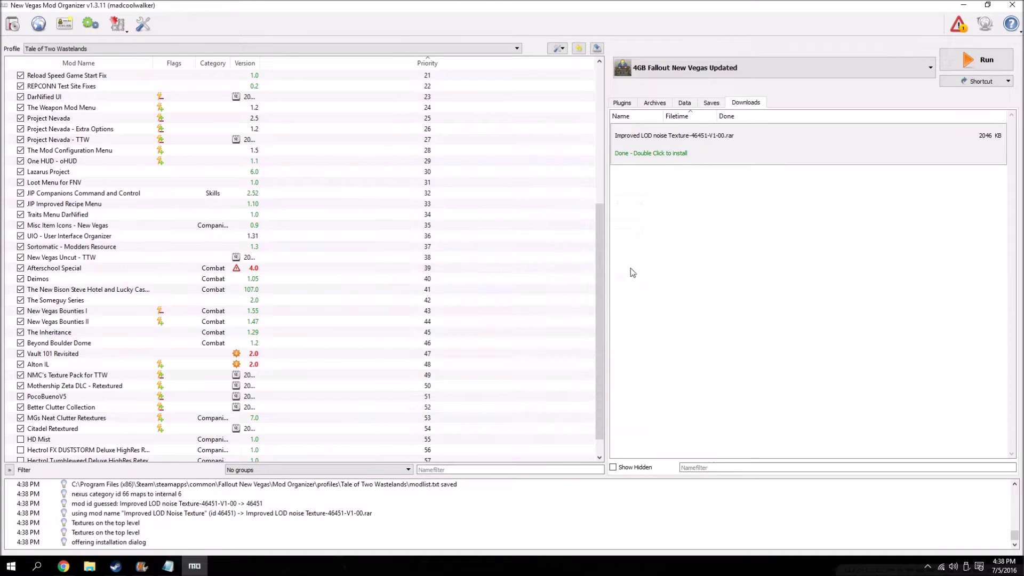
{"action": "right_click", "coordinate": [663, 153]}
{"action": "left_click", "coordinate": [702, 185]}
Enable HD Mist, Hectrol FX DUSTSTORM, Hectrol Tumbleweed and Improved LOD Noise Texture in the mod list.
{"action": "scroll", "coordinate": [299, 278], "scroll_direction": "down", "scroll_amount": 1}
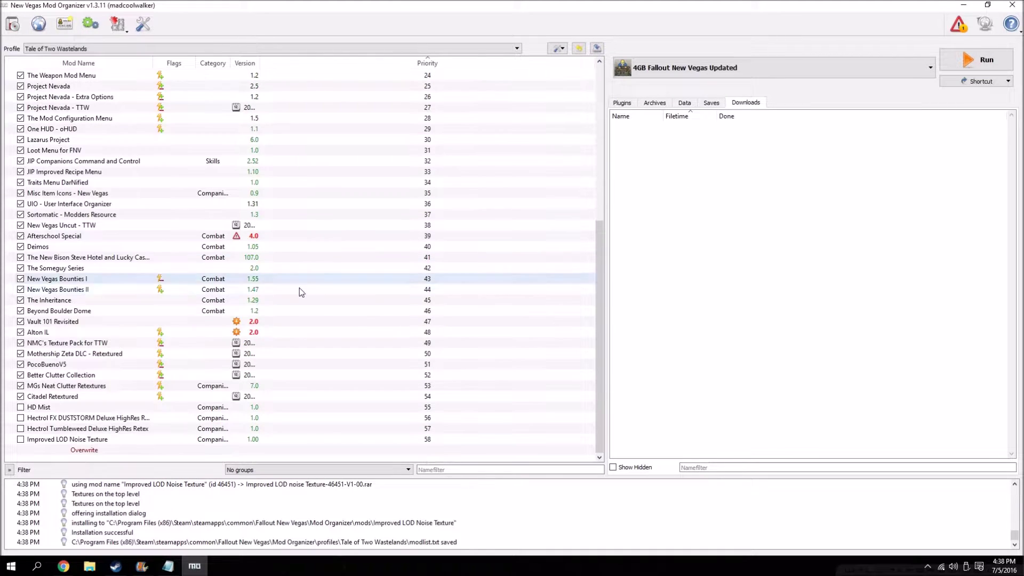
{"action": "left_click", "coordinate": [21, 408]}
{"action": "left_click", "coordinate": [20, 418]}
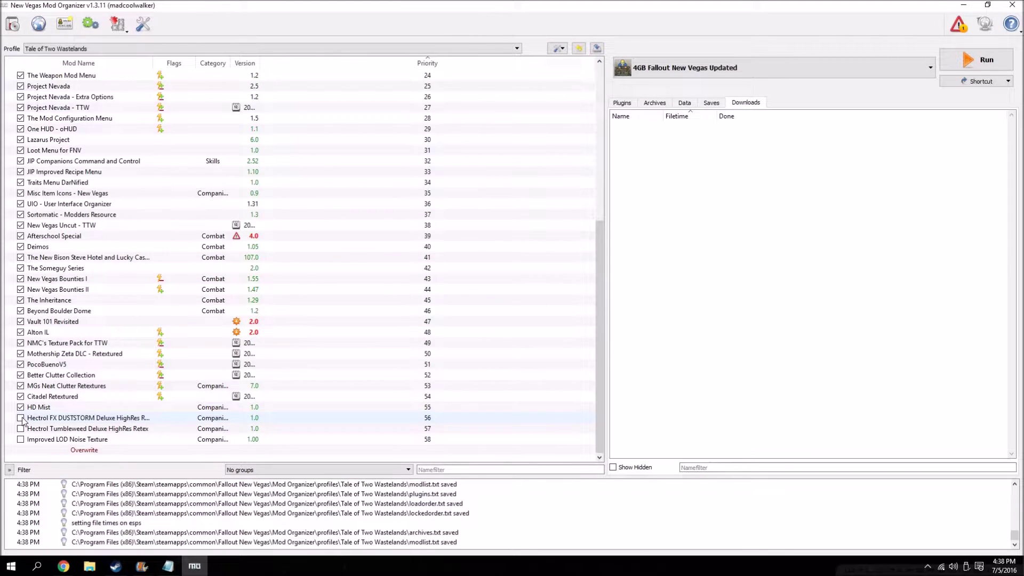
{"action": "left_click", "coordinate": [21, 429]}
{"action": "left_click", "coordinate": [20, 439]}
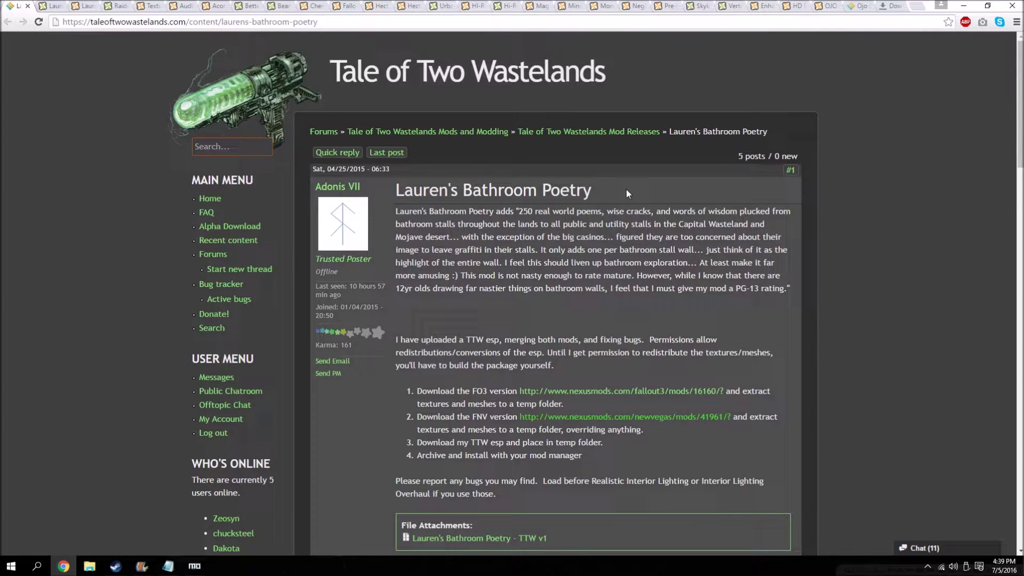
In Chrome, review the Laurens Bathroom Poetry pages on Nexus and manually download the main file of the Fallout 3 version.
{"action": "left_click", "coordinate": [65, 4]}
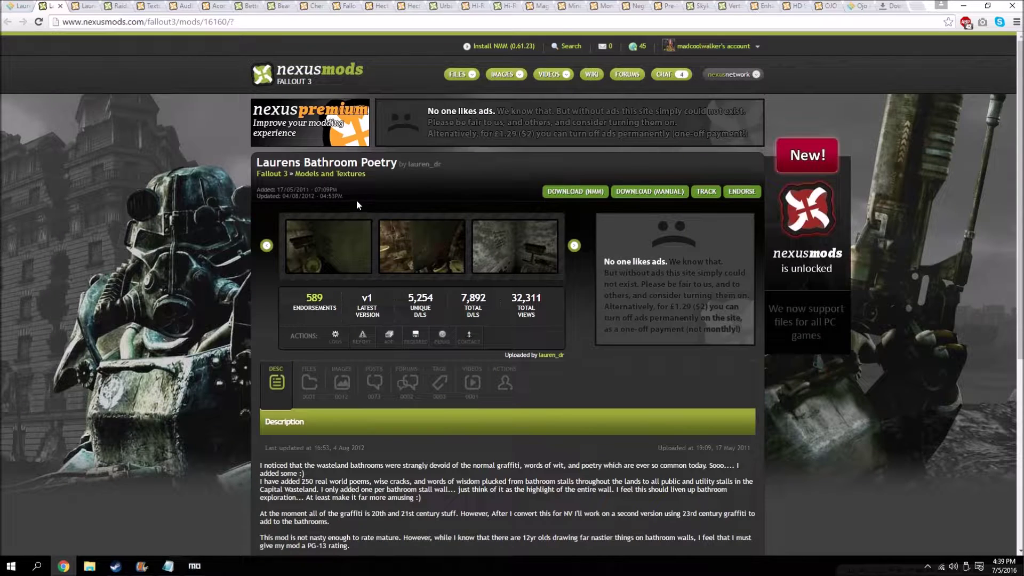
{"action": "left_click", "coordinate": [103, 7]}
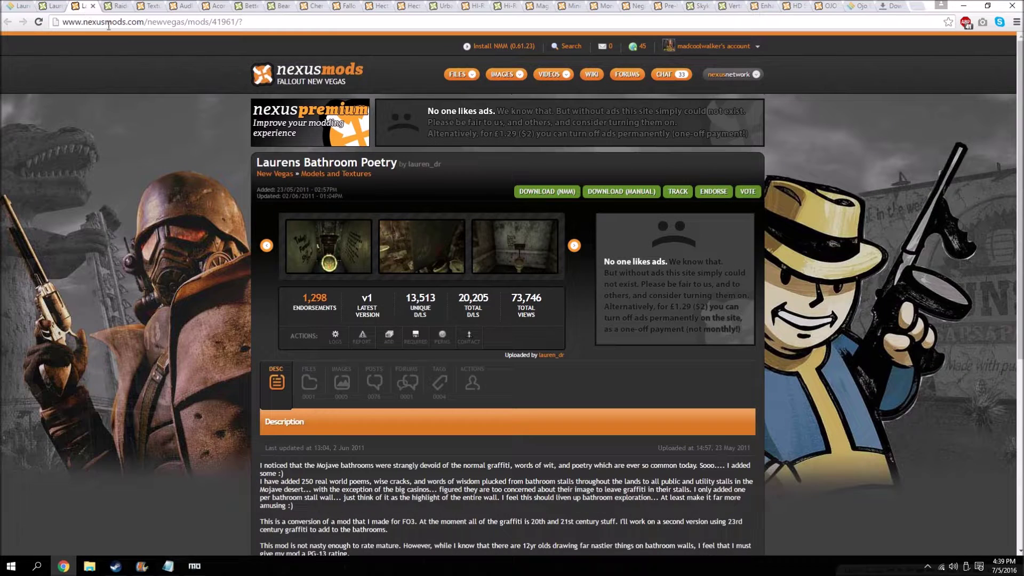
{"action": "left_click", "coordinate": [56, 6]}
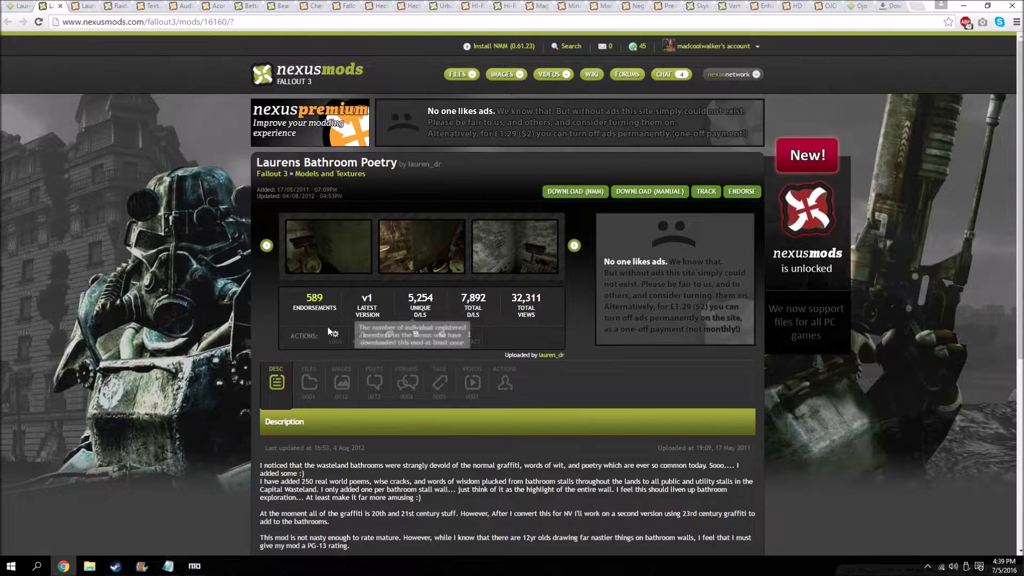
{"action": "scroll", "coordinate": [835, 119], "scroll_direction": "down", "scroll_amount": 4}
{"action": "scroll", "coordinate": [463, 272], "scroll_direction": "up", "scroll_amount": 4}
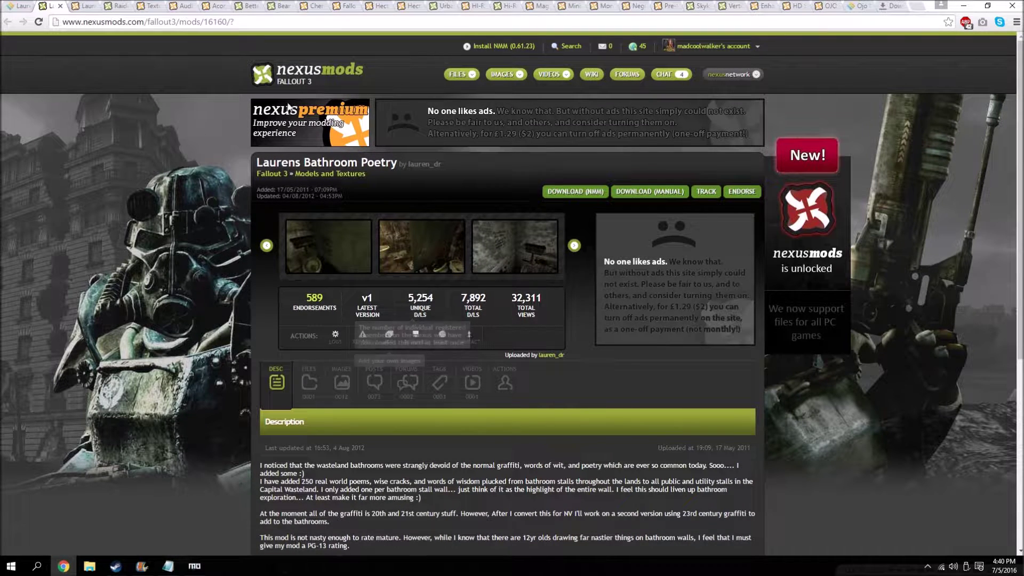
{"action": "left_click", "coordinate": [309, 382]}
{"action": "scroll", "coordinate": [321, 374], "scroll_direction": "down", "scroll_amount": 2}
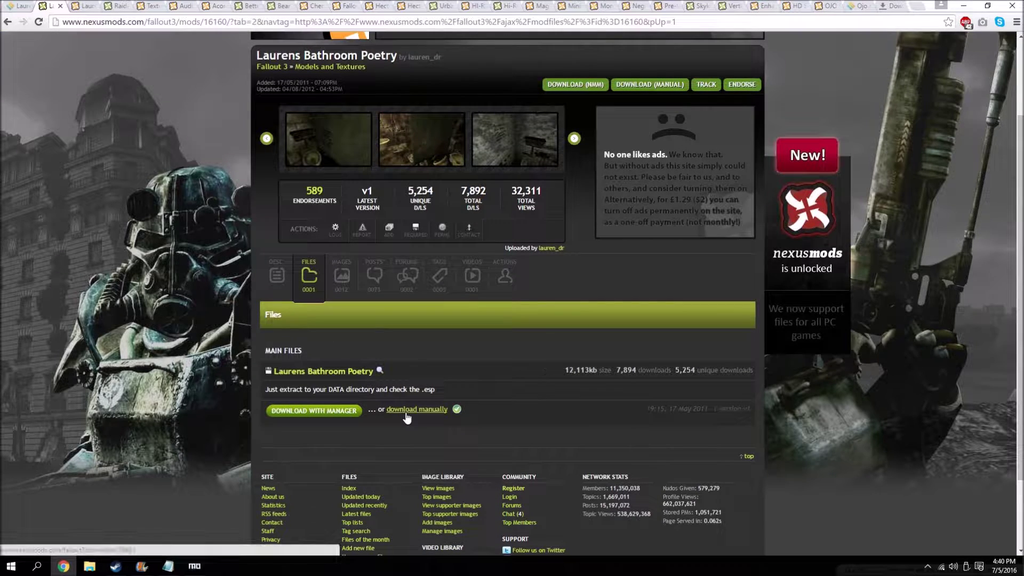
{"action": "left_click", "coordinate": [406, 412]}
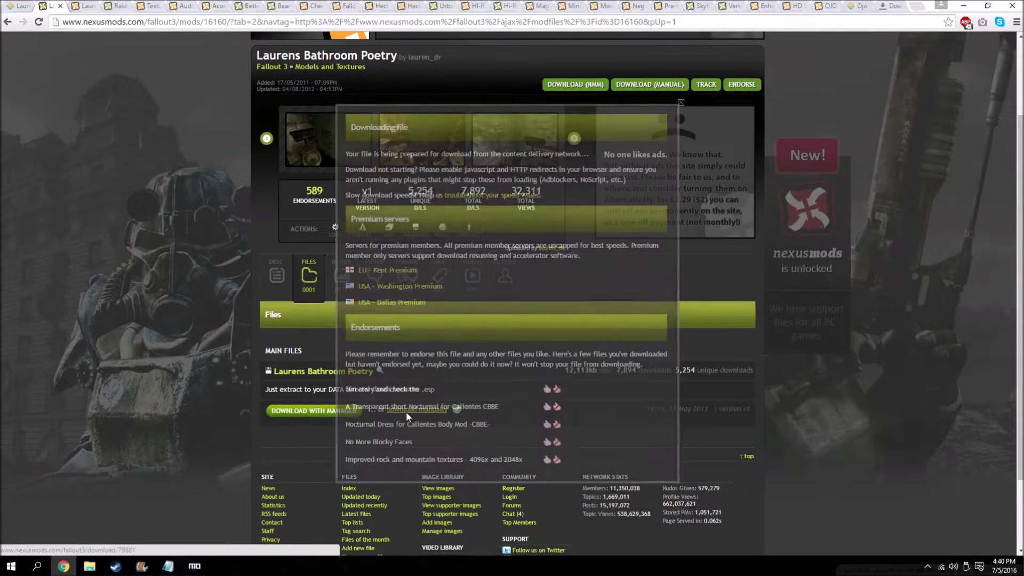
{"action": "left_click", "coordinate": [834, 356]}
{"action": "scroll", "coordinate": [591, 390], "scroll_direction": "up", "scroll_amount": 2}
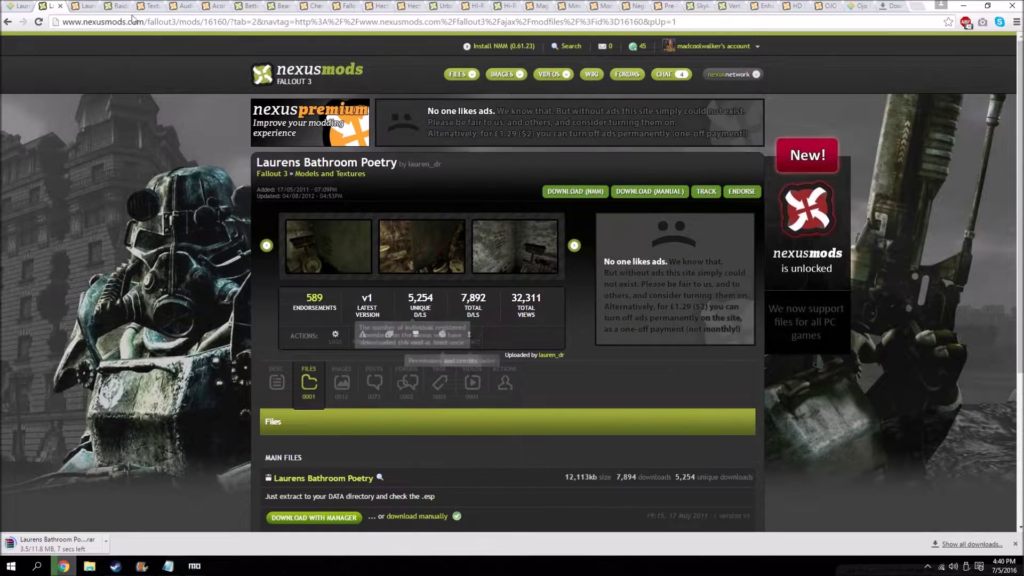
Manually download the main file of the New Vegas version of Laurens Bathroom Poetry from Nexus.
{"action": "key", "text": "ctrl+Tab"}
{"action": "left_click", "coordinate": [305, 373]}
{"action": "scroll", "coordinate": [304, 373], "scroll_direction": "down", "scroll_amount": 3}
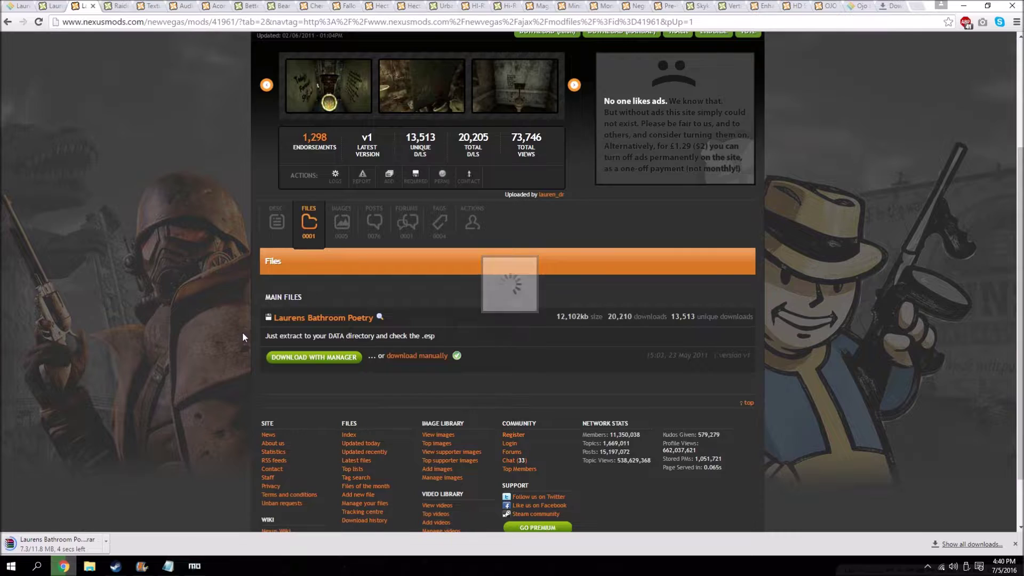
Review the packaging instructions on the Tale of Two Wastelands page and download the Lauren's Bathroom Poetry - TTW v1 attachment.
{"action": "left_click", "coordinate": [26, 4]}
{"action": "scroll", "coordinate": [511, 251], "scroll_direction": "down", "scroll_amount": 4}
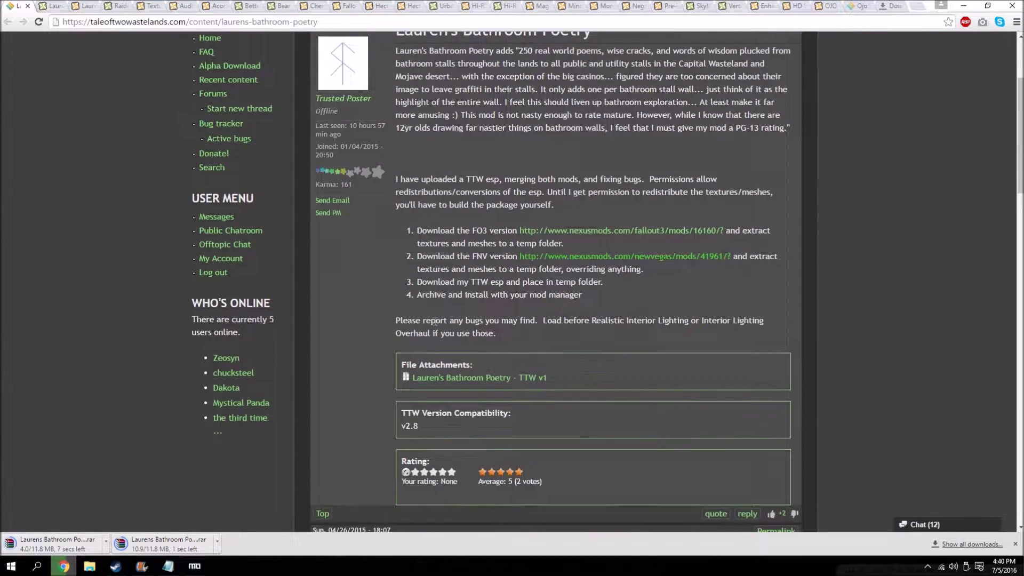
{"action": "scroll", "coordinate": [461, 332], "scroll_direction": "up", "scroll_amount": 3}
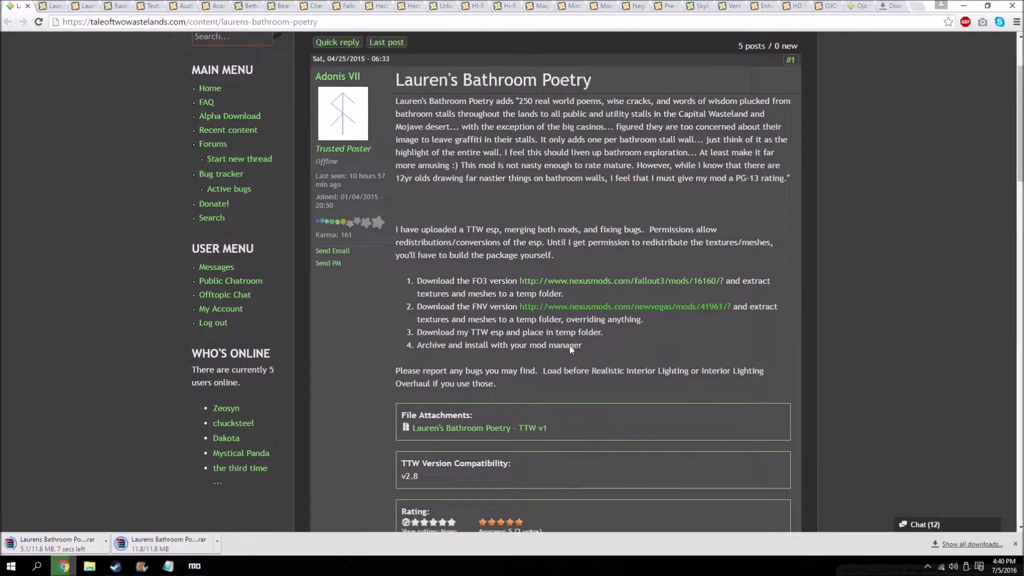
{"action": "scroll", "coordinate": [563, 415], "scroll_direction": "down", "scroll_amount": 3}
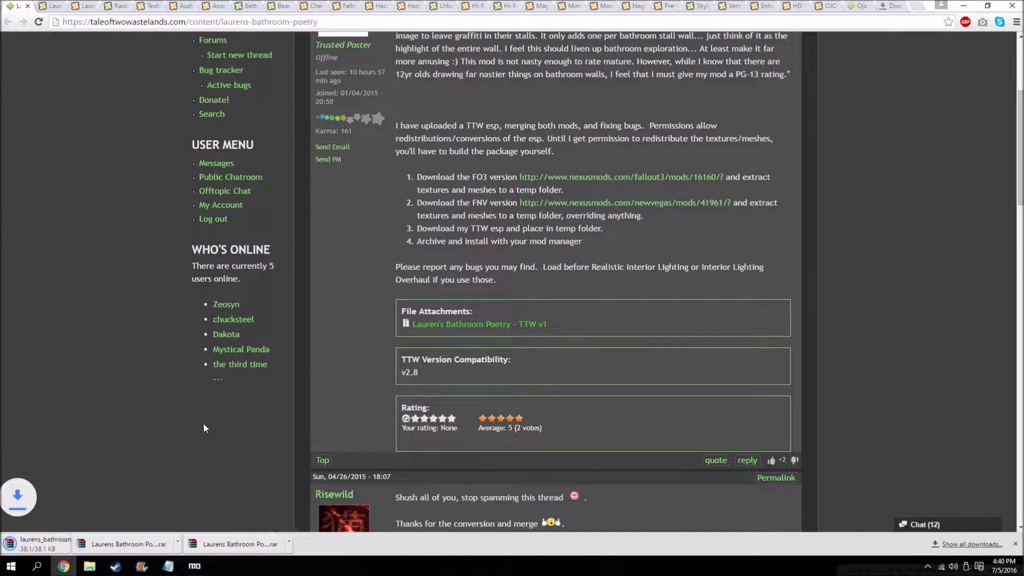
Show the downloaded files in their folder and move the three Laurens Bathroom Poetry archives to the desktop.
{"action": "left_click", "coordinate": [983, 545]}
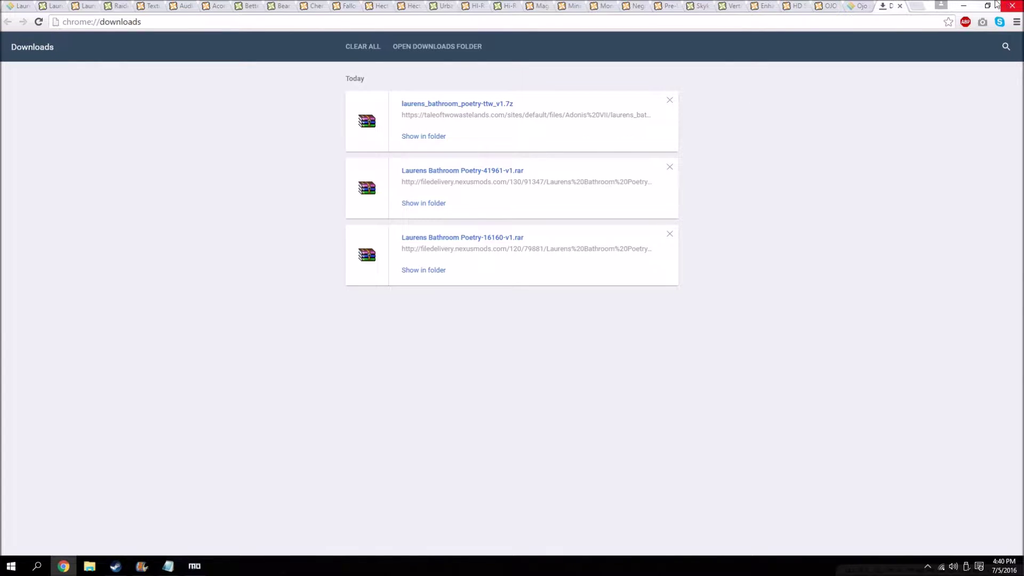
{"action": "left_click", "coordinate": [429, 137]}
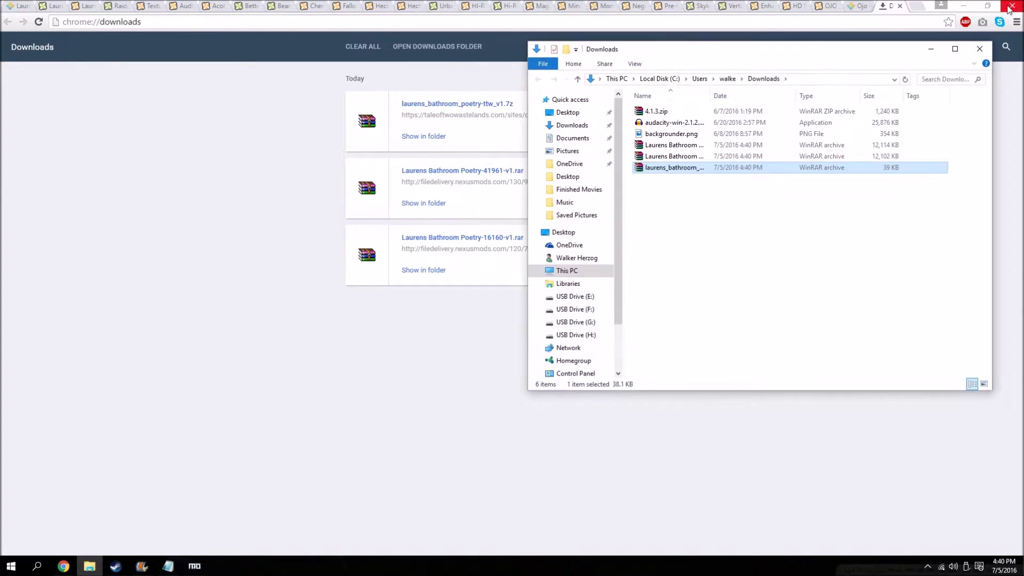
{"action": "left_click", "coordinate": [964, 5]}
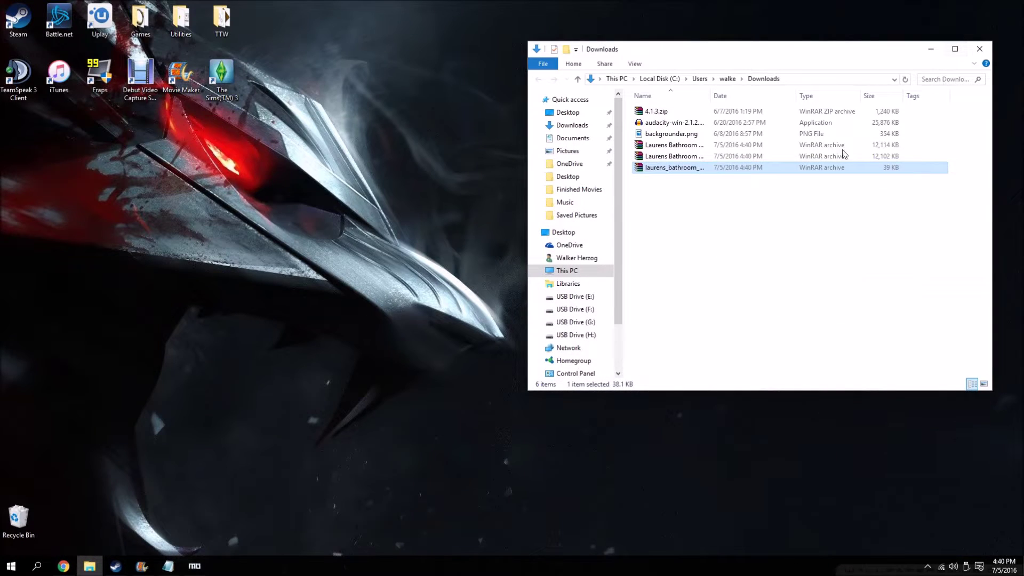
{"action": "left_click_drag", "start_coordinate": [880, 138], "coordinate": [671, 208]}
{"action": "left_click_drag", "start_coordinate": [671, 167], "coordinate": [253, 239]}
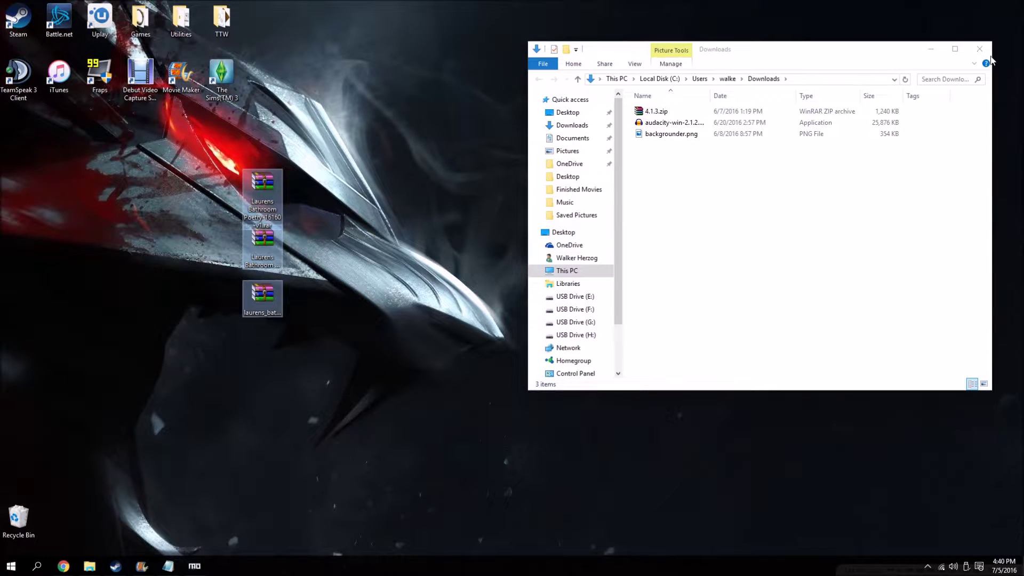
Close the Downloads window and extract each of the three Laurens Bathroom Poetry archives on the desktop to its own folder.
{"action": "left_click", "coordinate": [979, 49]}
{"action": "right_click", "coordinate": [255, 182]}
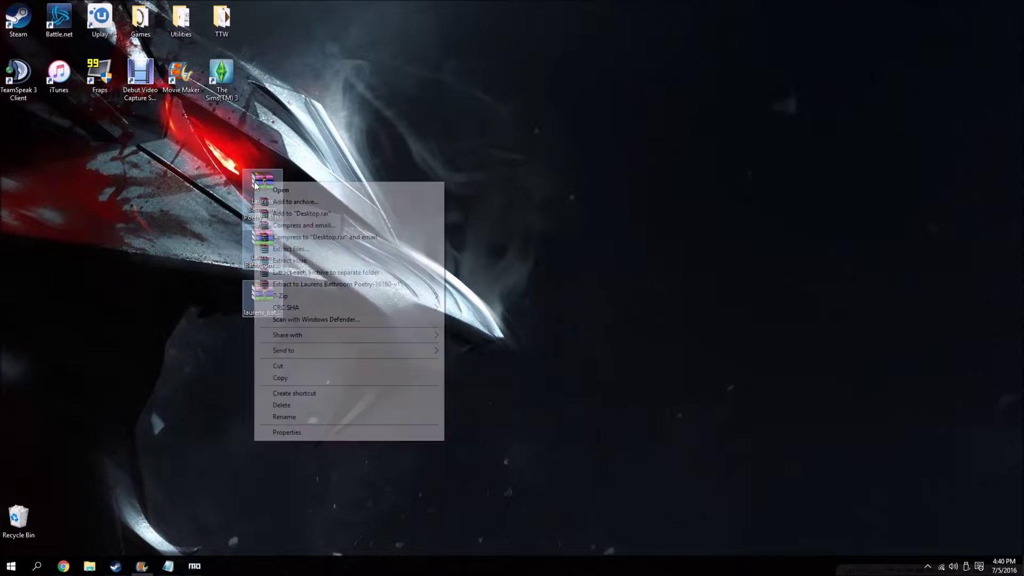
{"action": "left_click", "coordinate": [332, 273]}
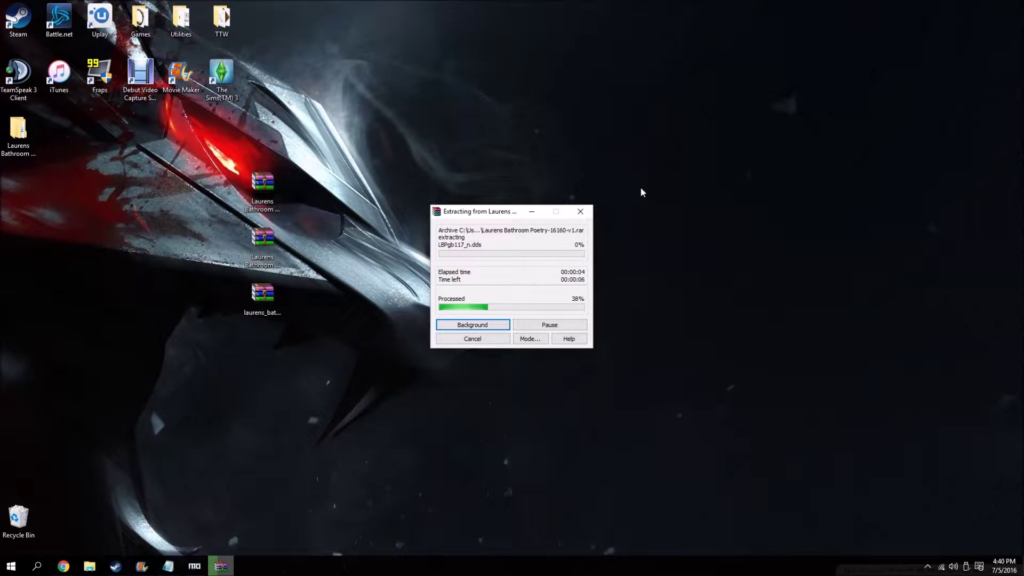
Create a new desktop folder named "Laurens Bathroom Poetry - TTW".
{"action": "right_click", "coordinate": [684, 158]}
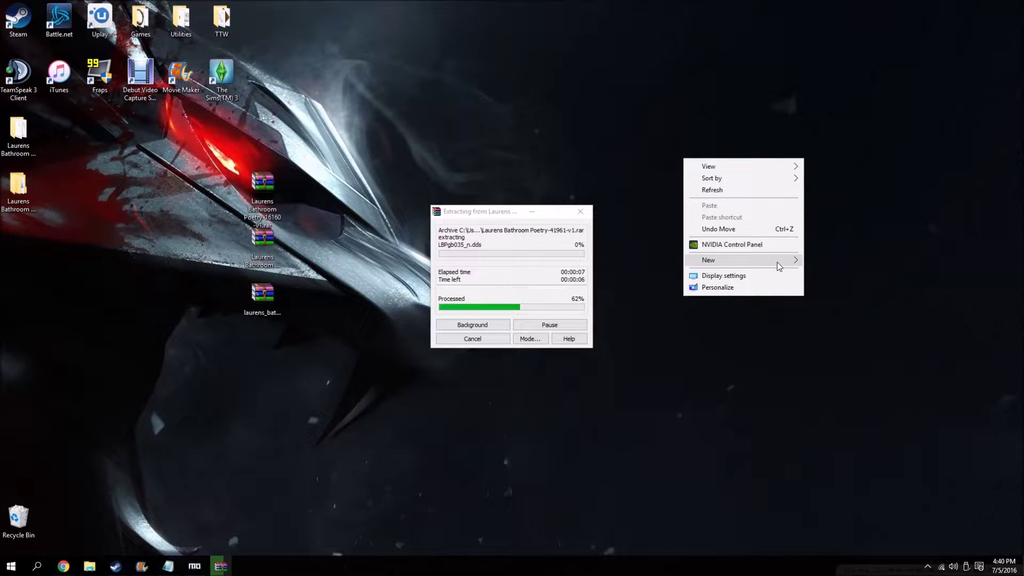
{"action": "mouse_move", "coordinate": [773, 260]}
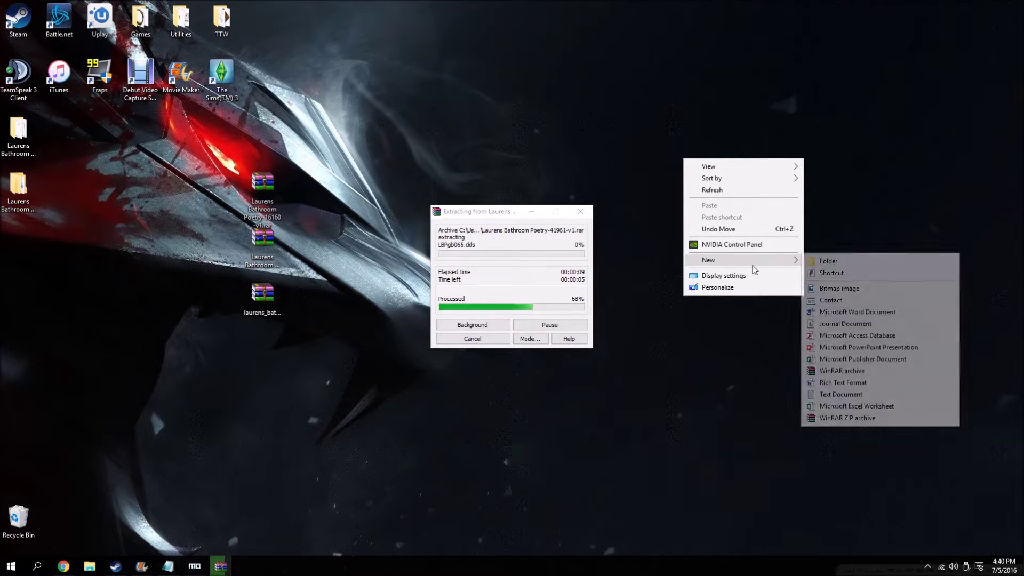
{"action": "left_click", "coordinate": [833, 264]}
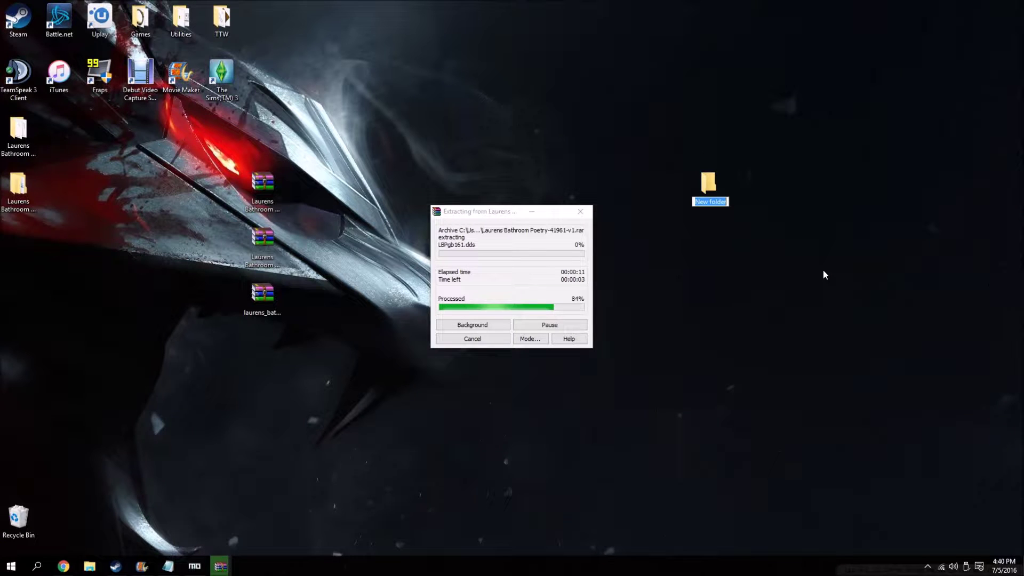
{"action": "type", "text": "La"}
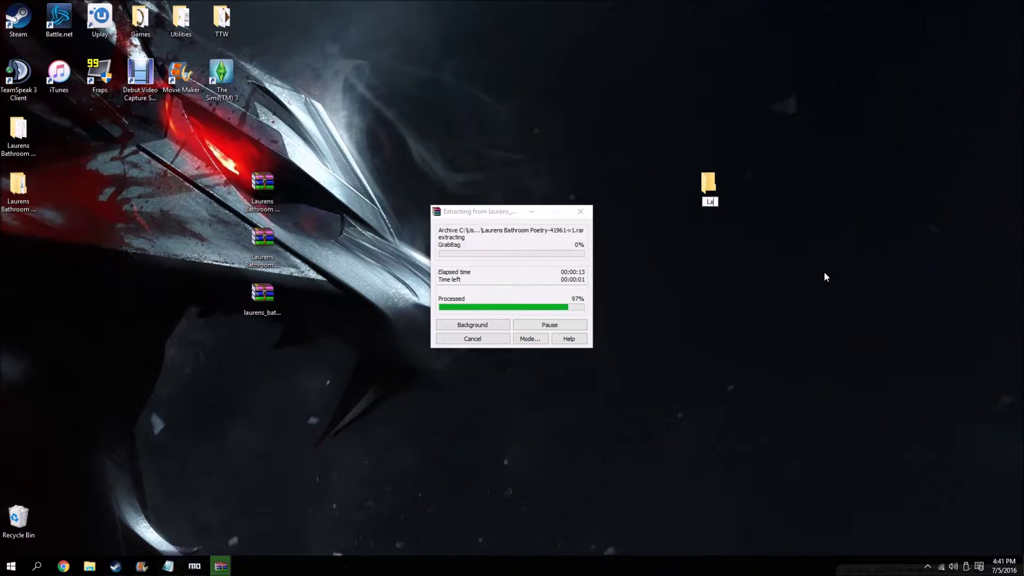
{"action": "type", "text": "urens "}
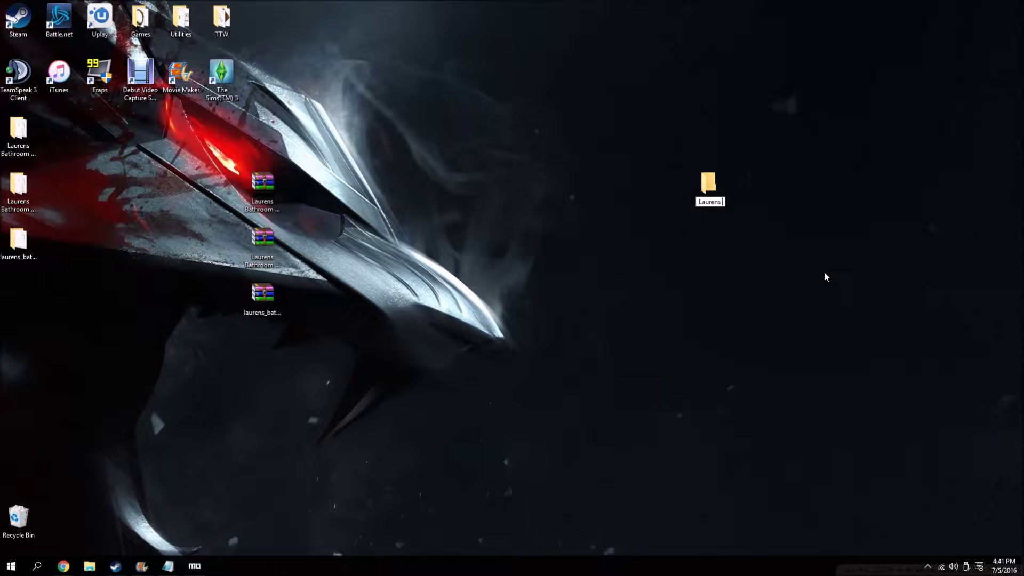
{"action": "type", "text": "Bathroom Poe"}
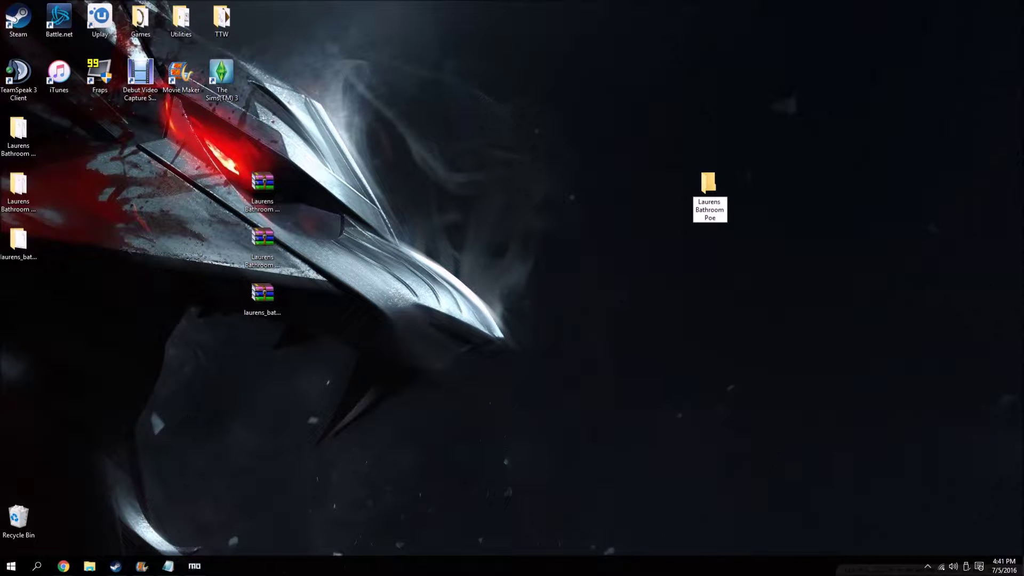
{"action": "type", "text": "try - TTW"}
{"action": "key", "text": "Return"}
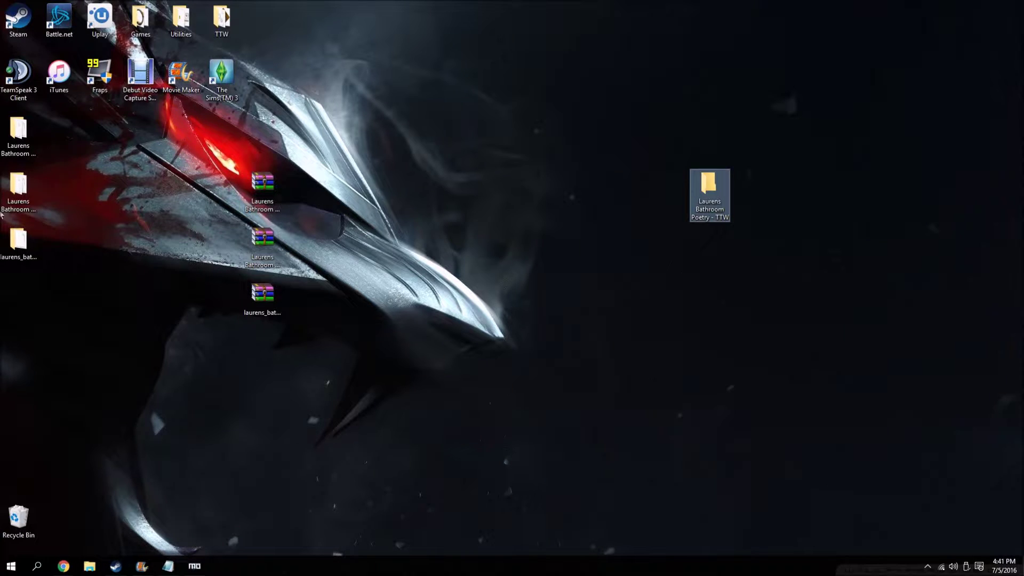
Open the extracted Laurens Bathroom Poetry-16160-v1 folder and read through its Laurens_bathroom_poetry.txt file.
{"action": "left_click", "coordinate": [572, 220]}
{"action": "left_click", "coordinate": [29, 152]}
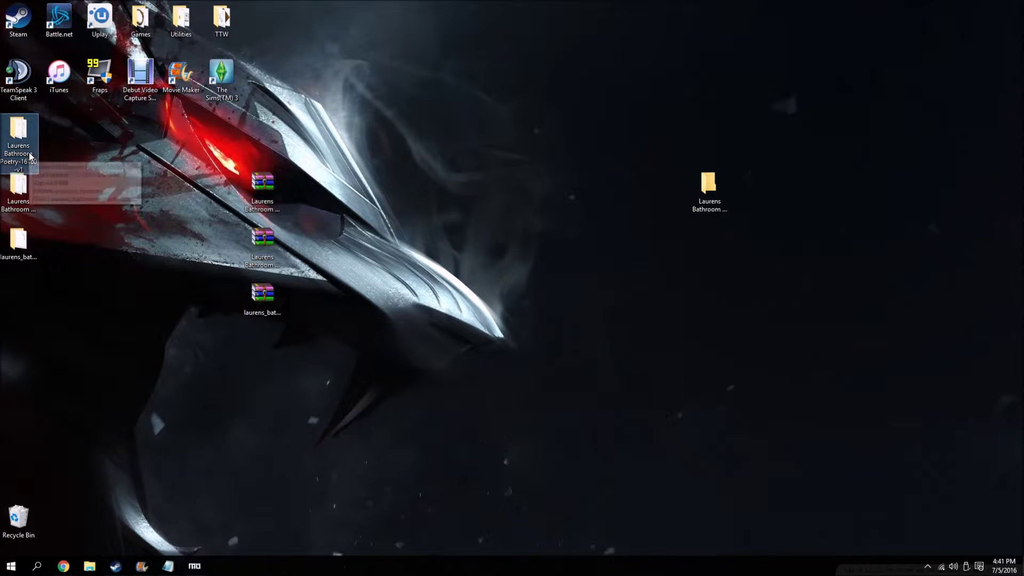
{"action": "left_click", "coordinate": [140, 194]}
{"action": "left_click", "coordinate": [32, 191]}
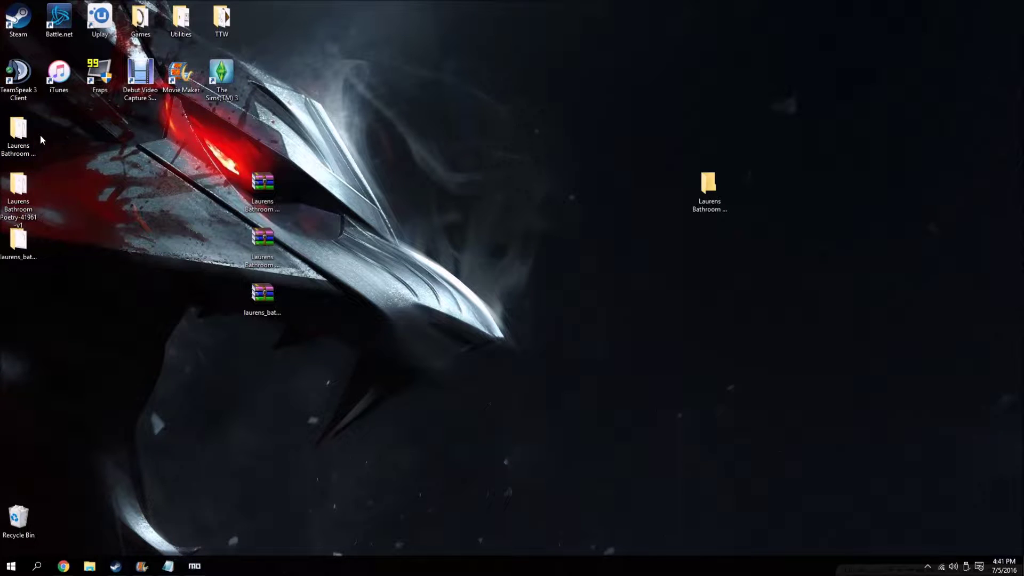
{"action": "left_click", "coordinate": [24, 149]}
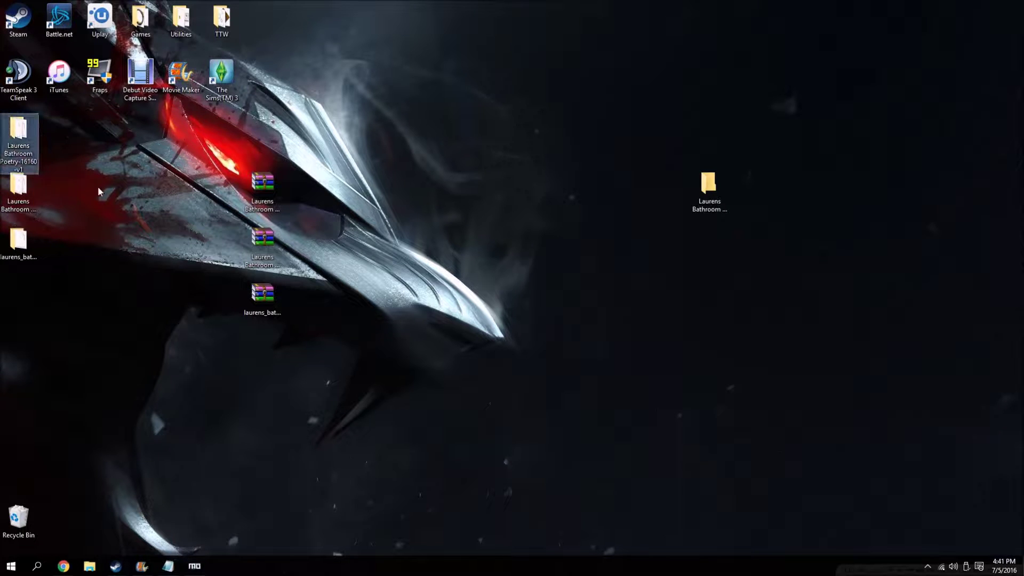
{"action": "double_click", "coordinate": [23, 144]}
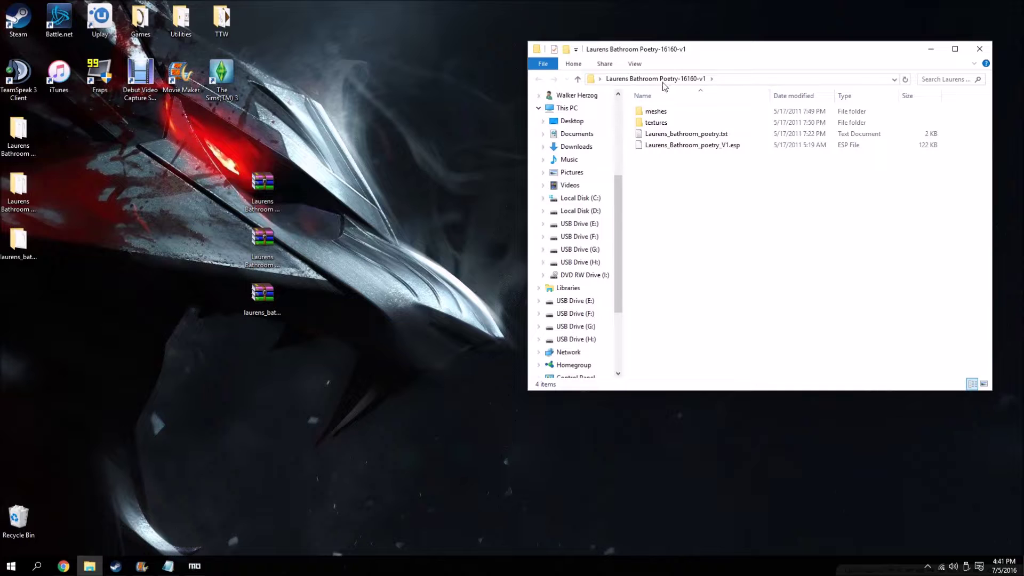
{"action": "left_click_drag", "start_coordinate": [716, 61], "coordinate": [248, 88]}
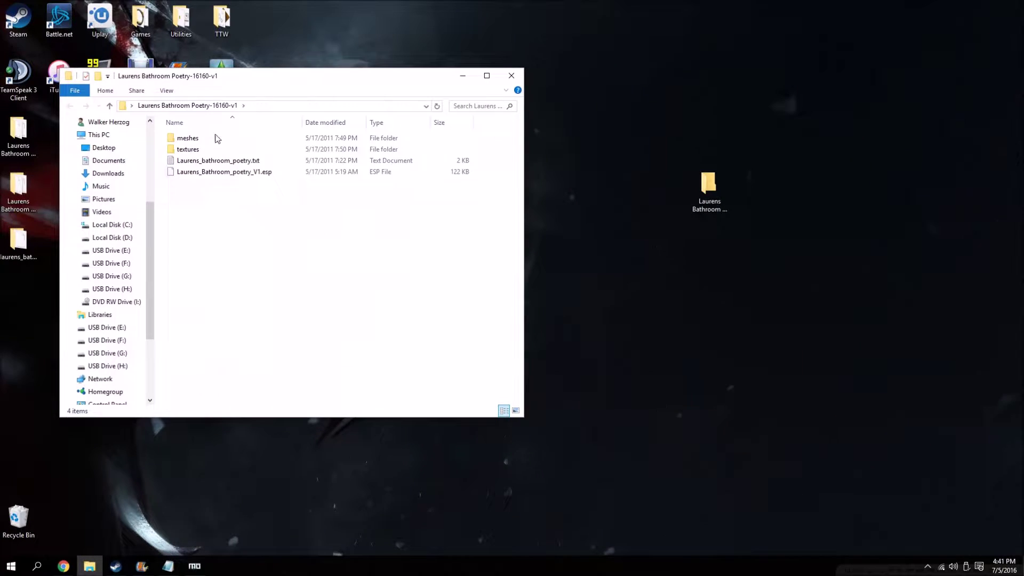
{"action": "double_click", "coordinate": [193, 161]}
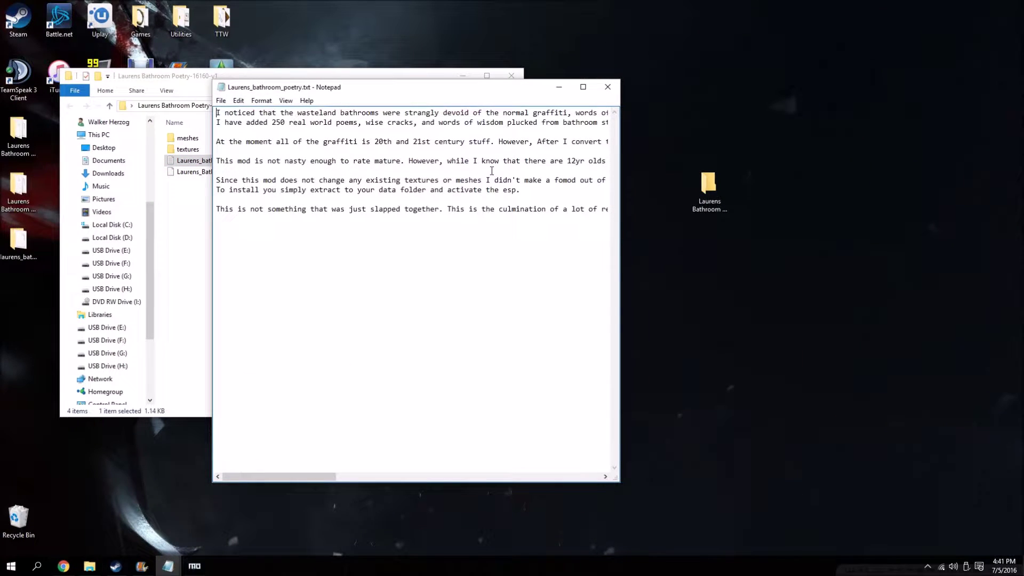
{"action": "scroll", "coordinate": [491, 170], "scroll_direction": "right", "scroll_amount": 10}
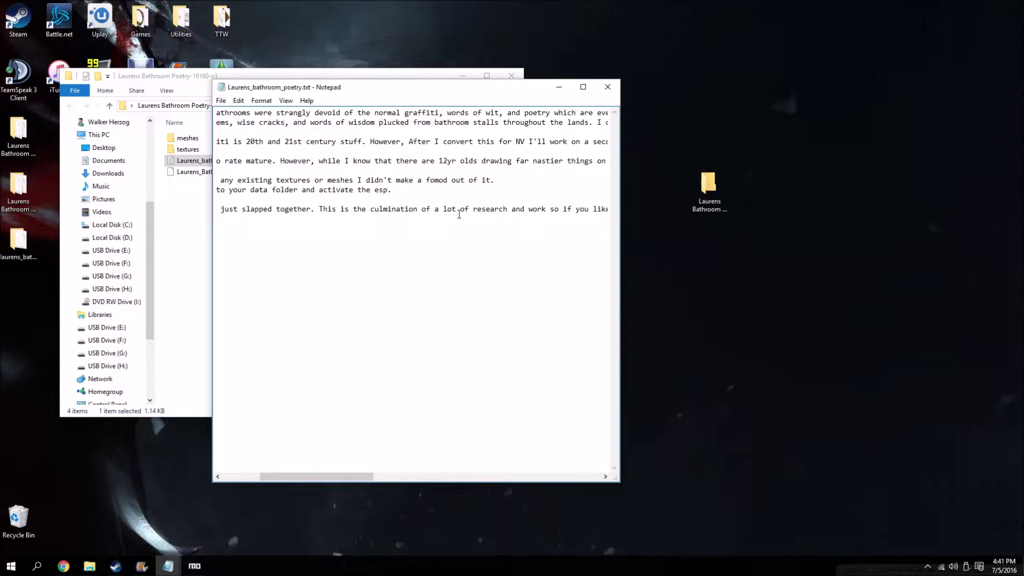
{"action": "scroll", "coordinate": [459, 214], "scroll_direction": "right", "scroll_amount": 1}
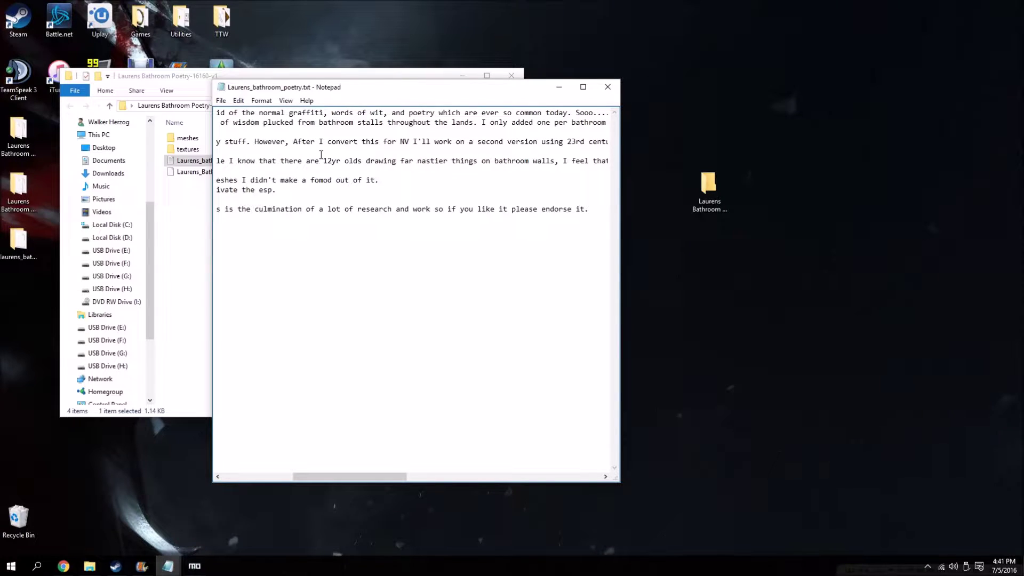
{"action": "scroll", "coordinate": [439, 167], "scroll_direction": "left", "scroll_amount": 1}
{"action": "left_click", "coordinate": [608, 87]}
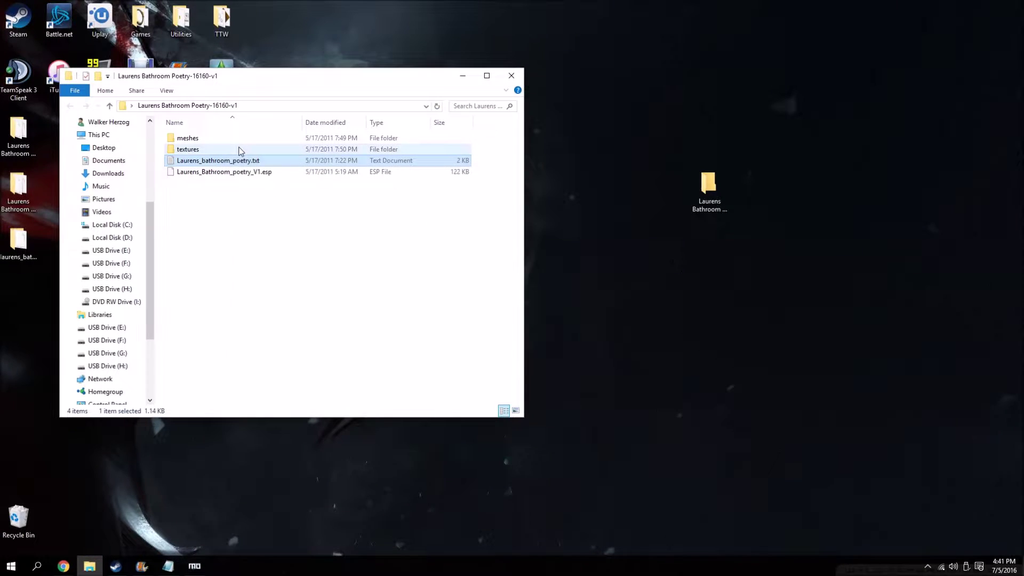
Move the meshes and textures folders from Laurens Bathroom Poetry-16160-v1 into the TTW folder, and delete the 16160 folder.
{"action": "left_click", "coordinate": [184, 148], "text": "shift"}
{"action": "left_click_drag", "start_coordinate": [184, 149], "coordinate": [708, 186]}
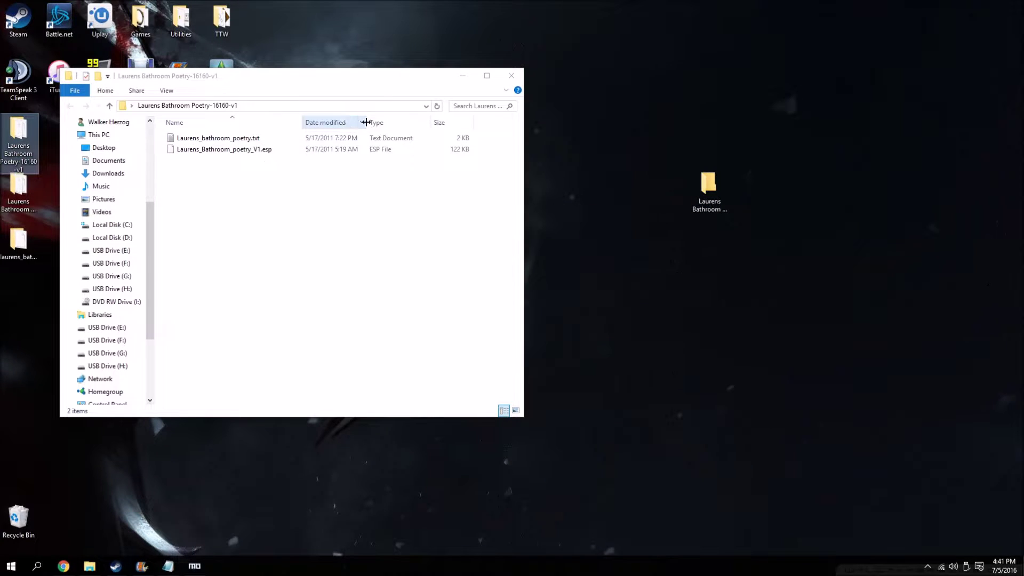
{"action": "left_click", "coordinate": [512, 75]}
{"action": "right_click", "coordinate": [20, 134]}
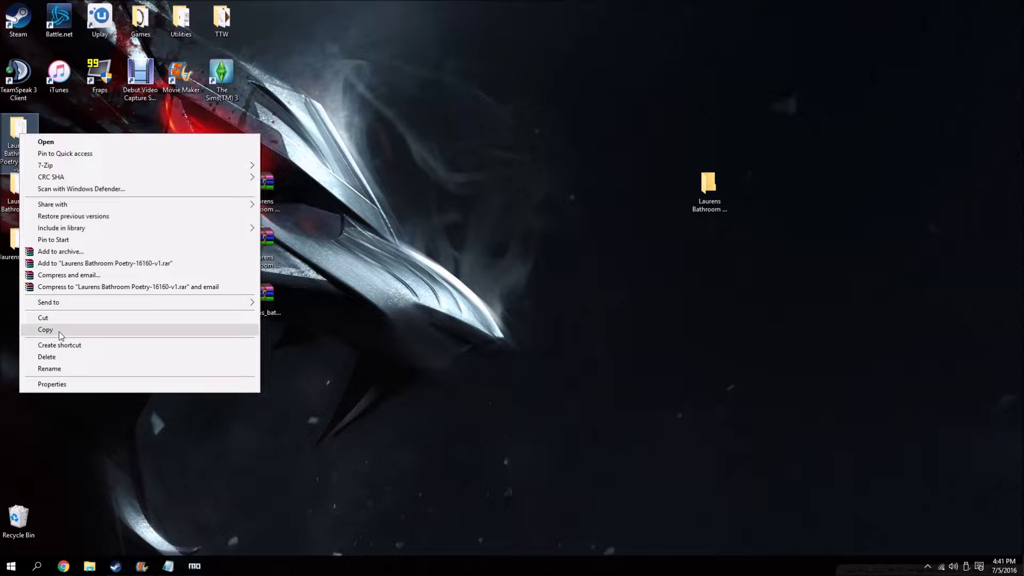
{"action": "left_click", "coordinate": [59, 357]}
Move the meshes and textures folders from Laurens Bathroom Poetry-41961-v1 into the TTW folder, and delete the 41961 folder.
{"action": "double_click", "coordinate": [23, 193]}
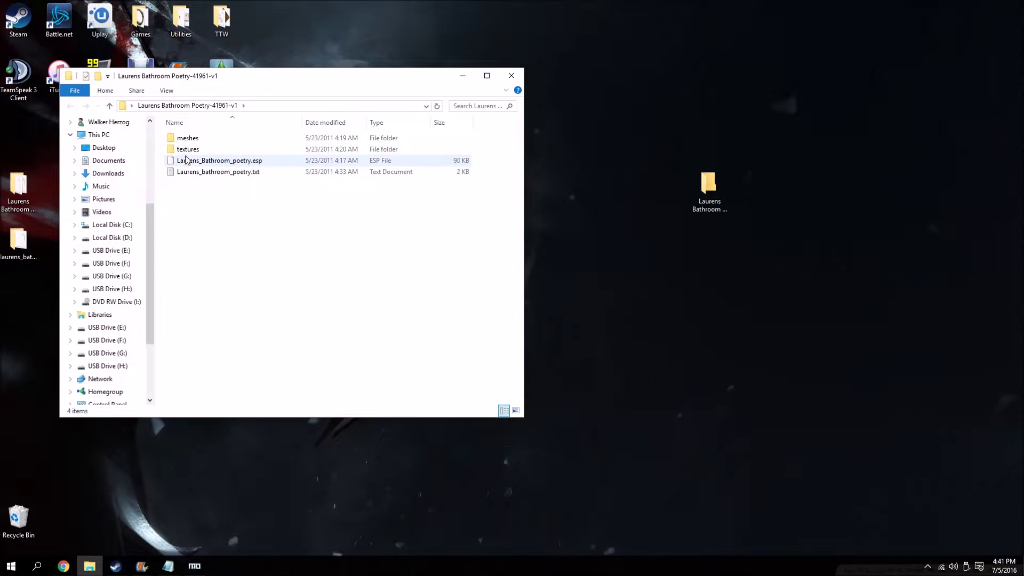
{"action": "left_click", "coordinate": [187, 140]}
{"action": "left_click", "coordinate": [186, 150], "text": "shift"}
{"action": "left_click_drag", "start_coordinate": [186, 149], "coordinate": [709, 185]}
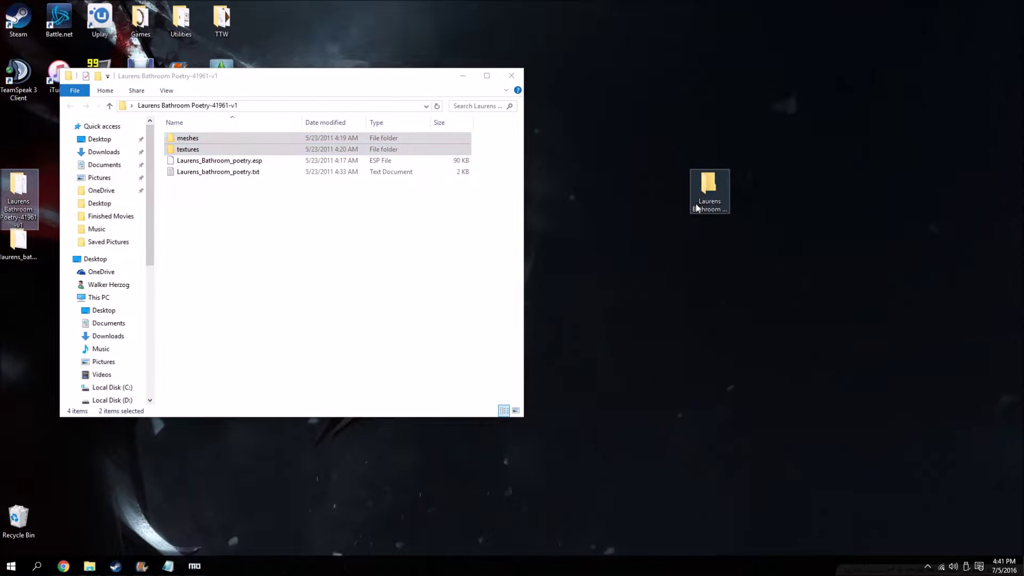
{"action": "left_click", "coordinate": [511, 75]}
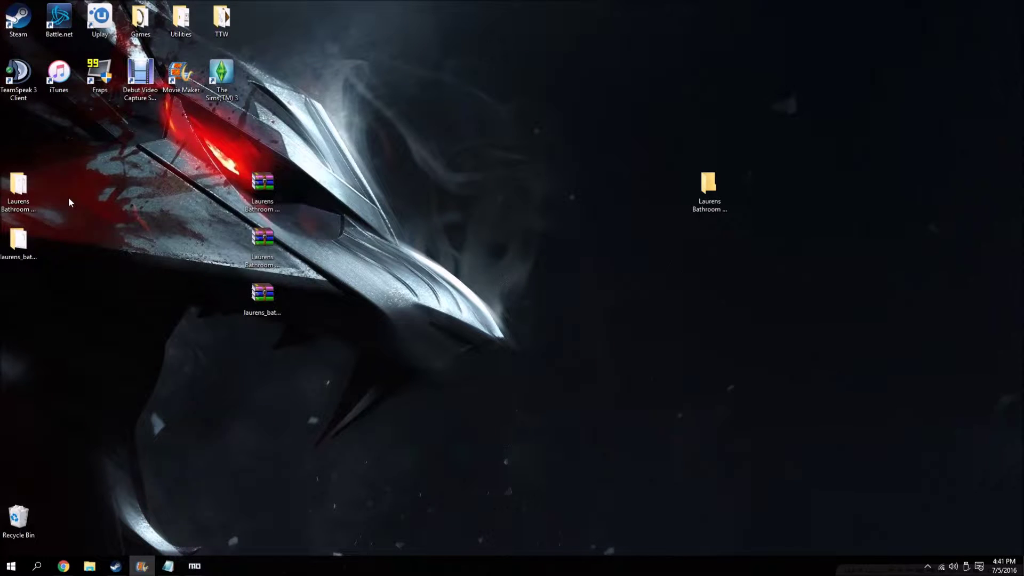
{"action": "right_click", "coordinate": [21, 191]}
{"action": "left_click", "coordinate": [59, 412]}
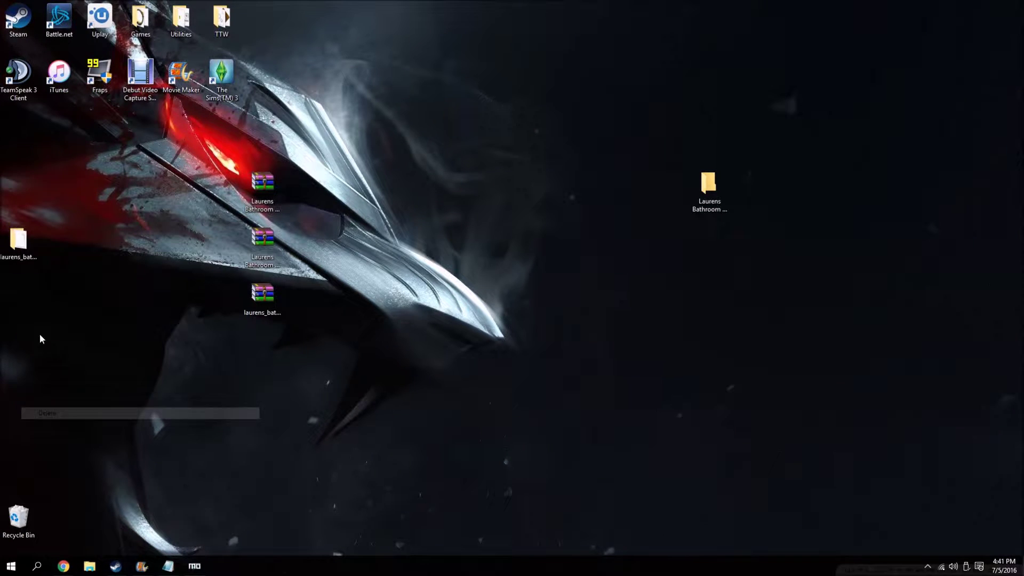
Move Laurens_Bathroom_poetry.esp from the laurens_bathroom_poetry-ttw_v1 folder into the Laurens Bathroom Poetry - TTW folder.
{"action": "left_click_drag", "start_coordinate": [39, 248], "coordinate": [539, 143]}
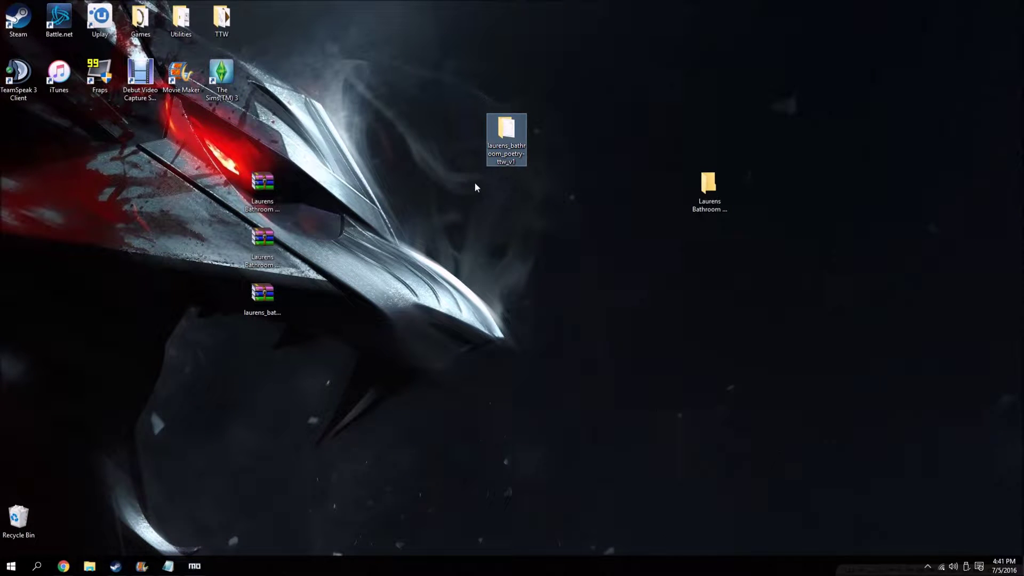
{"action": "double_click", "coordinate": [505, 138]}
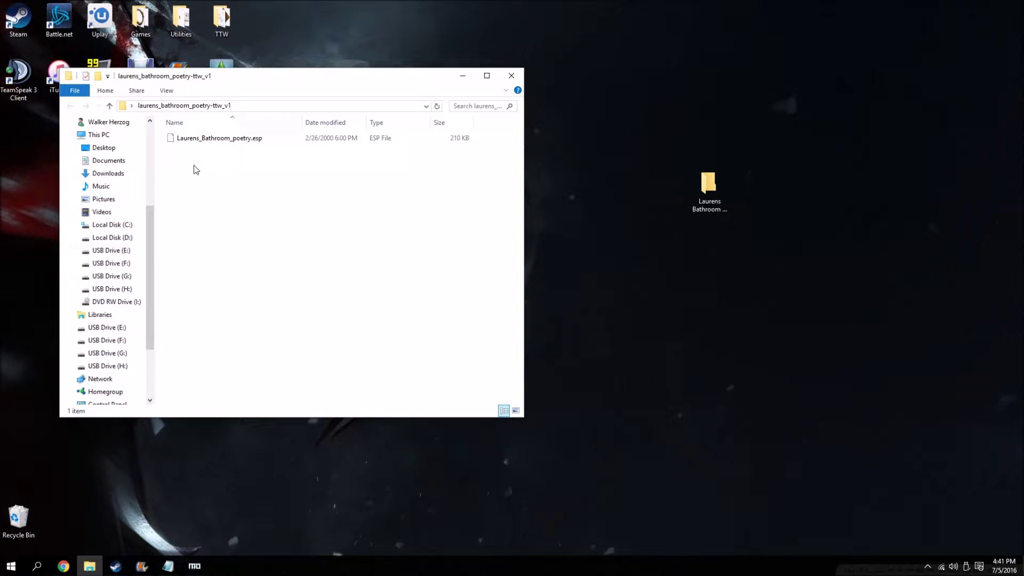
{"action": "left_click_drag", "start_coordinate": [216, 138], "coordinate": [703, 205]}
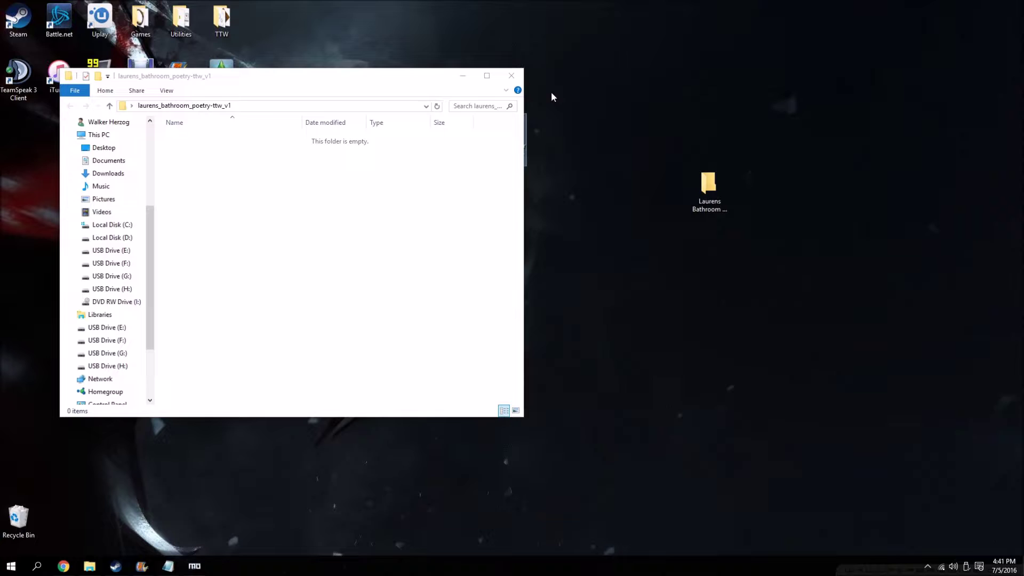
{"action": "left_click", "coordinate": [511, 75]}
Recycle the emptied ttw_v1 folder with the three source archives, and compress the combined folder into Laurens Bathroom Poetry - TTW.rar.
{"action": "left_click_drag", "start_coordinate": [566, 101], "coordinate": [246, 336]}
{"action": "left_click_drag", "start_coordinate": [269, 201], "coordinate": [21, 518]}
{"action": "right_click", "coordinate": [717, 193]}
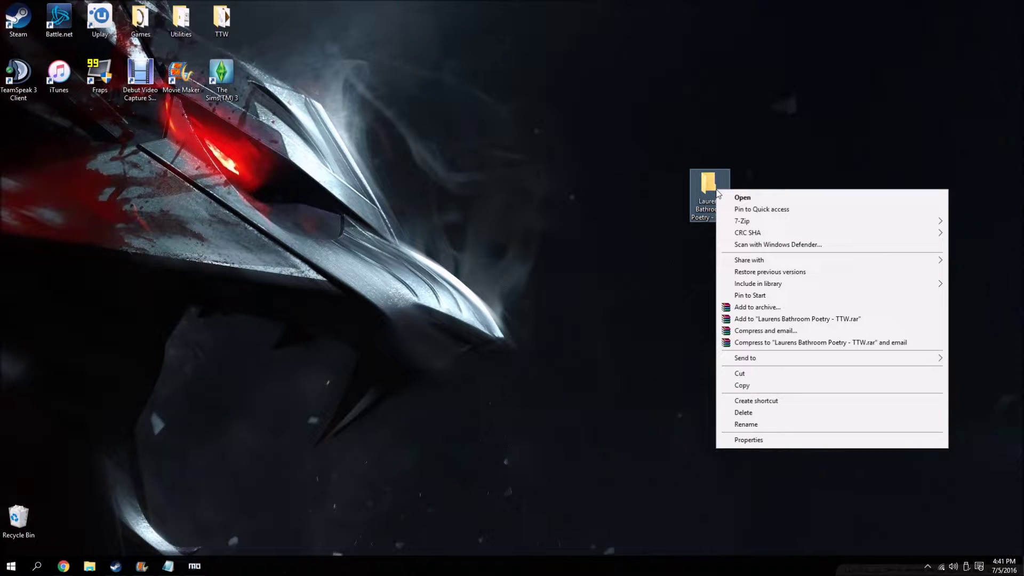
{"action": "left_click", "coordinate": [800, 319]}
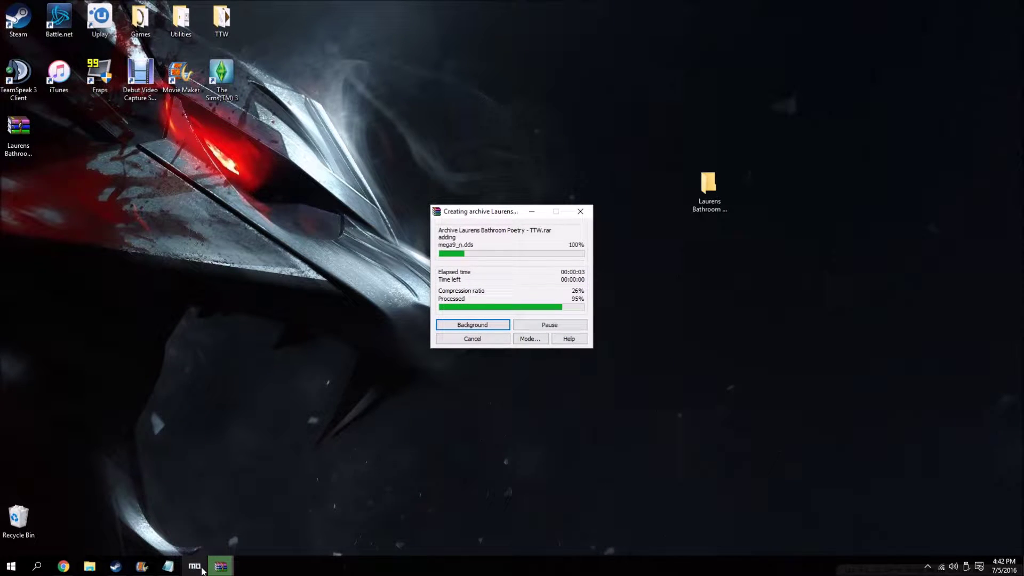
In Mod Organizer, start a manual install of Laurens Bathroom Poetry - TTW.rar from the desktop, naming the mod "Laurens Bathroom Poetry - TTW".
{"action": "left_click", "coordinate": [202, 569]}
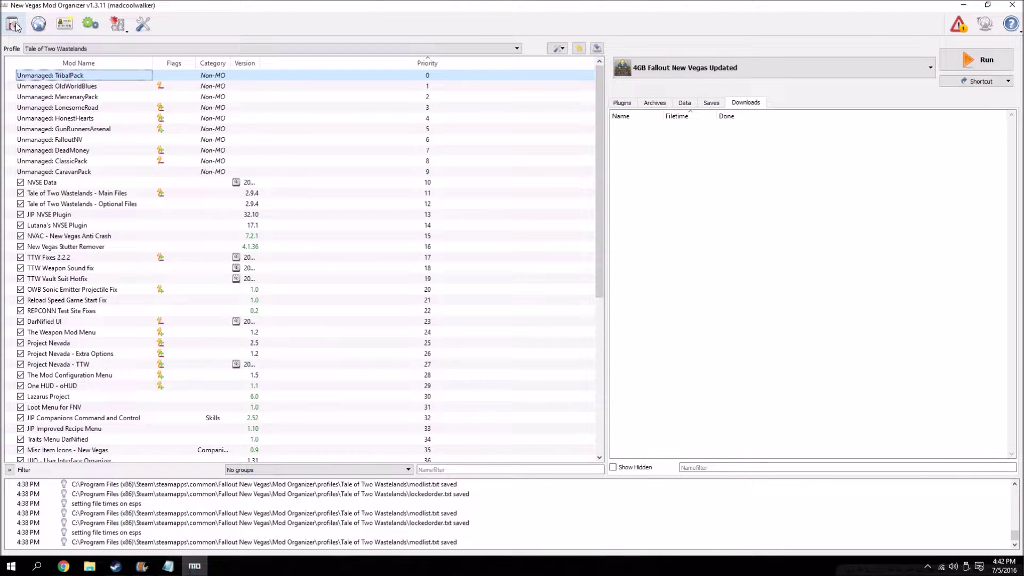
{"action": "left_click", "coordinate": [14, 25]}
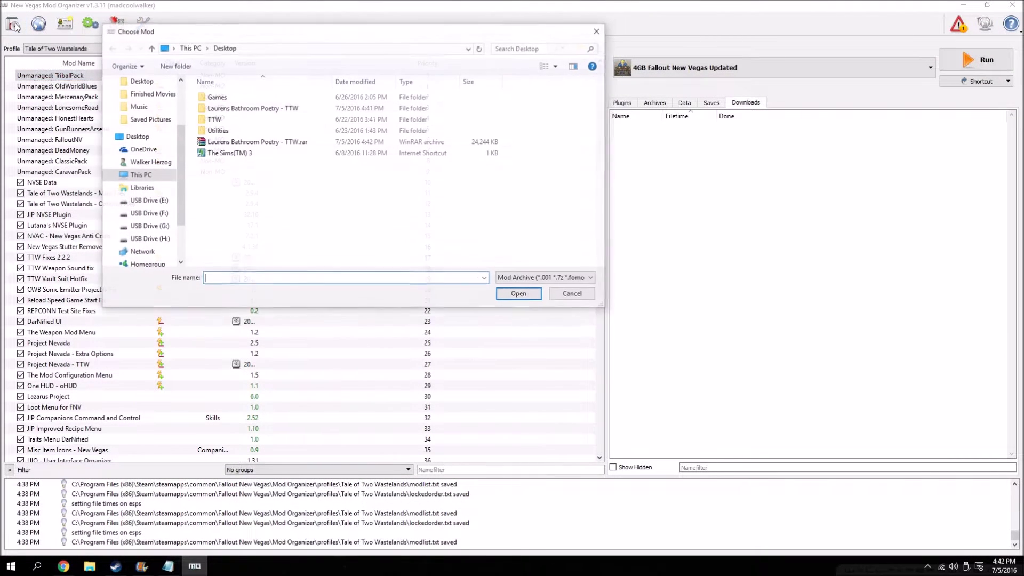
{"action": "double_click", "coordinate": [238, 142]}
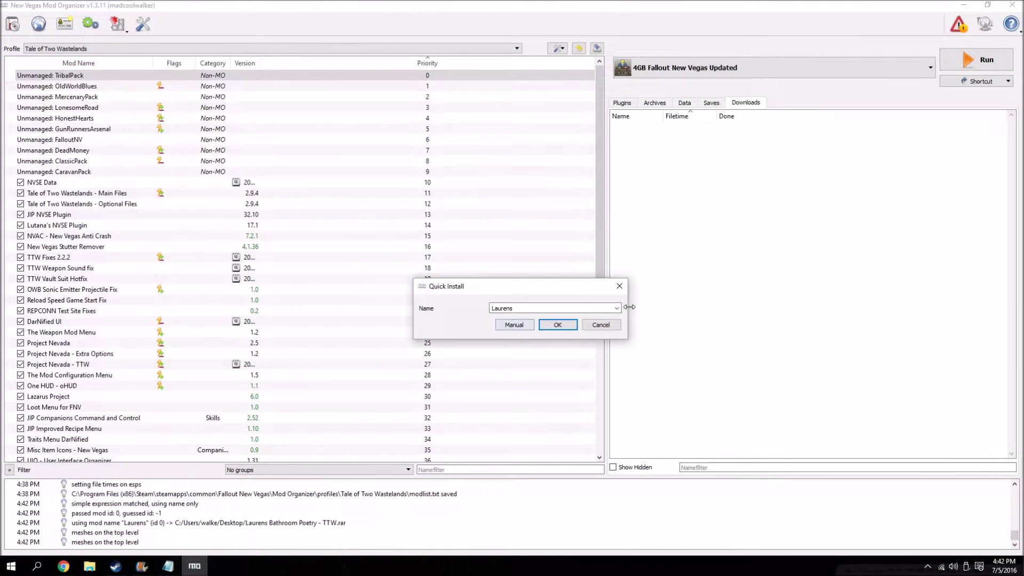
{"action": "left_click", "coordinate": [616, 308]}
{"action": "left_click", "coordinate": [574, 323]}
{"action": "left_click", "coordinate": [517, 327]}
Set the Laurens Bathroom Poetry - TTW folder inside the archive as the mod's data directory.
{"action": "left_click", "coordinate": [409, 266]}
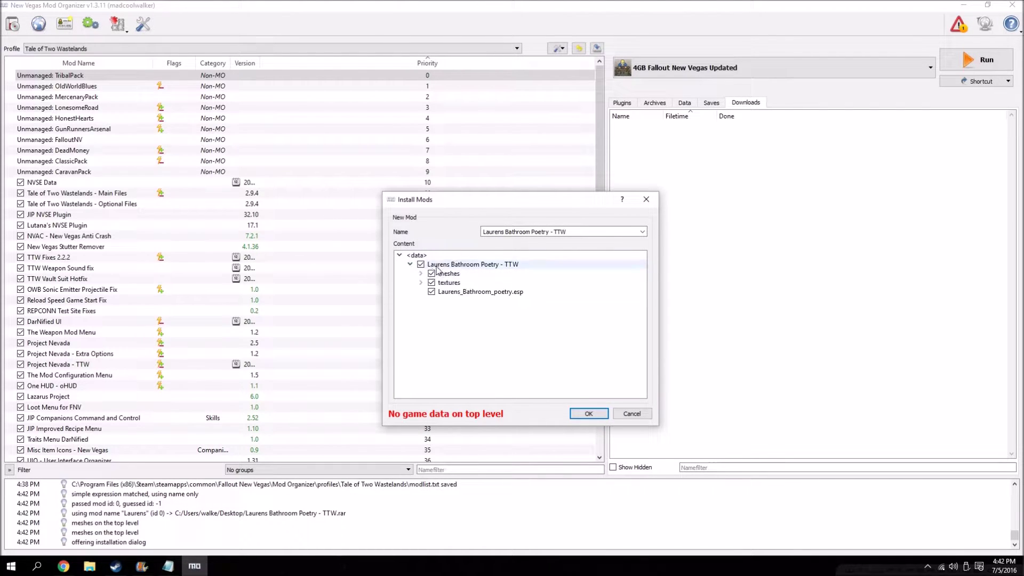
{"action": "right_click", "coordinate": [495, 266]}
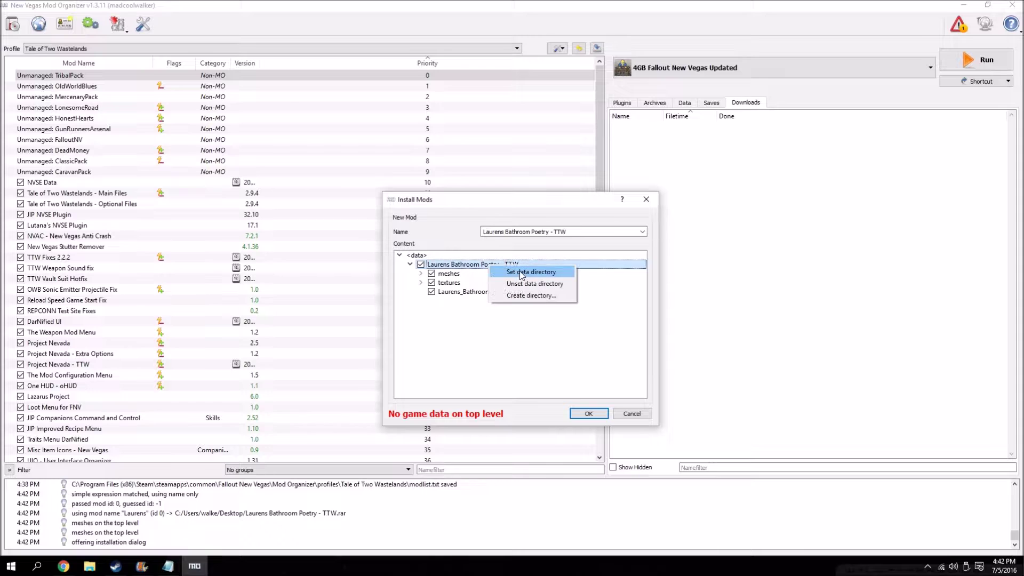
{"action": "left_click", "coordinate": [521, 275]}
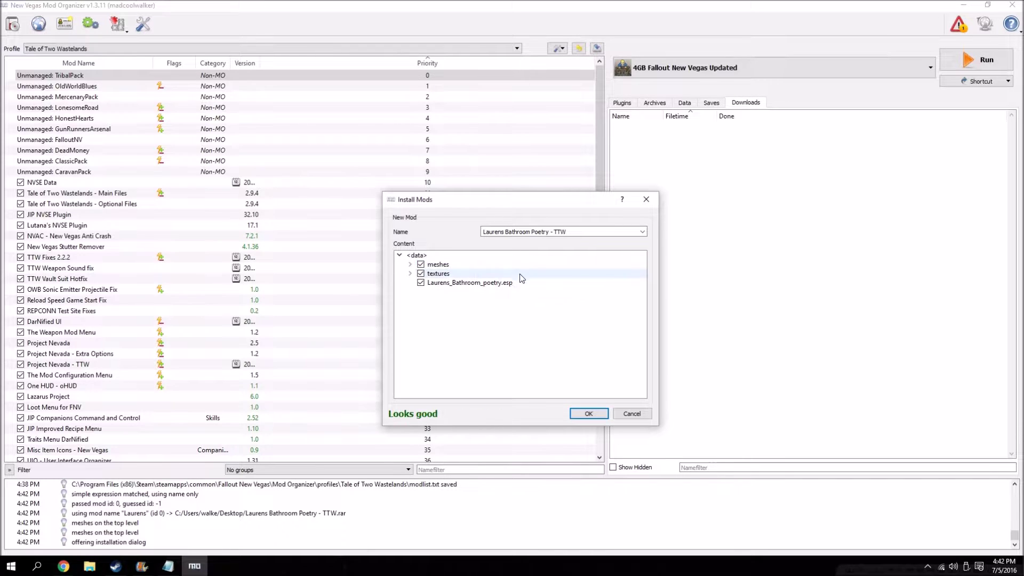
Install Laurens Bathroom Poetry - TTW with the checked meshes, textures and plugin, and enable it in the mod list.
{"action": "left_click", "coordinate": [589, 414]}
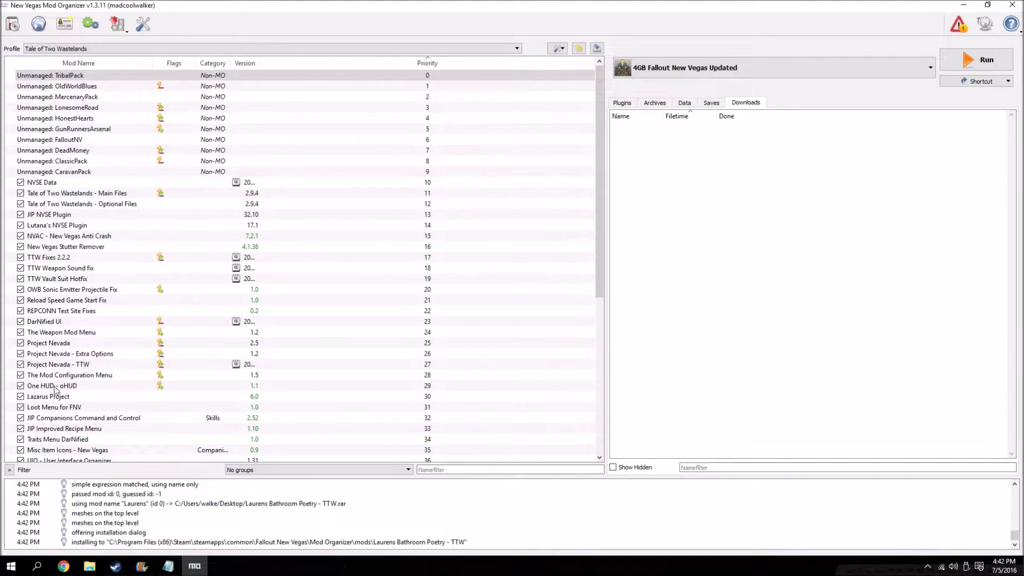
{"action": "left_click", "coordinate": [21, 439]}
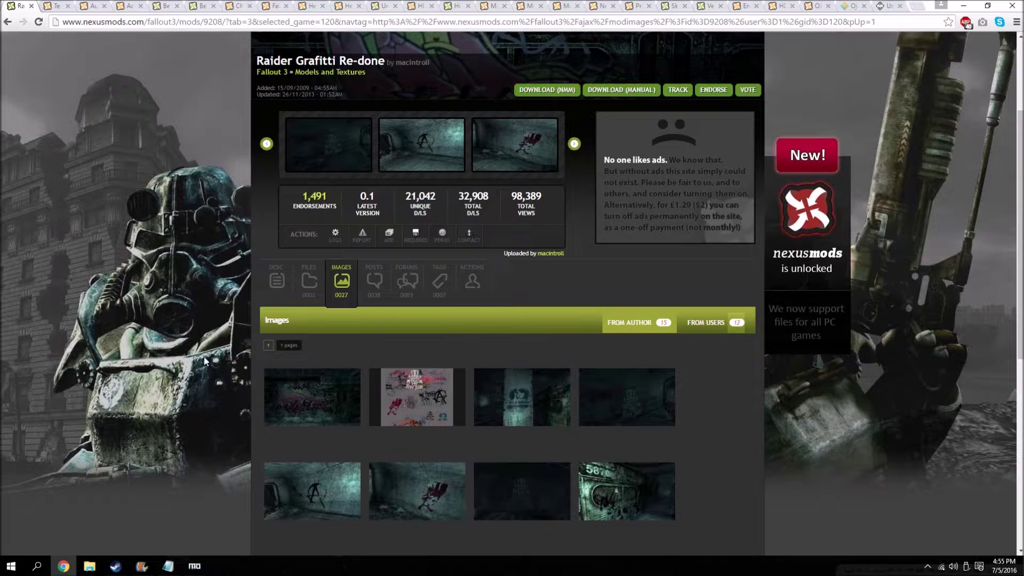
Compare the enlarged PUNK variant and vanilla-versus-new graffiti images of the Raider Grafitti Re-done mod, and view its main files.
{"action": "scroll", "coordinate": [256, 232], "scroll_direction": "down", "scroll_amount": 1}
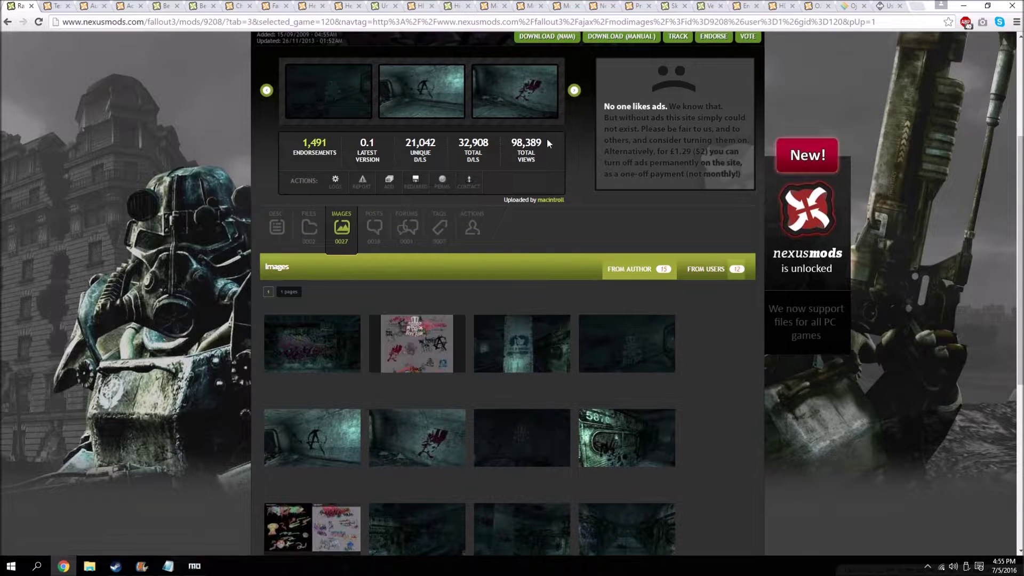
{"action": "scroll", "coordinate": [832, 364], "scroll_direction": "up", "scroll_amount": 1}
{"action": "scroll", "coordinate": [773, 364], "scroll_direction": "up", "scroll_amount": 1}
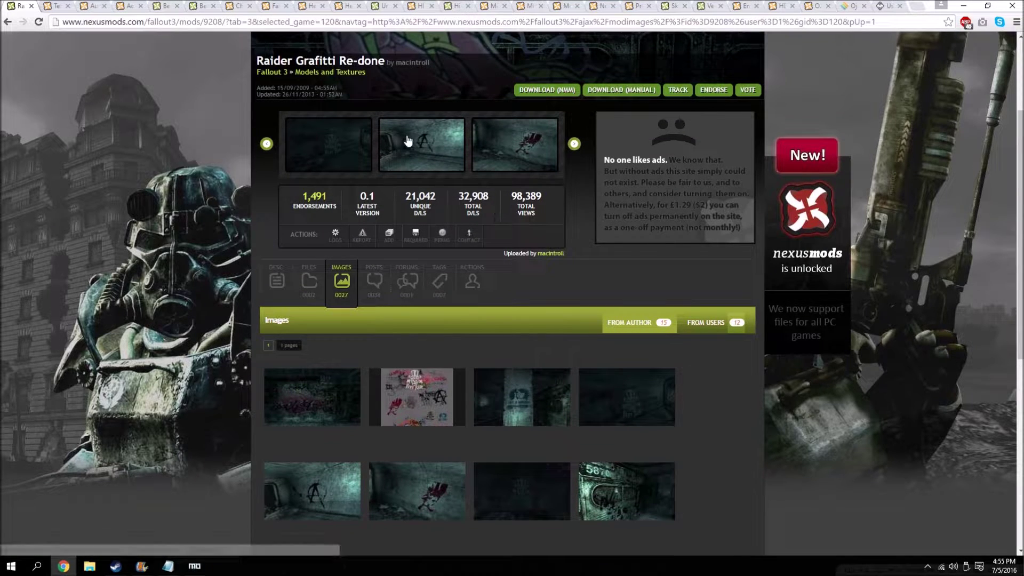
{"action": "scroll", "coordinate": [448, 258], "scroll_direction": "down", "scroll_amount": 1}
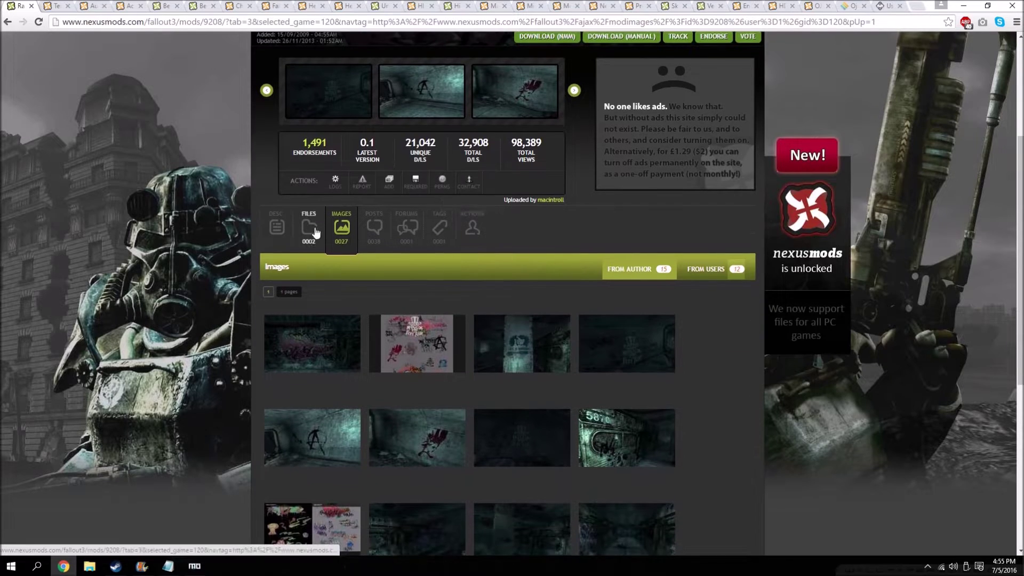
{"action": "scroll", "coordinate": [295, 230], "scroll_direction": "up", "scroll_amount": 3}
{"action": "scroll", "coordinate": [492, 289], "scroll_direction": "down", "scroll_amount": 4}
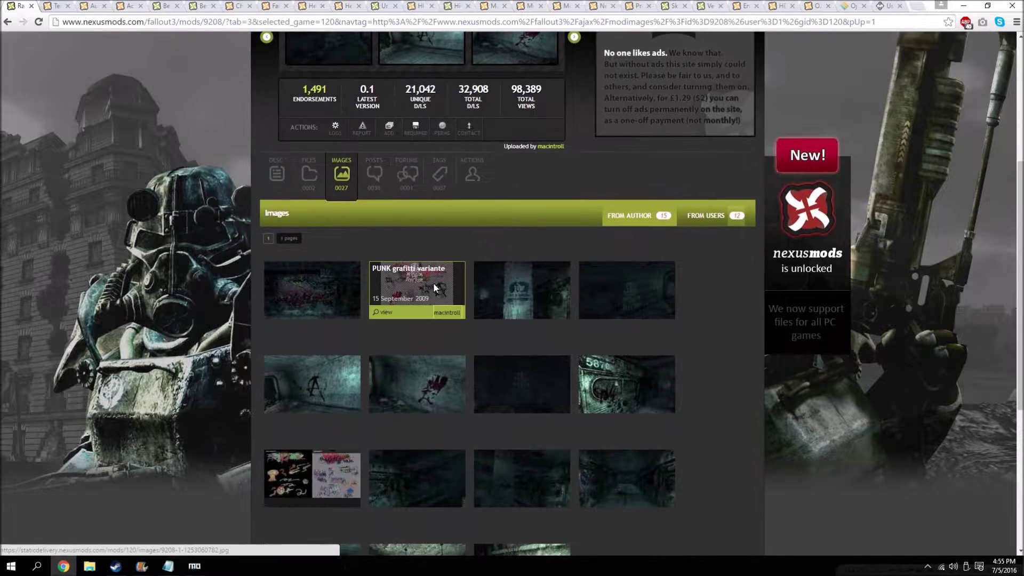
{"action": "left_click", "coordinate": [433, 286]}
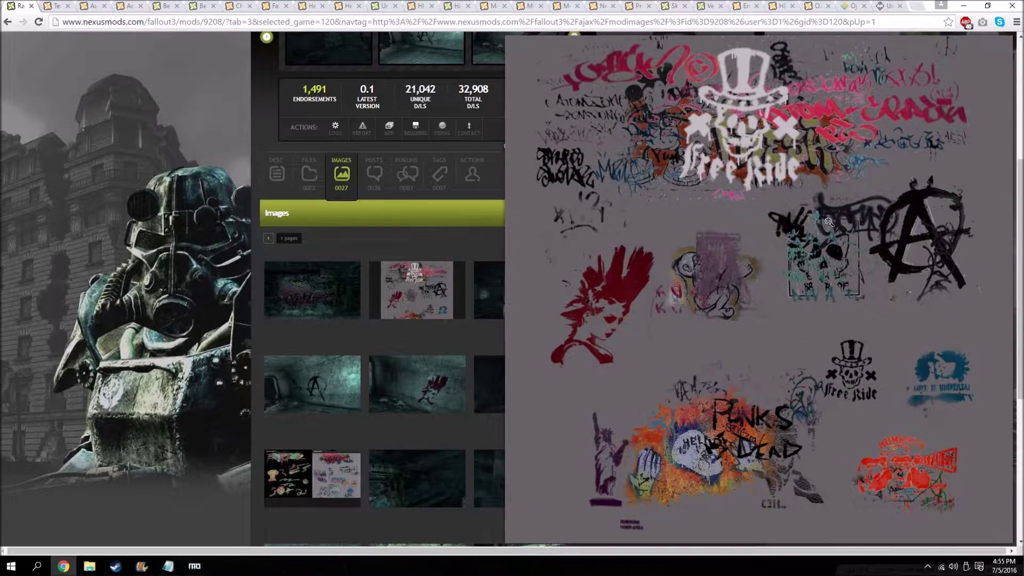
{"action": "scroll", "coordinate": [691, 273], "scroll_direction": "down", "scroll_amount": 2}
{"action": "mouse_move", "coordinate": [311, 371]}
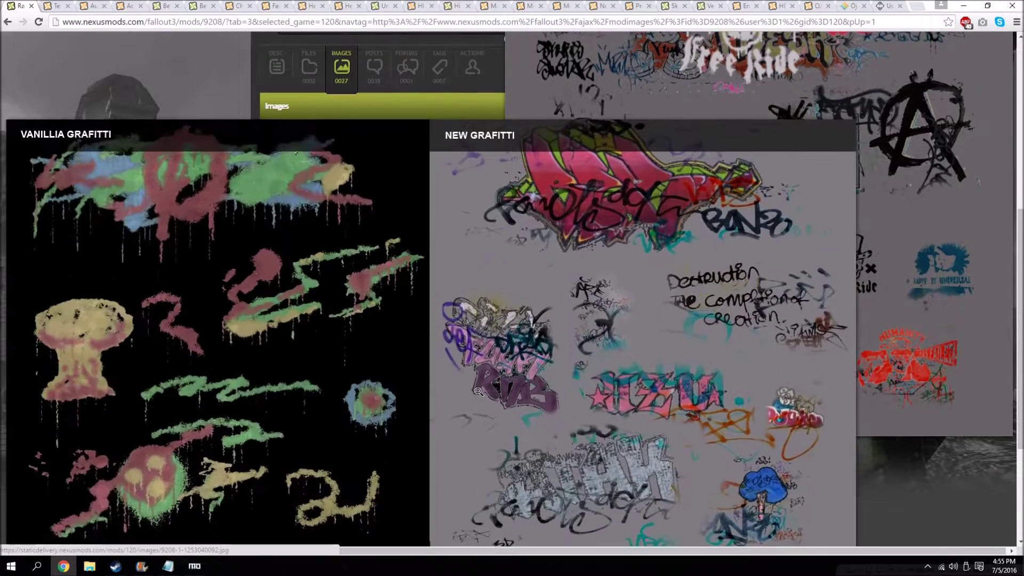
{"action": "left_click_drag", "start_coordinate": [510, 325], "coordinate": [189, 195]}
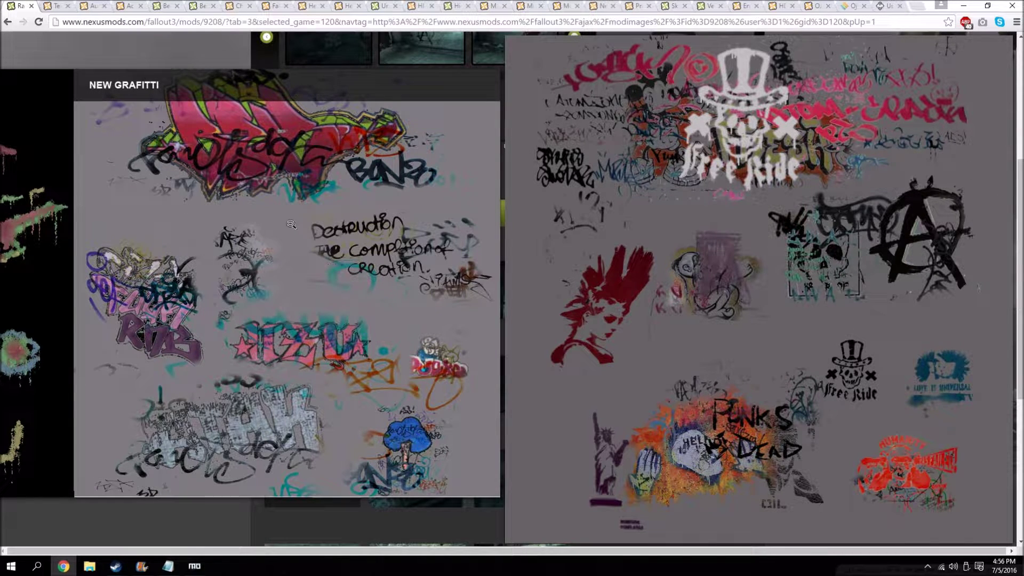
{"action": "left_click", "coordinate": [342, 231]}
{"action": "left_click", "coordinate": [303, 180]}
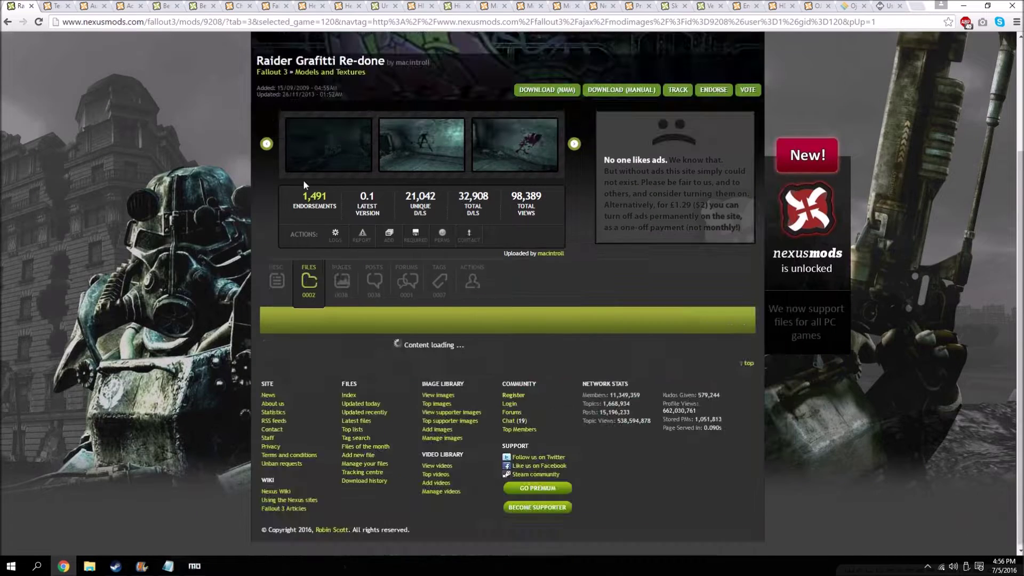
{"action": "scroll", "coordinate": [265, 349], "scroll_direction": "down", "scroll_amount": 2}
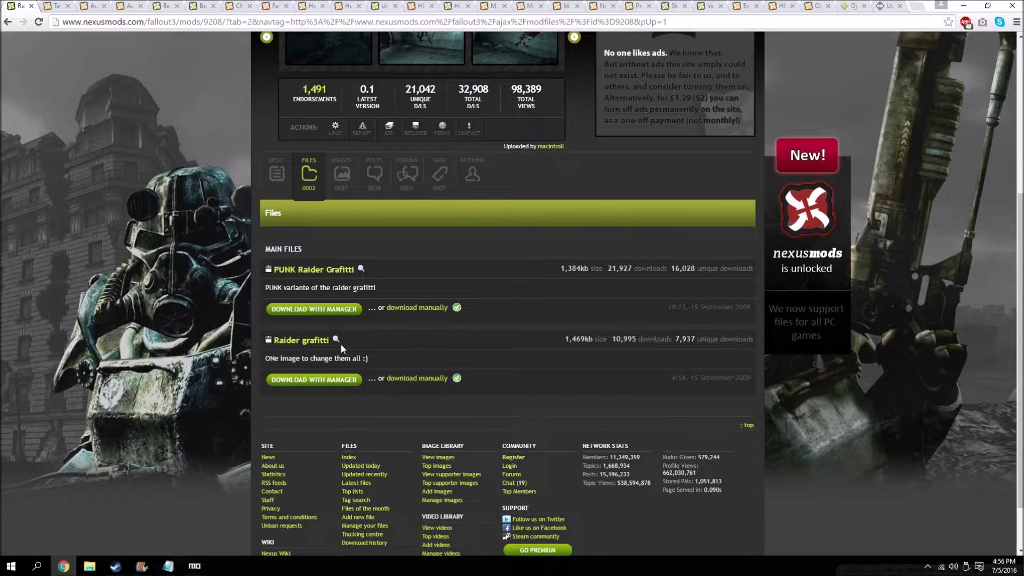
On the New Vegas rocks and cliffs texture mod's page, download FlagStoneWalls, HH_Sandstone and Sandbags with the mod manager.
{"action": "key", "text": "ctrl+Tab"}
{"action": "scroll", "coordinate": [255, 225], "scroll_direction": "up", "scroll_amount": 4}
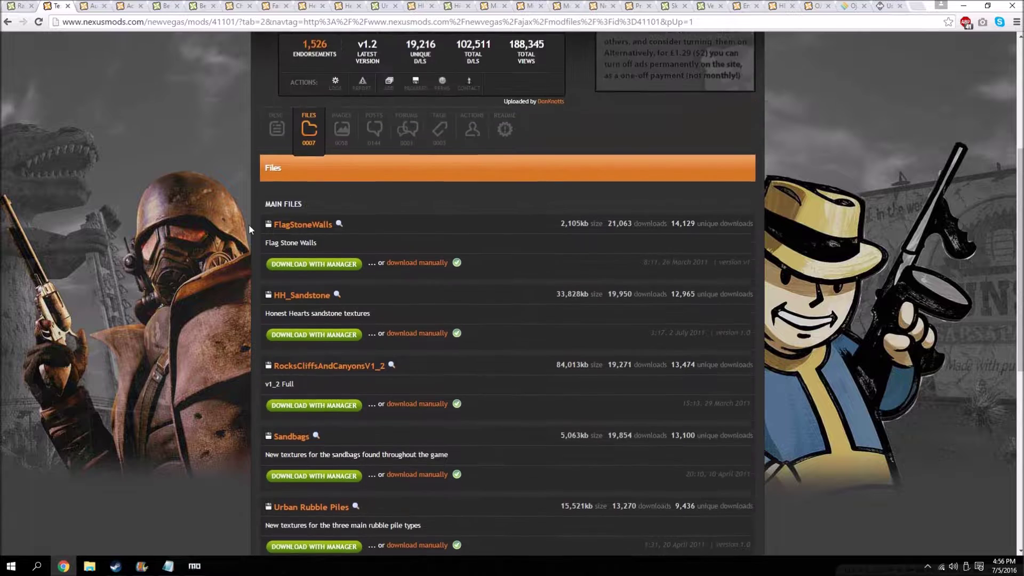
{"action": "scroll", "coordinate": [269, 168], "scroll_direction": "down", "scroll_amount": 3}
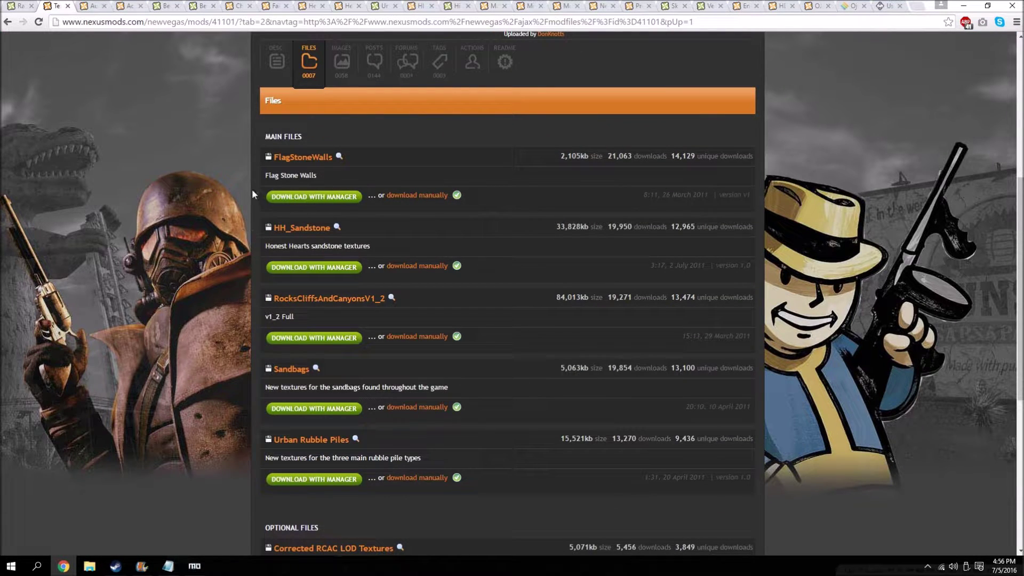
{"action": "scroll", "coordinate": [329, 182], "scroll_direction": "down", "scroll_amount": 3}
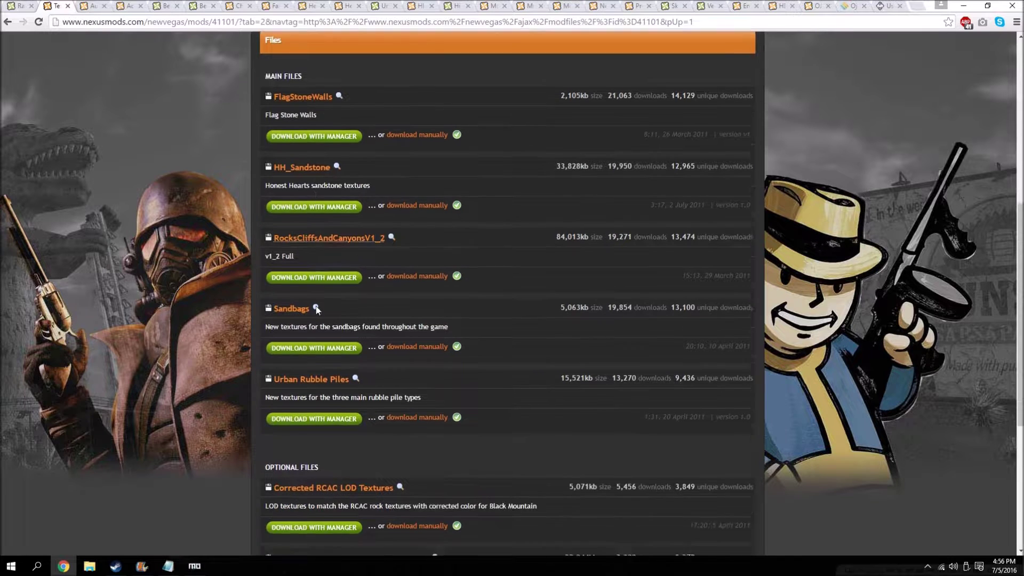
{"action": "scroll", "coordinate": [331, 268], "scroll_direction": "up", "scroll_amount": 3}
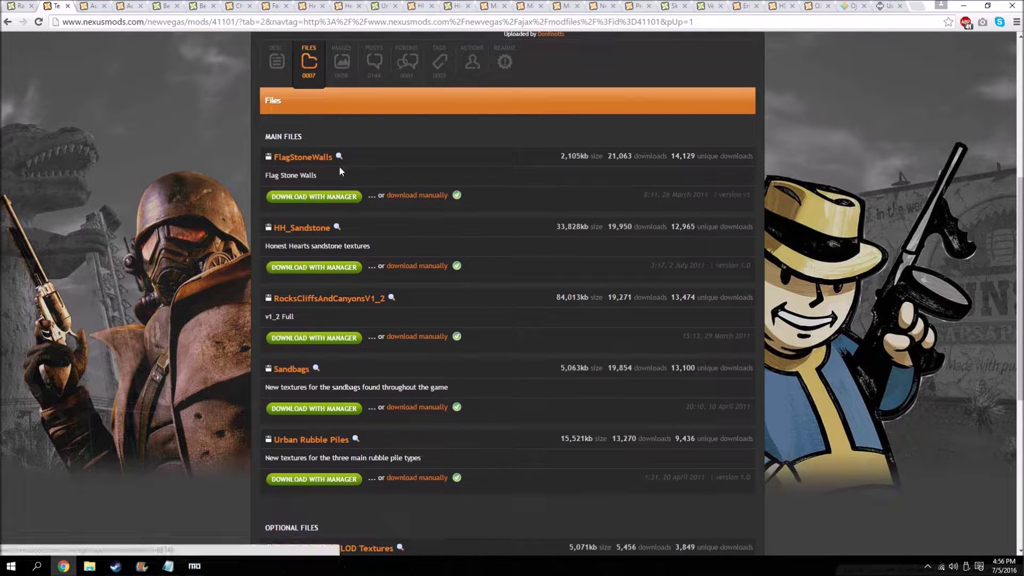
{"action": "left_click", "coordinate": [323, 198]}
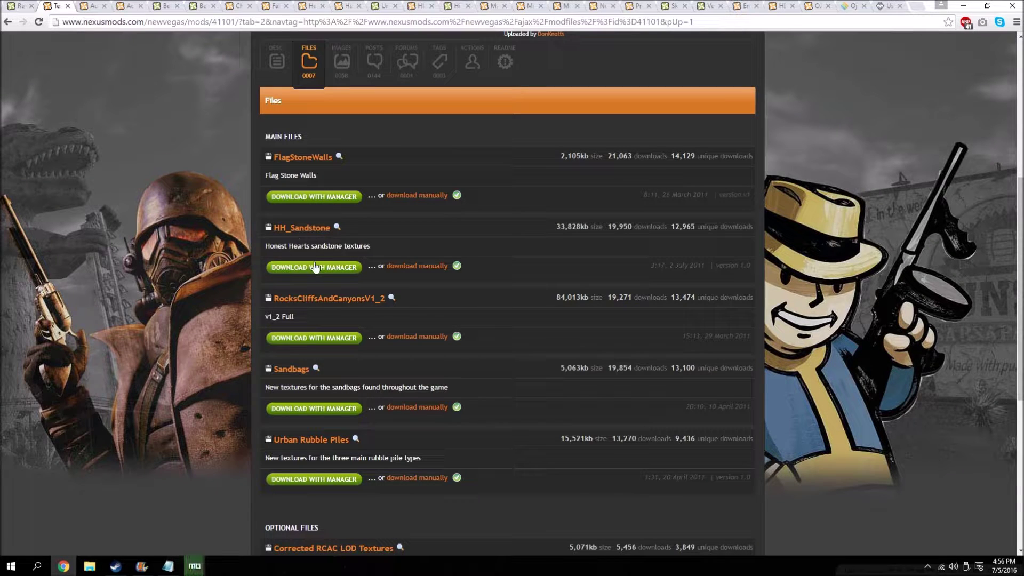
{"action": "left_click", "coordinate": [316, 267]}
{"action": "left_click", "coordinate": [319, 414]}
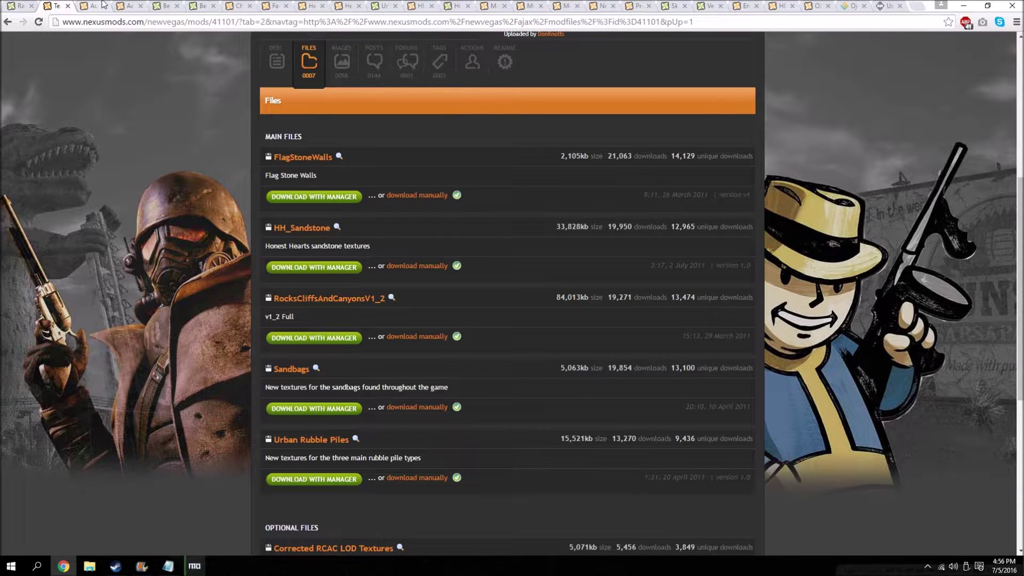
Read the optional file's description on the Audleys Misc Textures page and download Audleys Misc Textures - Fear and Loathing with the manager.
{"action": "left_click", "coordinate": [99, 6]}
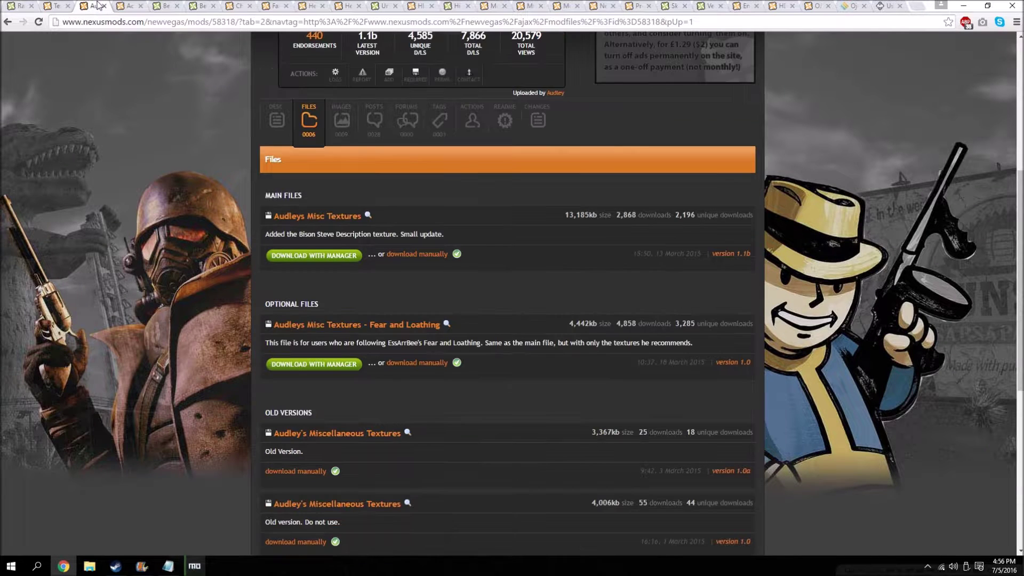
{"action": "scroll", "coordinate": [255, 182], "scroll_direction": "up", "scroll_amount": 4}
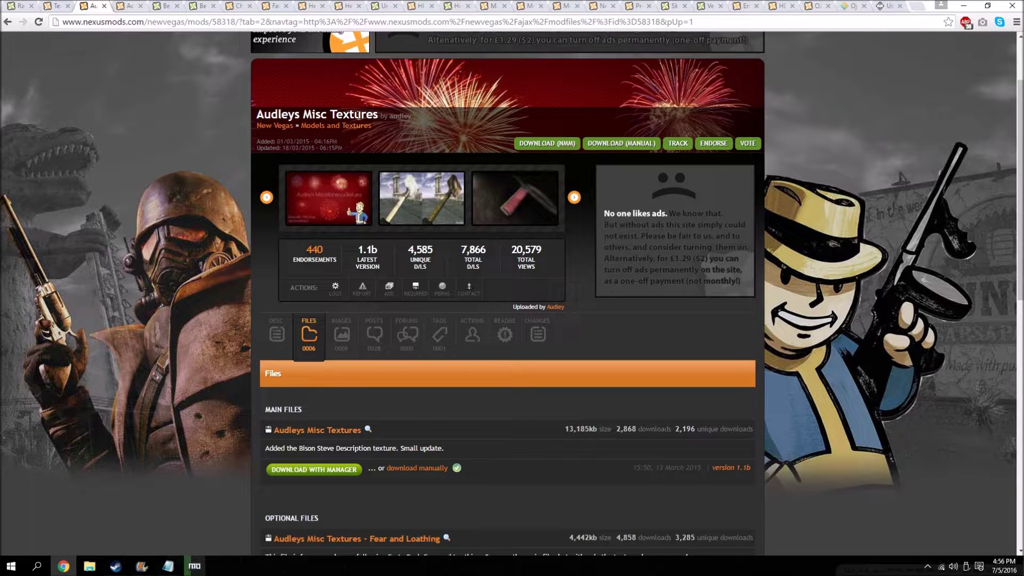
{"action": "scroll", "coordinate": [310, 213], "scroll_direction": "down", "scroll_amount": 4}
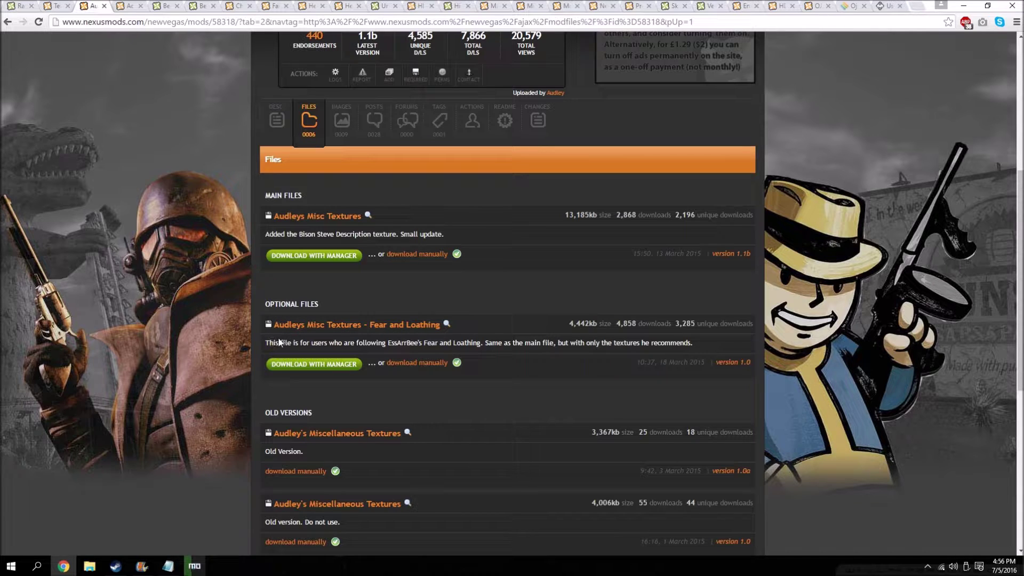
{"action": "left_click", "coordinate": [484, 344]}
{"action": "left_click_drag", "start_coordinate": [383, 343], "coordinate": [605, 347]}
{"action": "left_click", "coordinate": [700, 346]}
{"action": "left_click_drag", "start_coordinate": [423, 345], "coordinate": [664, 346]}
{"action": "left_click", "coordinate": [352, 368]}
Download the main file Acoraito HD Textures Pack 2k from its mod page with the mod manager.
{"action": "left_click", "coordinate": [128, 5]}
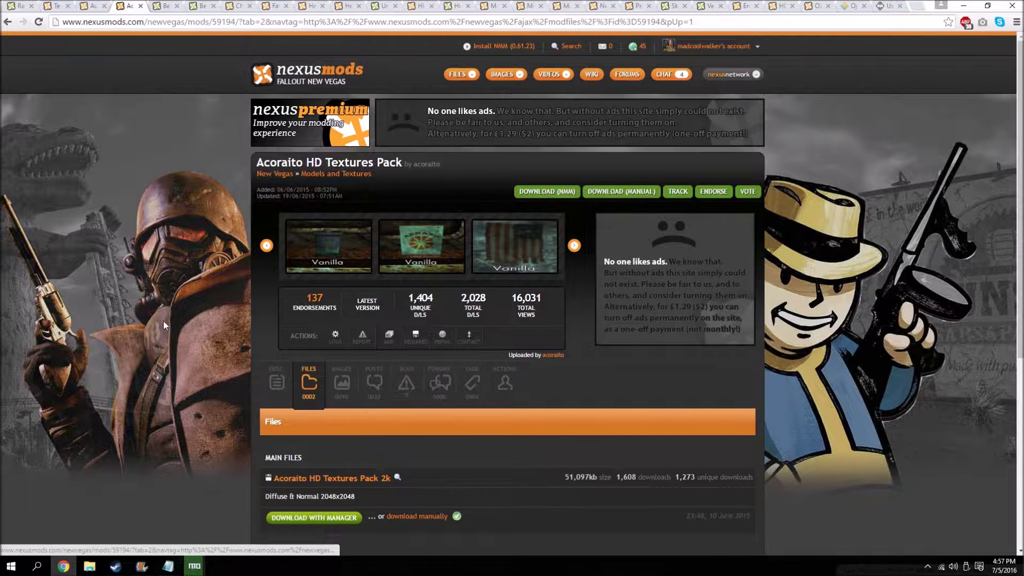
{"action": "scroll", "coordinate": [304, 408], "scroll_direction": "down", "scroll_amount": 3}
{"action": "scroll", "coordinate": [304, 408], "scroll_direction": "down", "scroll_amount": 1}
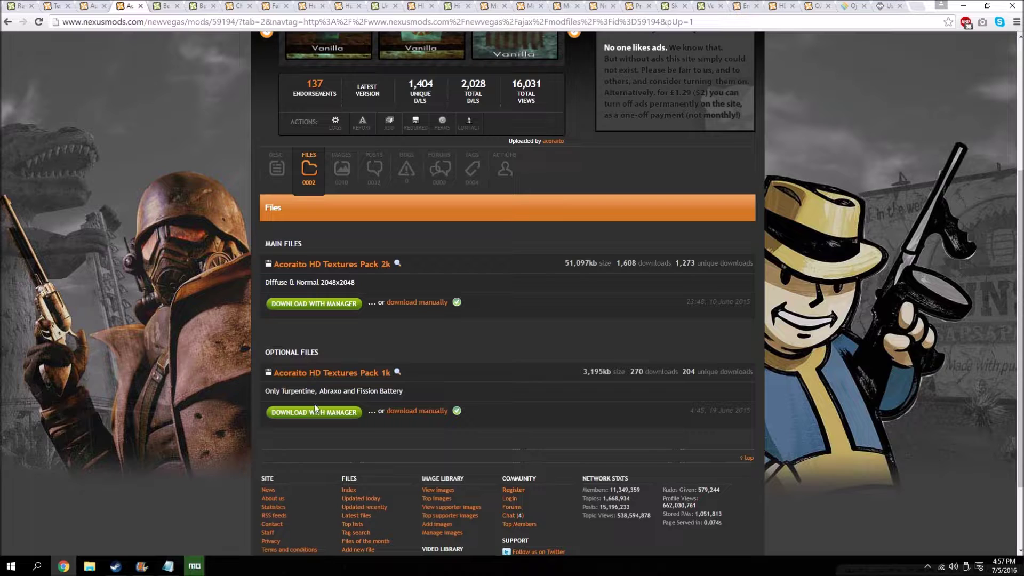
{"action": "left_click", "coordinate": [320, 308]}
Switch to Mod Organizer and turn off the display of hidden downloads.
{"action": "left_click", "coordinate": [964, 6]}
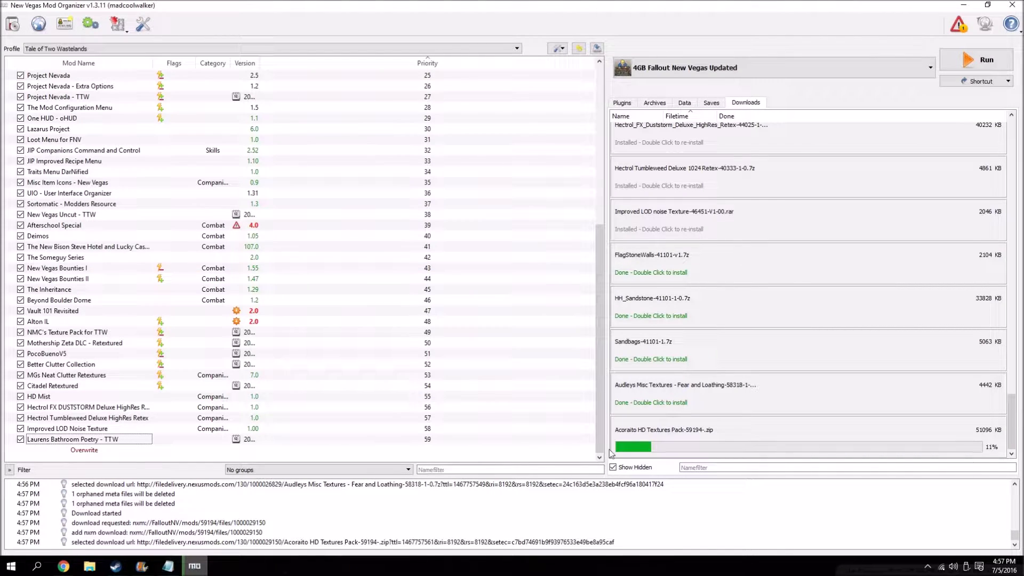
{"action": "left_click", "coordinate": [632, 469]}
Move Raider grafitti-9208.zip to another spot on the desktop and return to Mod Organizer.
{"action": "left_click", "coordinate": [963, 5]}
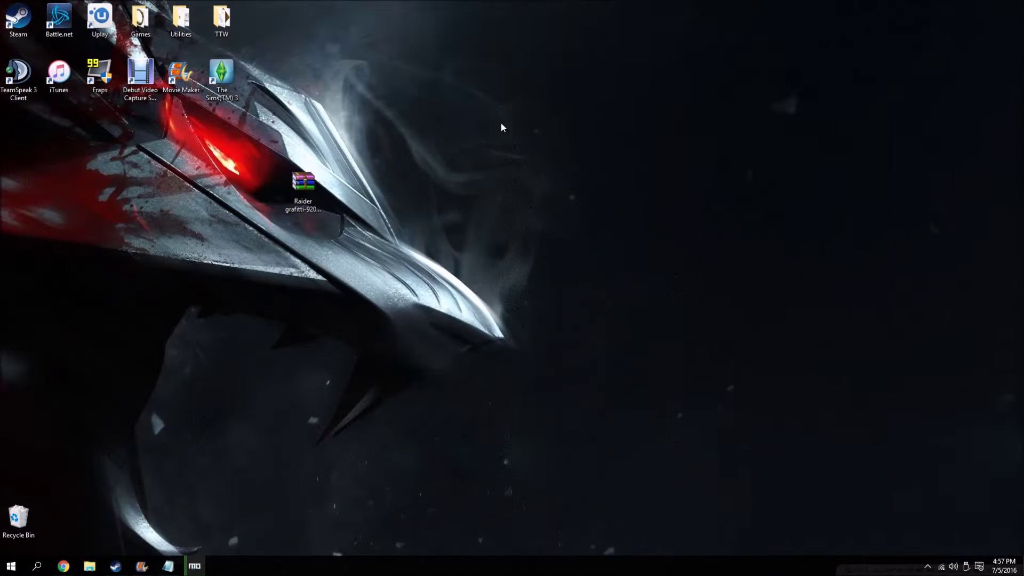
{"action": "left_click_drag", "start_coordinate": [308, 199], "coordinate": [388, 148]}
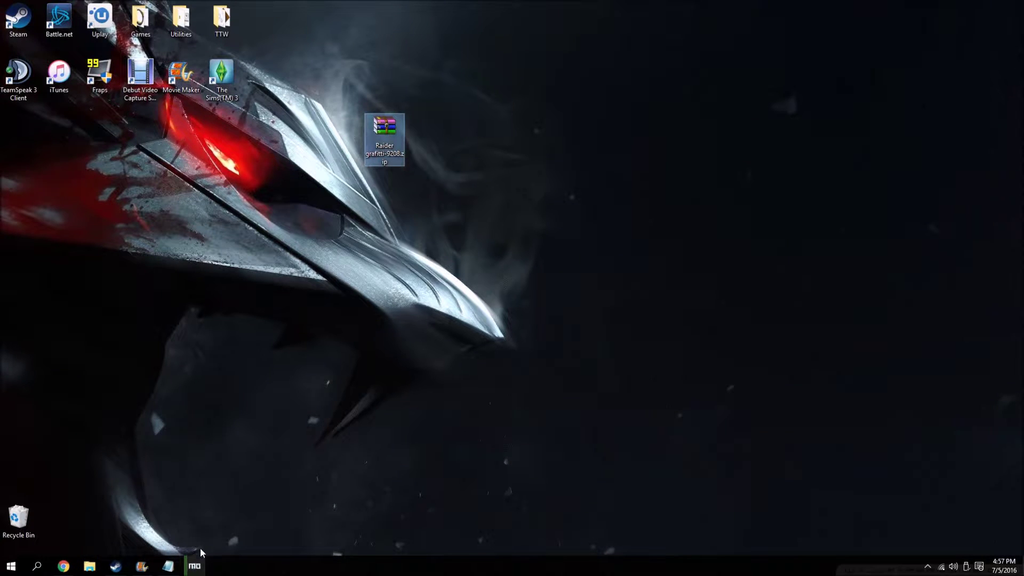
{"action": "left_click", "coordinate": [195, 565]}
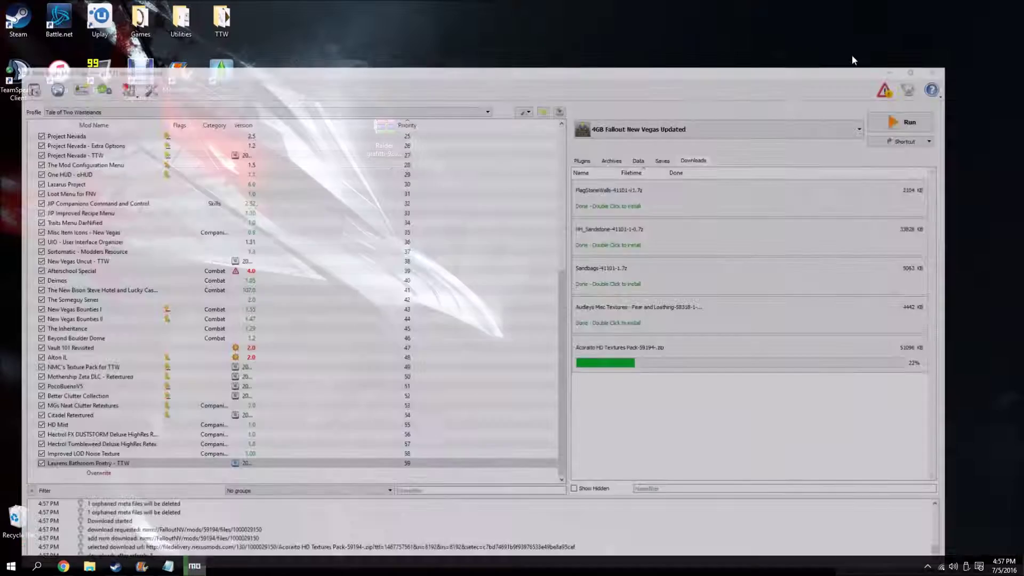
{"action": "left_click", "coordinate": [195, 565]}
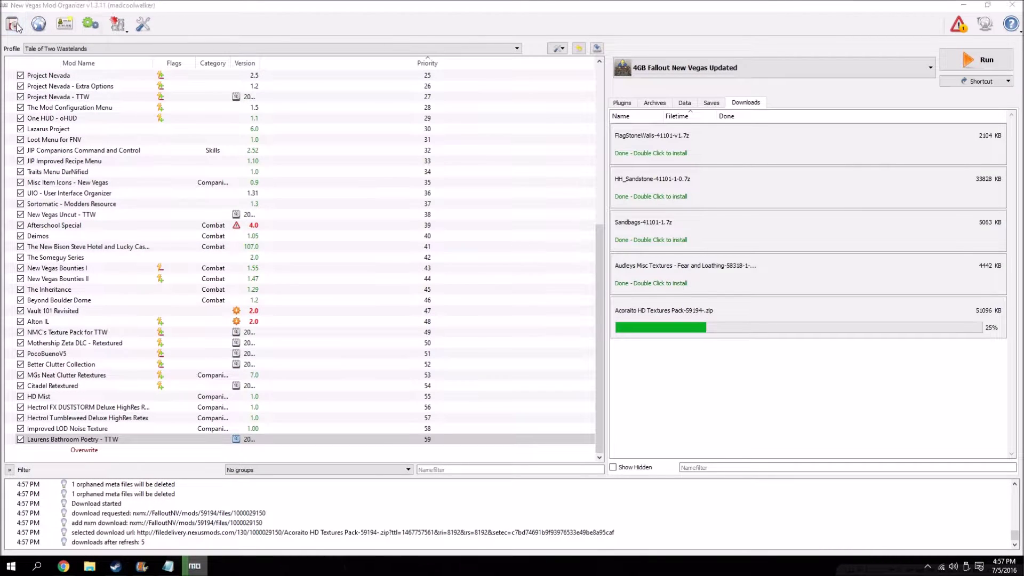
Start a manual install of Raider grafitti-9208.zip from the desktop, naming the mod "Raider Grafitti Redone".
{"action": "left_click", "coordinate": [15, 25]}
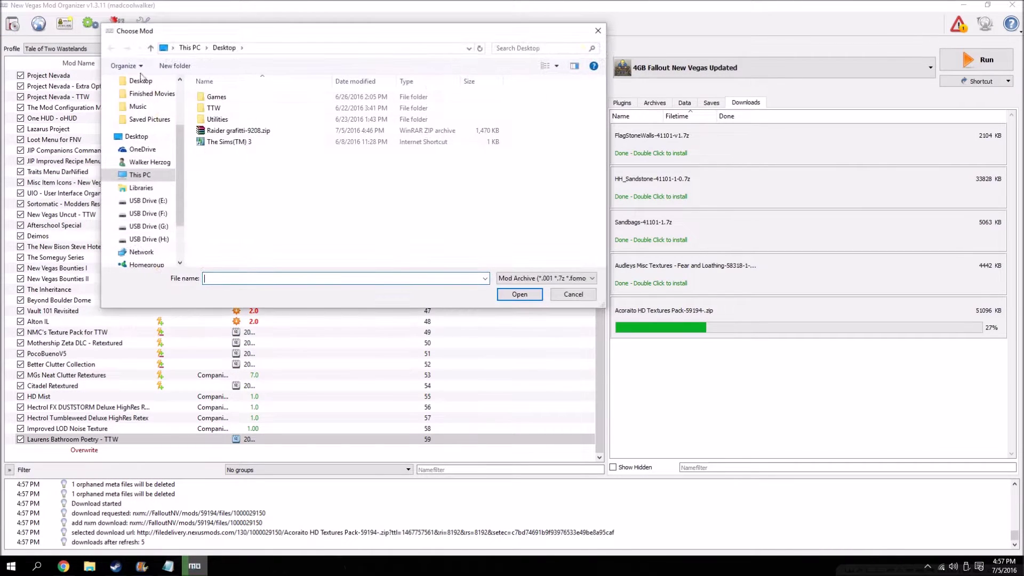
{"action": "double_click", "coordinate": [228, 132]}
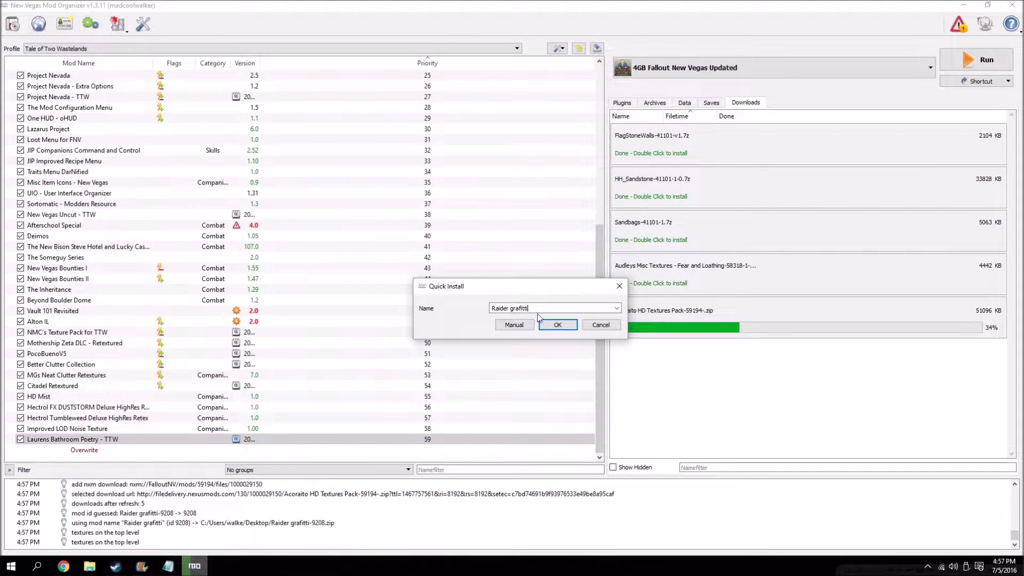
{"action": "type", "text": "Gr"}
{"action": "left_click", "coordinate": [563, 308]}
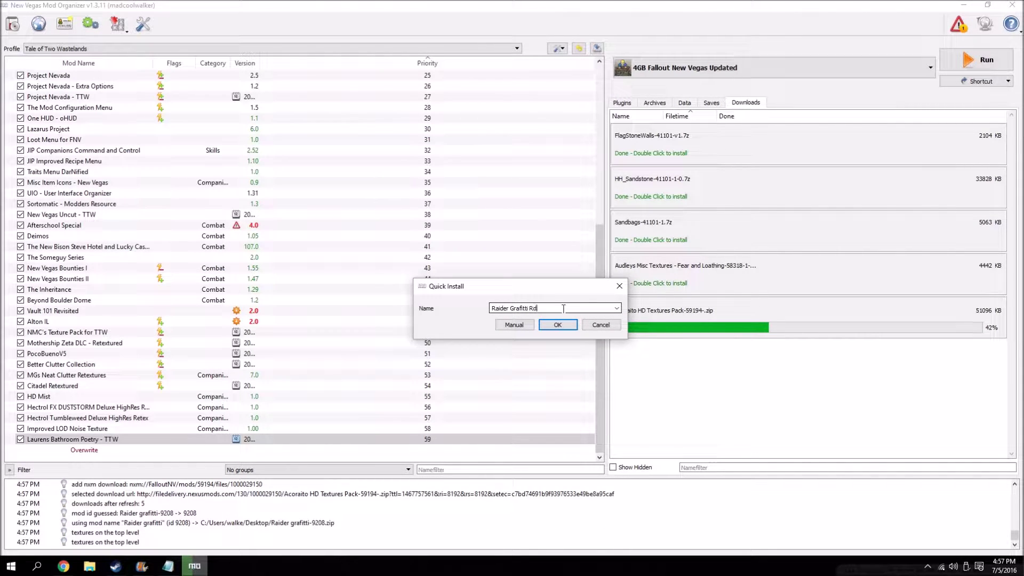
{"action": "left_click", "coordinate": [557, 325]}
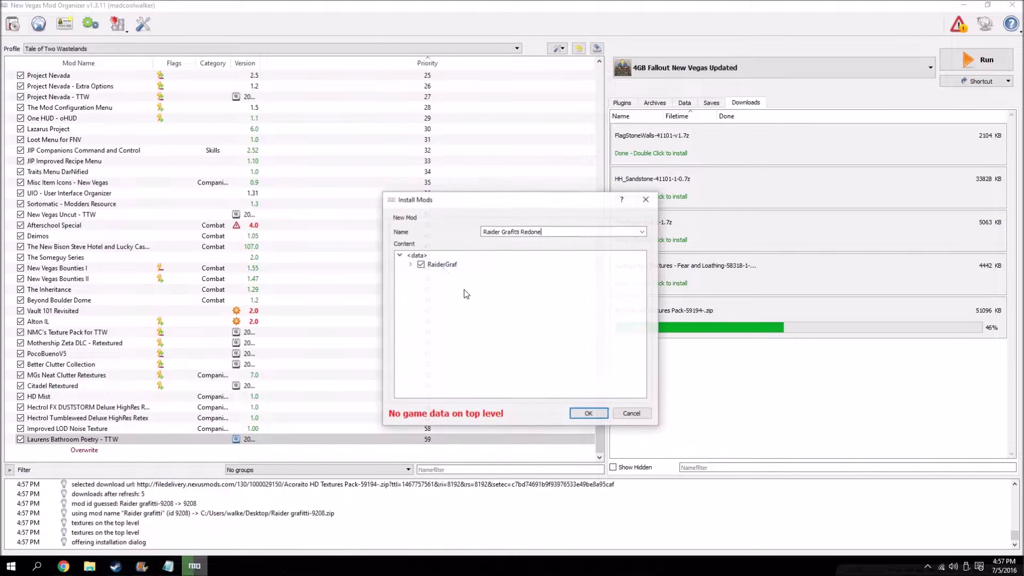
Set the RaiderGraf folder as the data directory, finish installing Raider Grafitti Redone, and enable it in the mod list.
{"action": "right_click", "coordinate": [435, 264]}
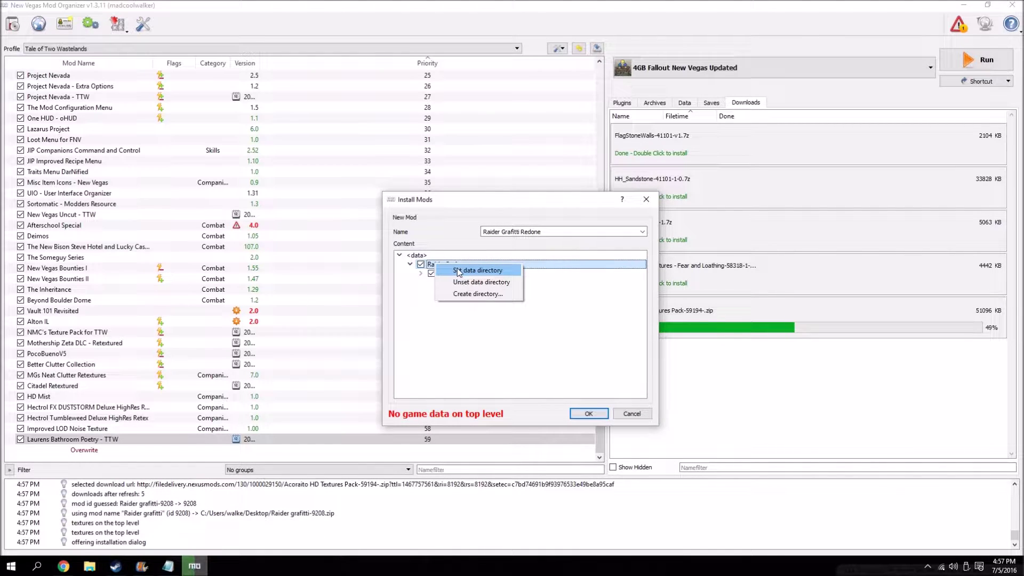
{"action": "left_click", "coordinate": [459, 270]}
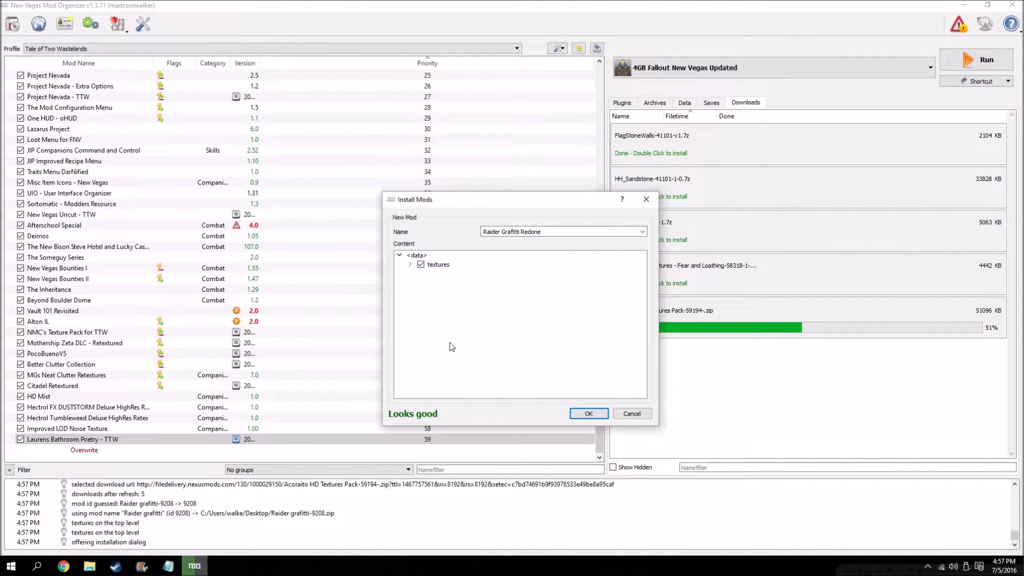
{"action": "left_click", "coordinate": [588, 413]}
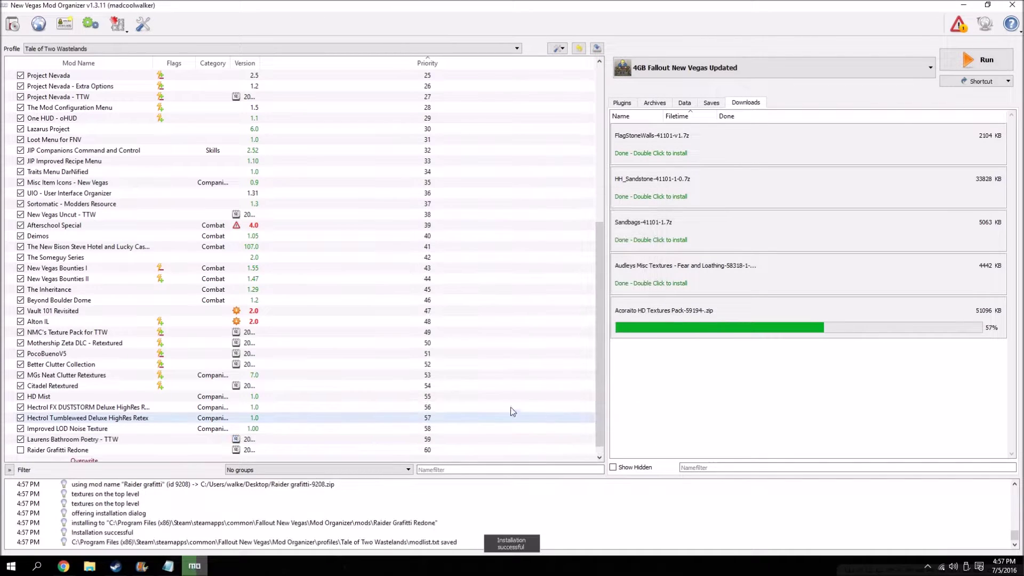
{"action": "left_click", "coordinate": [21, 440]}
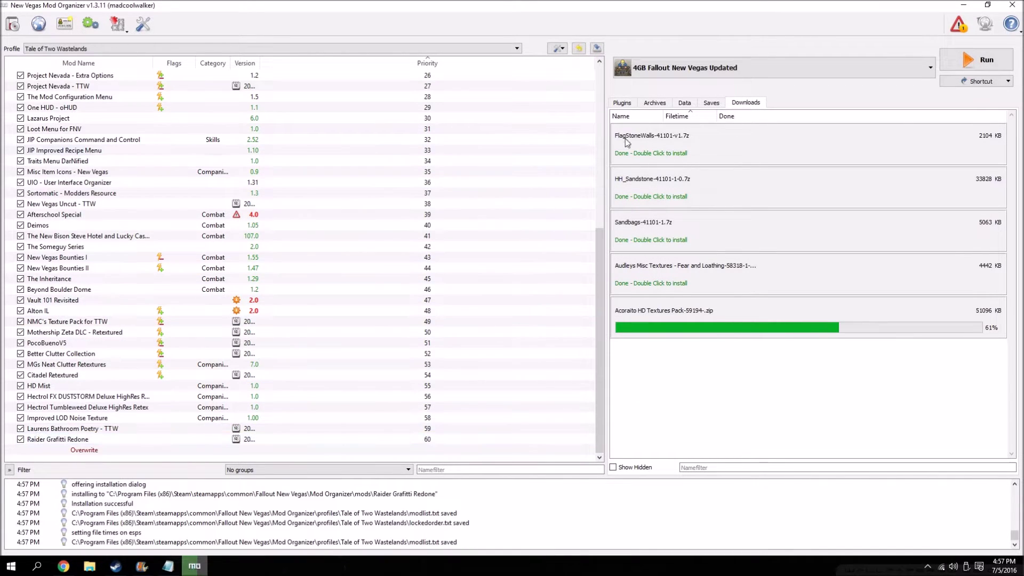
Install FlagStoneWalls-41101-v1.7z through the manual installer under the mod name Textures Over Time.
{"action": "double_click", "coordinate": [647, 153]}
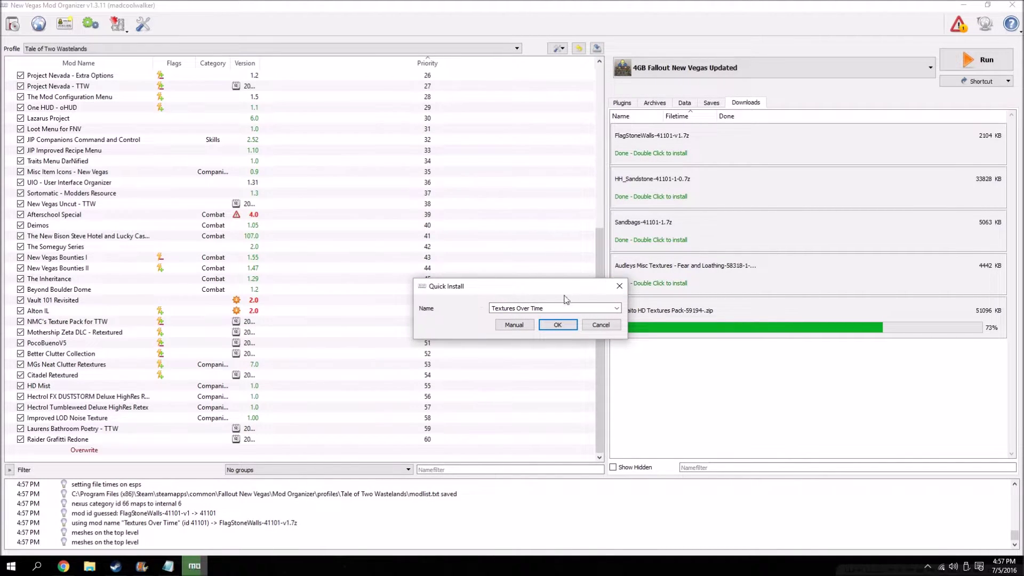
{"action": "left_click", "coordinate": [525, 326]}
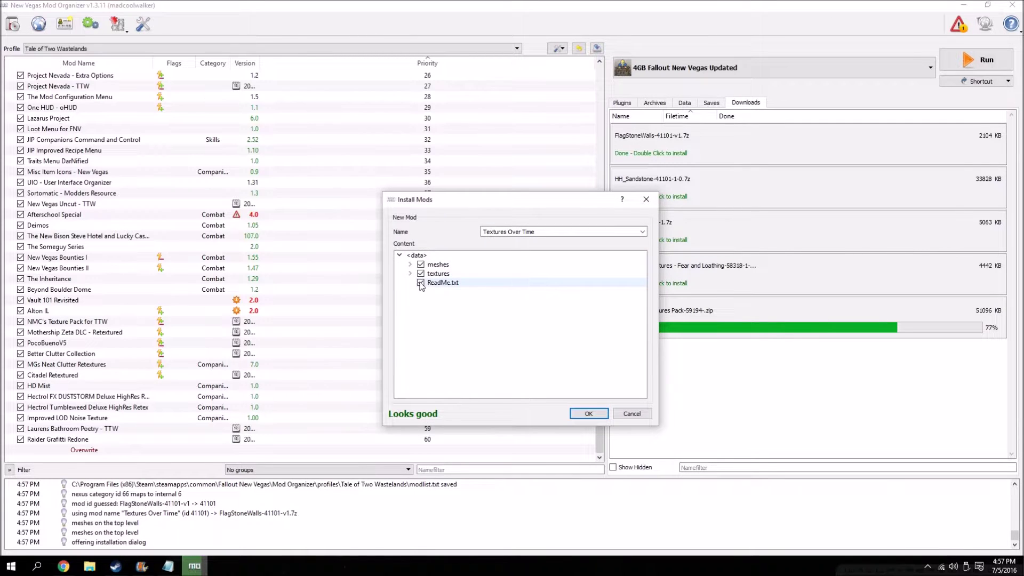
{"action": "left_click", "coordinate": [588, 413]}
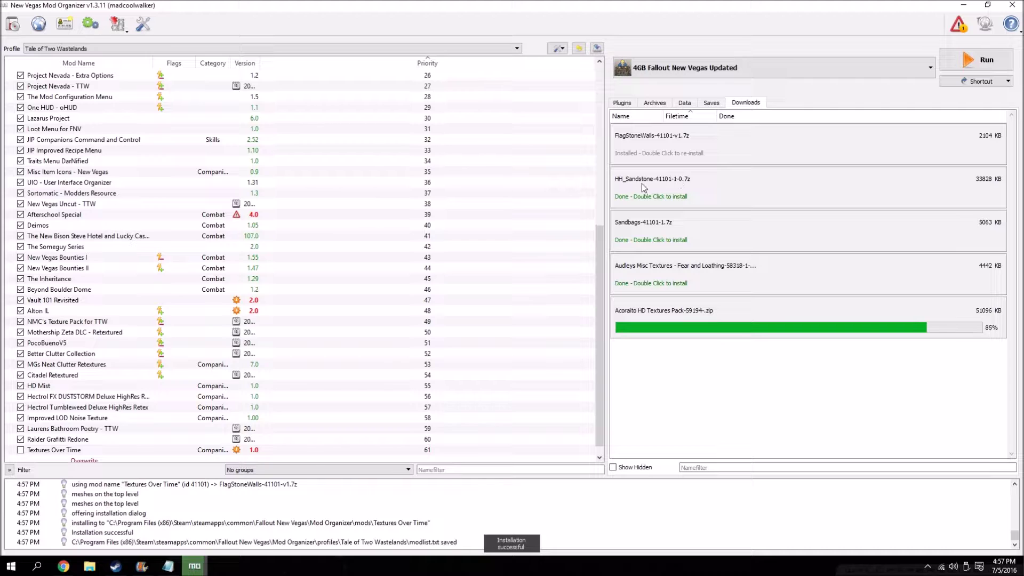
Manually install HH_Sandstone-41101-1-0.7z without its ReadMe.txt, merging it into the existing Textures Over Time mod.
{"action": "double_click", "coordinate": [651, 184]}
{"action": "left_click", "coordinate": [525, 325]}
{"action": "left_click", "coordinate": [421, 273]}
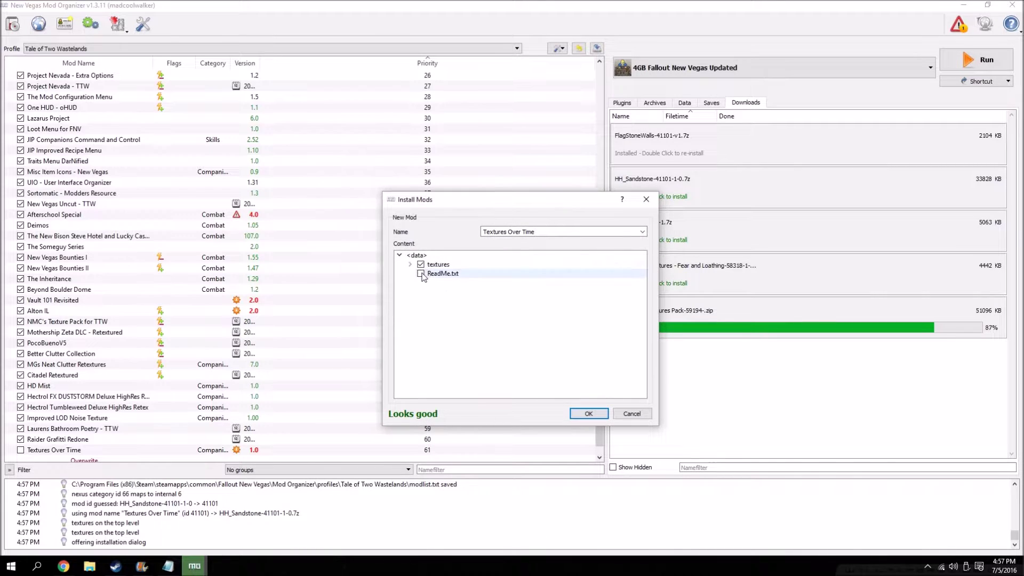
{"action": "left_click", "coordinate": [588, 413]}
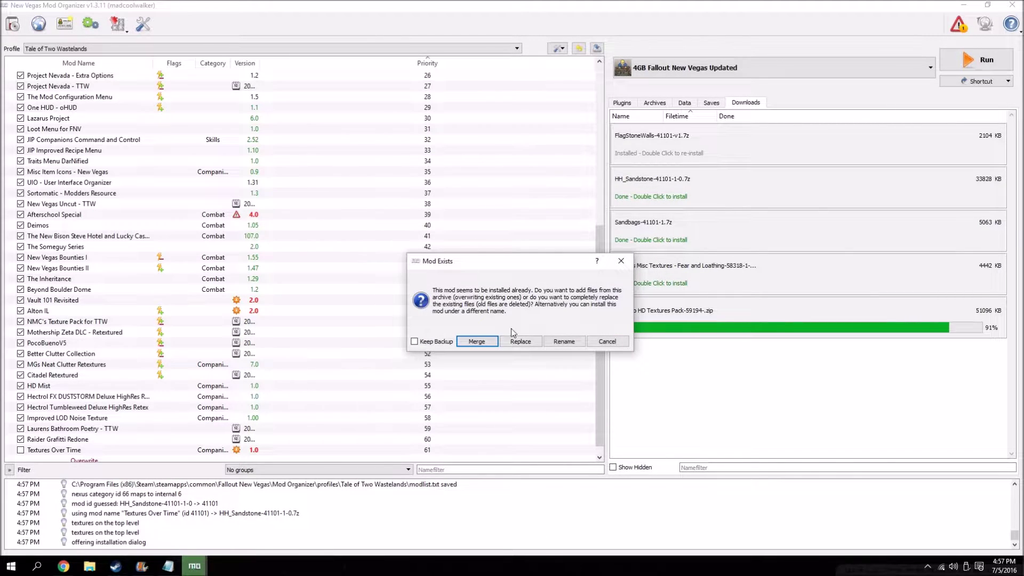
{"action": "left_click", "coordinate": [484, 338]}
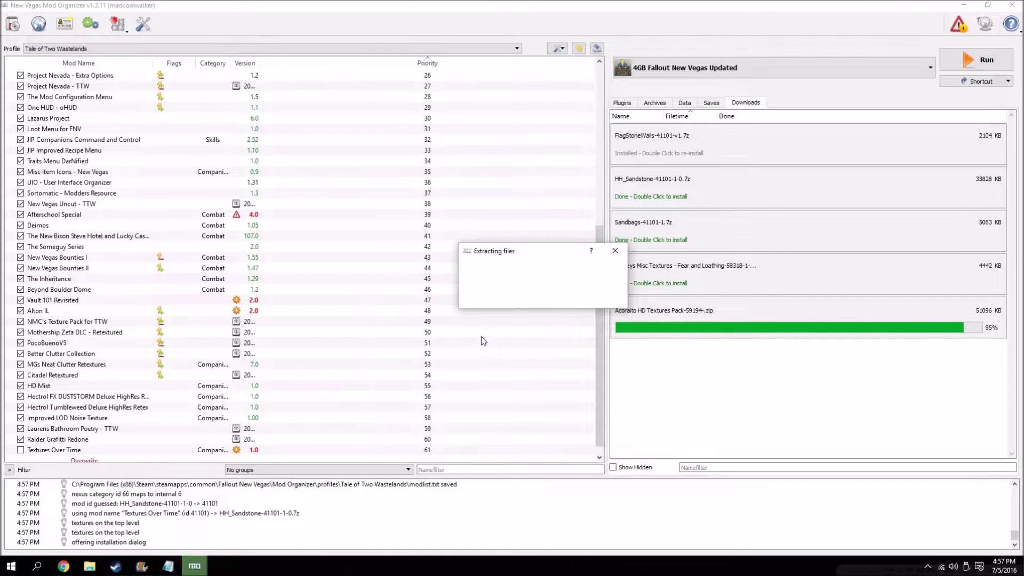
Manually install Sandbags-41101-1.7z and merge its files into the existing Textures Over Time mod.
{"action": "double_click", "coordinate": [674, 223]}
{"action": "left_click", "coordinate": [514, 325]}
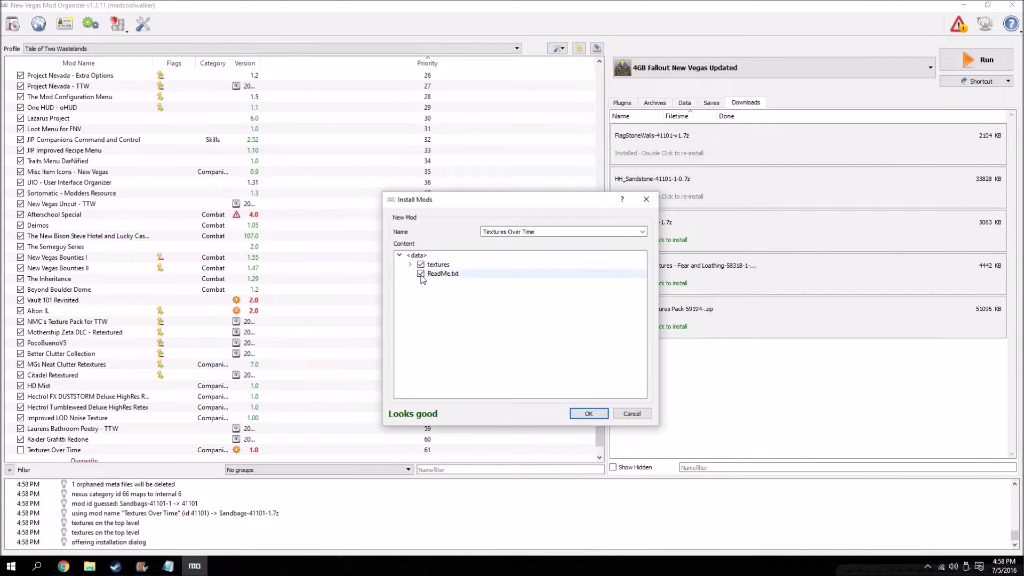
{"action": "left_click", "coordinate": [588, 414]}
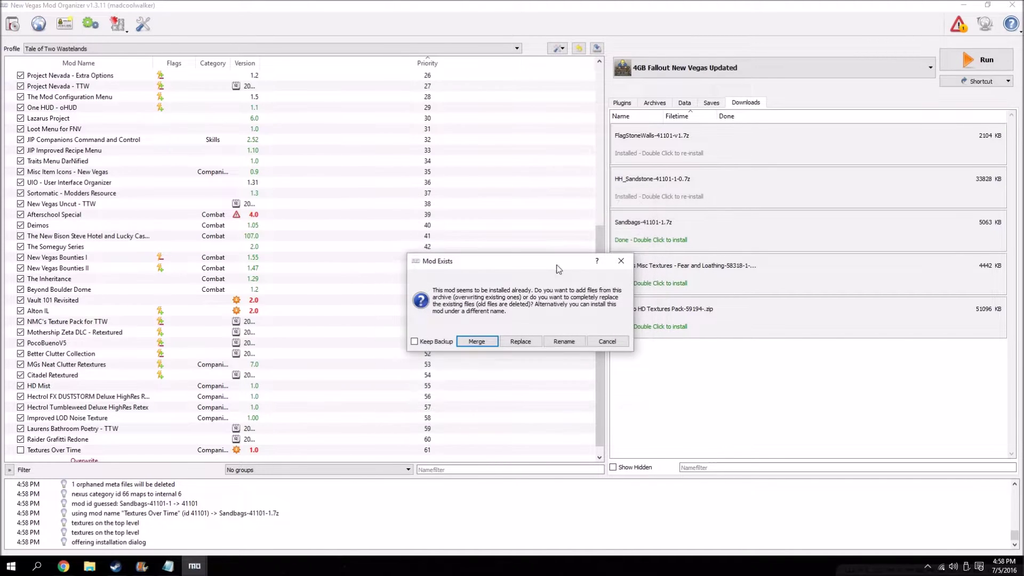
{"action": "left_click", "coordinate": [477, 341]}
Remove the installed FlagStoneWalls, HH_Sandstone and Sandbags archives from the downloads view.
{"action": "right_click", "coordinate": [680, 153]}
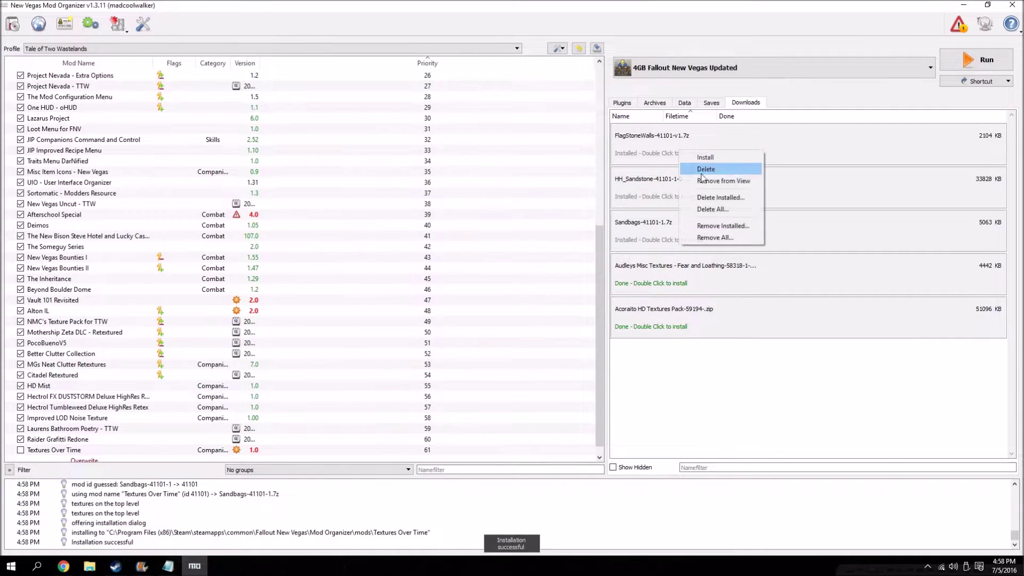
{"action": "left_click", "coordinate": [702, 180]}
{"action": "right_click", "coordinate": [680, 145]}
{"action": "left_click", "coordinate": [704, 174]}
{"action": "right_click", "coordinate": [675, 150]}
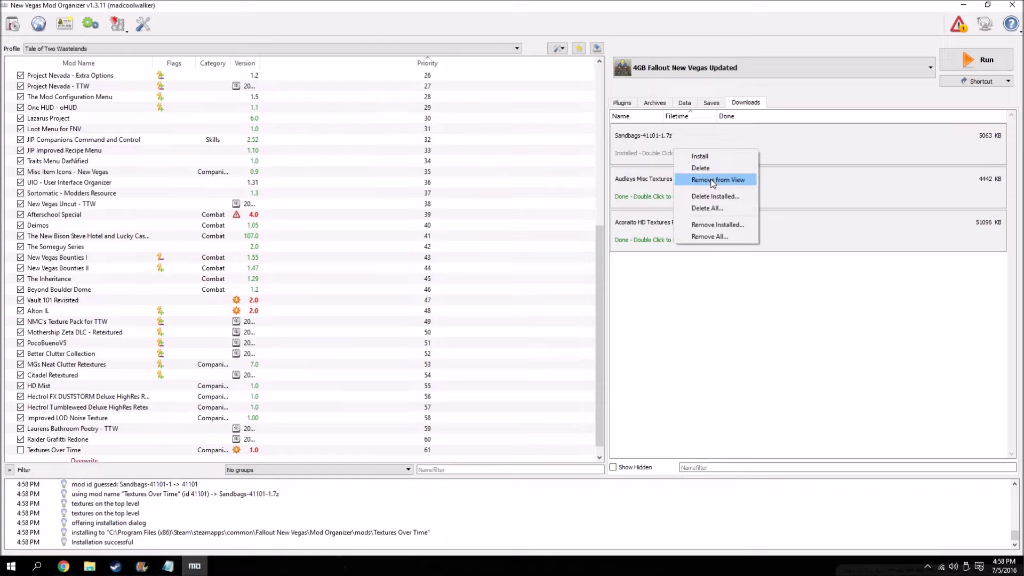
{"action": "left_click", "coordinate": [713, 180]}
Install Audleys Misc Textures with the Audleys Misc Textures F&L folder as data directory and readme.txt excluded, and remove its archive from the downloads view.
{"action": "double_click", "coordinate": [688, 148]}
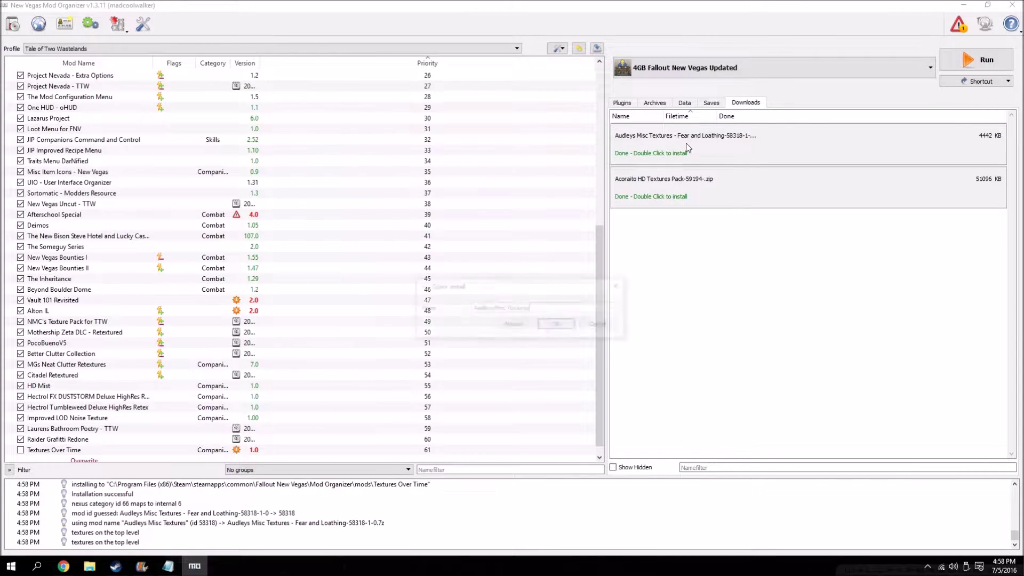
{"action": "key", "text": "Return"}
{"action": "left_click", "coordinate": [409, 264]}
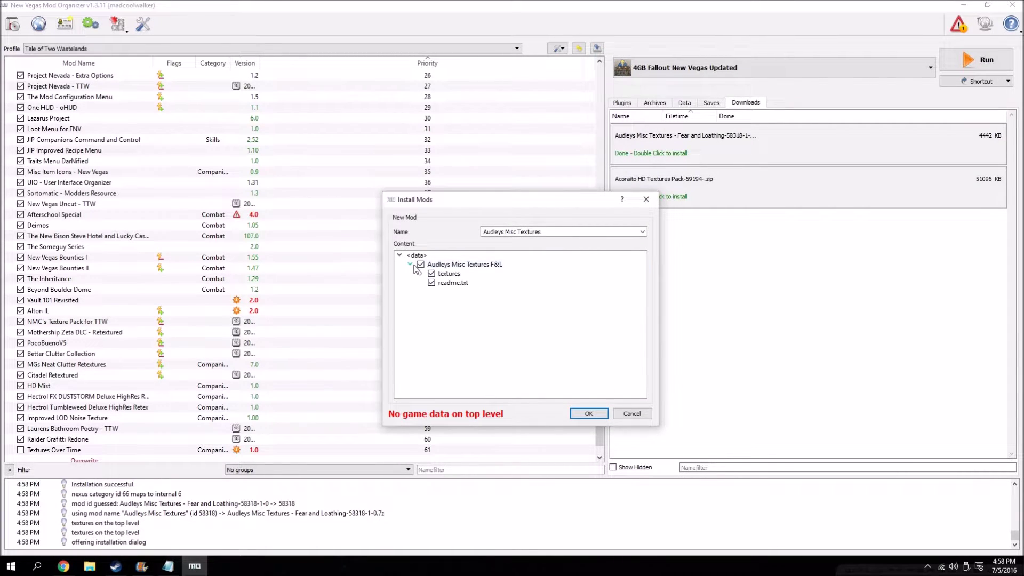
{"action": "right_click", "coordinate": [463, 265]}
{"action": "left_click", "coordinate": [476, 271]}
{"action": "left_click", "coordinate": [421, 273]}
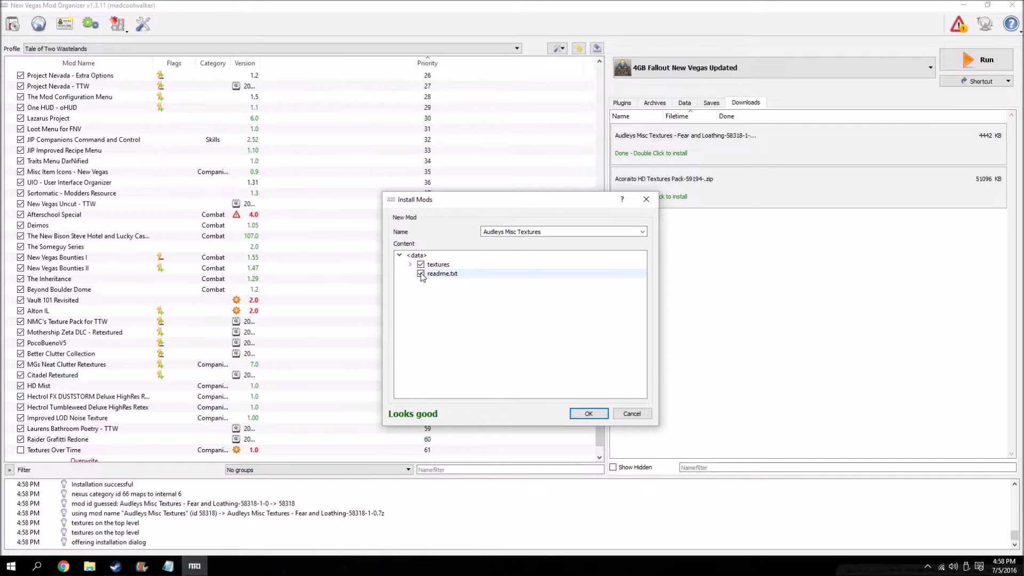
{"action": "left_click", "coordinate": [589, 413]}
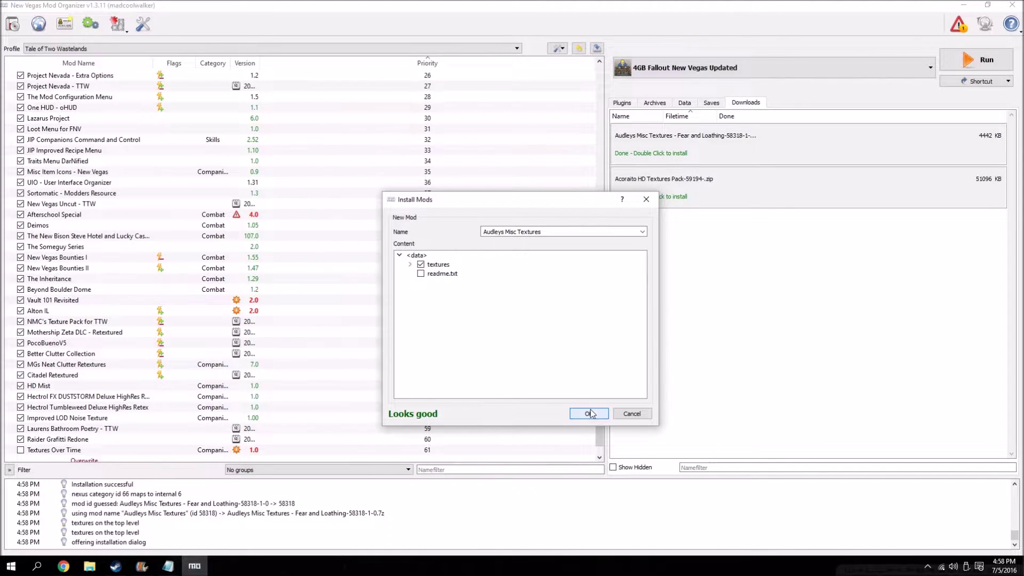
{"action": "right_click", "coordinate": [664, 148]}
{"action": "left_click", "coordinate": [713, 185]}
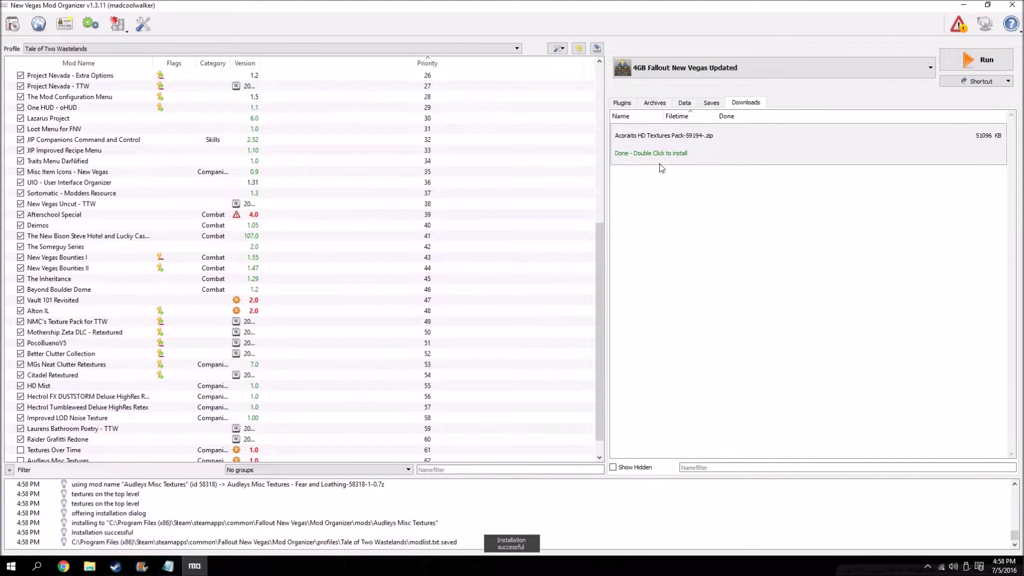
Manually install Acoraito HD Textures Pack under its suggested name and remove its archive from the downloads view.
{"action": "double_click", "coordinate": [648, 136]}
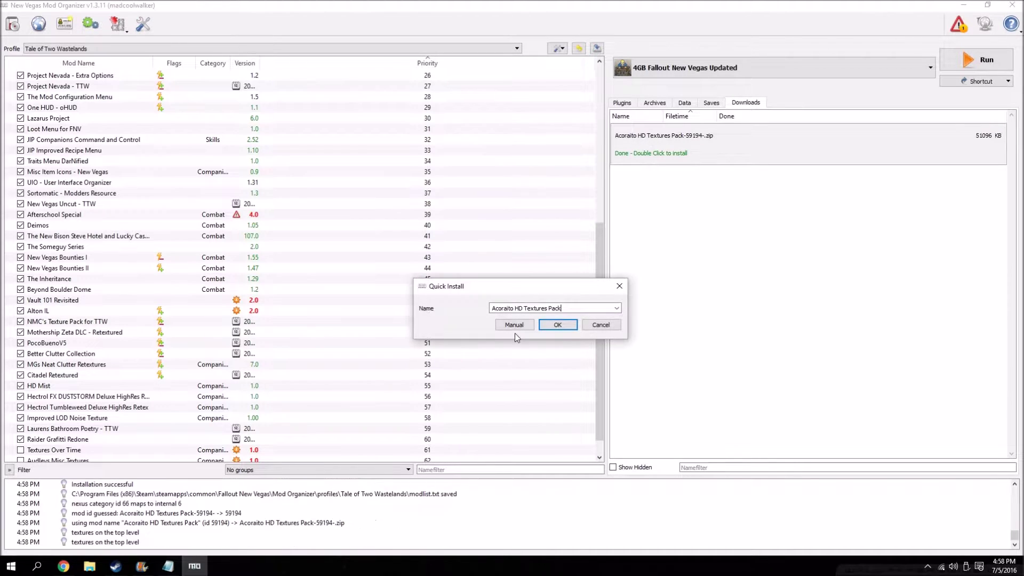
{"action": "left_click", "coordinate": [511, 329]}
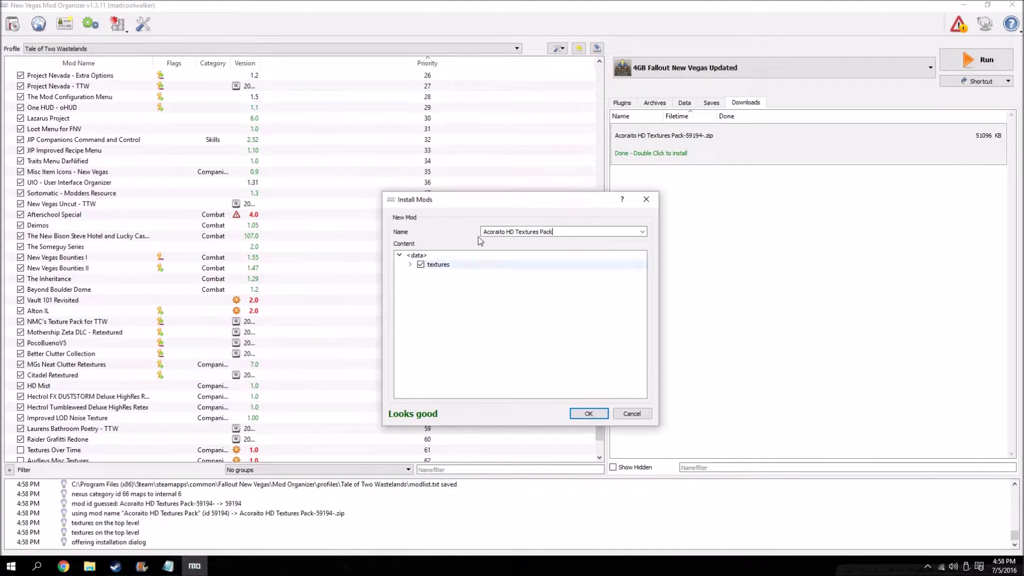
{"action": "left_click", "coordinate": [588, 414]}
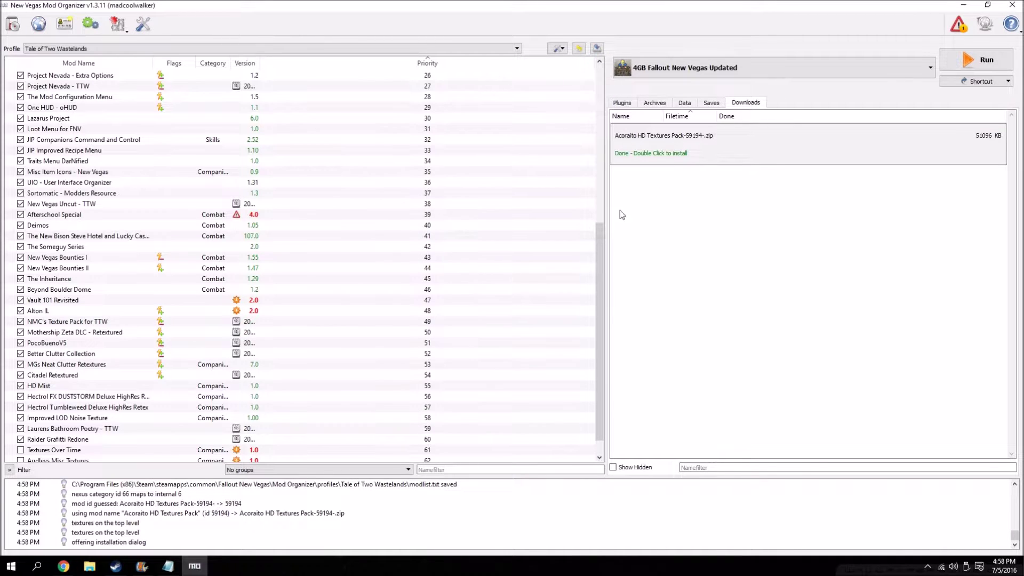
{"action": "right_click", "coordinate": [714, 136]}
{"action": "left_click", "coordinate": [738, 174]}
Enable Textures Over Time, Audleys Misc Textures and Acoraito HD Textures Pack in the mod list.
{"action": "scroll", "coordinate": [320, 330], "scroll_direction": "down", "scroll_amount": 1}
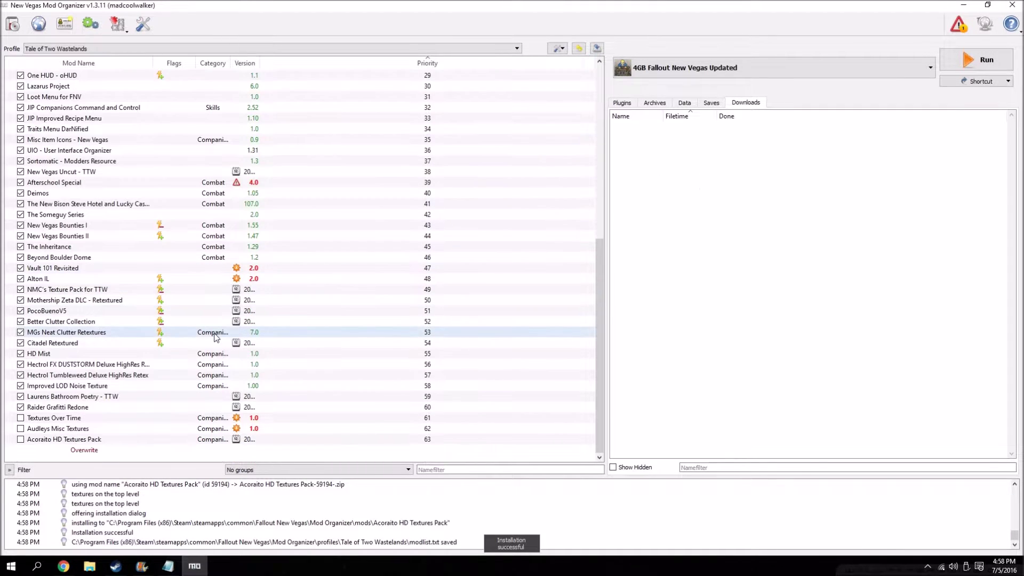
{"action": "left_click", "coordinate": [20, 418]}
{"action": "left_click", "coordinate": [20, 428]}
{"action": "left_click", "coordinate": [20, 439]}
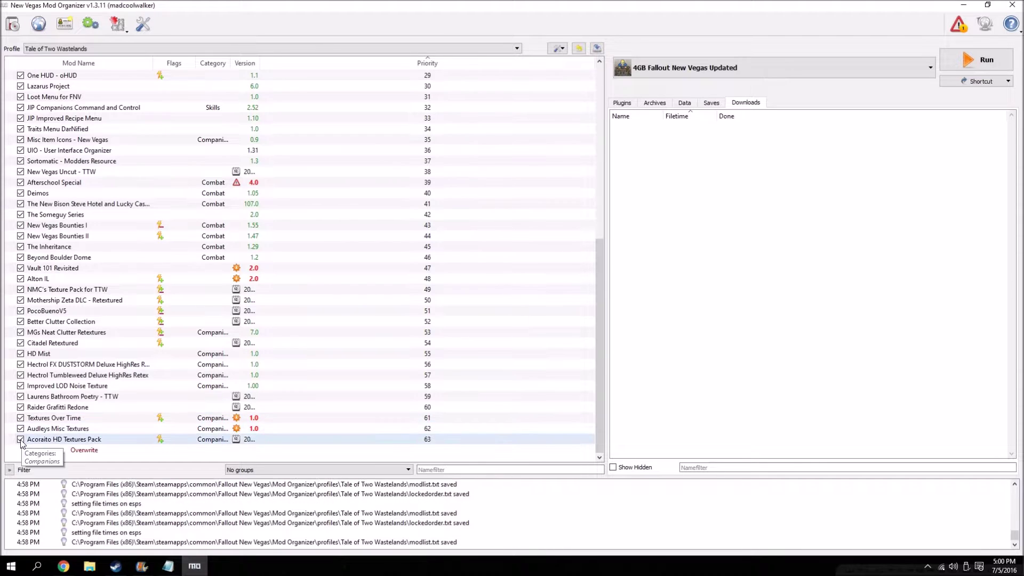
Switch to Chrome and examine the Better Booze mod's v02 preview image and its list of main files.
{"action": "left_click", "coordinate": [63, 566]}
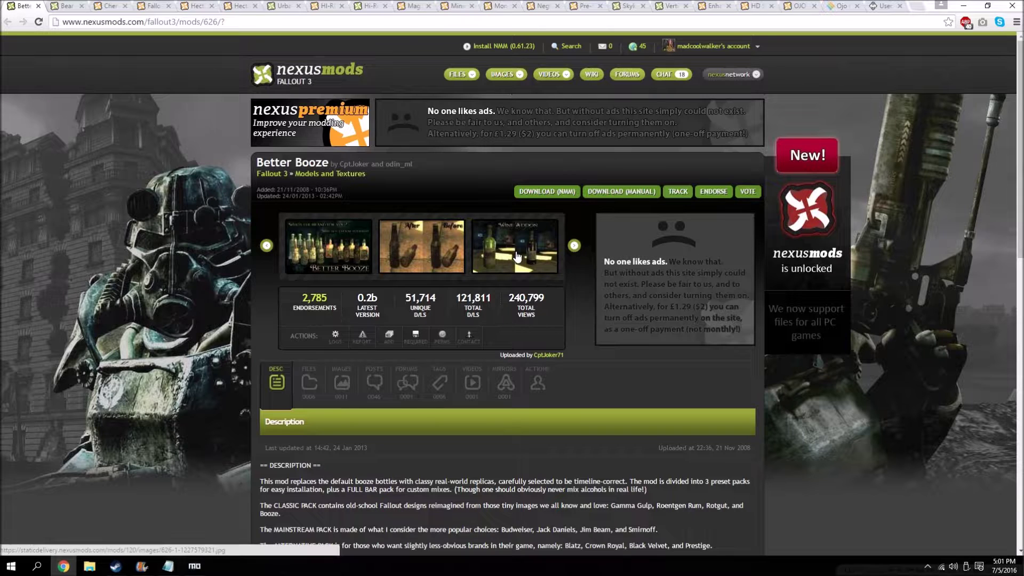
{"action": "left_click", "coordinate": [342, 382]}
{"action": "scroll", "coordinate": [356, 377], "scroll_direction": "down", "scroll_amount": 5}
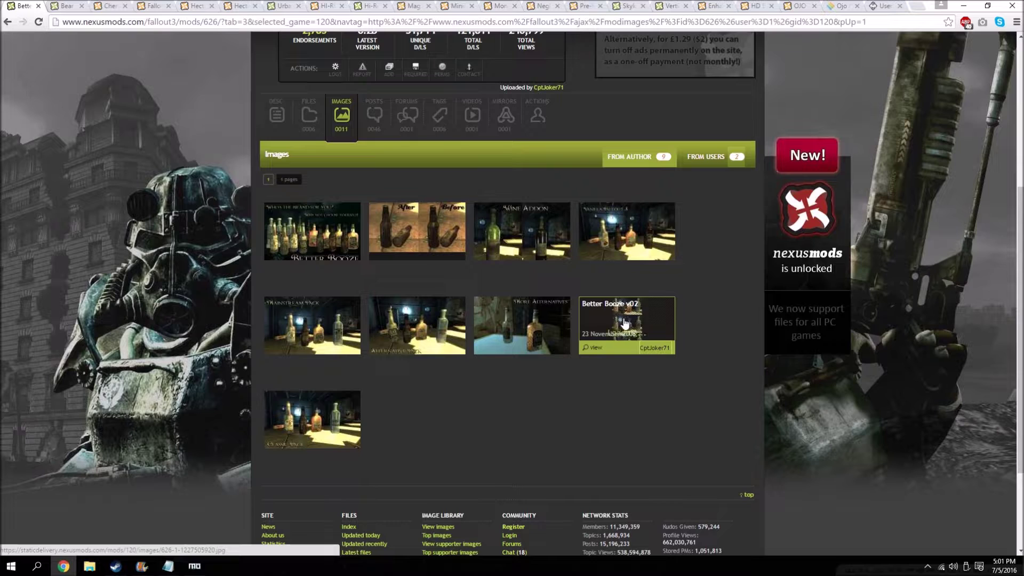
{"action": "left_click", "coordinate": [625, 323]}
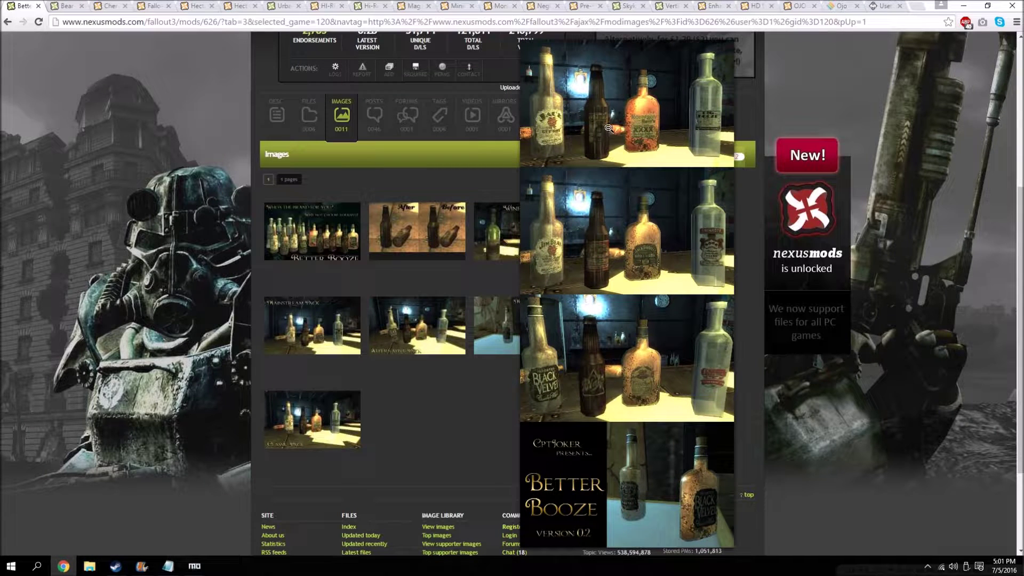
{"action": "left_click", "coordinate": [308, 115]}
{"action": "scroll", "coordinate": [348, 191], "scroll_direction": "down", "scroll_amount": 1}
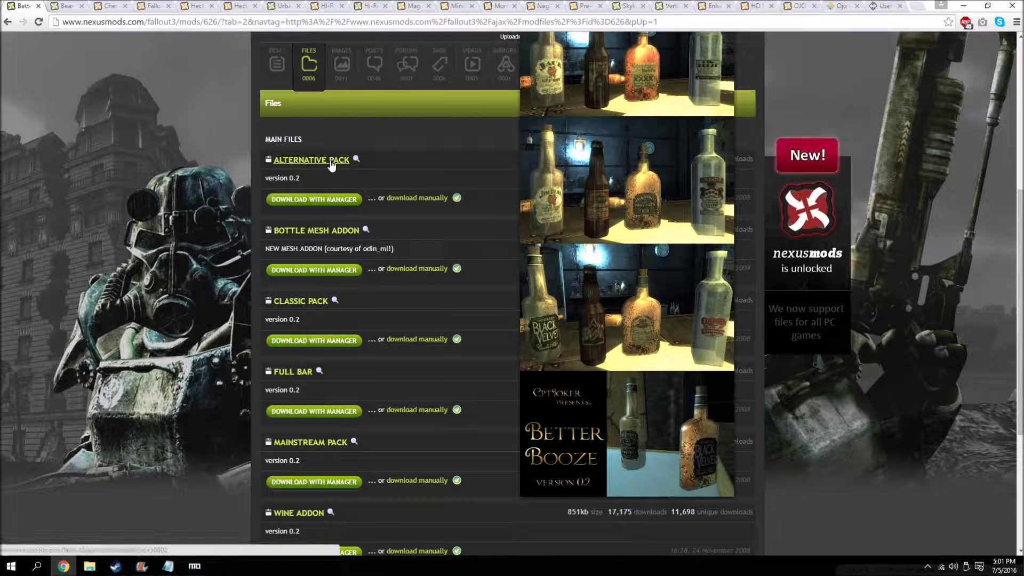
{"action": "scroll", "coordinate": [322, 284], "scroll_direction": "down", "scroll_amount": 1}
{"action": "scroll", "coordinate": [322, 255], "scroll_direction": "down", "scroll_amount": 1}
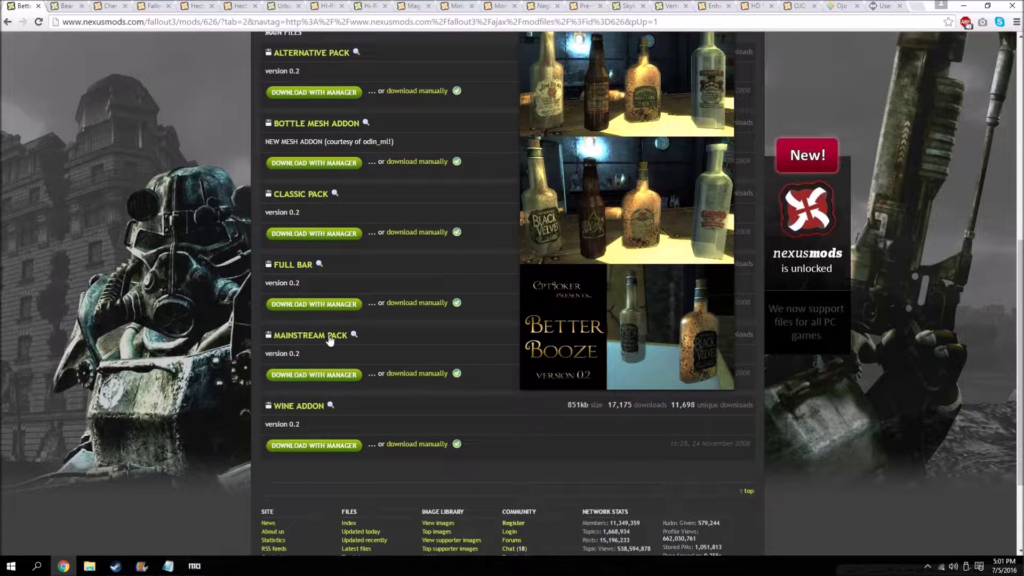
{"action": "scroll", "coordinate": [347, 353], "scroll_direction": "up", "scroll_amount": 2}
{"action": "scroll", "coordinate": [519, 420], "scroll_direction": "up", "scroll_amount": 2}
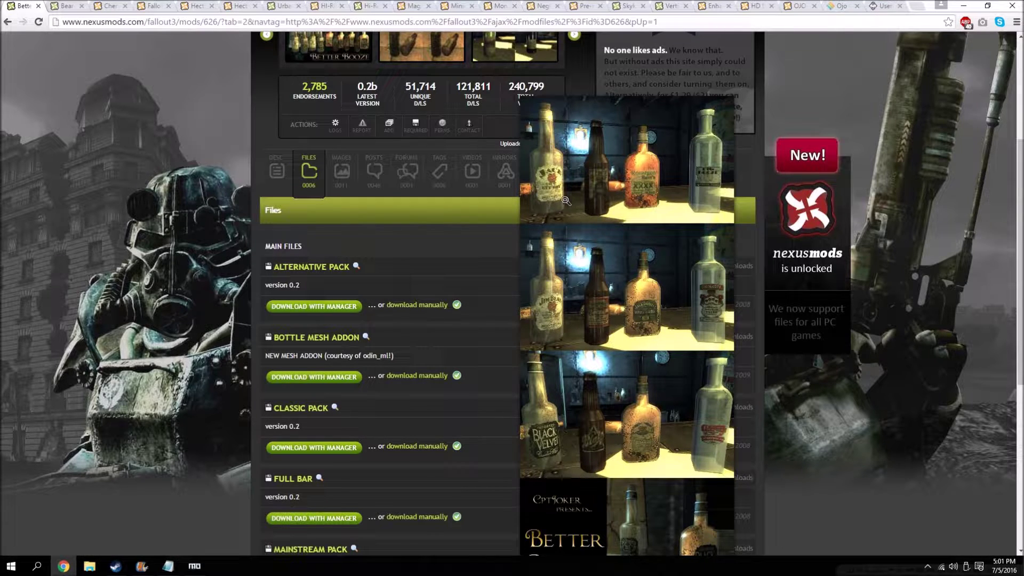
Compare the Better Booze pack preview images with the vanilla Fallout 3 bottles in the image gallery.
{"action": "left_click", "coordinate": [341, 186]}
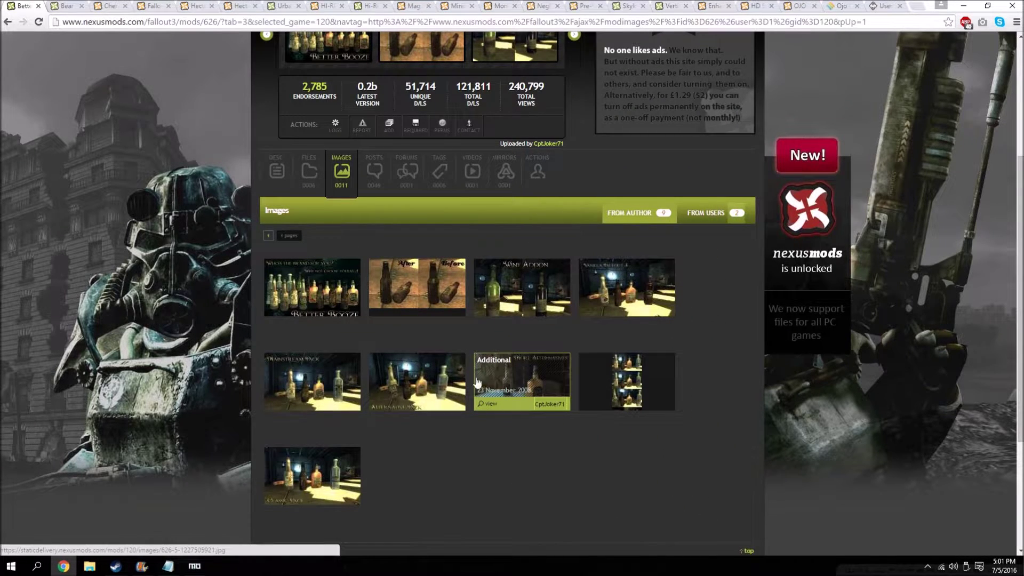
{"action": "mouse_move", "coordinate": [398, 384]}
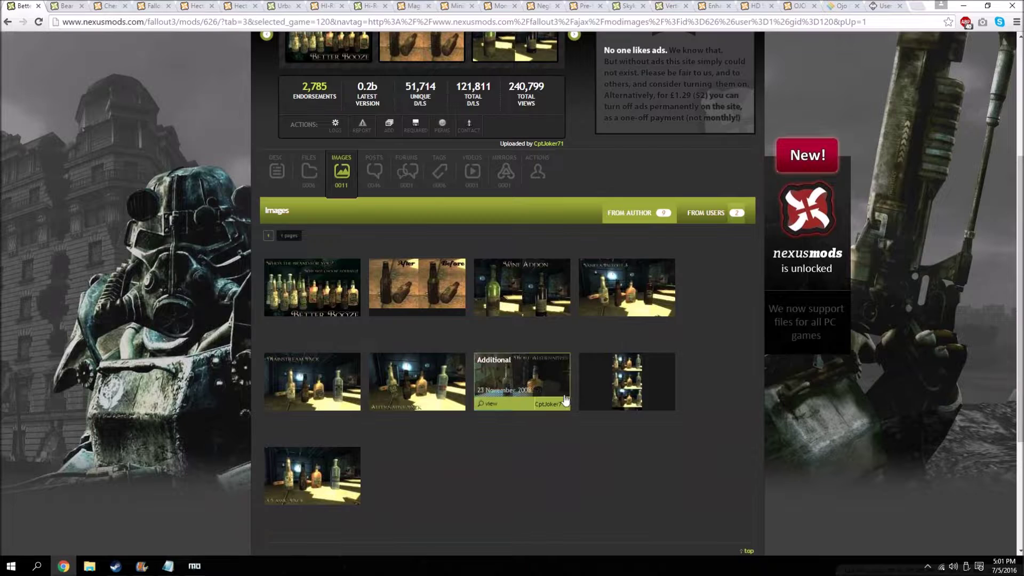
{"action": "mouse_move", "coordinate": [607, 383]}
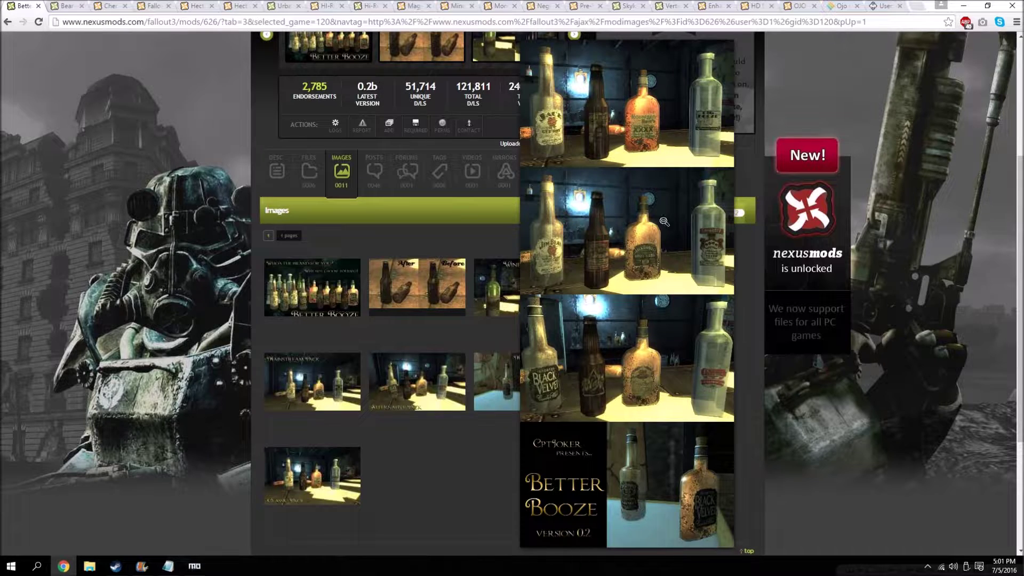
{"action": "left_click", "coordinate": [629, 361]}
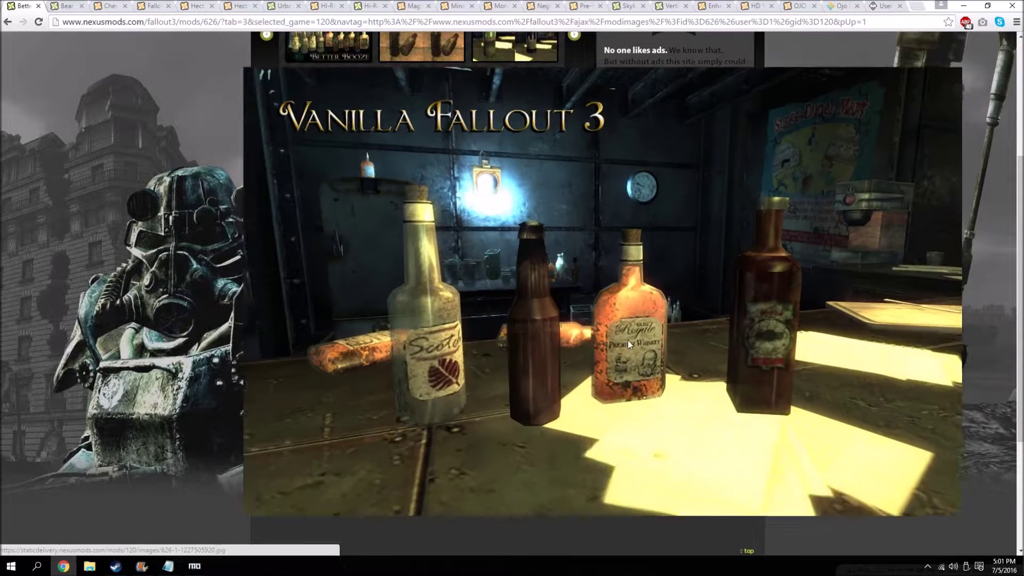
{"action": "left_click", "coordinate": [623, 287]}
{"action": "left_click", "coordinate": [642, 404]}
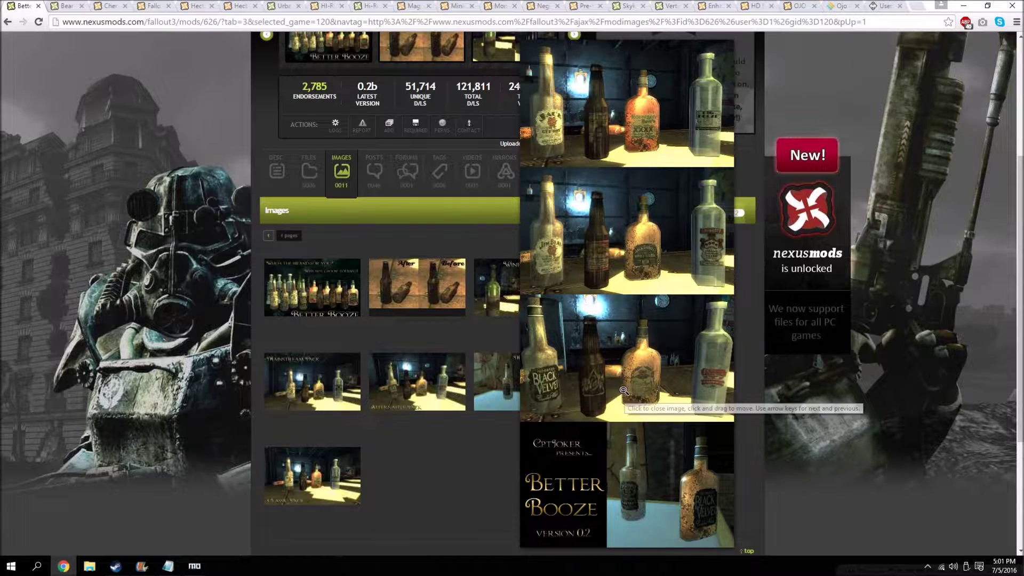
{"action": "left_click", "coordinate": [638, 150]}
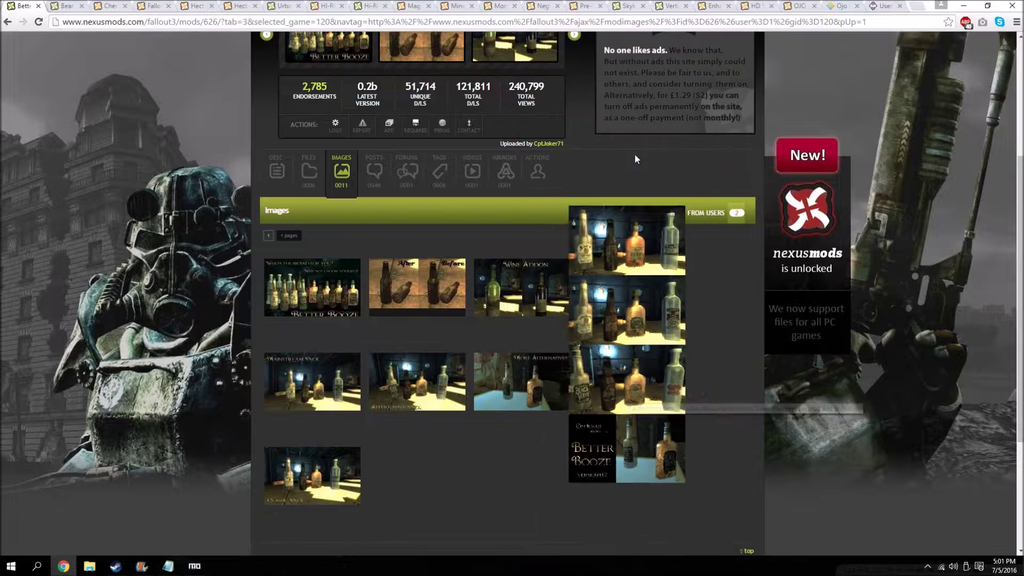
Manually download the CLASSIC PACK, BOTTLE MESH ADDON and WINE ADDON archives from the Better Booze files page.
{"action": "left_click", "coordinate": [311, 186]}
{"action": "scroll", "coordinate": [286, 230], "scroll_direction": "down", "scroll_amount": 5}
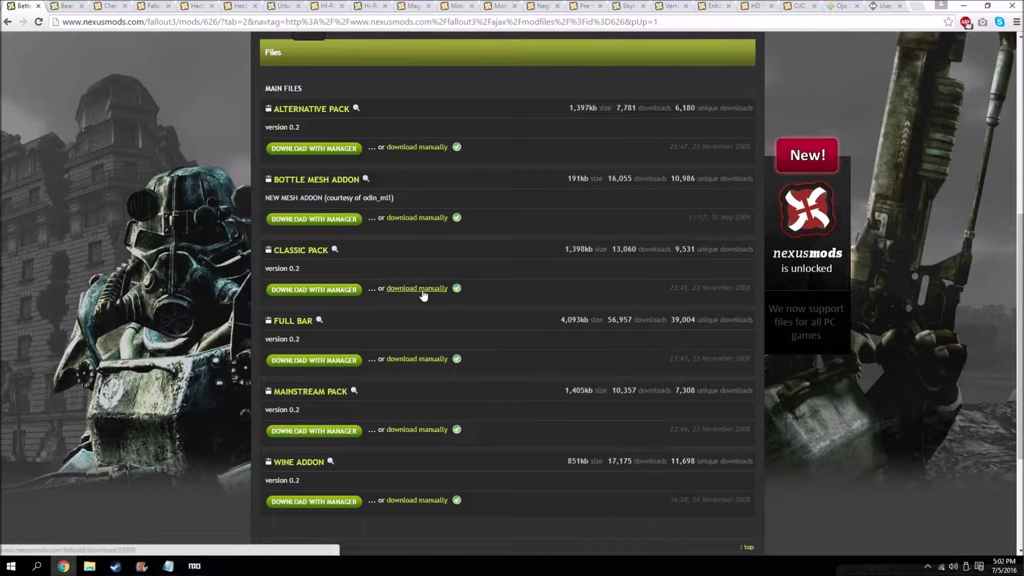
{"action": "left_click", "coordinate": [424, 293]}
{"action": "left_click", "coordinate": [204, 207]}
{"action": "scroll", "coordinate": [182, 218], "scroll_direction": "down", "scroll_amount": 1}
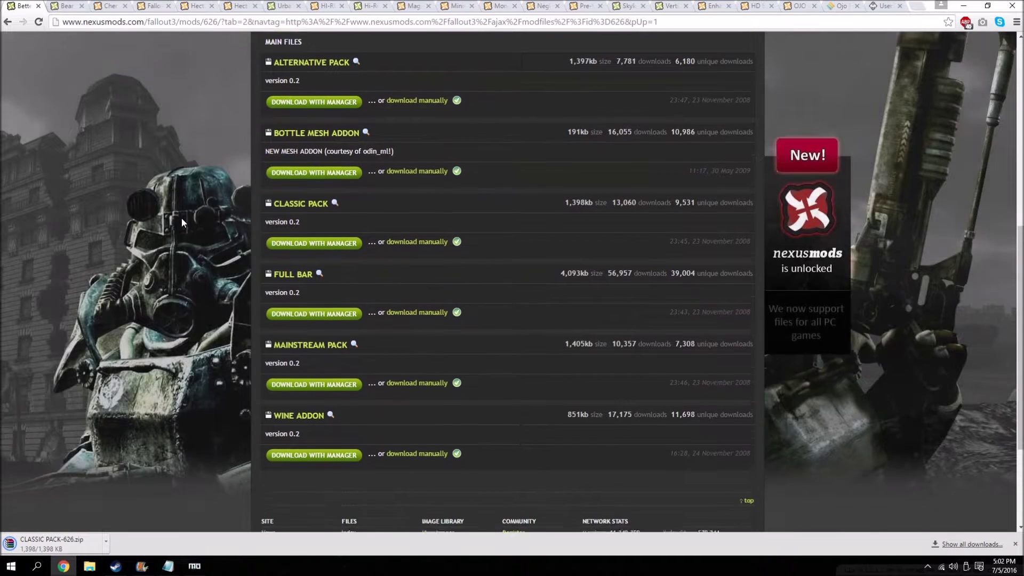
{"action": "left_click", "coordinate": [414, 165]}
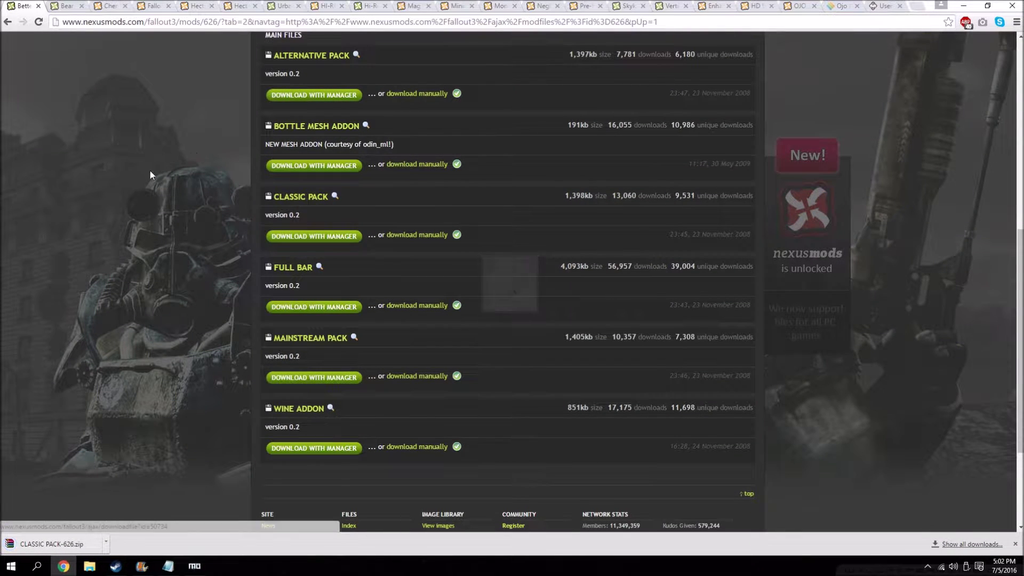
{"action": "left_click", "coordinate": [199, 259]}
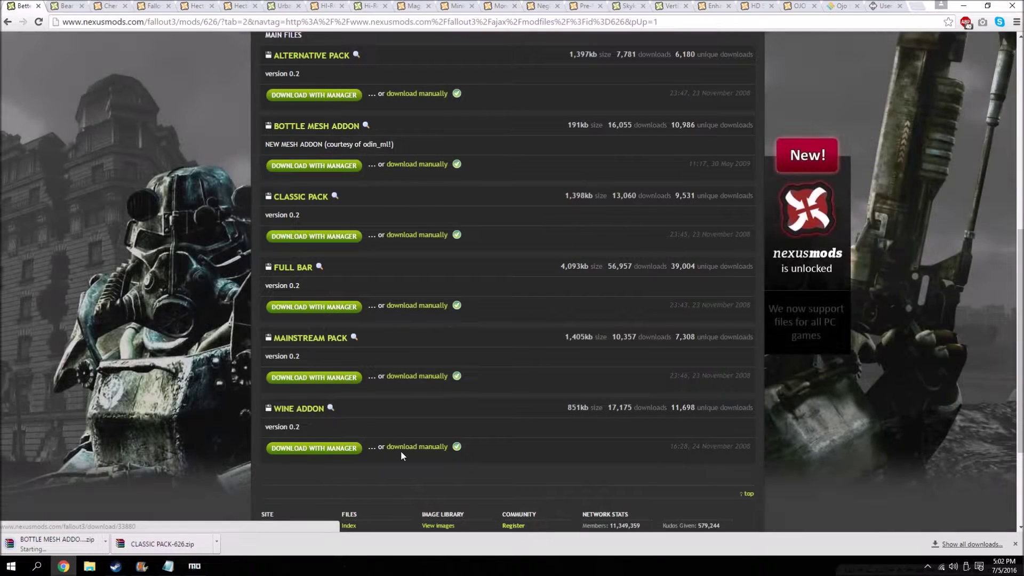
{"action": "left_click", "coordinate": [401, 448]}
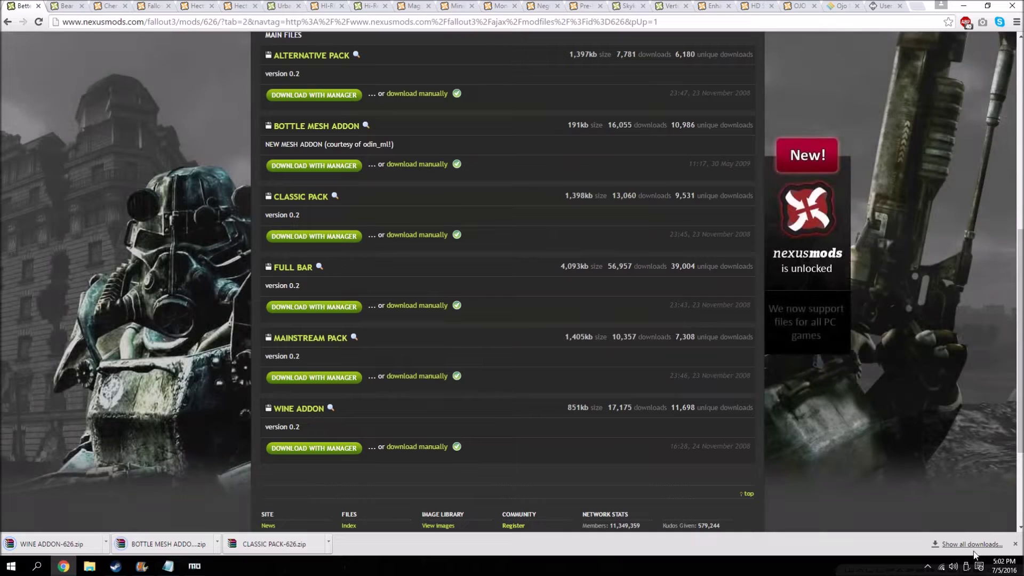
Show WINE ADDON-626.zip in its download folder and remove all three archives from the browser's download list.
{"action": "left_click", "coordinate": [968, 545]}
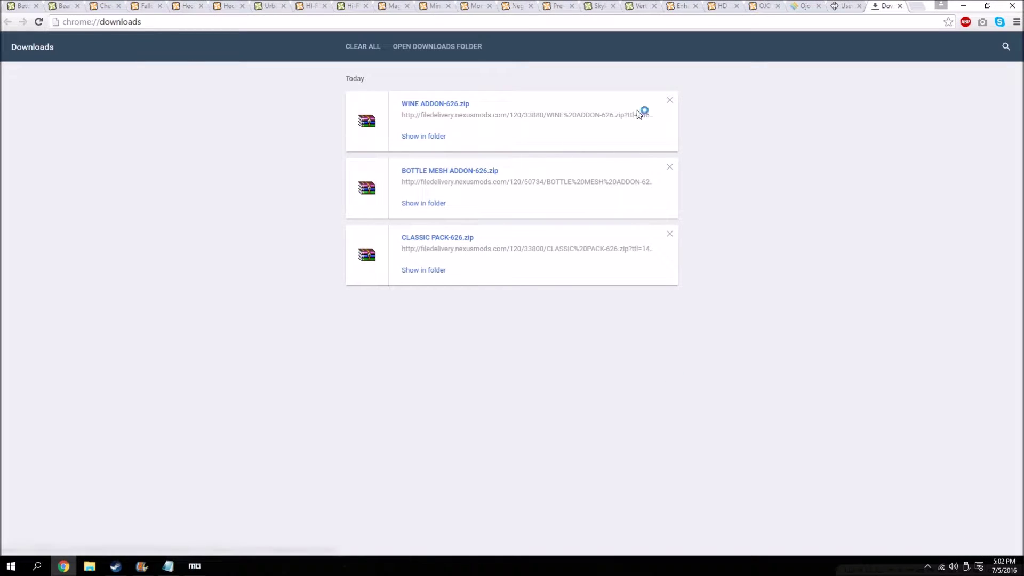
{"action": "left_click", "coordinate": [432, 138]}
{"action": "left_click", "coordinate": [840, 53]}
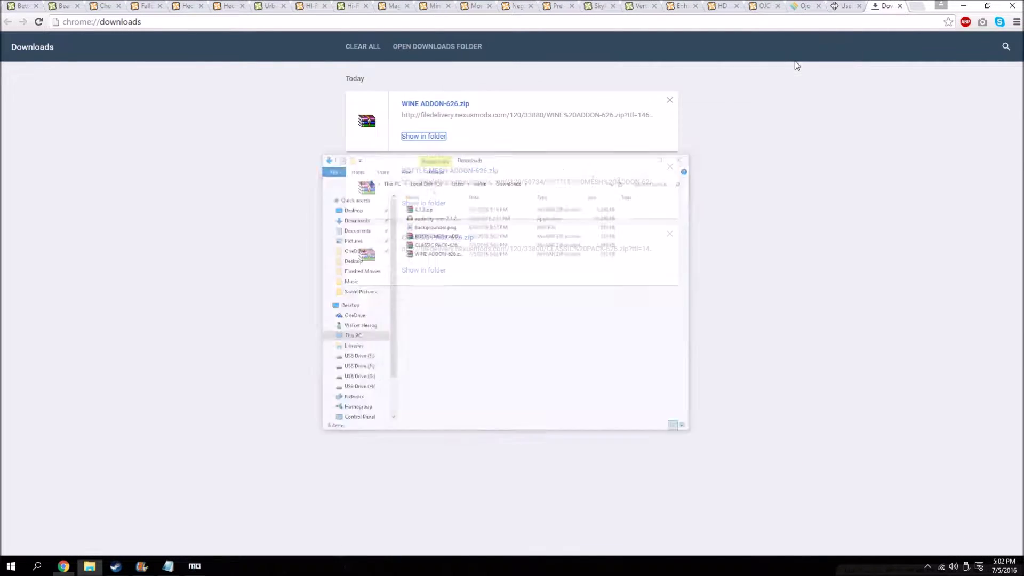
{"action": "left_click", "coordinate": [670, 100]}
{"action": "left_click", "coordinate": [669, 101]}
{"action": "left_click", "coordinate": [670, 100]}
Clear the open windows away and move the three Better Booze archives from the Downloads folder to the desktop.
{"action": "left_click", "coordinate": [964, 5]}
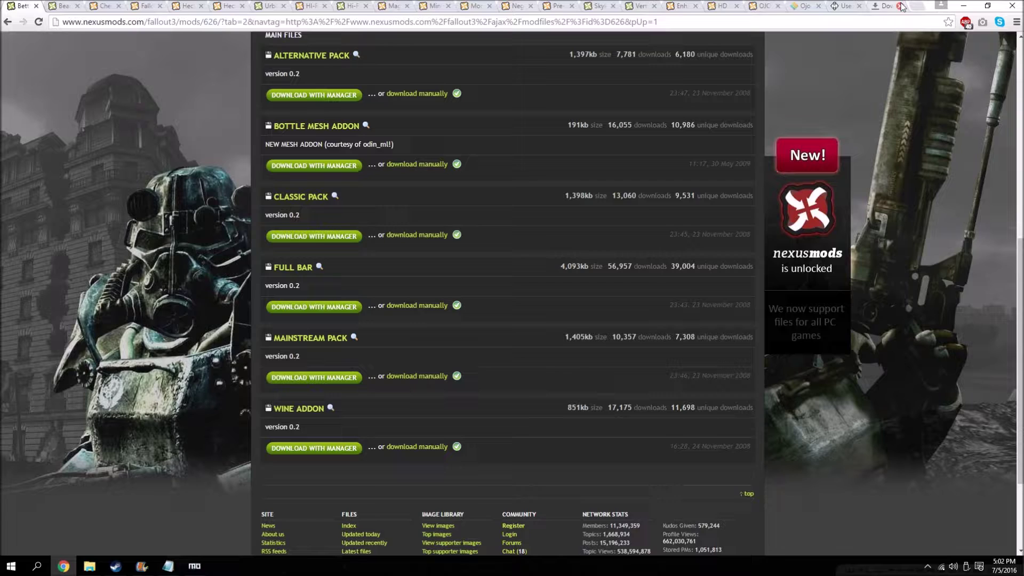
{"action": "left_click", "coordinate": [964, 5]}
{"action": "left_click", "coordinate": [964, 6]}
{"action": "left_click", "coordinate": [964, 5]}
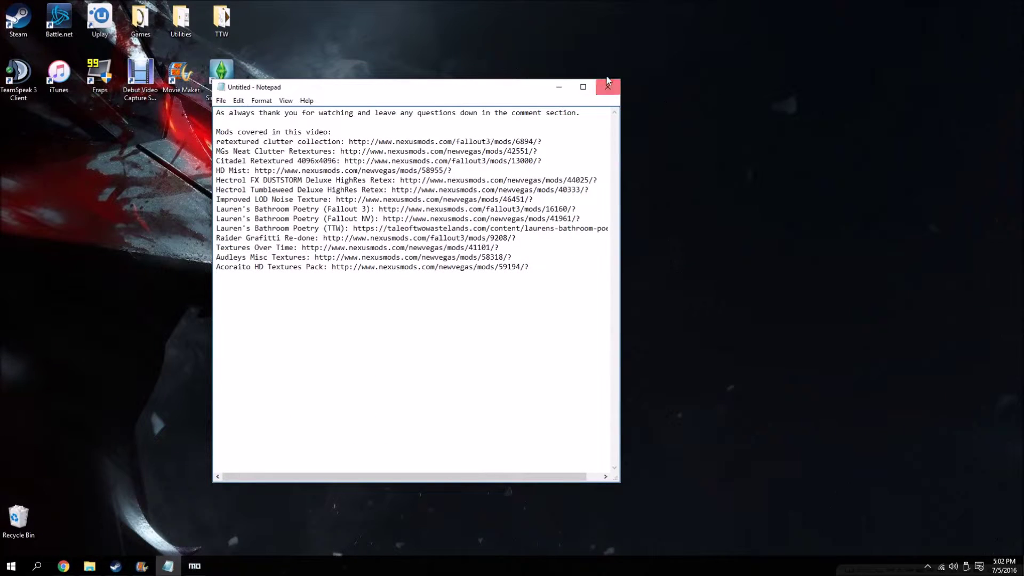
{"action": "left_click", "coordinate": [560, 86]}
{"action": "left_click", "coordinate": [89, 566]}
{"action": "left_click_drag", "start_coordinate": [516, 184], "coordinate": [256, 235]}
{"action": "left_click", "coordinate": [840, 54]}
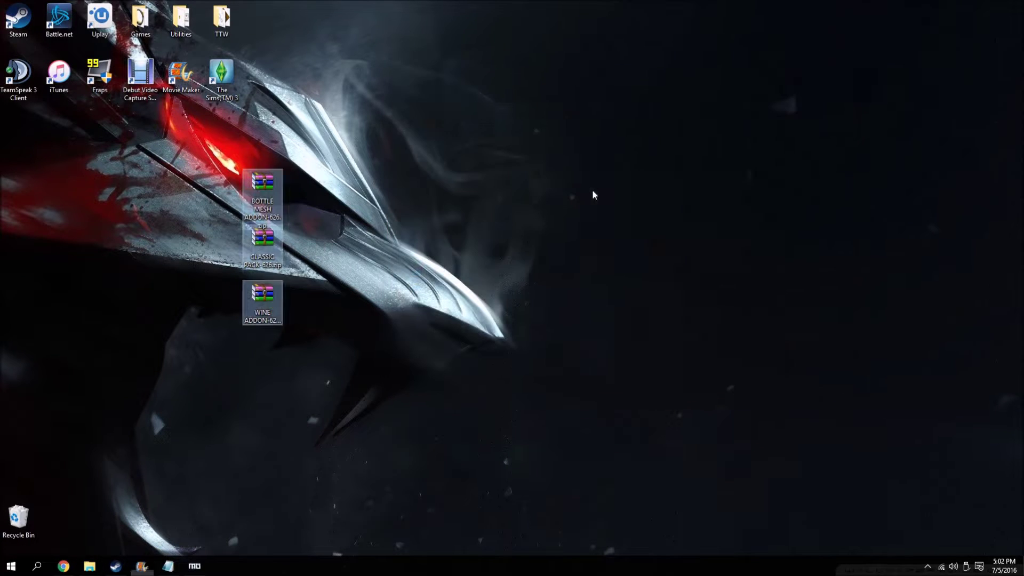
Create a new desktop folder named Better Booze.
{"action": "right_click", "coordinate": [590, 190]}
{"action": "mouse_move", "coordinate": [650, 296]}
{"action": "left_click", "coordinate": [770, 293]}
{"action": "type", "text": "Better Booze"}
{"action": "key", "text": "Return"}
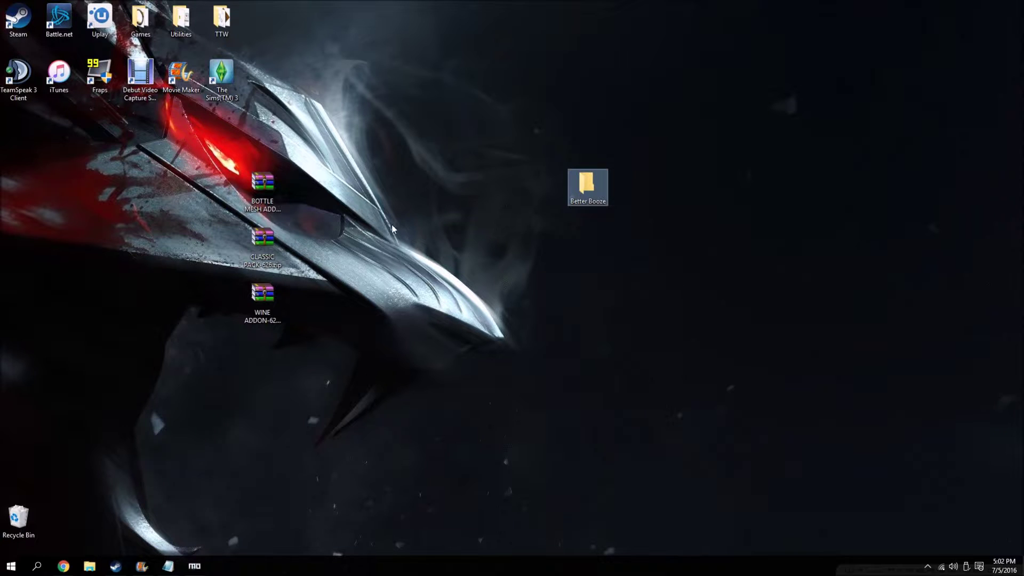
Extract the bottle mesh, classic pack and wine addon archives on the desktop, each to its own separate folder.
{"action": "left_click_drag", "start_coordinate": [307, 330], "coordinate": [253, 179]}
{"action": "right_click", "coordinate": [282, 196]}
{"action": "left_click", "coordinate": [321, 171]}
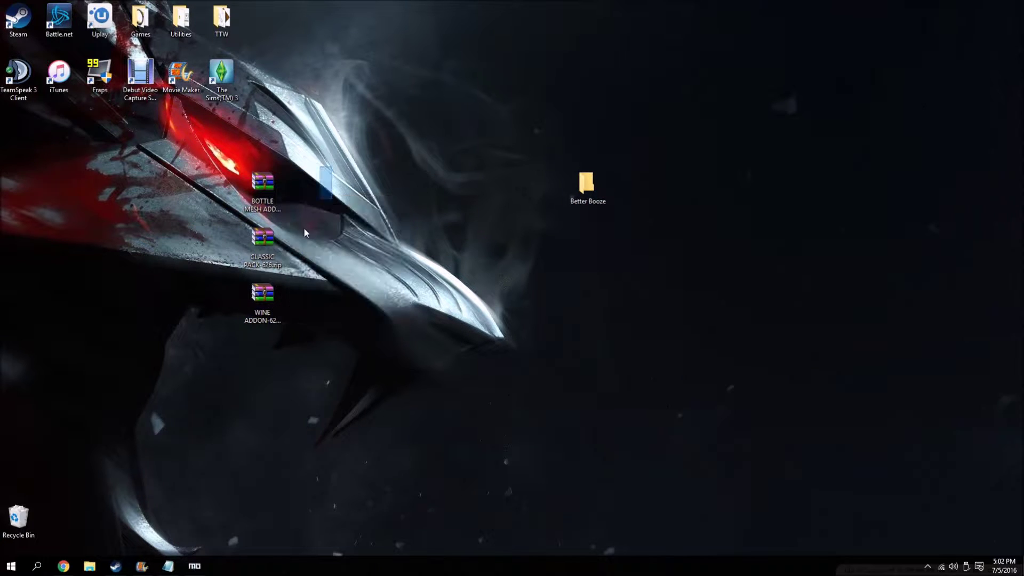
{"action": "left_click_drag", "start_coordinate": [305, 330], "coordinate": [257, 186]}
{"action": "right_click", "coordinate": [257, 210]}
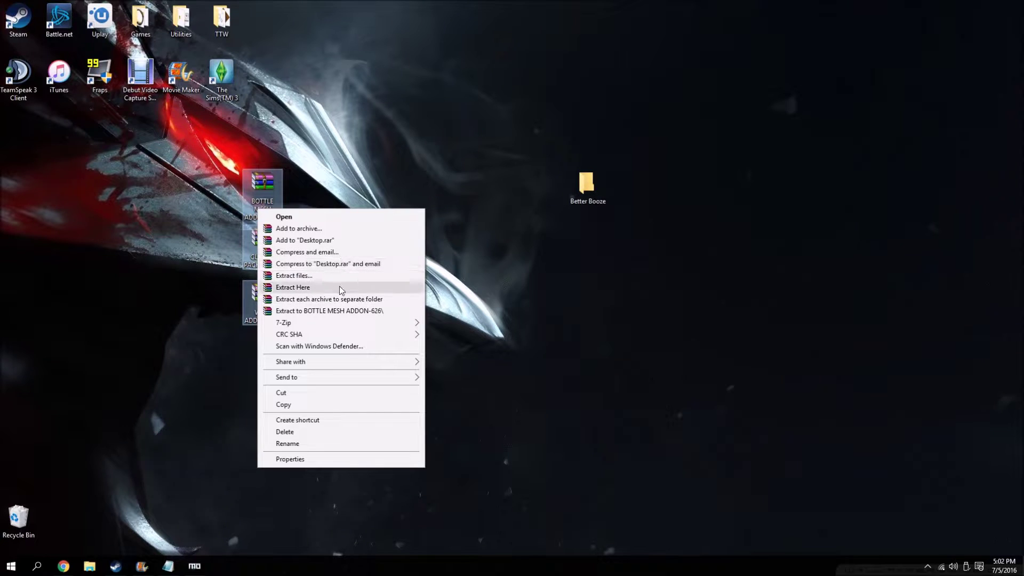
{"action": "left_click", "coordinate": [332, 299]}
Move the Better Booze folder farther aside on the desktop and send the three zip archives to the Recycle Bin.
{"action": "left_click_drag", "start_coordinate": [584, 186], "coordinate": [666, 186]}
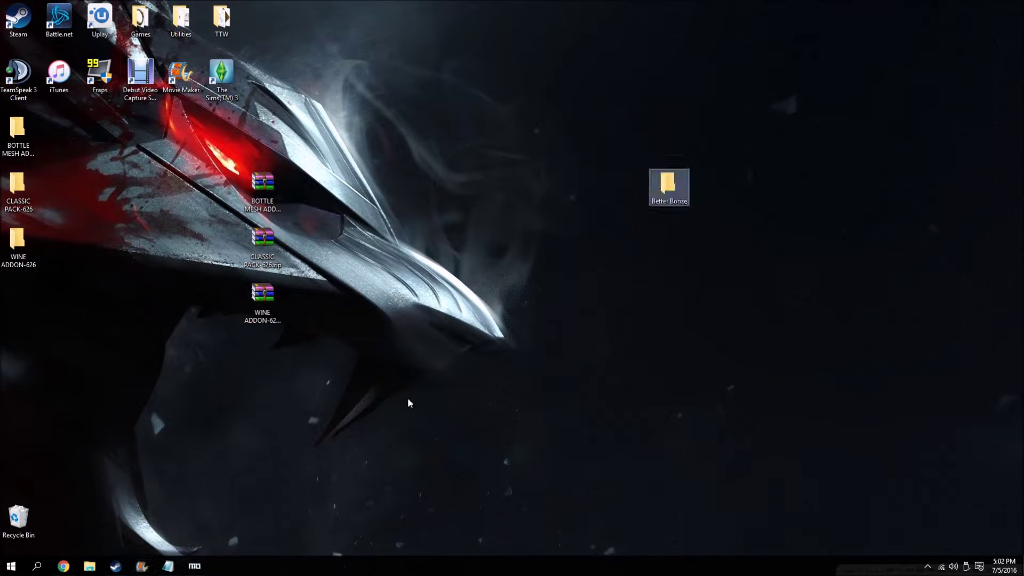
{"action": "left_click_drag", "start_coordinate": [329, 191], "coordinate": [224, 373]}
{"action": "left_click_drag", "start_coordinate": [30, 484], "coordinate": [18, 514]}
Move the textures folder from Better Booze v02 - CLASSIC PACK into the Better Booze folder and recycle CLASSIC PACK-626.
{"action": "left_click_drag", "start_coordinate": [277, 149], "coordinate": [384, 77]}
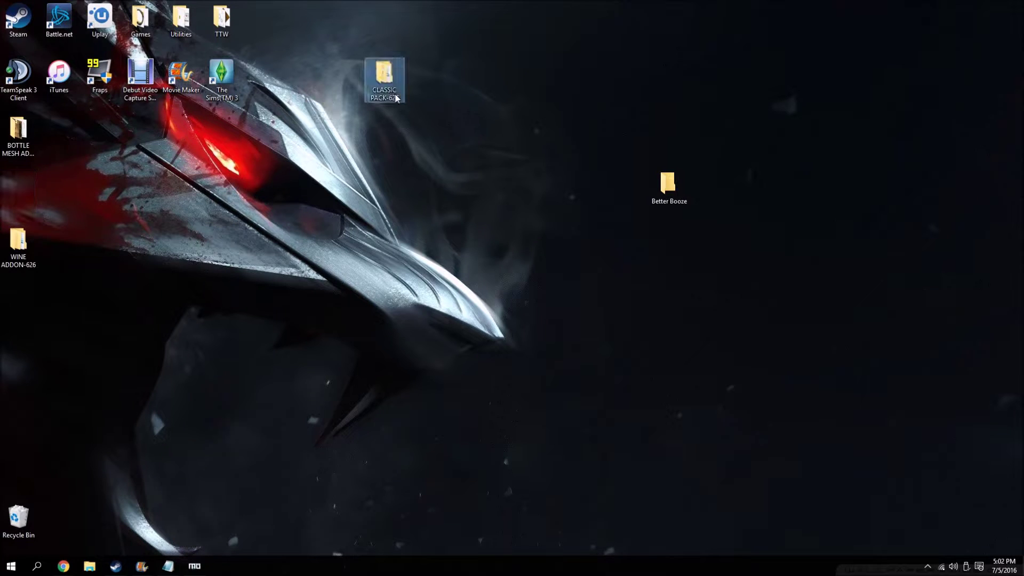
{"action": "double_click", "coordinate": [384, 75]}
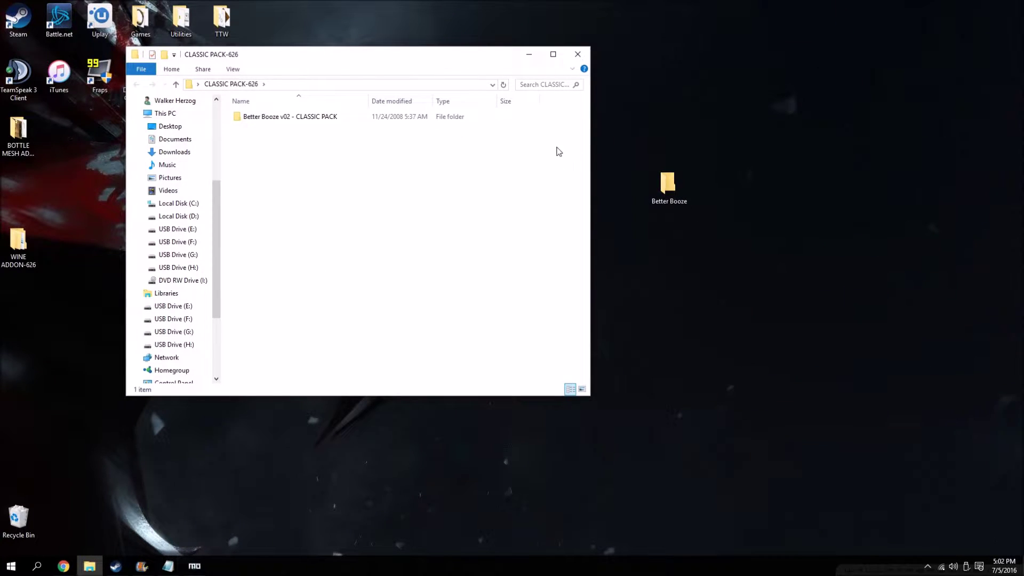
{"action": "double_click", "coordinate": [340, 115]}
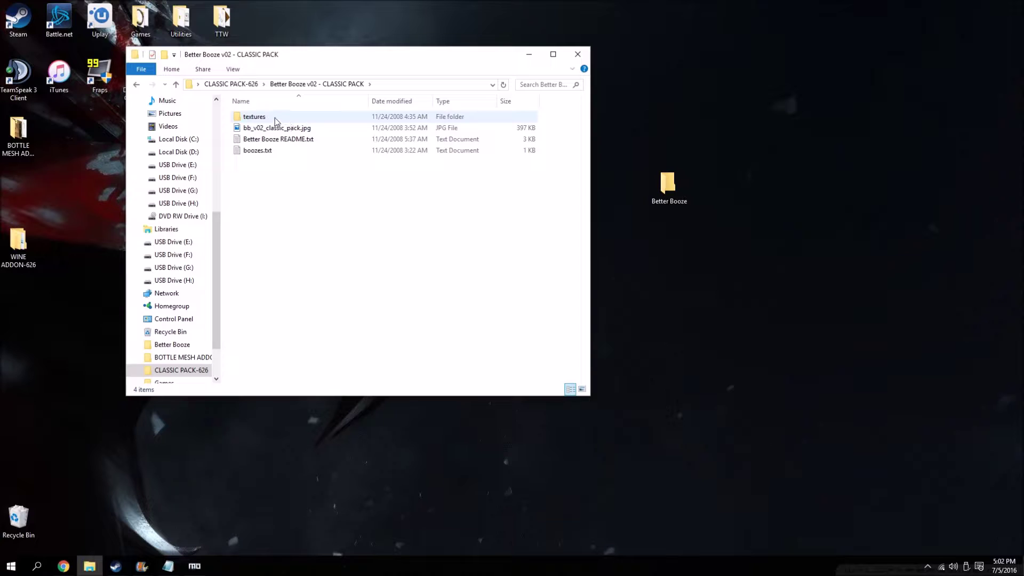
{"action": "left_click_drag", "start_coordinate": [272, 117], "coordinate": [667, 184]}
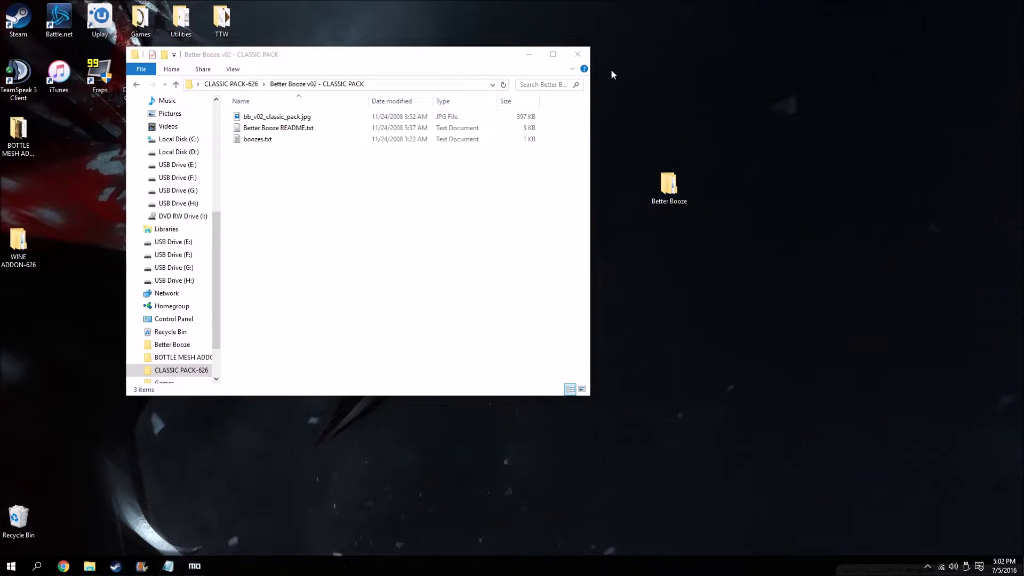
{"action": "left_click", "coordinate": [587, 56]}
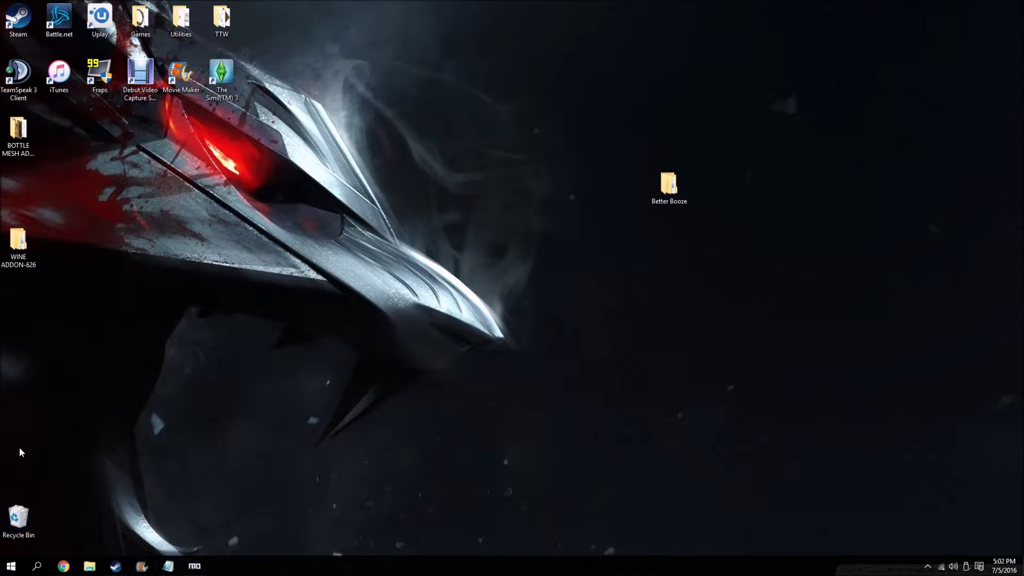
Move the meshes folder from the bottle mesh addon into the Better Booze folder and recycle the addon folder.
{"action": "double_click", "coordinate": [30, 148]}
{"action": "left_click_drag", "start_coordinate": [257, 118], "coordinate": [676, 180]}
{"action": "left_click", "coordinate": [577, 54]}
{"action": "left_click_drag", "start_coordinate": [16, 139], "coordinate": [18, 515]}
Move the textures folder from the wine addon's Red (burgundy bottle) folder into the Better Booze folder.
{"action": "left_click", "coordinate": [23, 259]}
{"action": "key", "text": "Escape"}
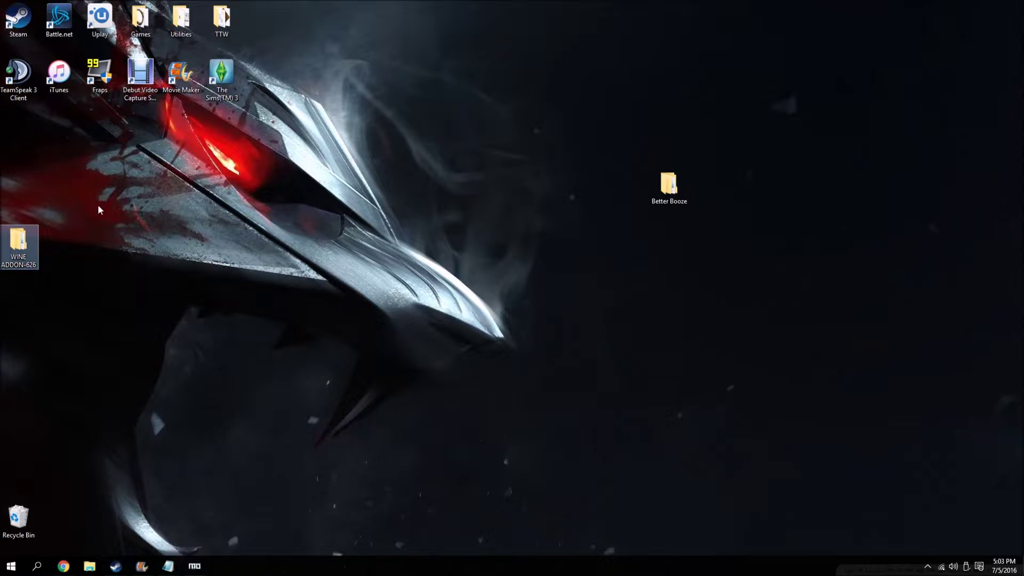
{"action": "key", "text": "Return"}
{"action": "double_click", "coordinate": [261, 117]}
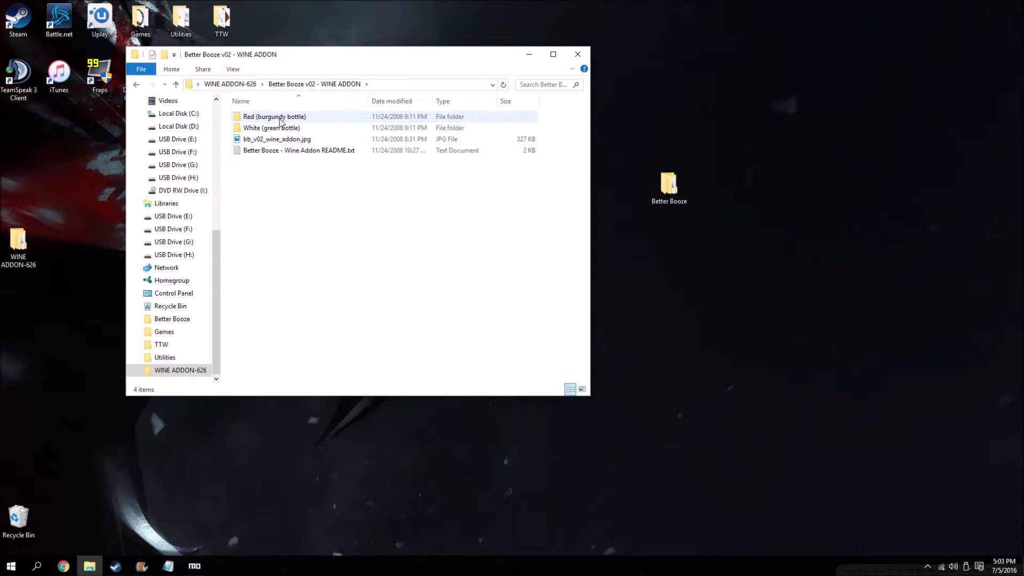
{"action": "double_click", "coordinate": [280, 118]}
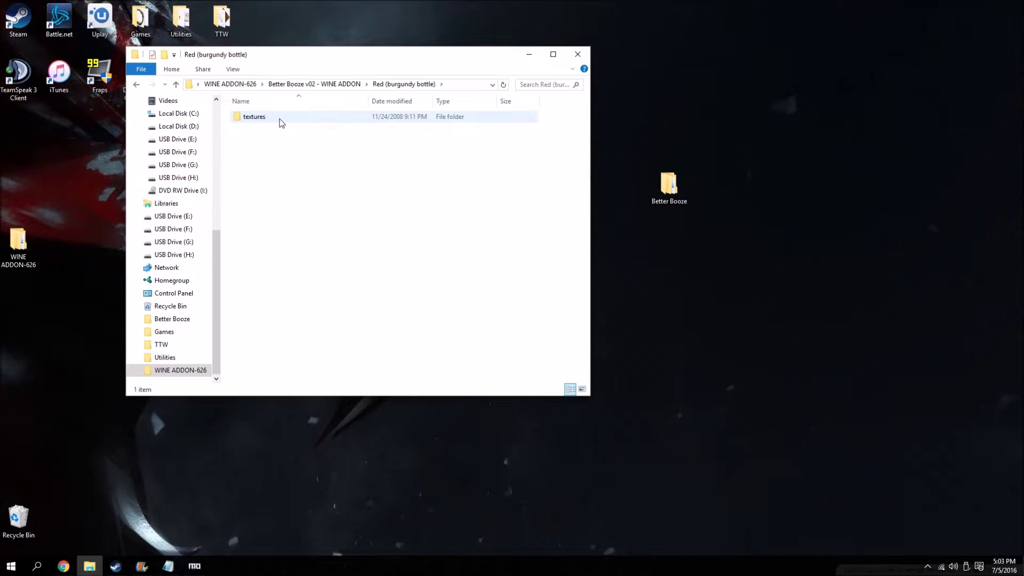
{"action": "left_click_drag", "start_coordinate": [265, 116], "coordinate": [667, 184]}
Move the textures folder from White (green bottle) into the Better Booze folder, replacing the files with the same names.
{"action": "left_click", "coordinate": [137, 86]}
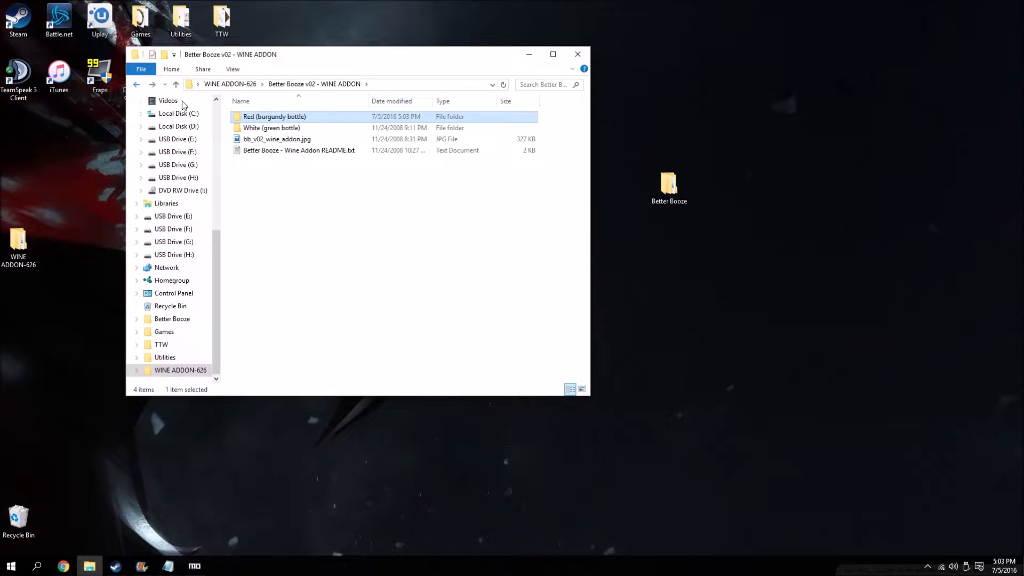
{"action": "left_click", "coordinate": [303, 132]}
{"action": "double_click", "coordinate": [303, 132]}
{"action": "left_click_drag", "start_coordinate": [276, 117], "coordinate": [666, 183]}
{"action": "left_click_drag", "start_coordinate": [362, 118], "coordinate": [668, 184]}
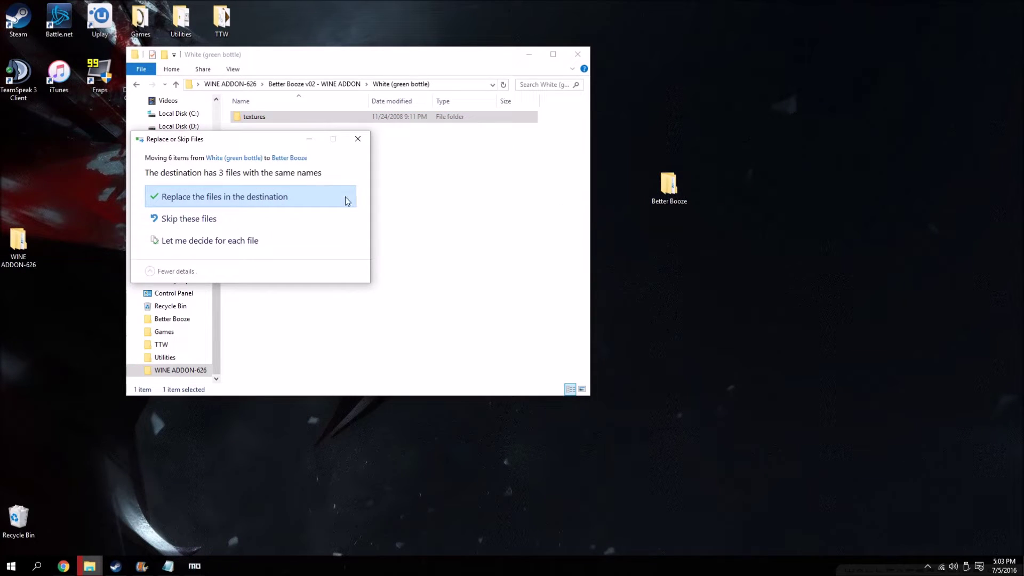
{"action": "left_click", "coordinate": [275, 202]}
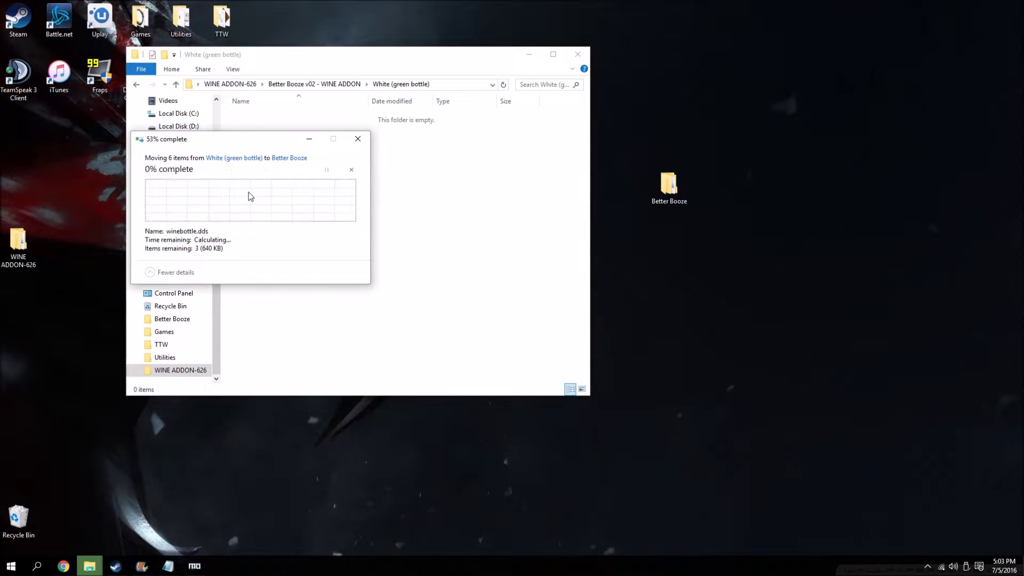
{"action": "left_click", "coordinate": [137, 84]}
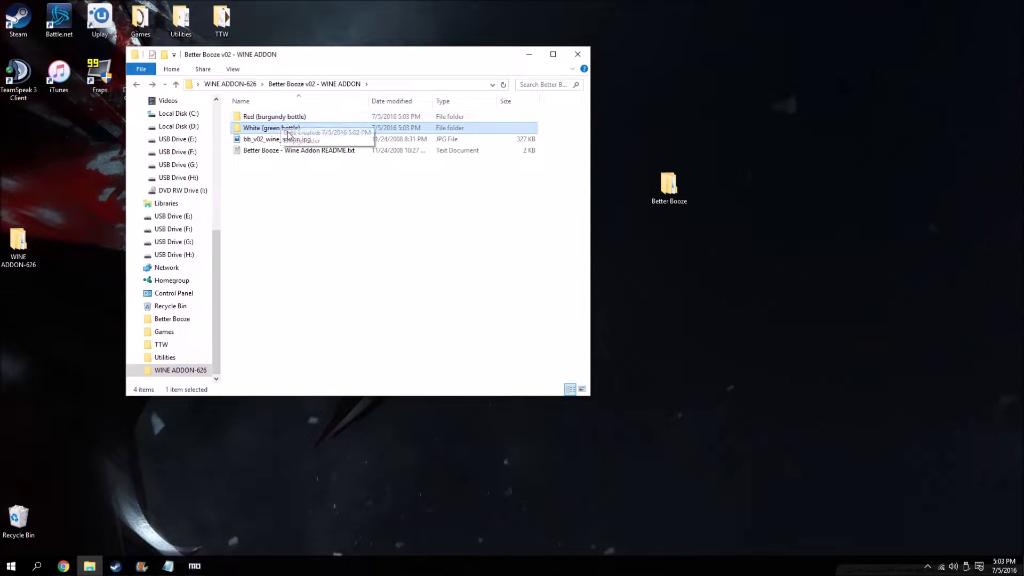
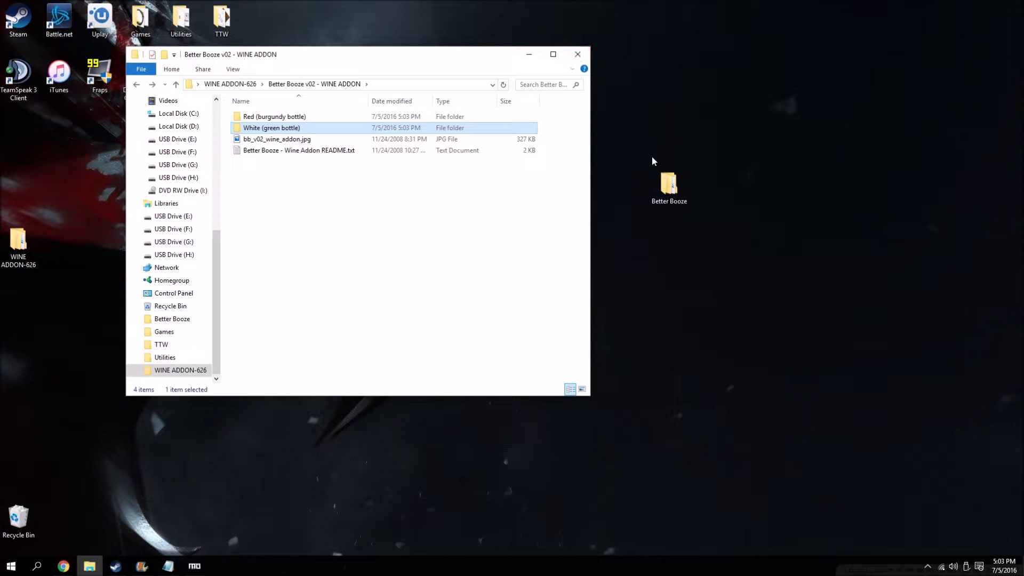
Compress the Better Booze folder into Better Booze.rar and recycle the leftover WINE ADDON-626 and Better Booze folders.
{"action": "left_click", "coordinate": [577, 55]}
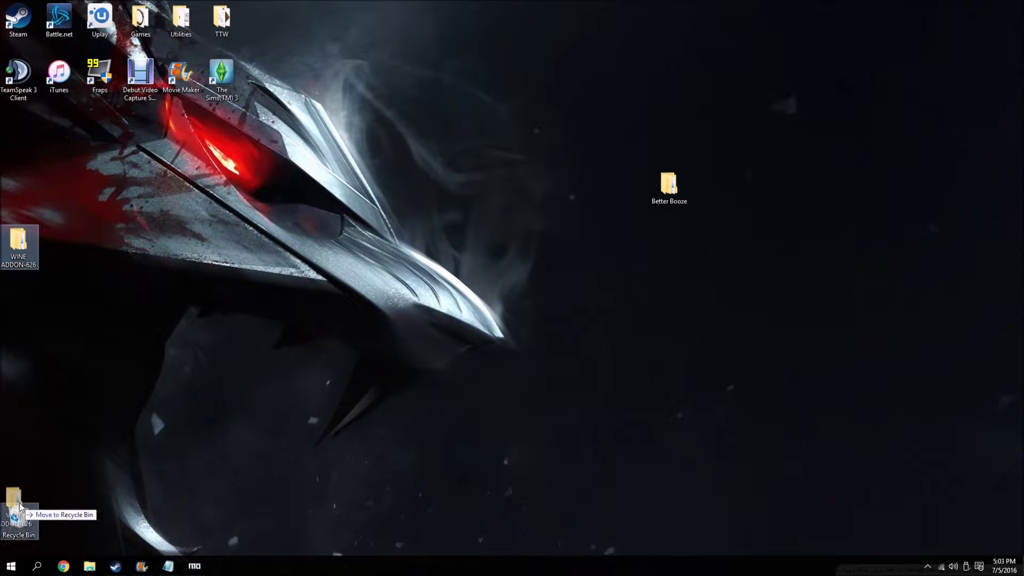
{"action": "right_click", "coordinate": [677, 181]}
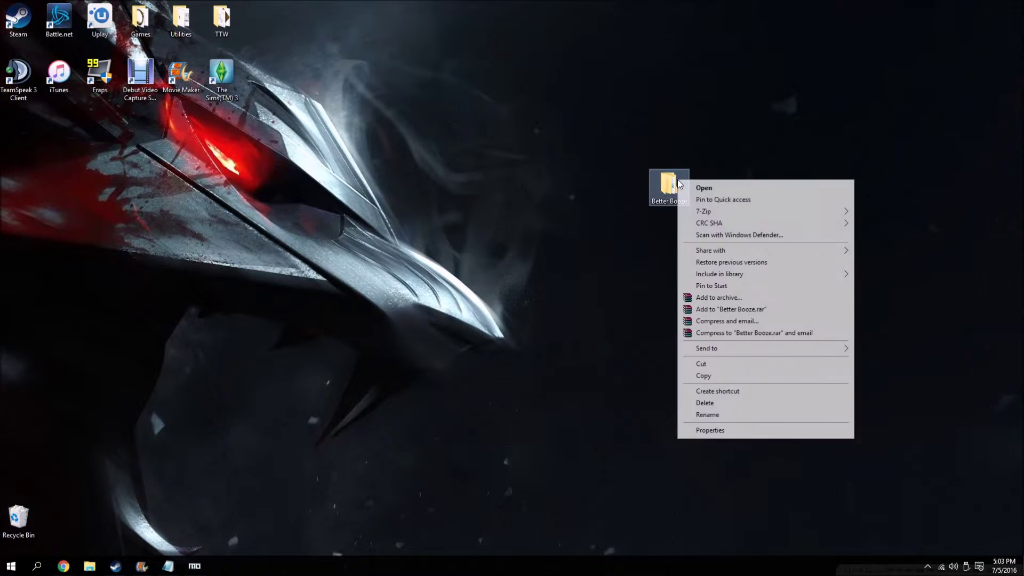
{"action": "left_click", "coordinate": [732, 311]}
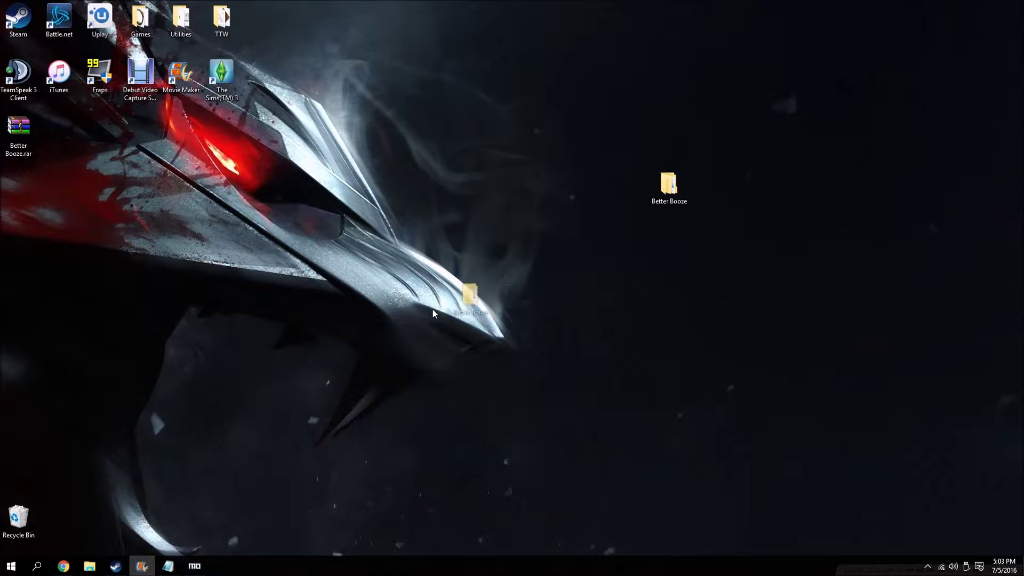
Switch to Mod Organizer, manually install Better Booze.rar from the desktop as Better Booze, and enable it in the mod list.
{"action": "left_click", "coordinate": [193, 567]}
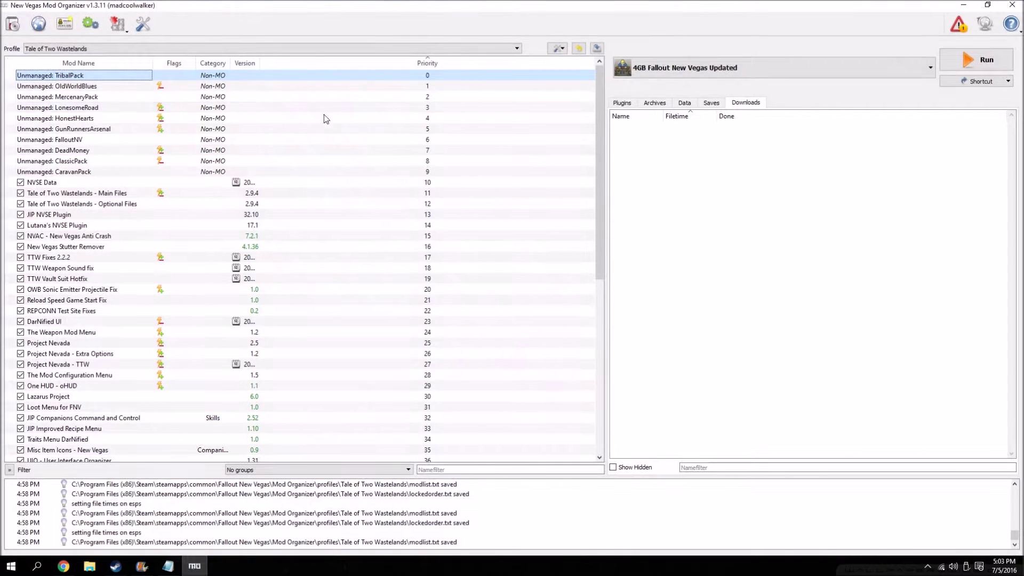
{"action": "left_click", "coordinate": [13, 23]}
{"action": "double_click", "coordinate": [229, 130]}
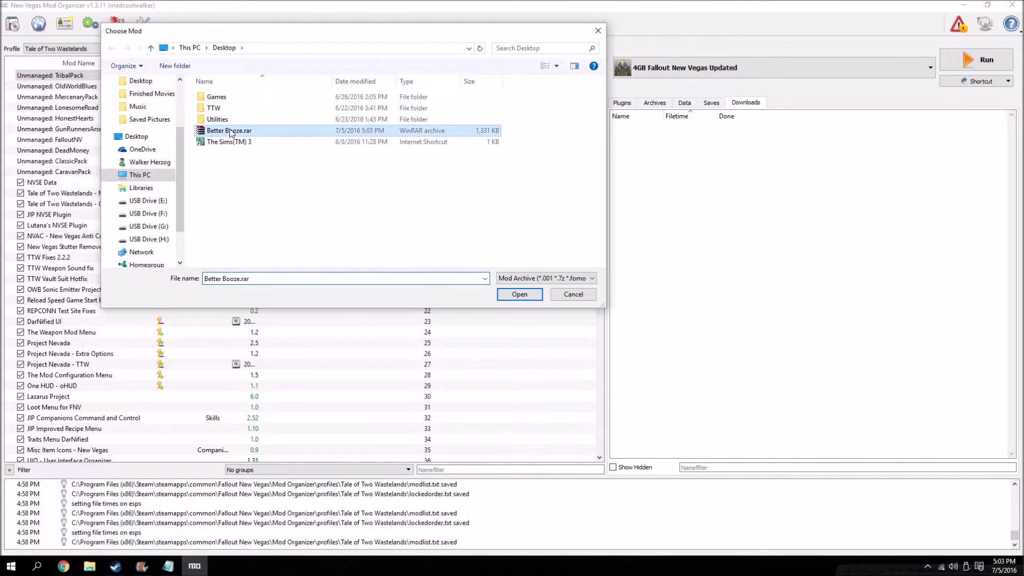
{"action": "left_click", "coordinate": [615, 309]}
{"action": "left_click", "coordinate": [589, 324]}
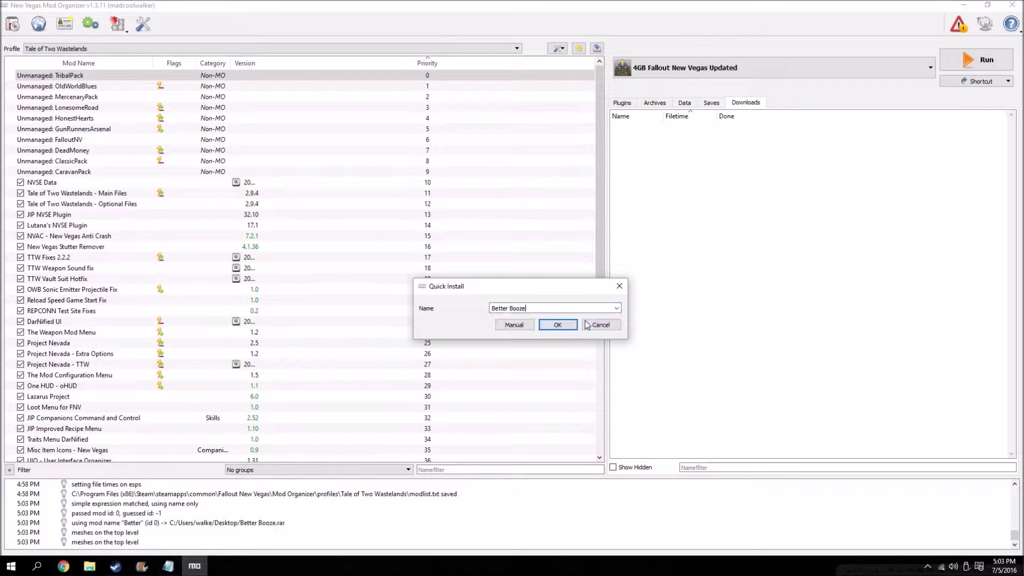
{"action": "left_click", "coordinate": [514, 325]}
{"action": "left_click", "coordinate": [410, 264]}
{"action": "right_click", "coordinate": [445, 265]}
{"action": "left_click", "coordinate": [452, 274]}
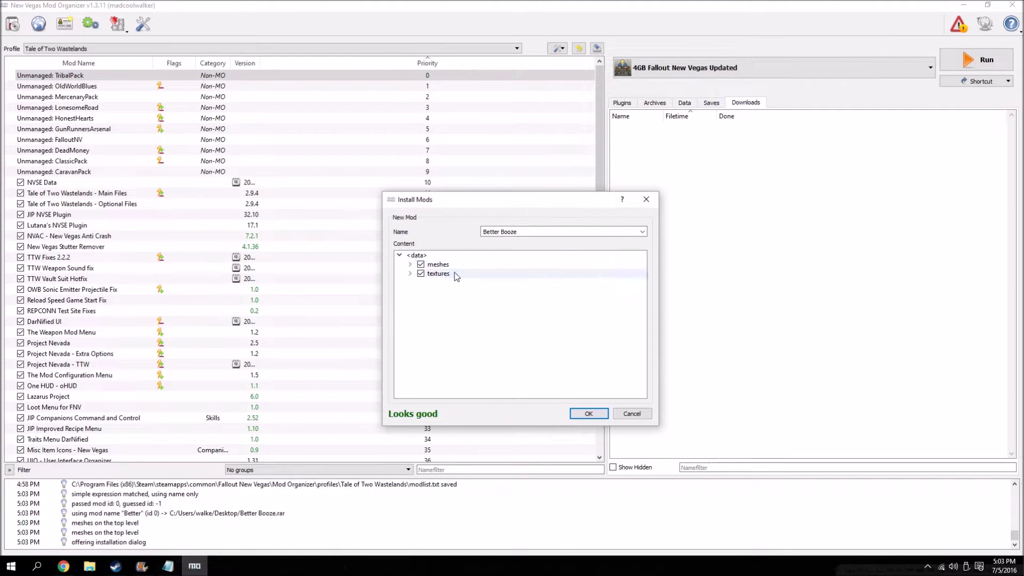
{"action": "left_click", "coordinate": [589, 414]}
{"action": "scroll", "coordinate": [494, 289], "scroll_direction": "down", "scroll_amount": 10}
{"action": "left_click", "coordinate": [20, 440]}
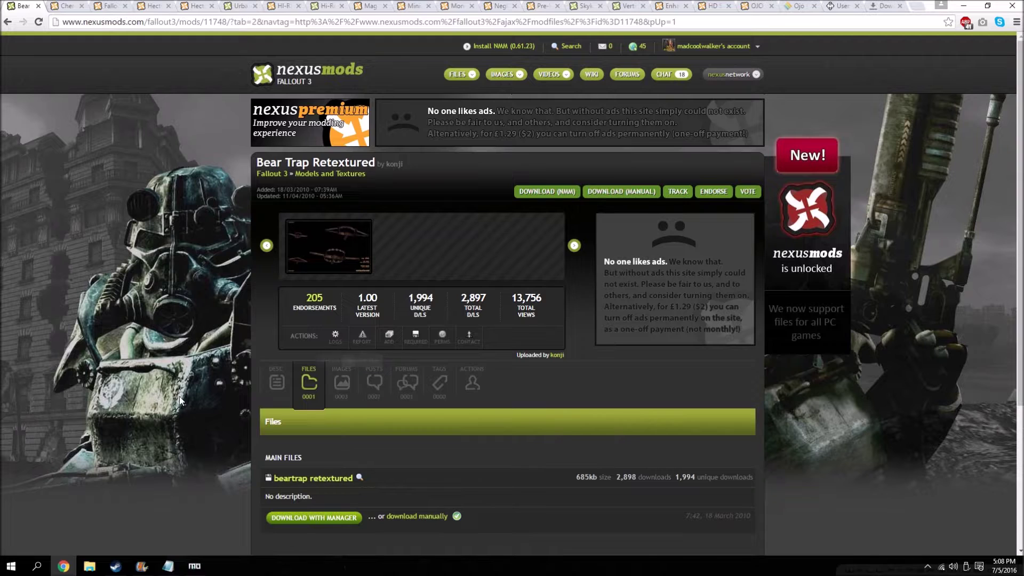
Examine the available files on the Bear Trap Retextured and Cherry Bomb HD retexture and remodel pages in Chrome.
{"action": "scroll", "coordinate": [262, 384], "scroll_direction": "down", "scroll_amount": 2}
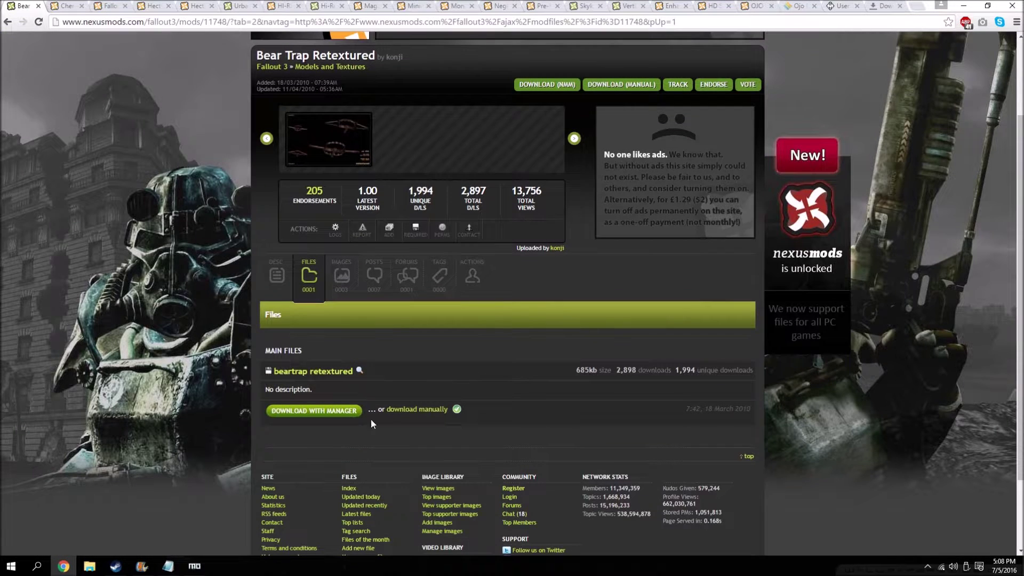
{"action": "scroll", "coordinate": [120, 89], "scroll_direction": "up", "scroll_amount": 1}
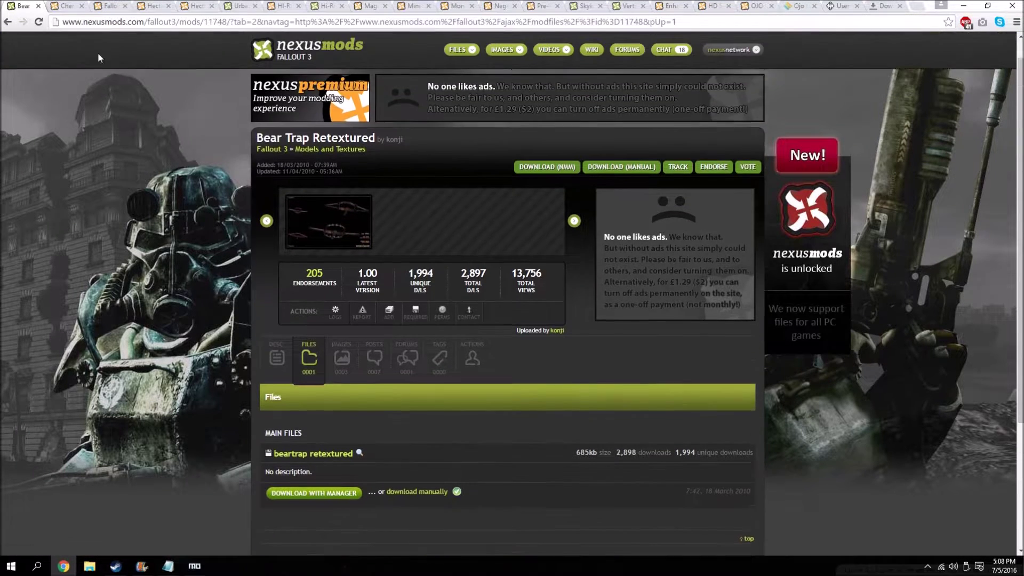
{"action": "left_click", "coordinate": [65, 6]}
{"action": "scroll", "coordinate": [388, 307], "scroll_direction": "up", "scroll_amount": 4}
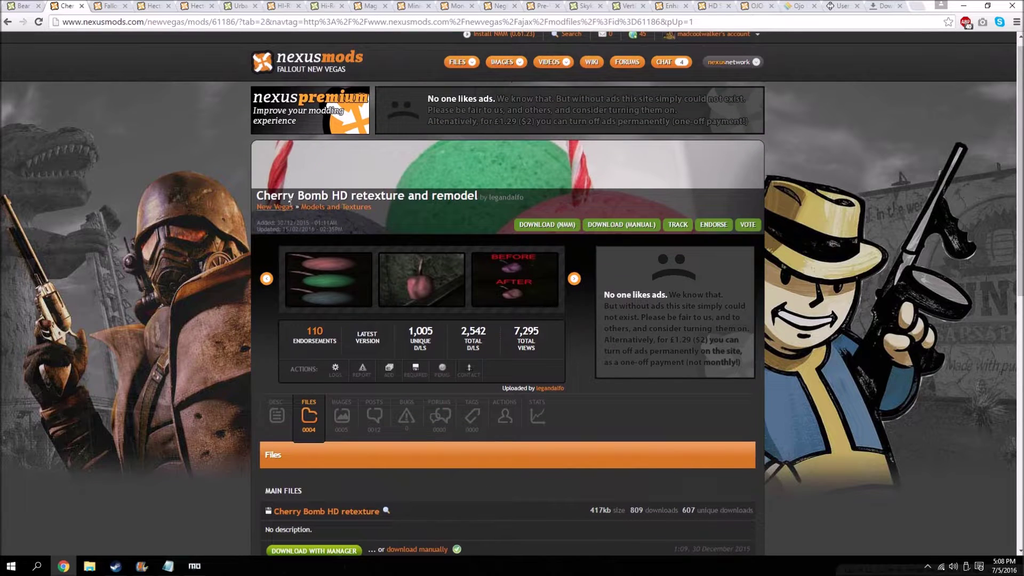
{"action": "scroll", "coordinate": [291, 199], "scroll_direction": "down", "scroll_amount": 2}
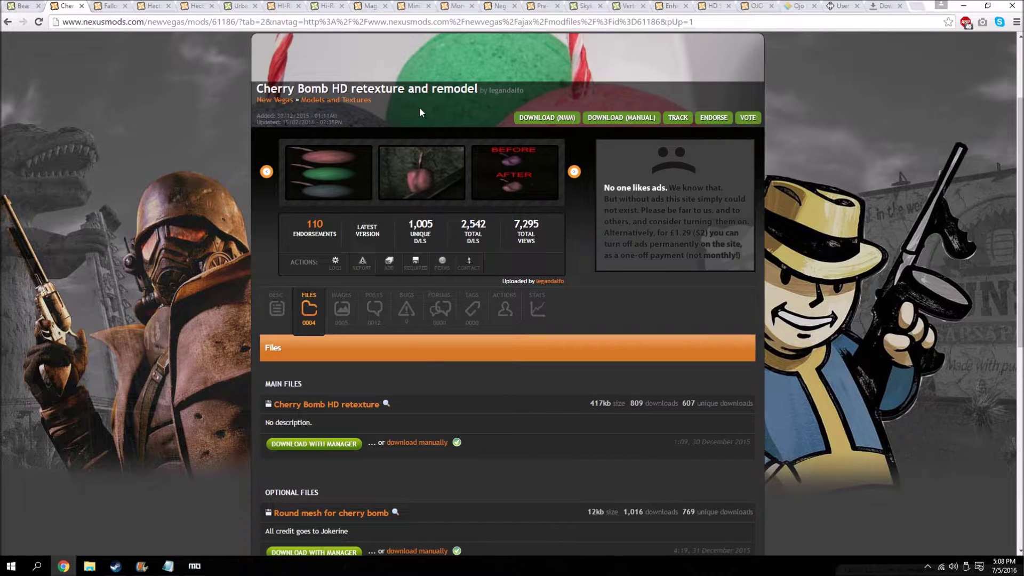
{"action": "scroll", "coordinate": [426, 107], "scroll_direction": "down", "scroll_amount": 3}
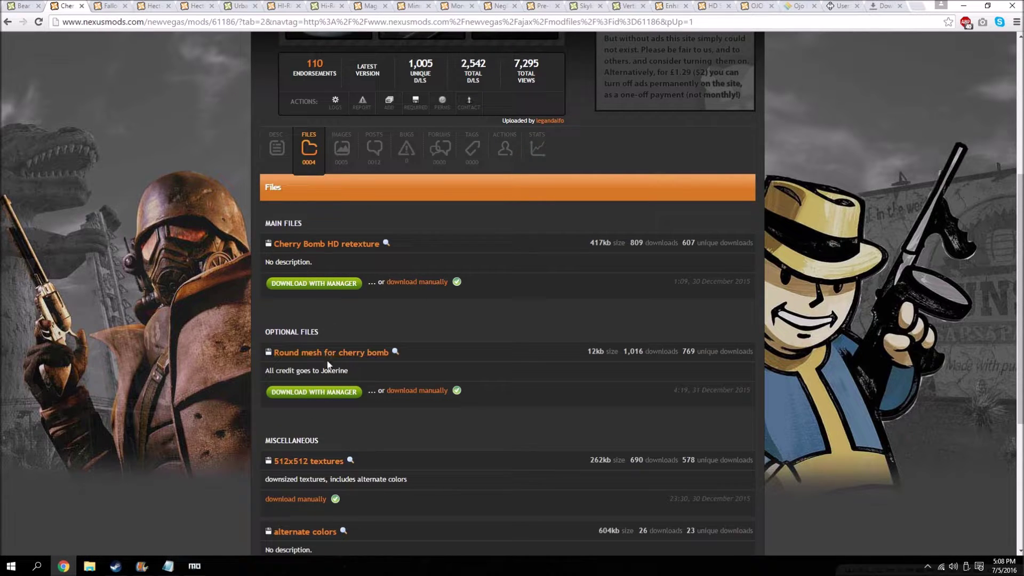
On the Fallout Food Package Retexture Compilation page, download Food compilation dirty set uncompressed 3 point Oh with the manager.
{"action": "scroll", "coordinate": [254, 404], "scroll_direction": "up", "scroll_amount": 2}
{"action": "key", "text": "ctrl+Tab"}
{"action": "scroll", "coordinate": [206, 257], "scroll_direction": "up", "scroll_amount": 5}
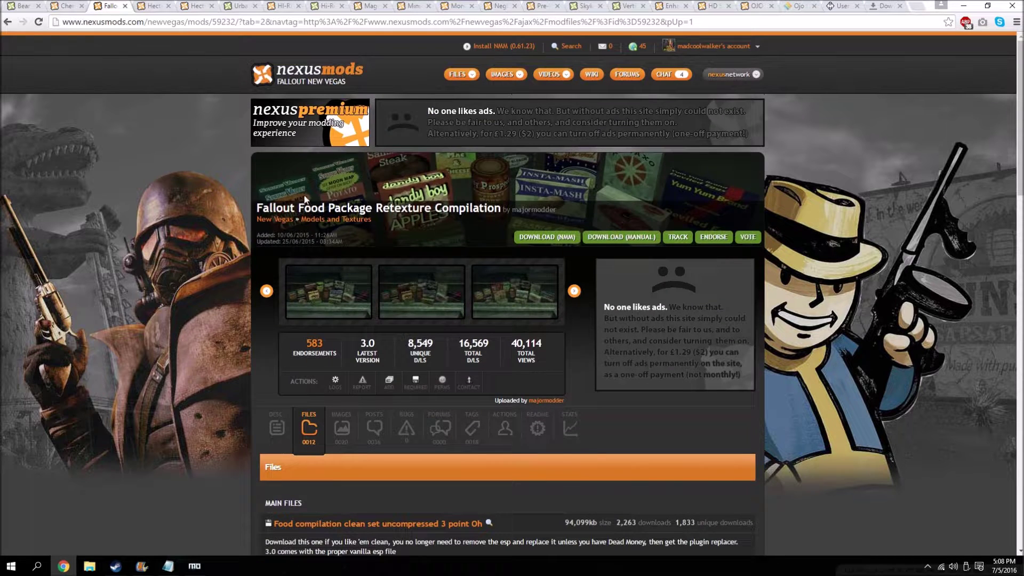
{"action": "scroll", "coordinate": [329, 326], "scroll_direction": "down", "scroll_amount": 4}
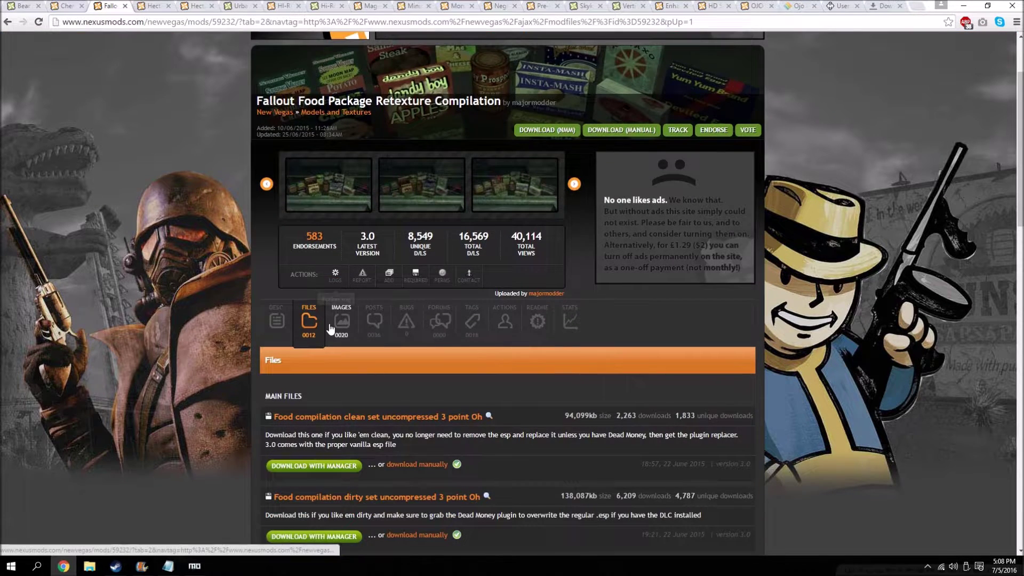
{"action": "scroll", "coordinate": [245, 298], "scroll_direction": "down", "scroll_amount": 1}
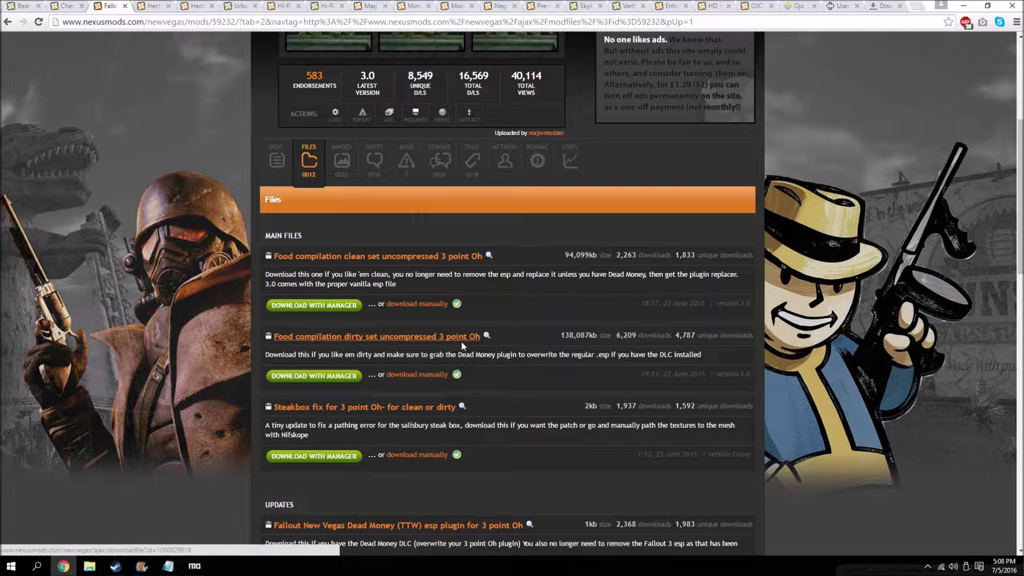
{"action": "left_click", "coordinate": [347, 376]}
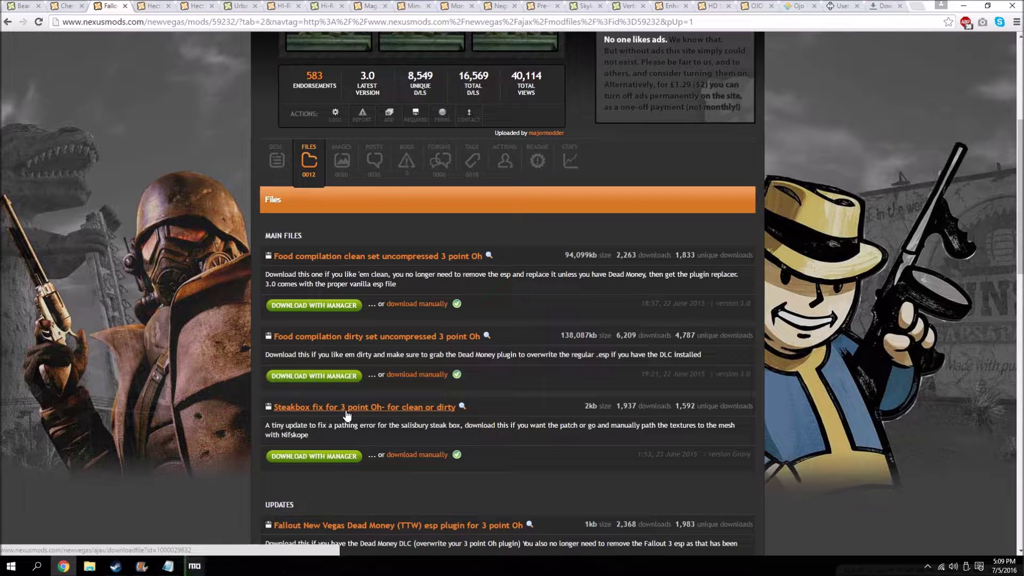
Download the Steakbox fix for 3 point Oh and the Fallout New Vegas Dead Money (TTW) esp plugin with the manager.
{"action": "scroll", "coordinate": [413, 416], "scroll_direction": "down", "scroll_amount": 2}
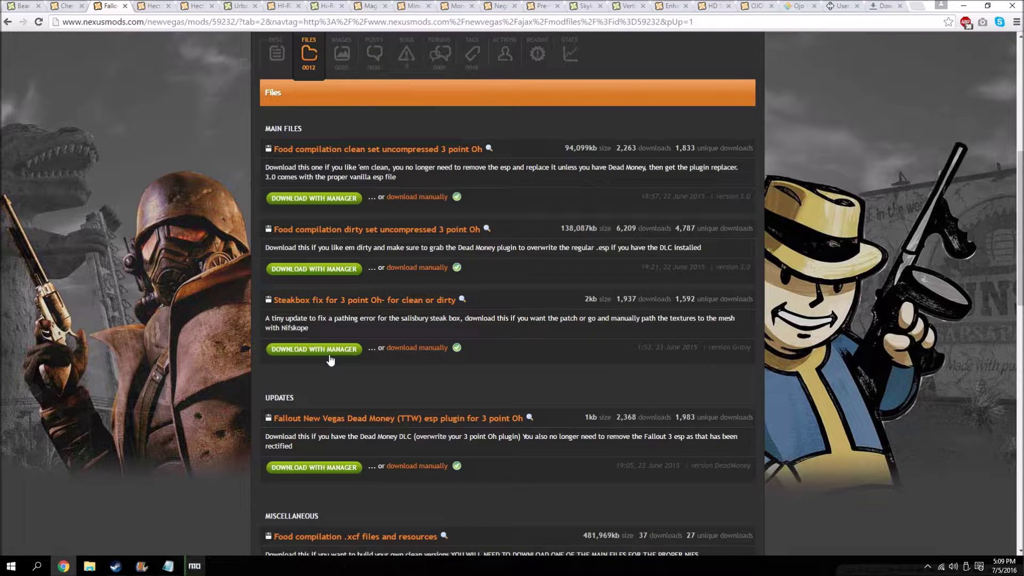
{"action": "left_click", "coordinate": [330, 359]}
{"action": "scroll", "coordinate": [330, 359], "scroll_direction": "down", "scroll_amount": 2}
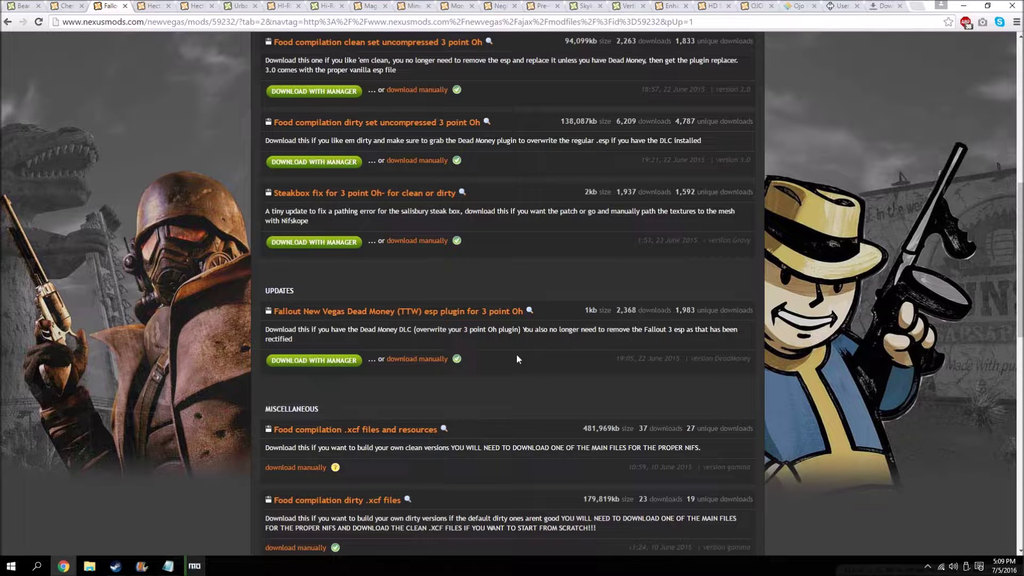
{"action": "double_click", "coordinate": [315, 363]}
{"action": "scroll", "coordinate": [224, 340], "scroll_direction": "up", "scroll_amount": 4}
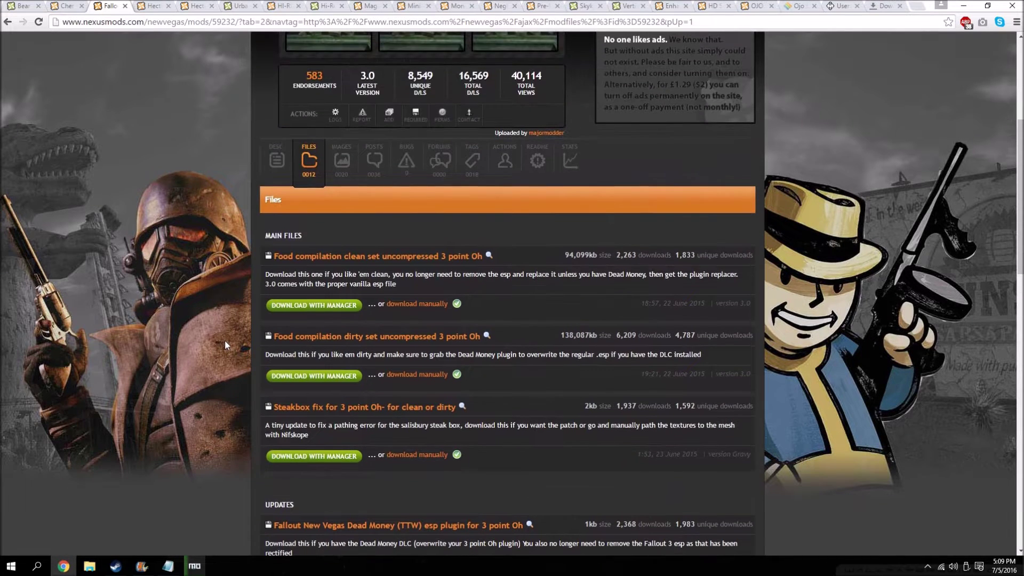
Show the files of the Hectrol Lockinterface Deluxe HighRes Retex mod and download its 2048x2048 main file with the manager.
{"action": "left_click", "coordinate": [158, 8]}
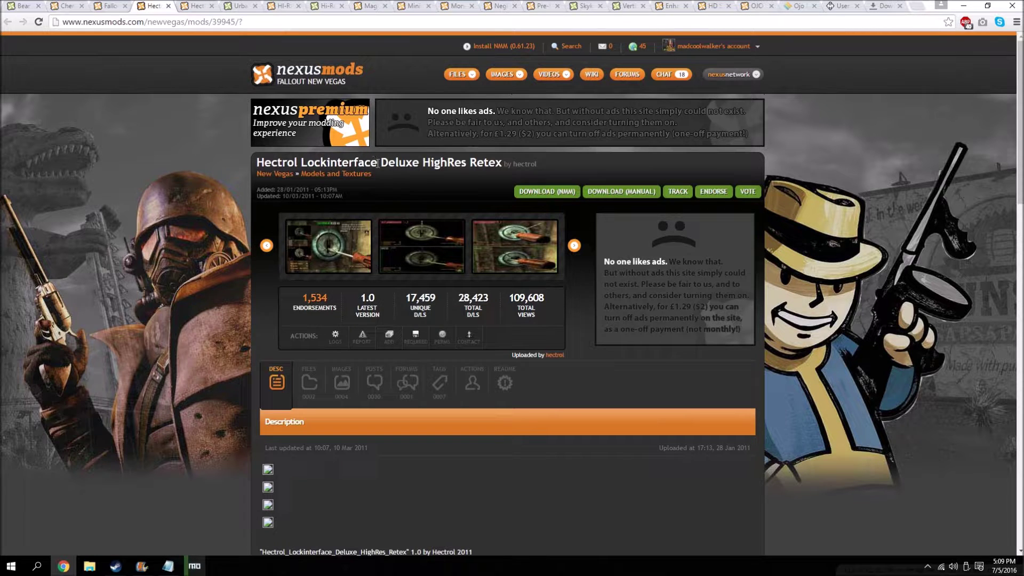
{"action": "left_click", "coordinate": [309, 379]}
{"action": "scroll", "coordinate": [331, 368], "scroll_direction": "down", "scroll_amount": 3}
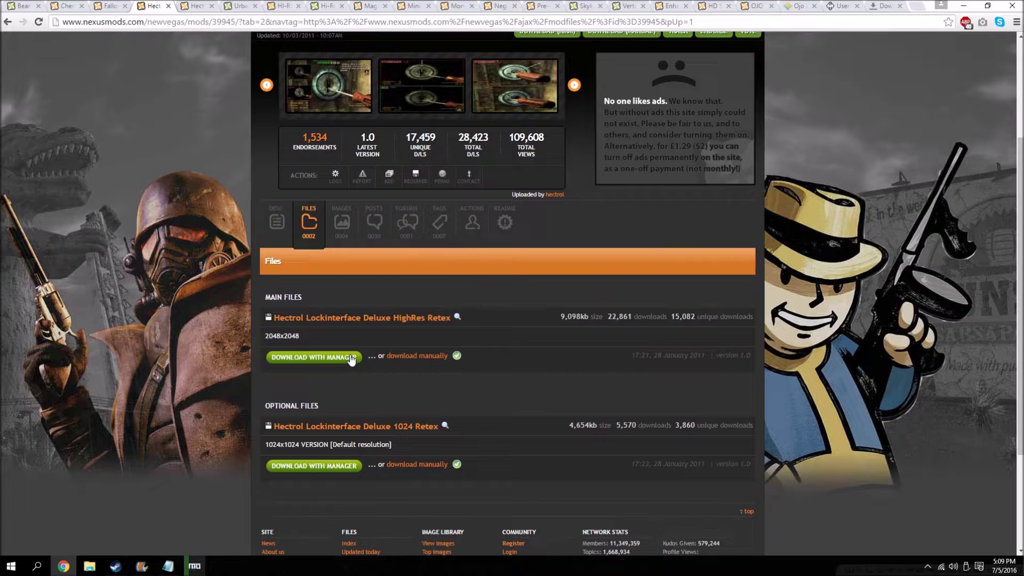
{"action": "scroll", "coordinate": [303, 382], "scroll_direction": "up", "scroll_amount": 1}
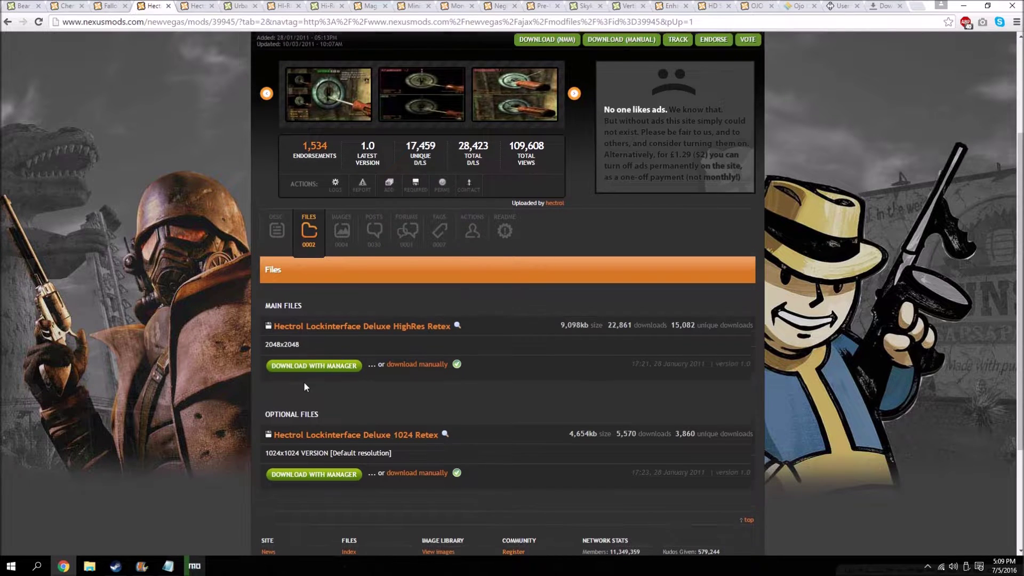
{"action": "left_click", "coordinate": [317, 413]}
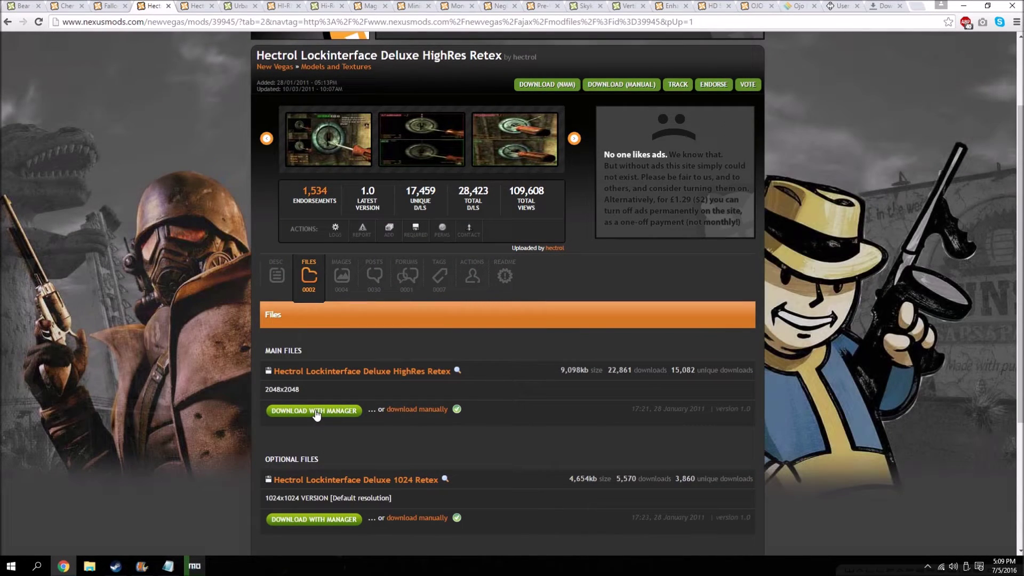
Download the 1024x1024 main file of the Hectrol Mailbox Deluxe HighRes Retex mod with the manager.
{"action": "left_click", "coordinate": [203, 3]}
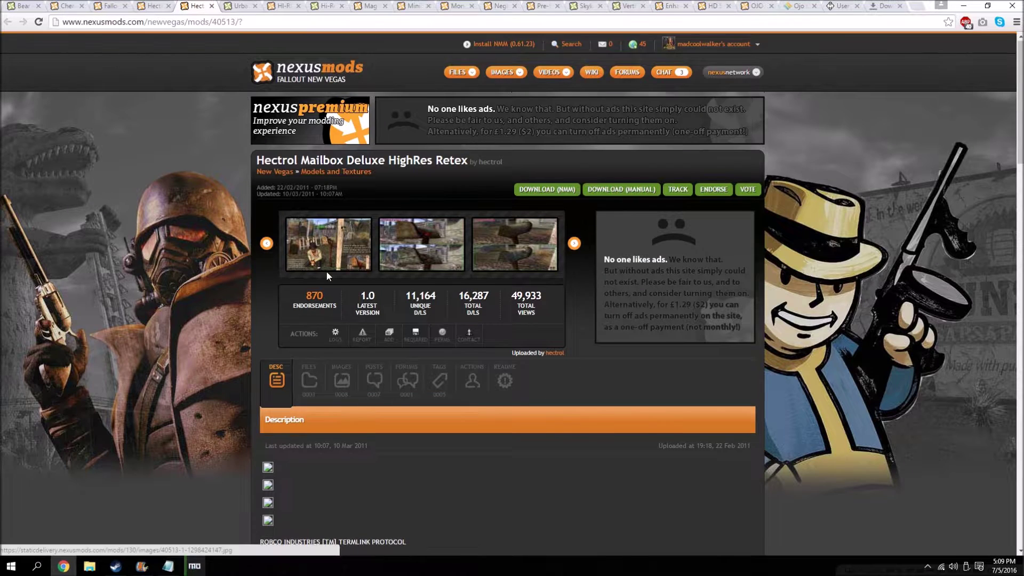
{"action": "scroll", "coordinate": [309, 310], "scroll_direction": "down", "scroll_amount": 2}
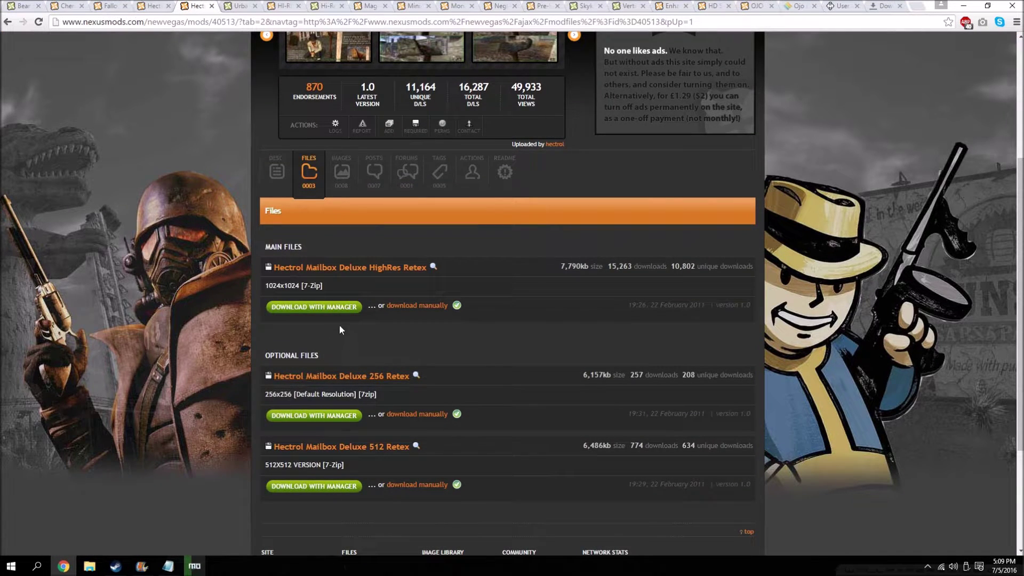
{"action": "left_click", "coordinate": [296, 309]}
Minimize the open windows and move Better Booze.rar from the desktop into the New Vegas Stuff folder inside Utilities.
{"action": "left_click", "coordinate": [963, 6]}
{"action": "left_click", "coordinate": [559, 87]}
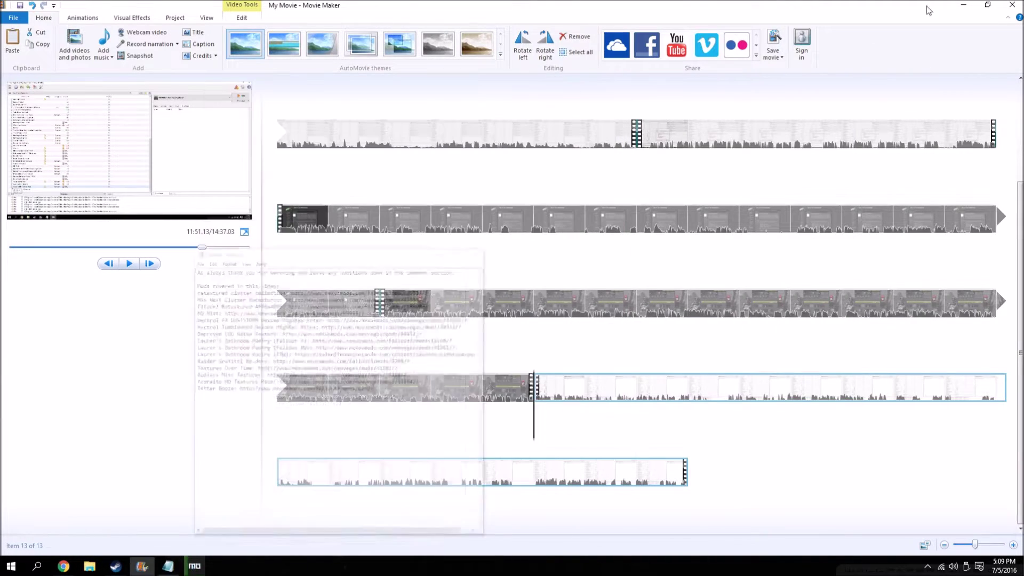
{"action": "left_click", "coordinate": [963, 6]}
{"action": "left_click", "coordinate": [963, 6]}
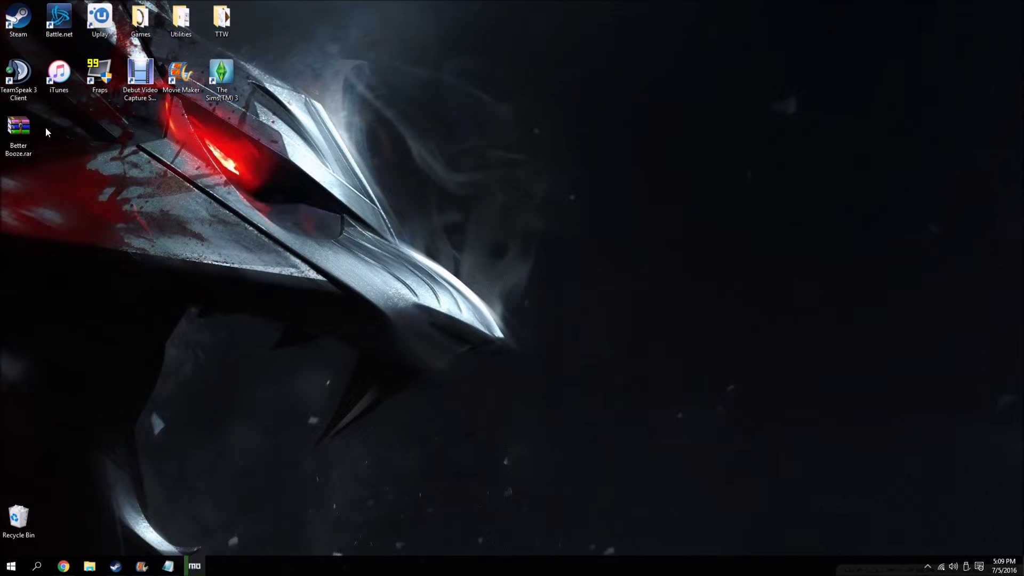
{"action": "double_click", "coordinate": [167, 21]}
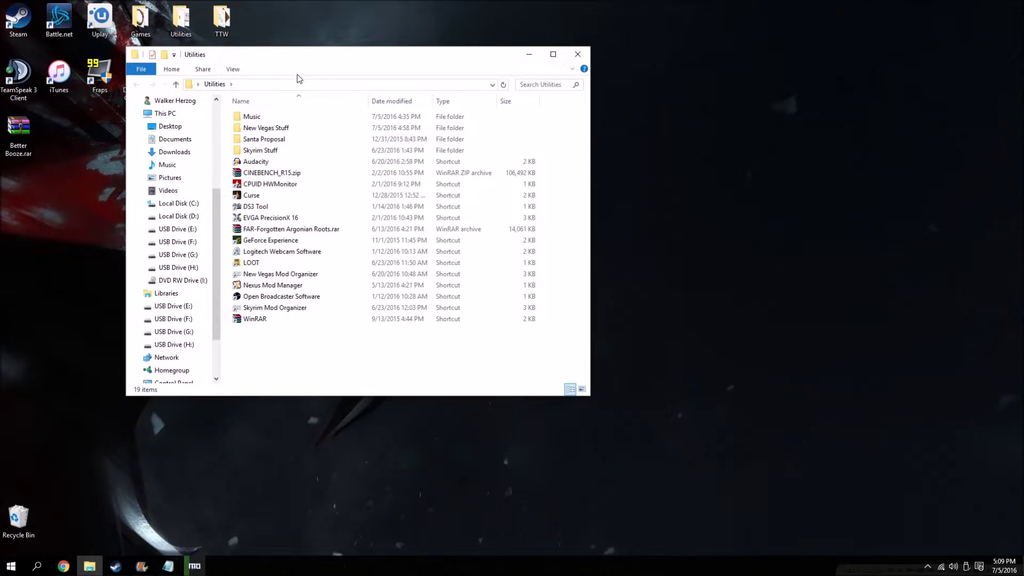
{"action": "left_click_drag", "start_coordinate": [19, 142], "coordinate": [320, 130]}
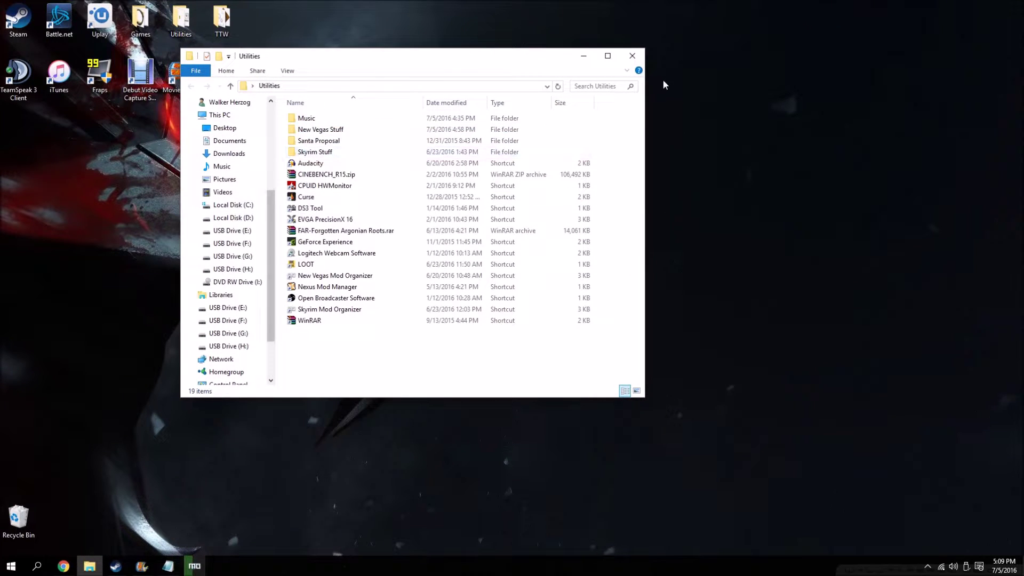
{"action": "left_click", "coordinate": [631, 59]}
Move the beartrap retextured archive from the Downloads folder to the desktop and close the folder window.
{"action": "left_click", "coordinate": [89, 566]}
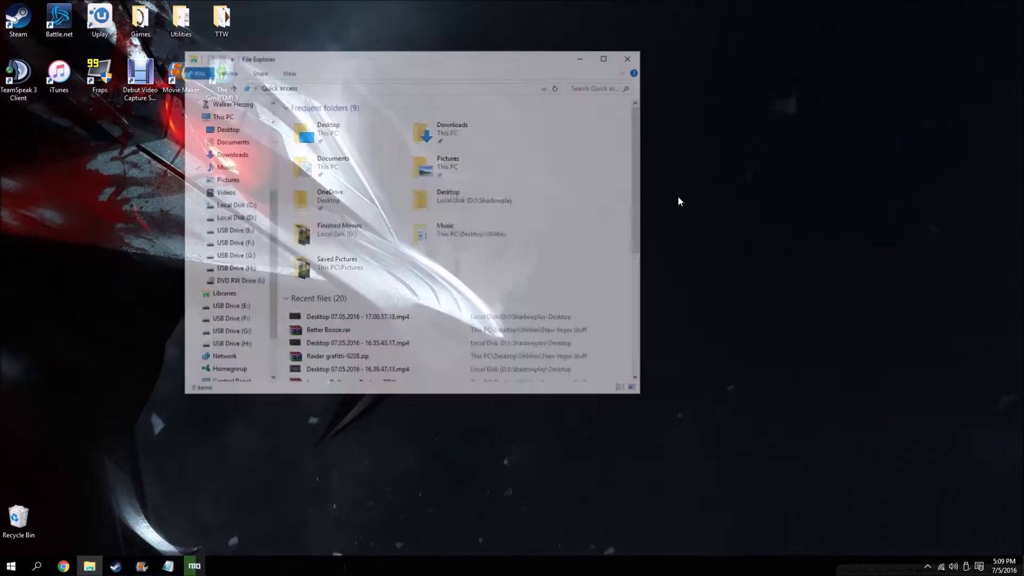
{"action": "left_click", "coordinate": [453, 131]}
{"action": "left_click_drag", "start_coordinate": [418, 60], "coordinate": [673, 58]}
{"action": "left_click", "coordinate": [419, 160]}
{"action": "left_click", "coordinate": [893, 59]}
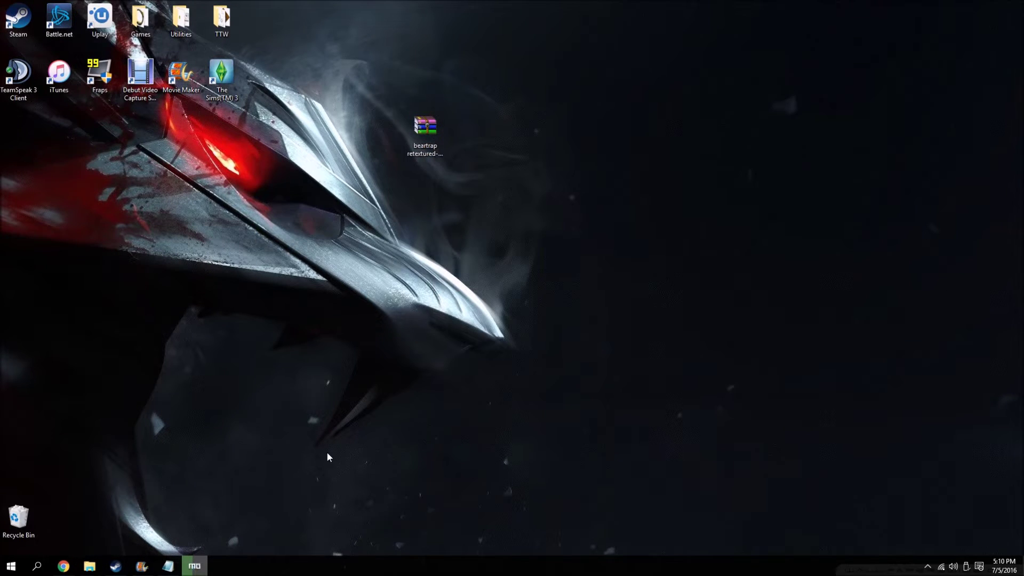
Switch to Mod Organizer and start a manual install of beartrap retextured-11748.rar from the desktop.
{"action": "left_click", "coordinate": [194, 566]}
{"action": "left_click", "coordinate": [13, 24]}
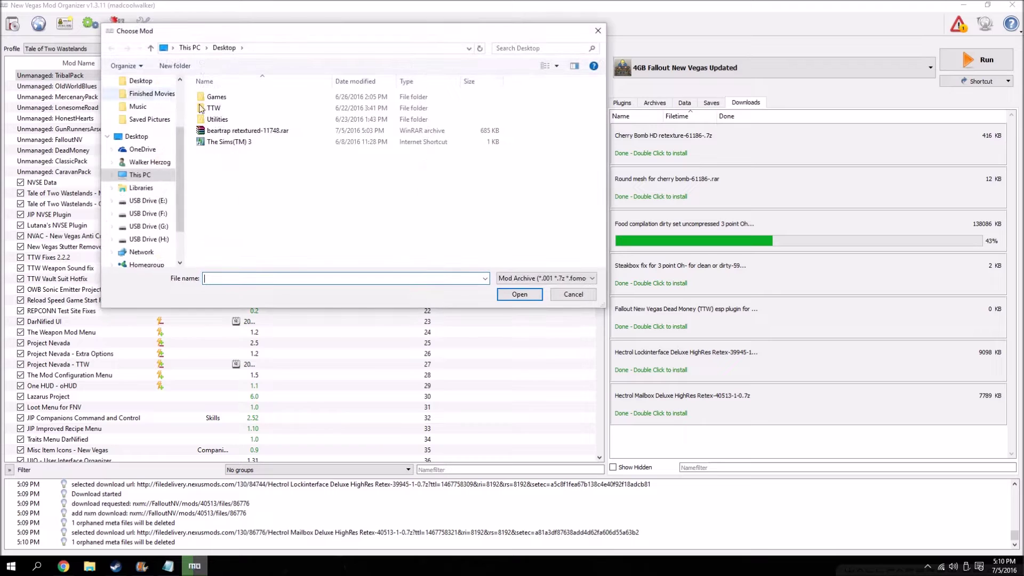
{"action": "left_click", "coordinate": [258, 147]}
{"action": "left_click", "coordinate": [521, 292]}
{"action": "left_click", "coordinate": [493, 319]}
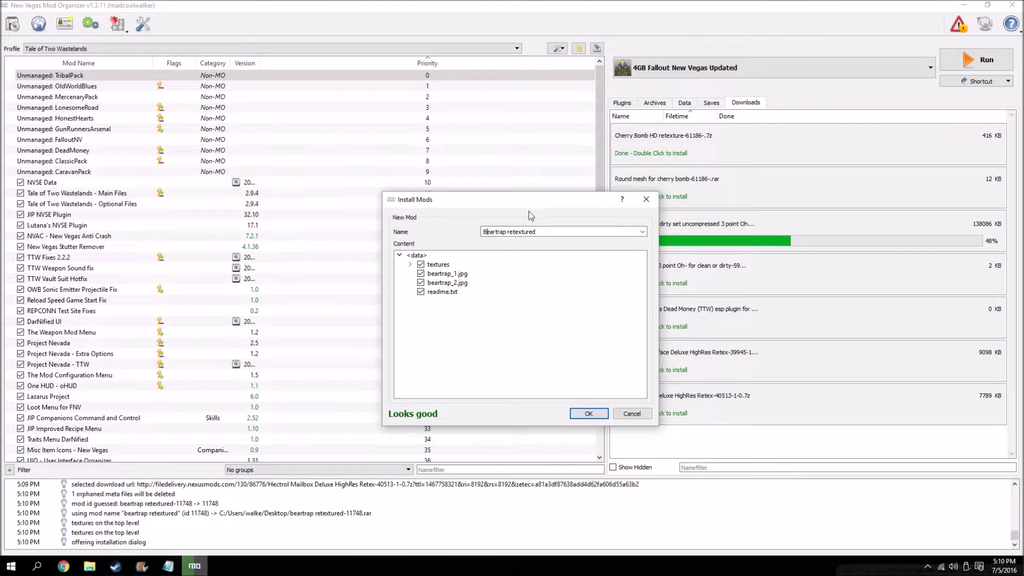
Name the mod Beartrap Retextured, exclude beartrap_1.jpg, beartrap_2.jpg and readme.txt, and install it.
{"action": "key", "text": "BackSpace"}
{"action": "type", "text": "R"}
{"action": "left_click", "coordinate": [421, 274]}
{"action": "left_click", "coordinate": [421, 283]}
{"action": "left_click", "coordinate": [421, 292]}
{"action": "left_click", "coordinate": [589, 413]}
Enable the Beartrap Retextured mod at the end of the mod list.
{"action": "scroll", "coordinate": [30, 452], "scroll_direction": "down", "scroll_amount": 10}
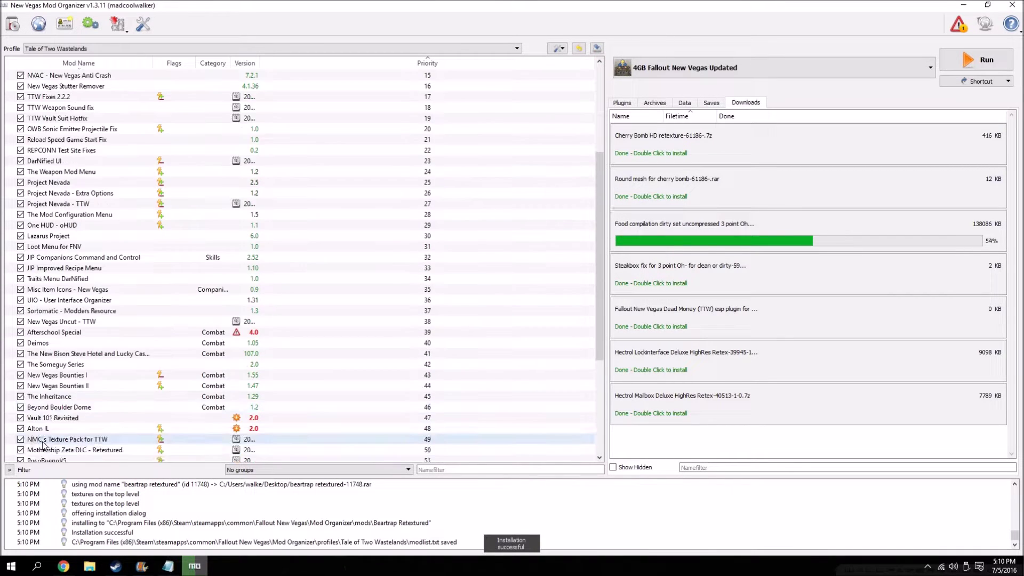
{"action": "left_click", "coordinate": [18, 440]}
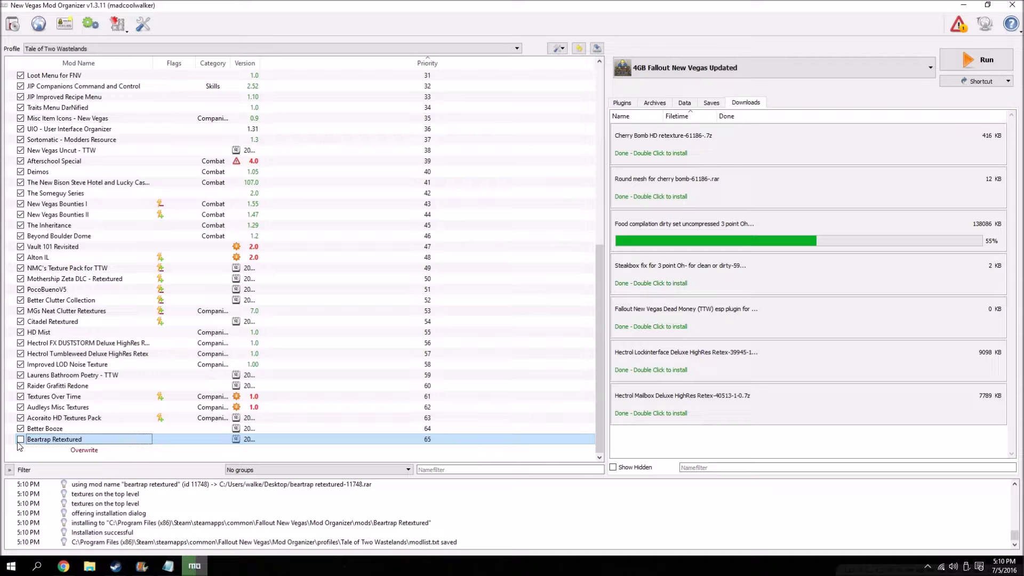
{"action": "double_click", "coordinate": [20, 441]}
{"action": "left_click", "coordinate": [704, 140]}
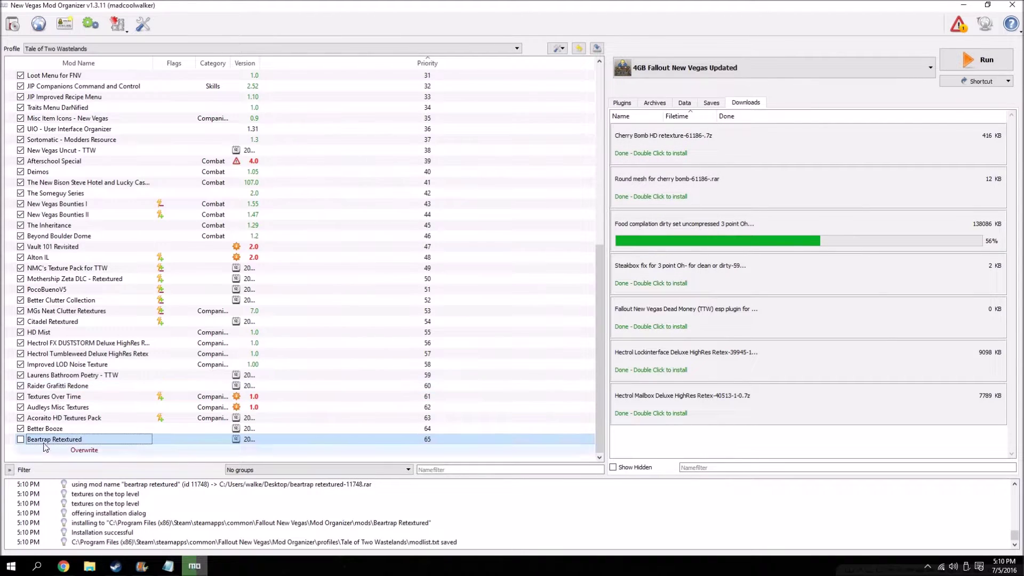
{"action": "left_click", "coordinate": [21, 439]}
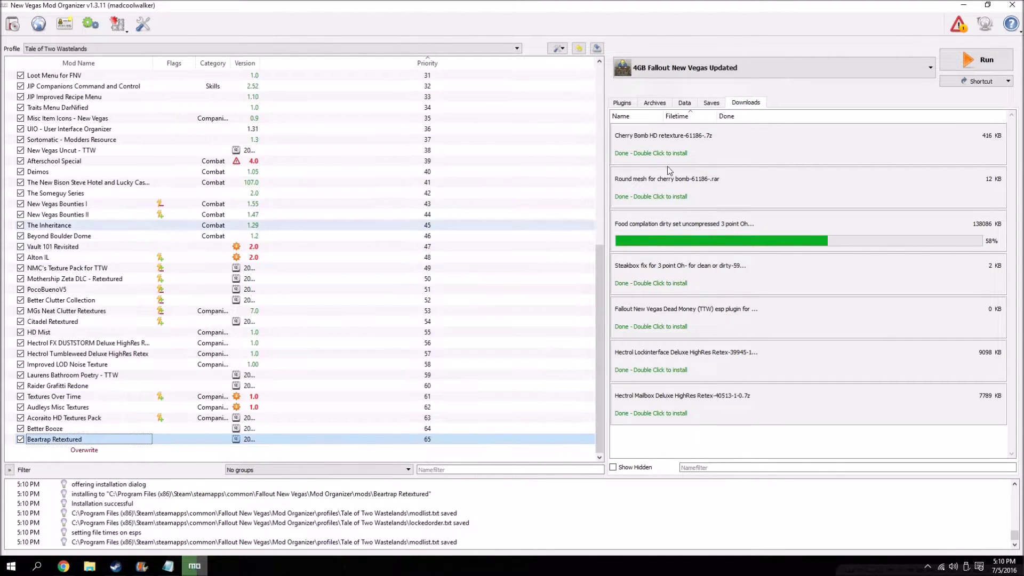
Install the Cherry Bomb HD retexture download under its suggested name and remove its archive from the downloads list.
{"action": "double_click", "coordinate": [689, 155]}
{"action": "left_click", "coordinate": [504, 324]}
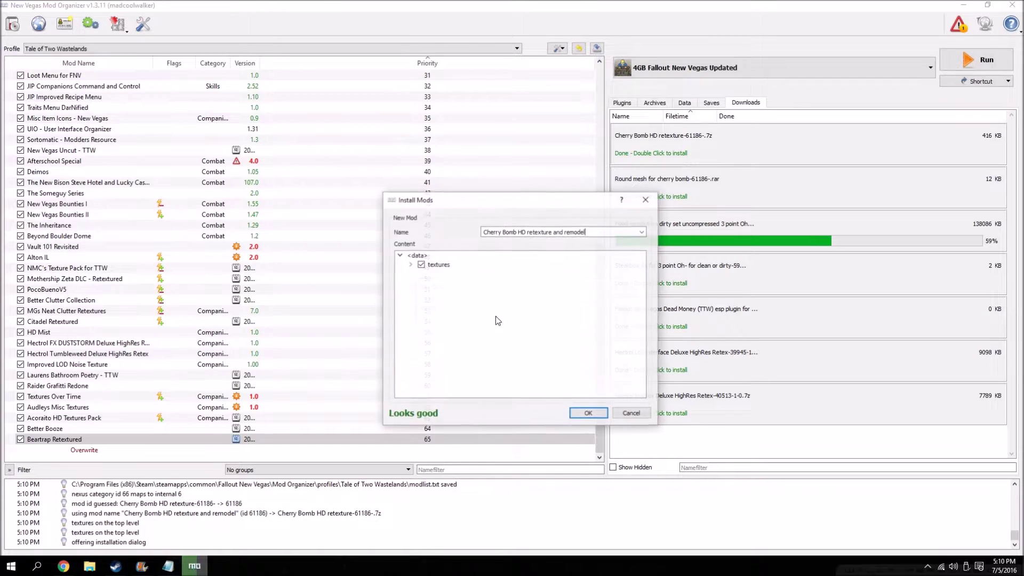
{"action": "left_click", "coordinate": [588, 414]}
{"action": "right_click", "coordinate": [691, 137]}
{"action": "left_click", "coordinate": [709, 160]}
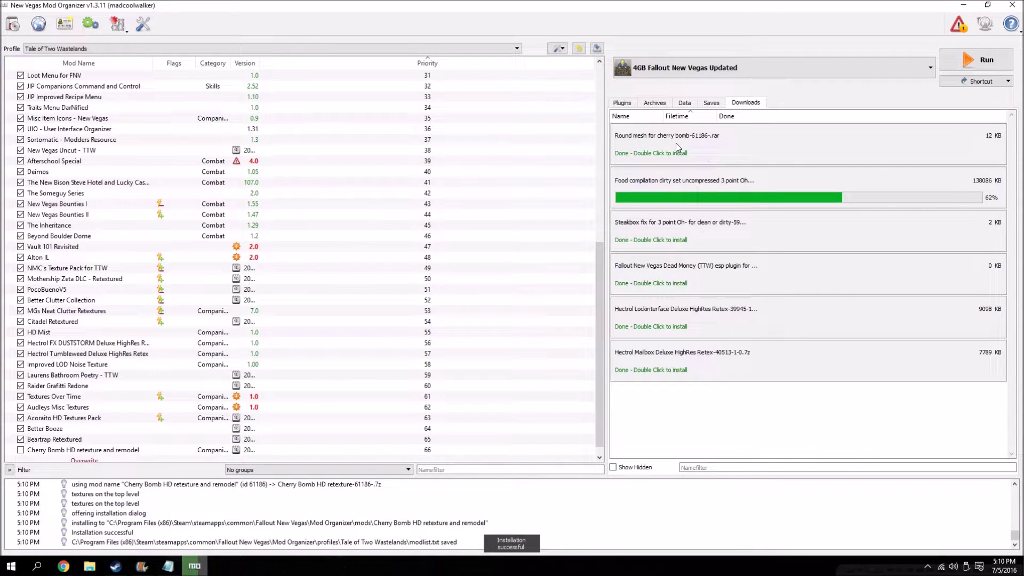
Install the cherry bomb round mesh into the existing Cherry Bomb mod, using Round Cherry Bomb v1 as data directory, and remove its archive from the downloads list.
{"action": "double_click", "coordinate": [676, 143]}
{"action": "left_click", "coordinate": [517, 327]}
{"action": "left_click", "coordinate": [410, 265]}
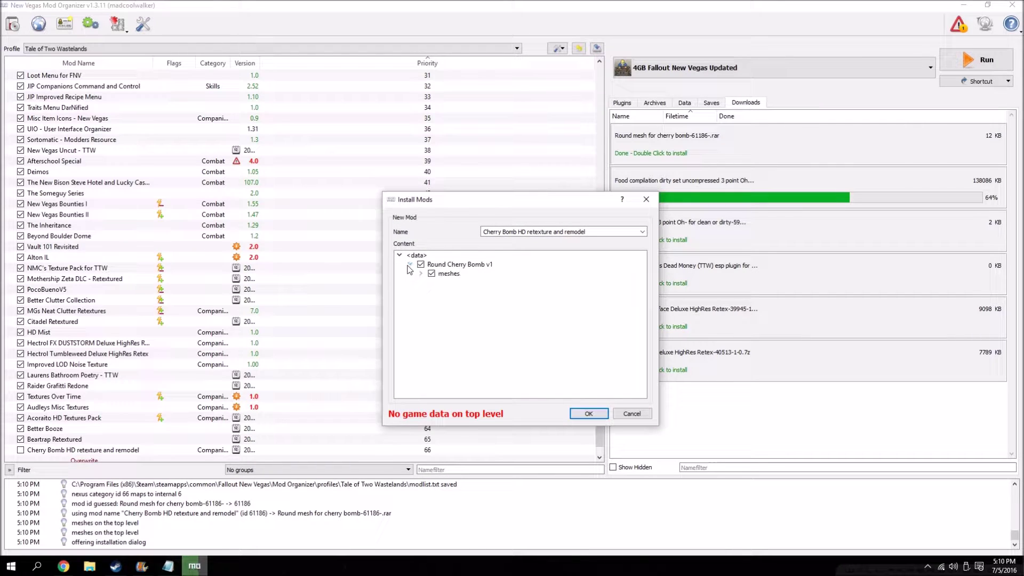
{"action": "right_click", "coordinate": [442, 275]}
{"action": "left_click", "coordinate": [466, 280]}
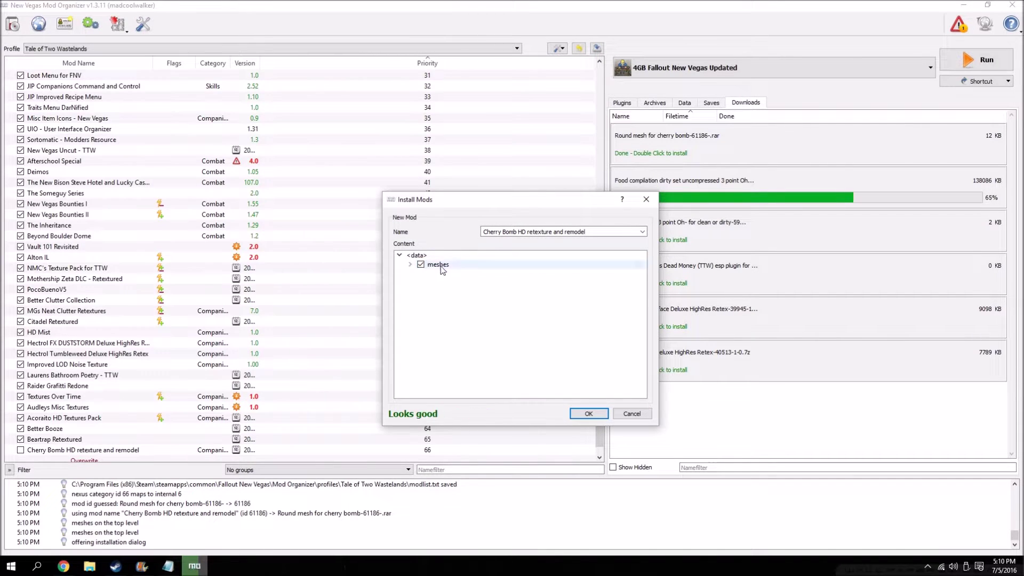
{"action": "left_click", "coordinate": [588, 414]}
{"action": "left_click", "coordinate": [486, 342]}
{"action": "right_click", "coordinate": [661, 144]}
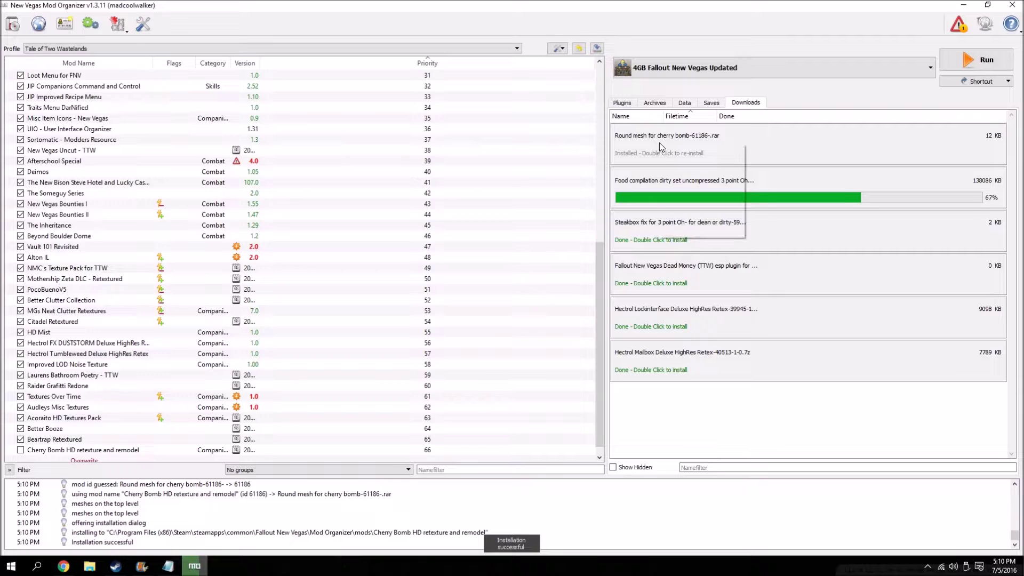
{"action": "left_click", "coordinate": [704, 175]}
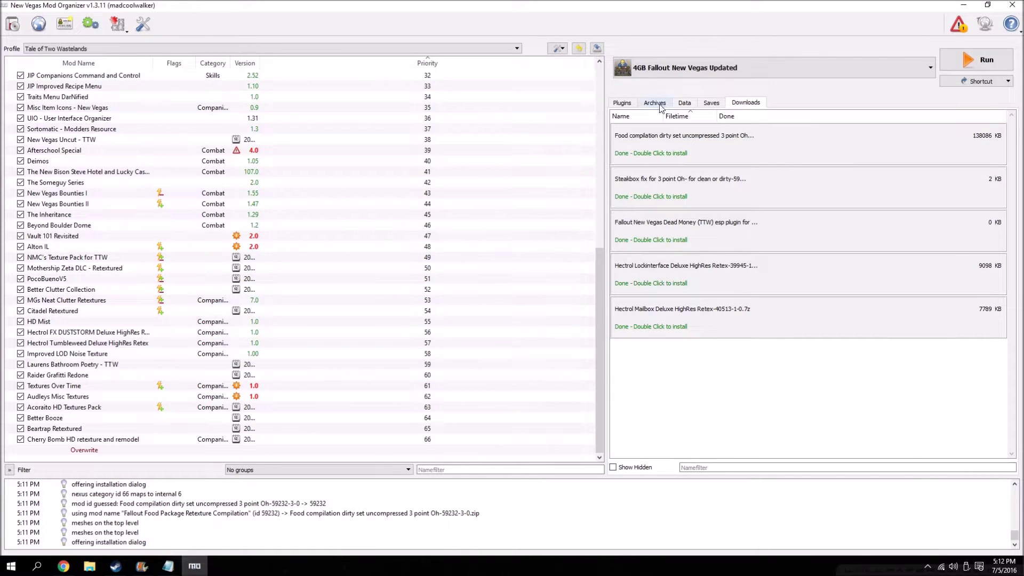
Set up a manual install of the dirty food compilation, excluding the majormodder's Food Collection-readme folder and all four .jpg preview images.
{"action": "double_click", "coordinate": [638, 142]}
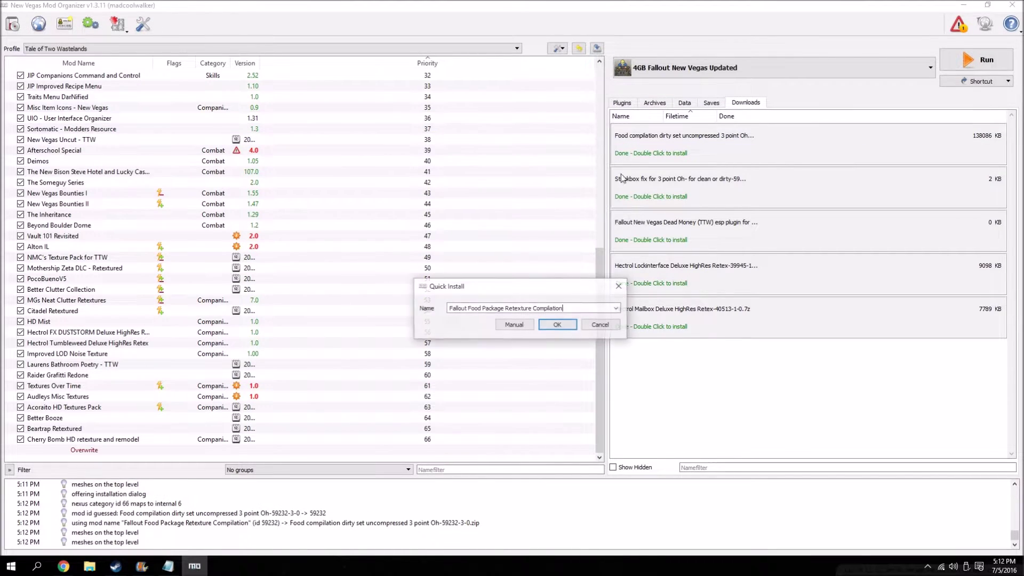
{"action": "left_click", "coordinate": [515, 324]}
{"action": "left_click", "coordinate": [409, 264]}
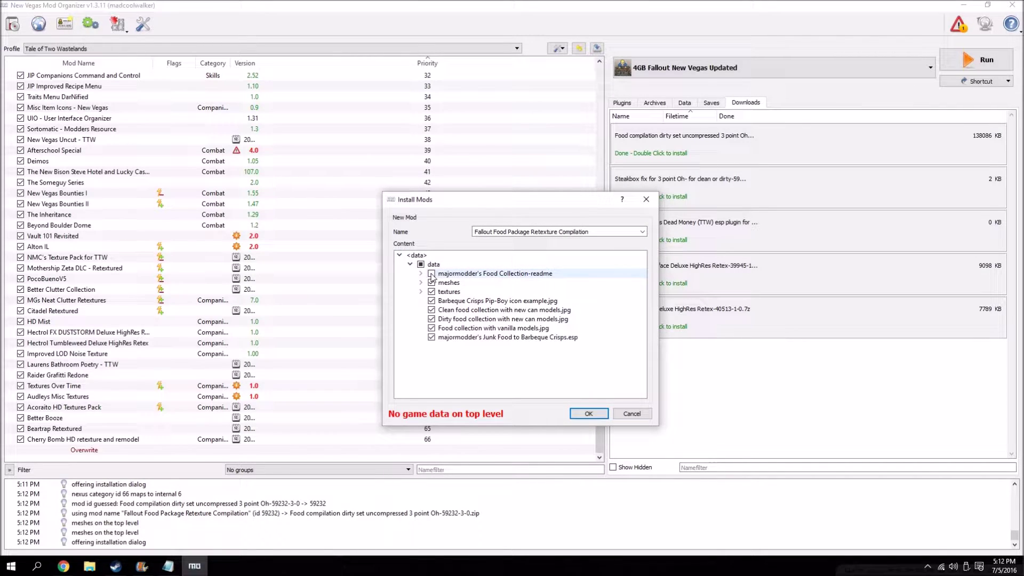
{"action": "left_click", "coordinate": [436, 301]}
{"action": "left_click", "coordinate": [432, 310]}
{"action": "left_click", "coordinate": [431, 327]}
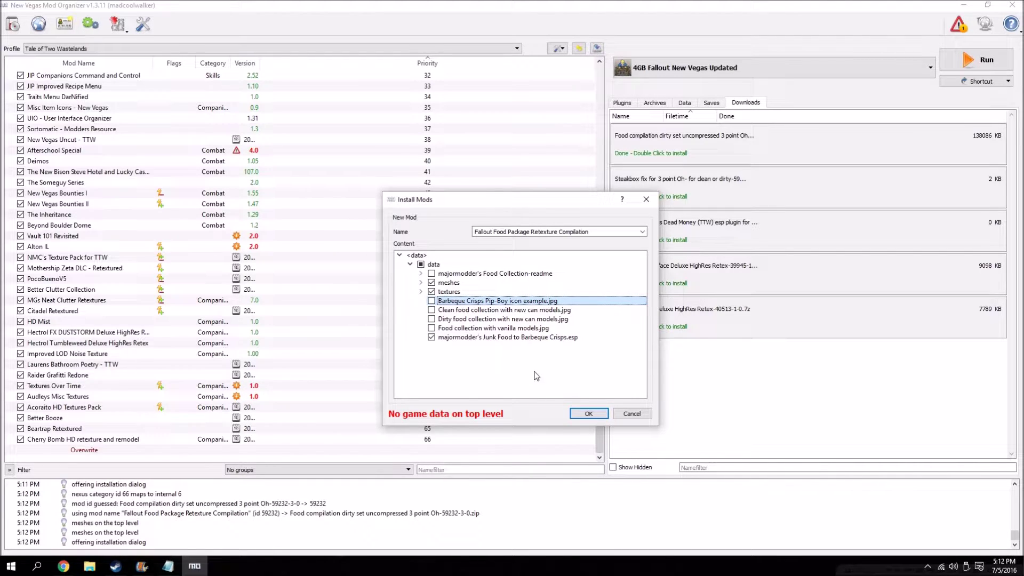
Use the data folder as data directory and install the mod as Fallout Food Package Retexture Compilation.
{"action": "right_click", "coordinate": [468, 264]}
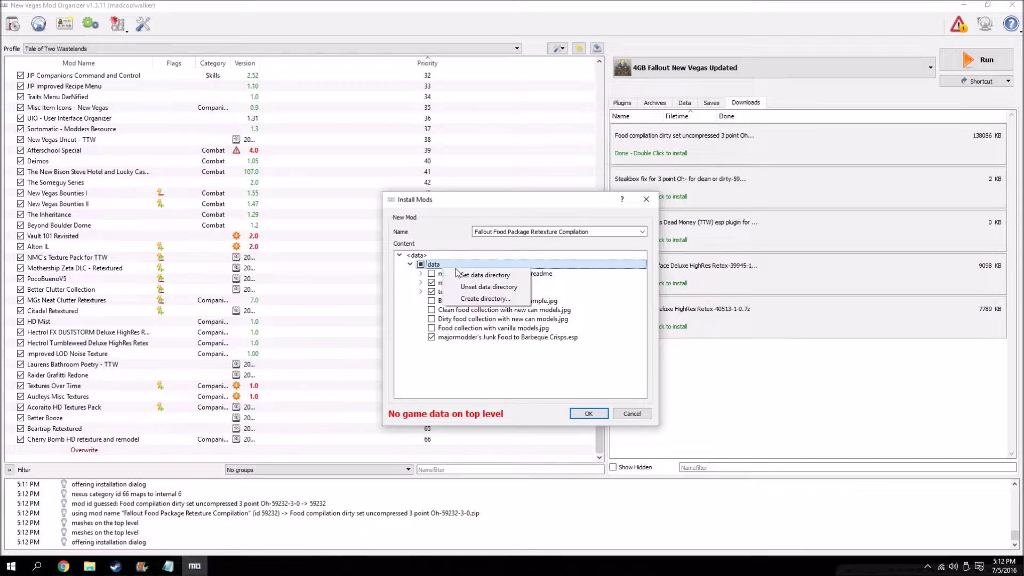
{"action": "left_click", "coordinate": [474, 272]}
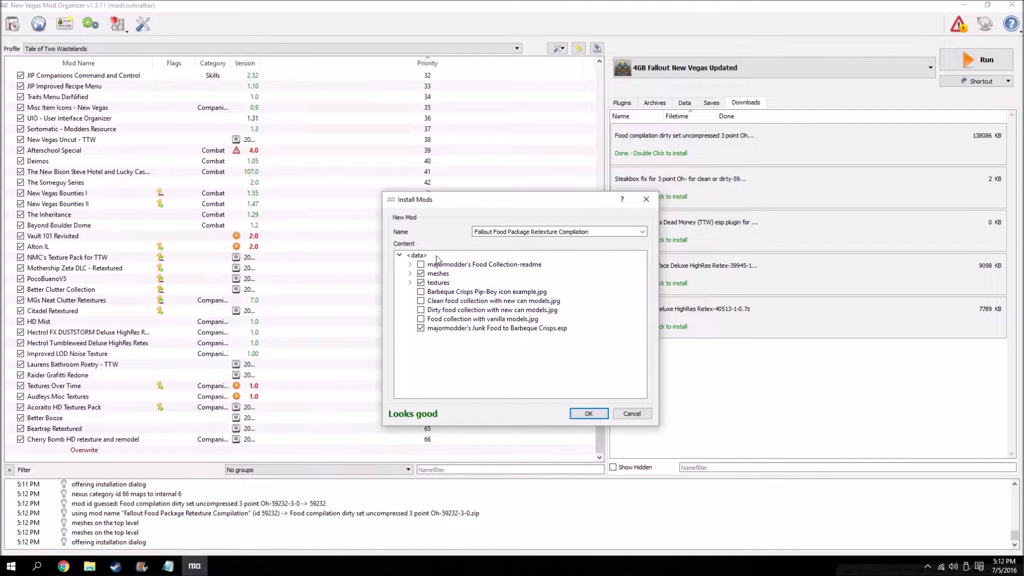
{"action": "left_click", "coordinate": [589, 414]}
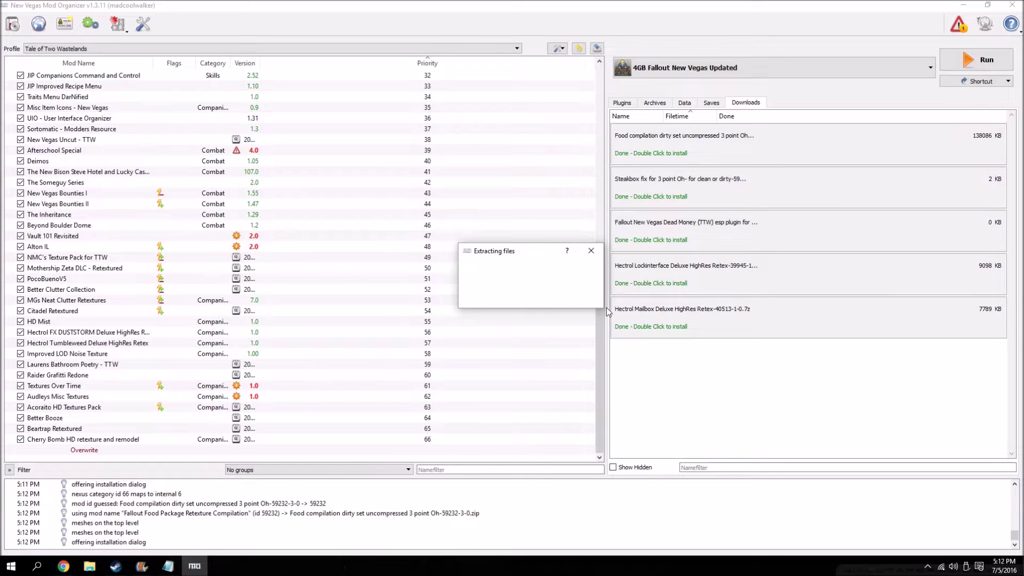
Install the Steakbox fix download into the existing Fallout Food Package Retexture Compilation mod, using its top folder as data directory.
{"action": "double_click", "coordinate": [693, 183]}
{"action": "left_click", "coordinate": [508, 326]}
{"action": "left_click", "coordinate": [409, 265]}
{"action": "right_click", "coordinate": [424, 265]}
{"action": "left_click", "coordinate": [454, 269]}
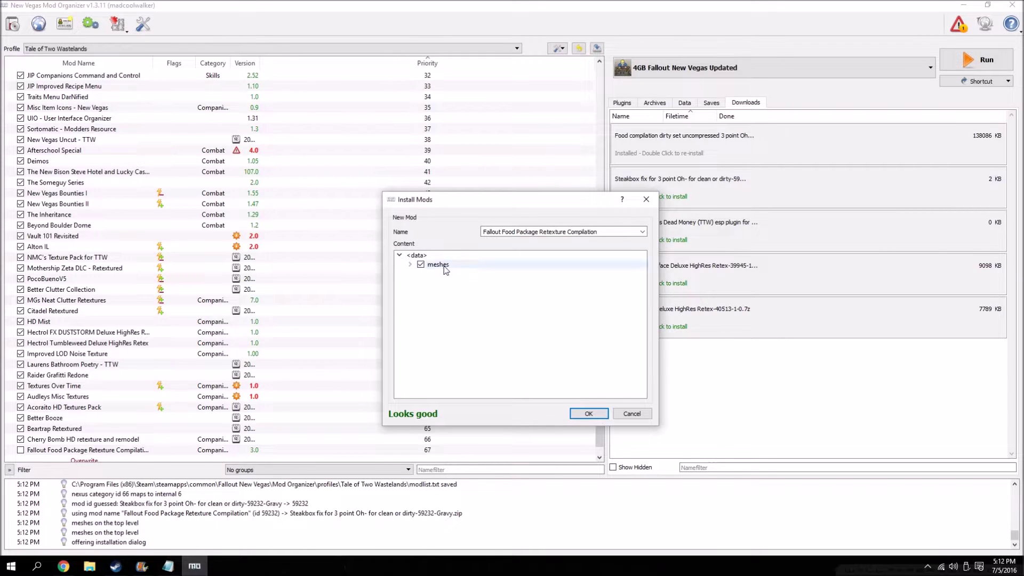
{"action": "left_click", "coordinate": [587, 414]}
{"action": "left_click", "coordinate": [482, 338]}
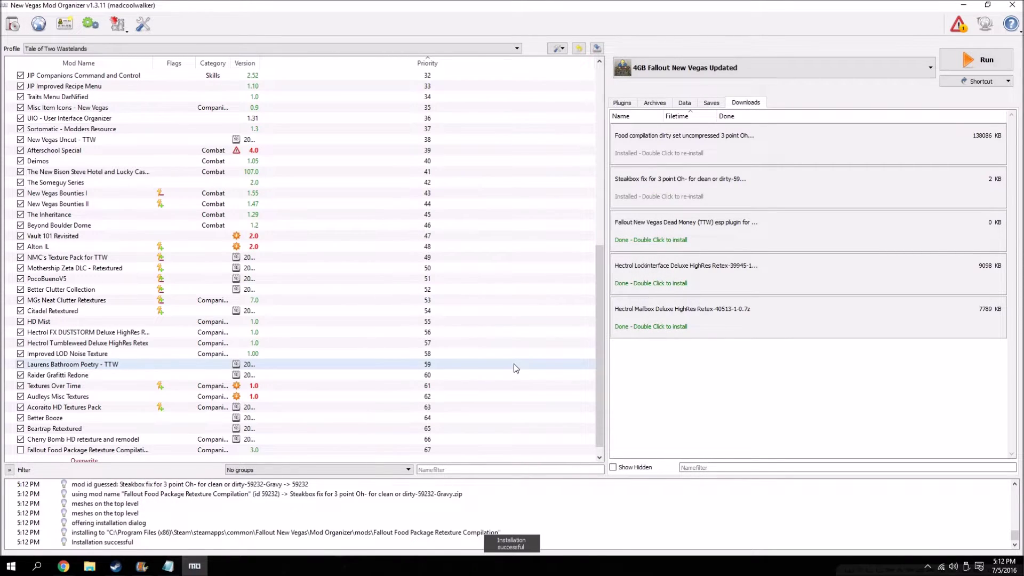
Install the Dead Money (TTW) esp plugin into the existing Fallout Food Package Retexture Compilation mod, using its top folder as data directory.
{"action": "double_click", "coordinate": [660, 239]}
{"action": "left_click", "coordinate": [528, 291]}
{"action": "left_click", "coordinate": [399, 231]}
{"action": "right_click", "coordinate": [424, 233]}
{"action": "left_click", "coordinate": [436, 240]}
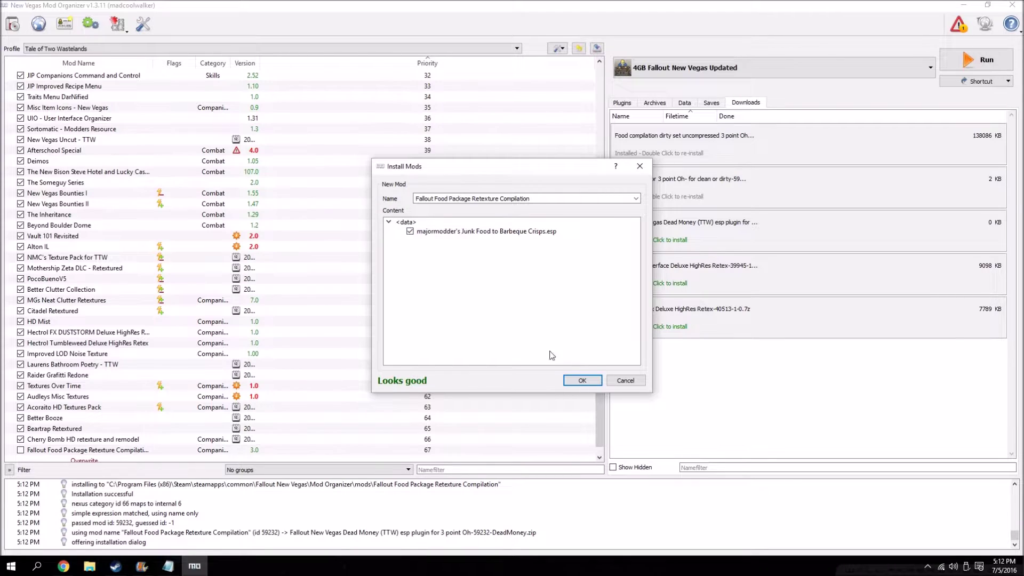
{"action": "left_click", "coordinate": [581, 381]}
{"action": "left_click", "coordinate": [476, 341]}
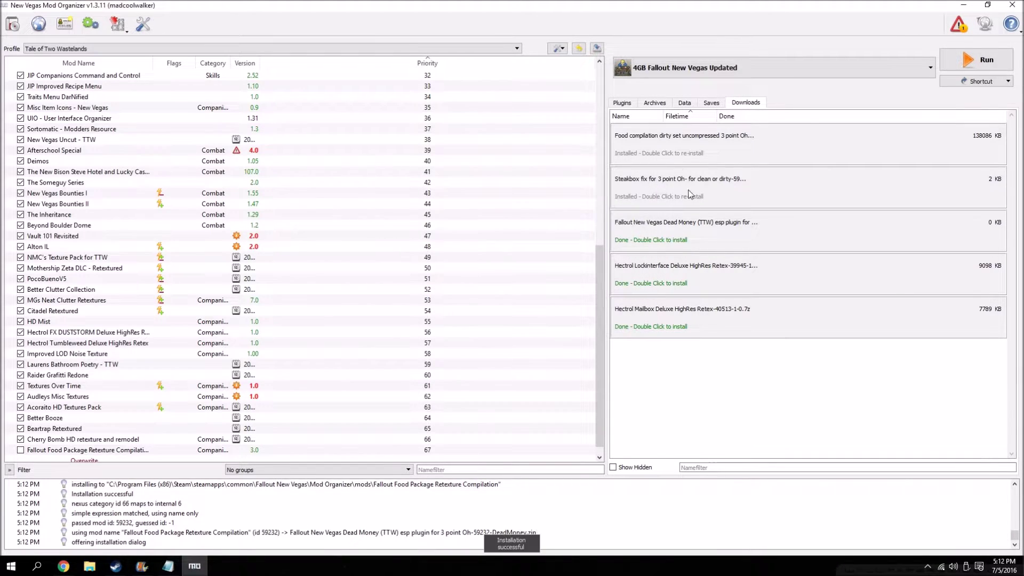
Remove the food compilation, Steakbox fix and Dead Money plugin archives from the downloads list.
{"action": "right_click", "coordinate": [677, 153]}
{"action": "left_click", "coordinate": [721, 183]}
{"action": "right_click", "coordinate": [673, 141]}
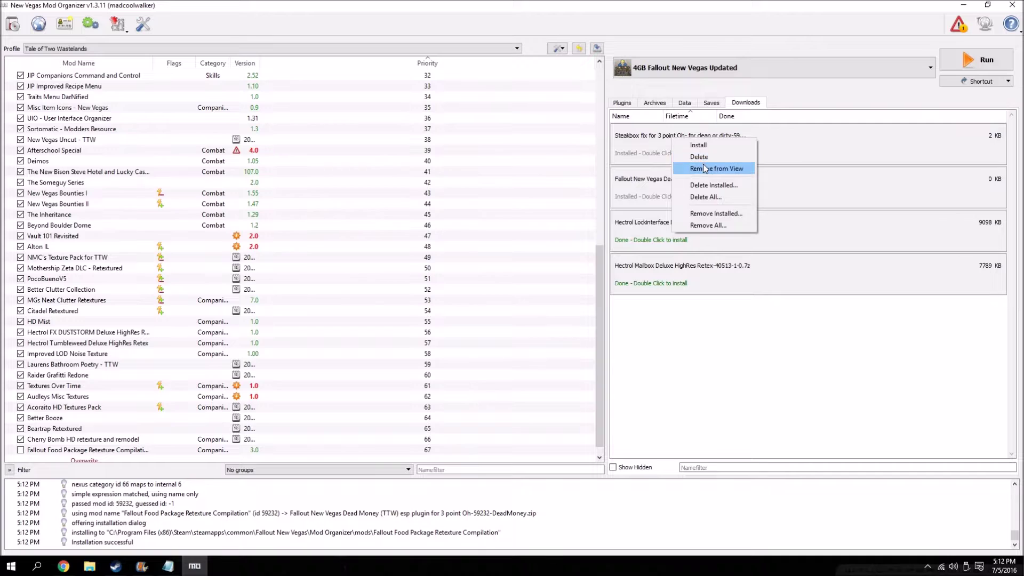
{"action": "left_click", "coordinate": [703, 164]}
{"action": "right_click", "coordinate": [680, 145]}
{"action": "left_click", "coordinate": [709, 178]}
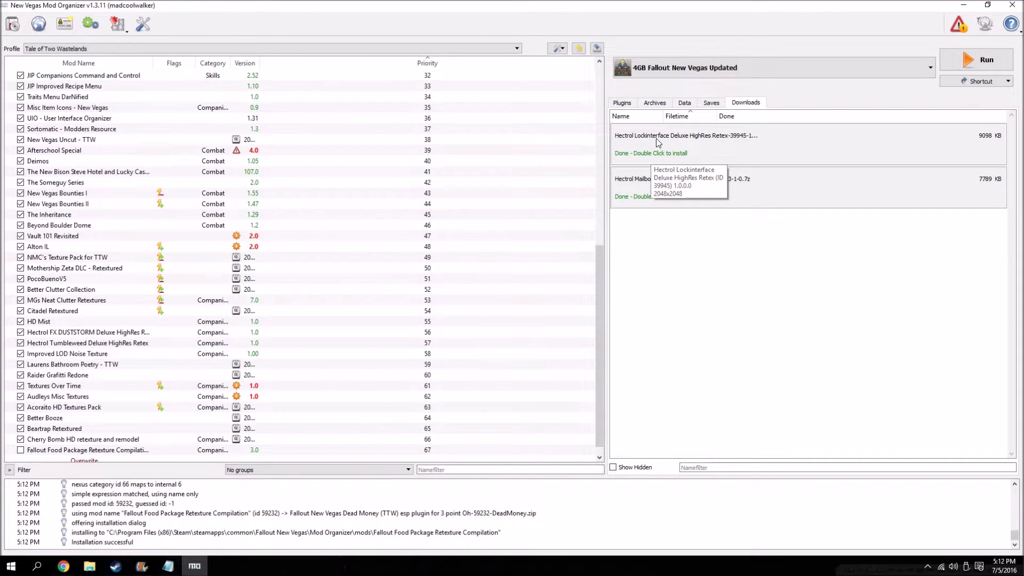
Set up a manual install of the Hectrol Lockinterface Deluxe HighRes Retex, excluding the Images folder and Instructions_Instrucciones.txt.
{"action": "double_click", "coordinate": [655, 140]}
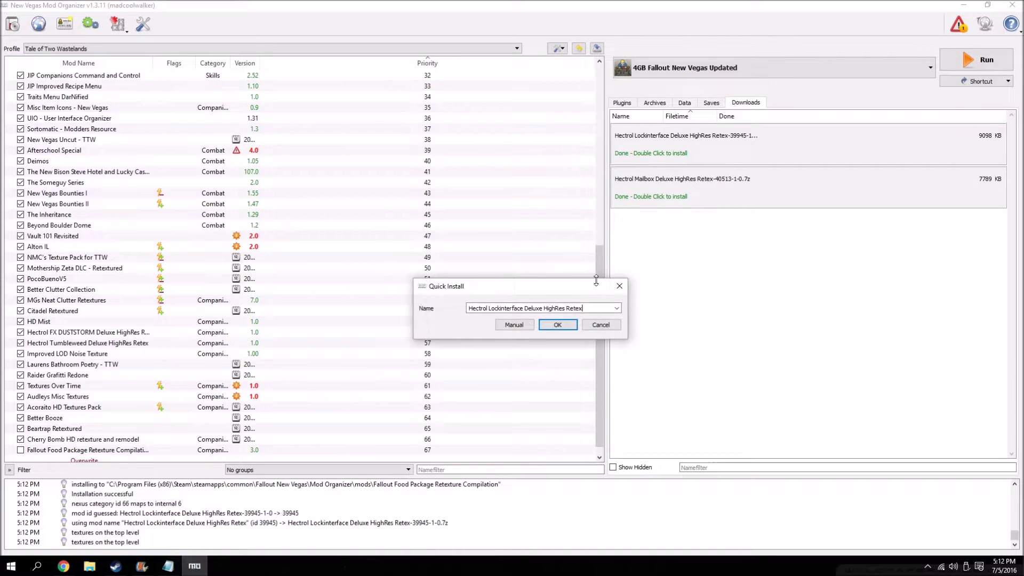
{"action": "left_click", "coordinate": [514, 324]}
{"action": "left_click", "coordinate": [410, 263]}
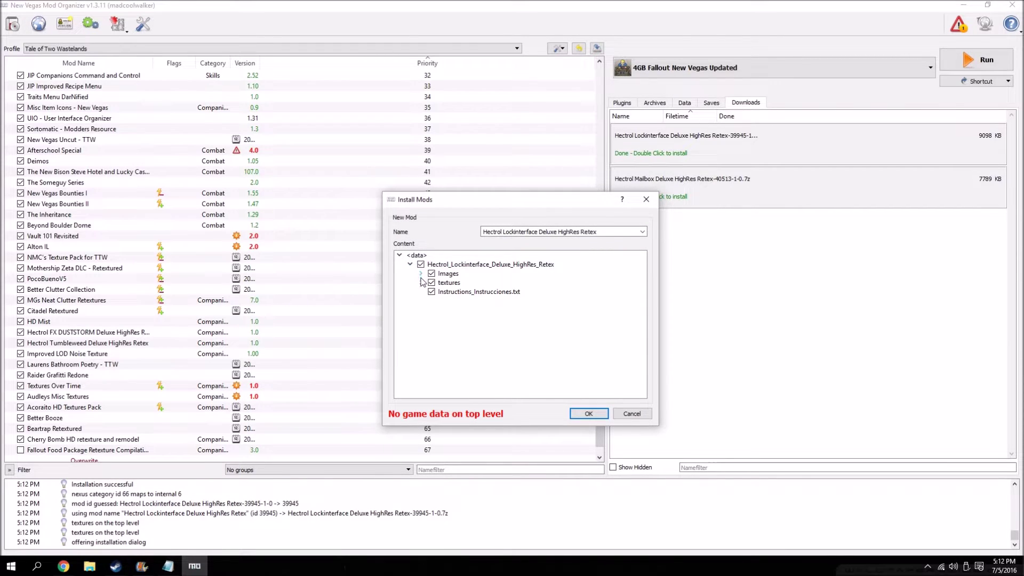
{"action": "left_click", "coordinate": [431, 274]}
{"action": "left_click", "coordinate": [432, 292]}
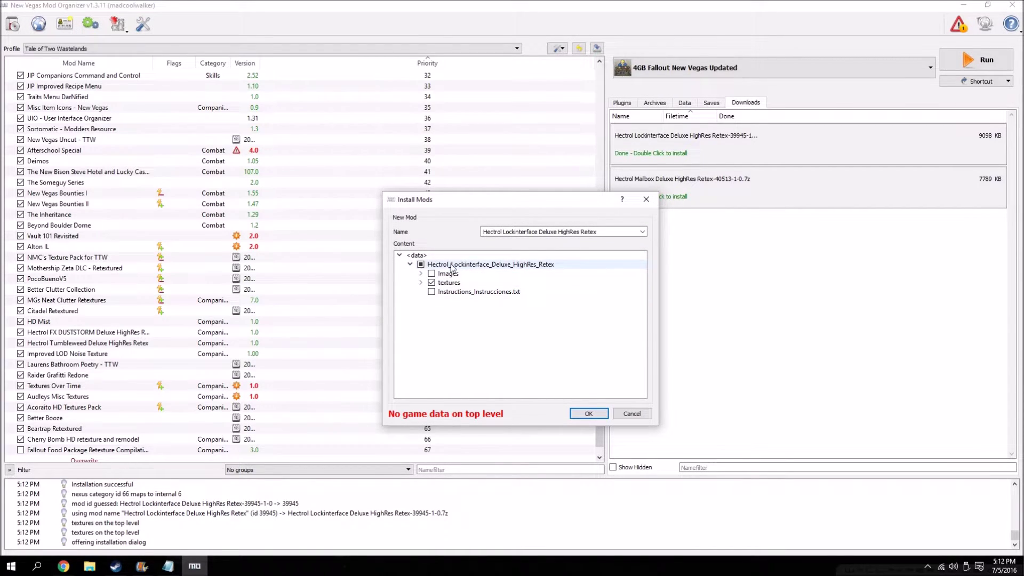
Install the mod with Hectrol_Lockinterface_Deluxe_HighRes_Retex as data directory and remove its archive from the downloads list.
{"action": "right_click", "coordinate": [447, 265]}
{"action": "left_click", "coordinate": [462, 271]}
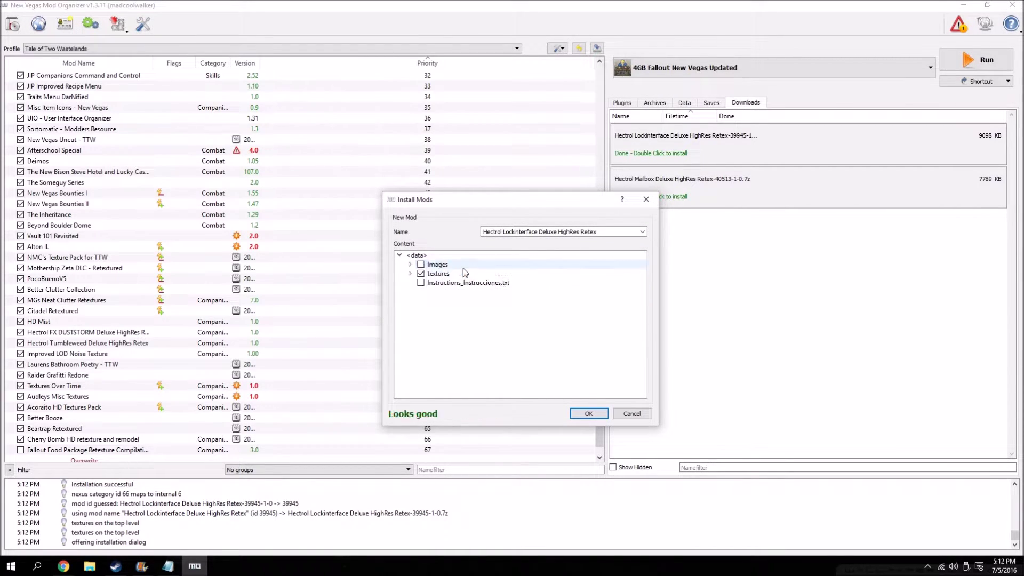
{"action": "left_click", "coordinate": [588, 414]}
{"action": "right_click", "coordinate": [660, 156]}
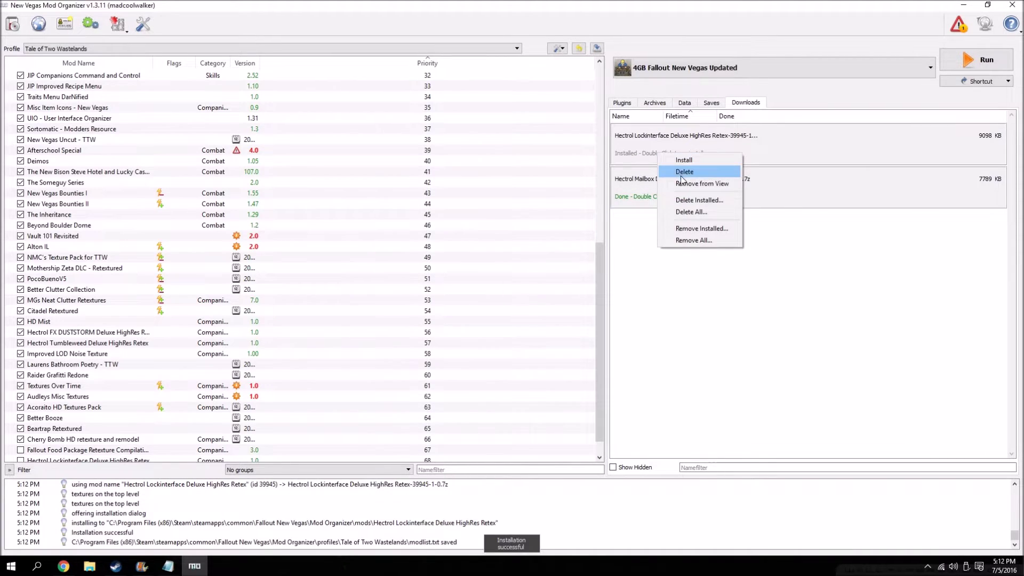
{"action": "left_click", "coordinate": [682, 187]}
Set up a manual install of the Hectrol Mailbox Deluxe HighRes Retex, excluding the Images [1024x1024] folder and Instructions_Instrucciones.txt.
{"action": "double_click", "coordinate": [671, 145]}
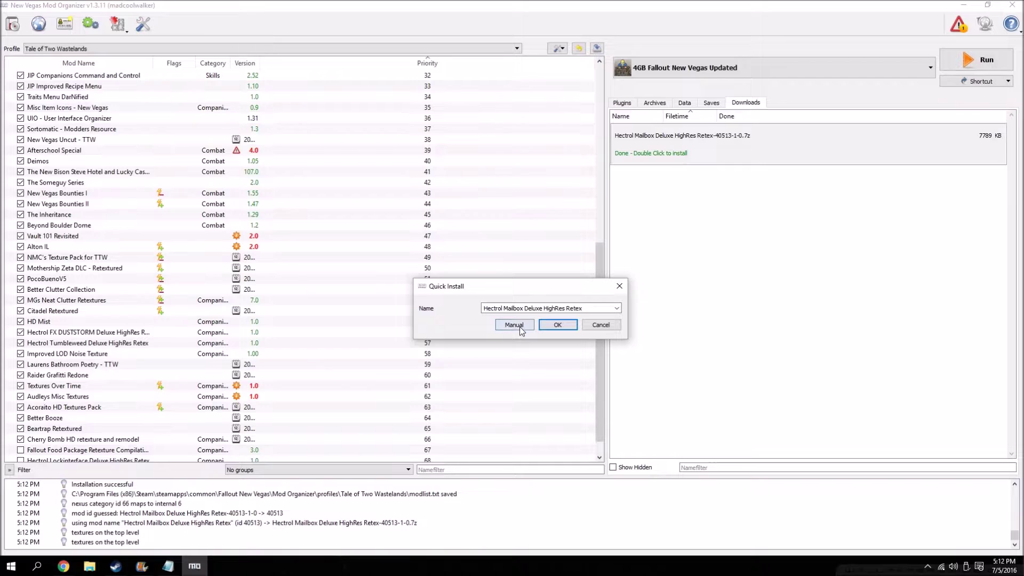
{"action": "left_click", "coordinate": [513, 324]}
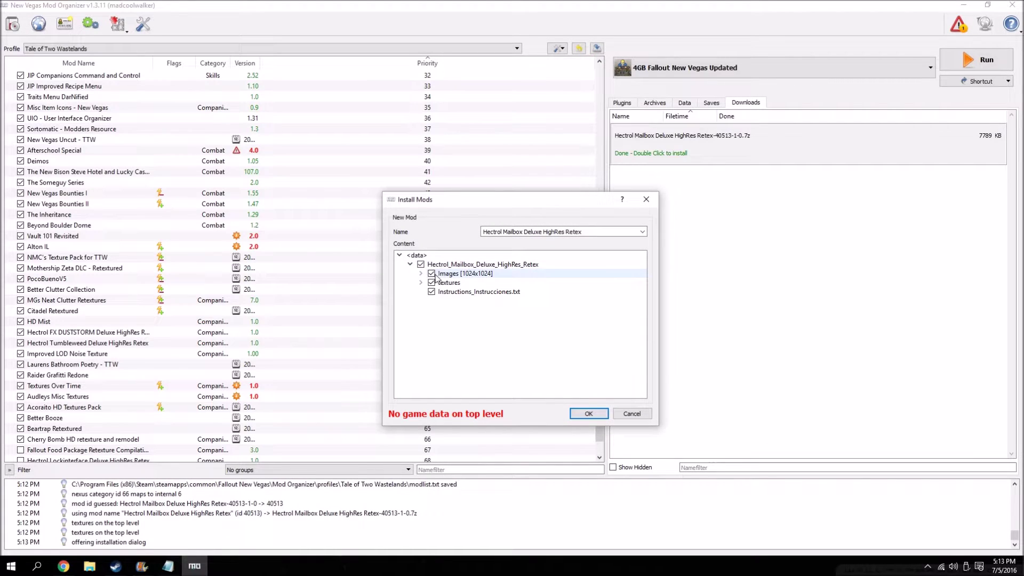
{"action": "left_click", "coordinate": [431, 292]}
Install the mod with Hectrol_Mailbox_Deluxe_HighRes_Retex as data directory and remove its archive from the downloads list.
{"action": "right_click", "coordinate": [441, 265]}
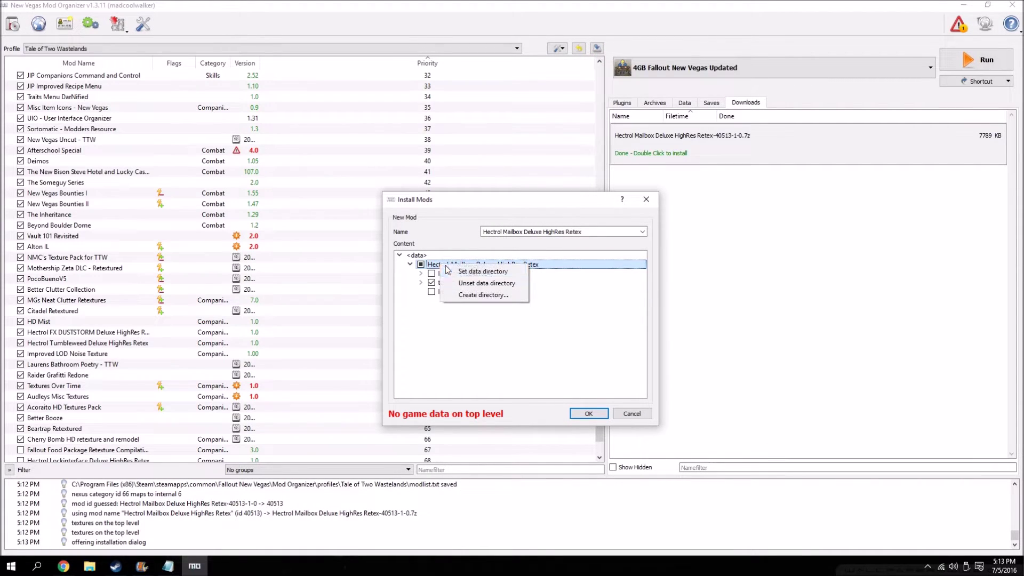
{"action": "left_click", "coordinate": [455, 272]}
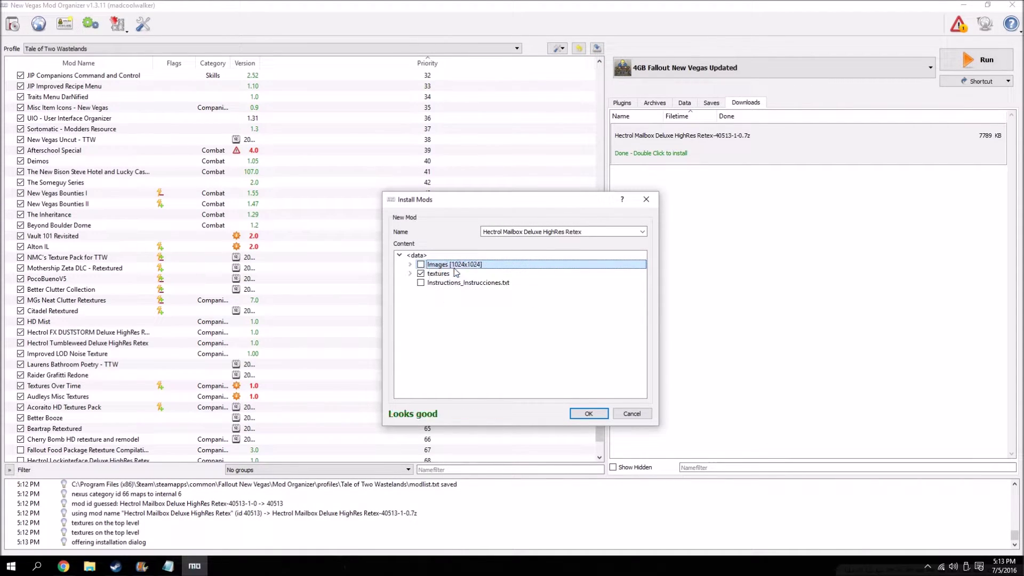
{"action": "left_click", "coordinate": [594, 411]}
{"action": "right_click", "coordinate": [671, 151]}
{"action": "left_click", "coordinate": [712, 181]}
Enable the Fallout Food Package Retexture Compilation, Hectrol Lockinterface and Hectrol Mailbox mods at the end of the mod list.
{"action": "left_click", "coordinate": [20, 418]}
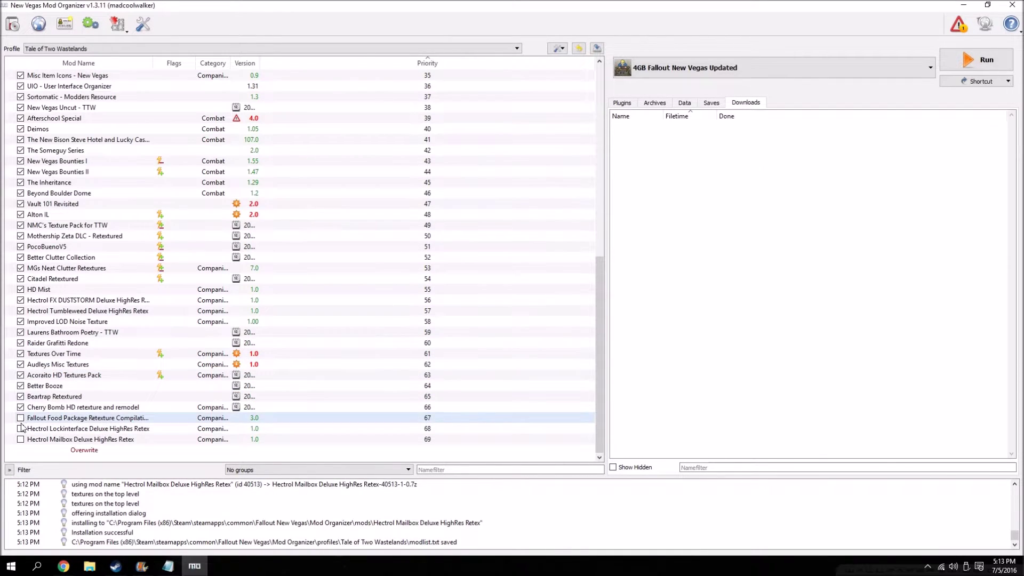
{"action": "left_click", "coordinate": [21, 428]}
{"action": "left_click", "coordinate": [20, 438]}
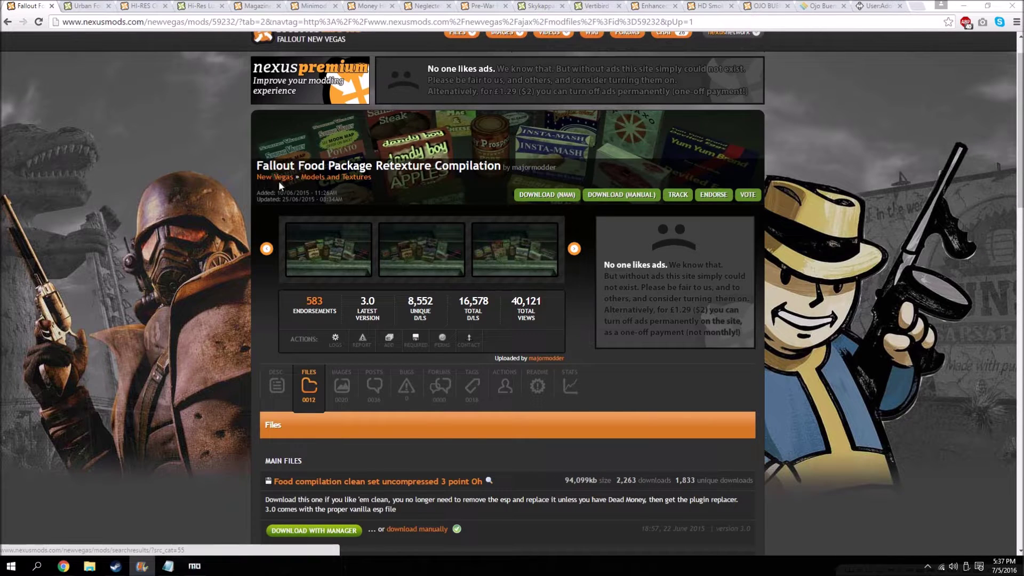
Review the main files and updates offered on the Fallout Food Package Retexture Compilation page on Nexus Mods.
{"action": "left_click_drag", "start_coordinate": [249, 164], "coordinate": [462, 194]}
{"action": "left_click", "coordinate": [75, 184]}
{"action": "scroll", "coordinate": [76, 189], "scroll_direction": "down", "scroll_amount": 8}
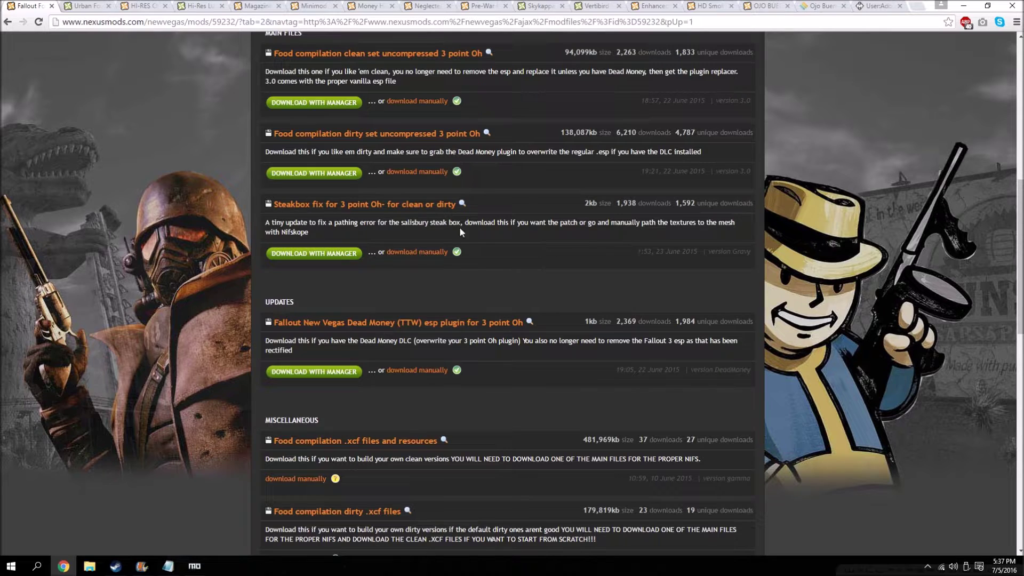
{"action": "scroll", "coordinate": [636, 169], "scroll_direction": "up", "scroll_amount": 2}
{"action": "scroll", "coordinate": [429, 375], "scroll_direction": "down", "scroll_amount": 2}
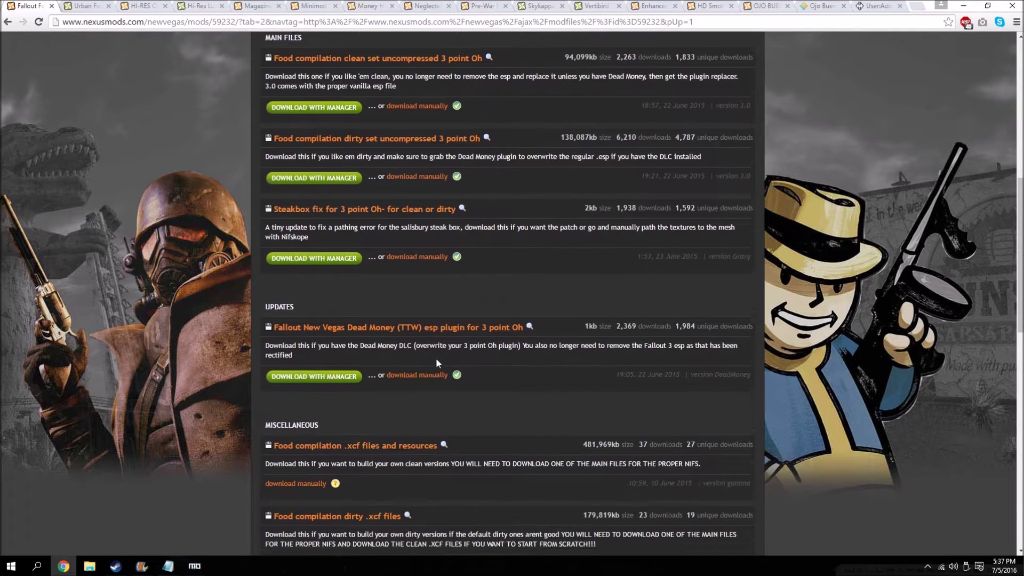
Switch to Mod Organizer and show the optional ESPs of the Fallout Food Package Retexture Compilation mod.
{"action": "left_click", "coordinate": [964, 5]}
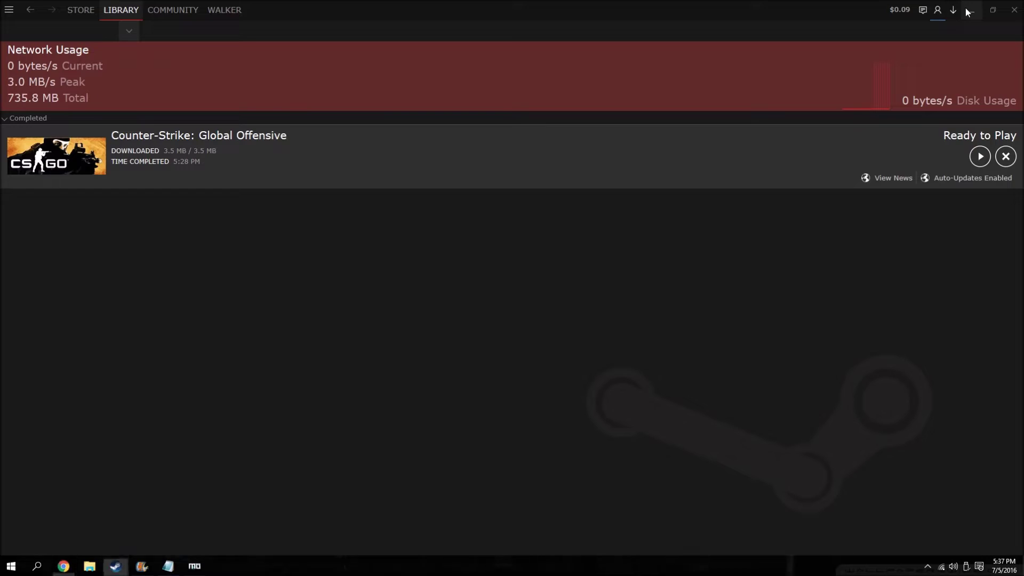
{"action": "left_click", "coordinate": [977, 5]}
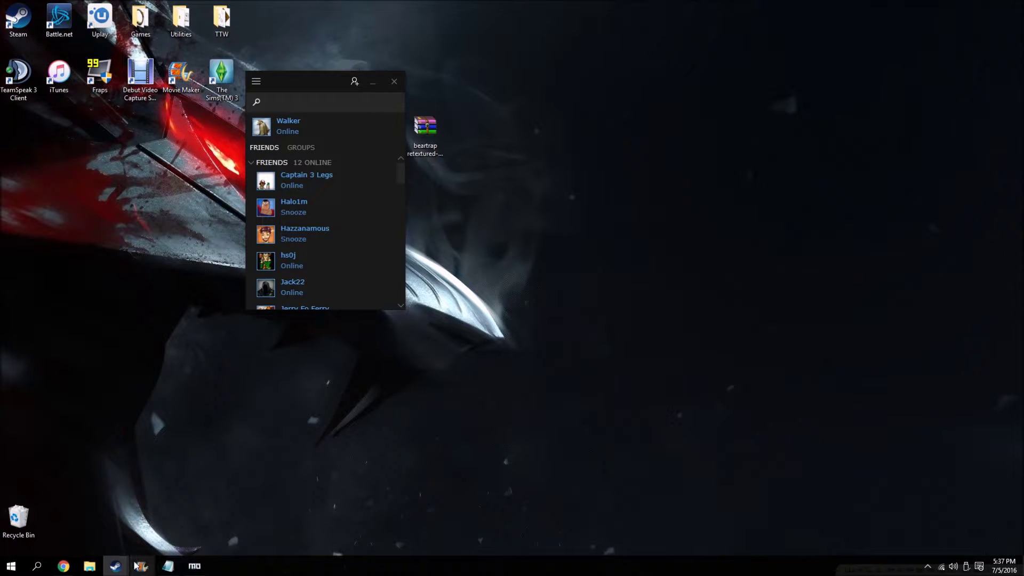
{"action": "left_click", "coordinate": [189, 572]}
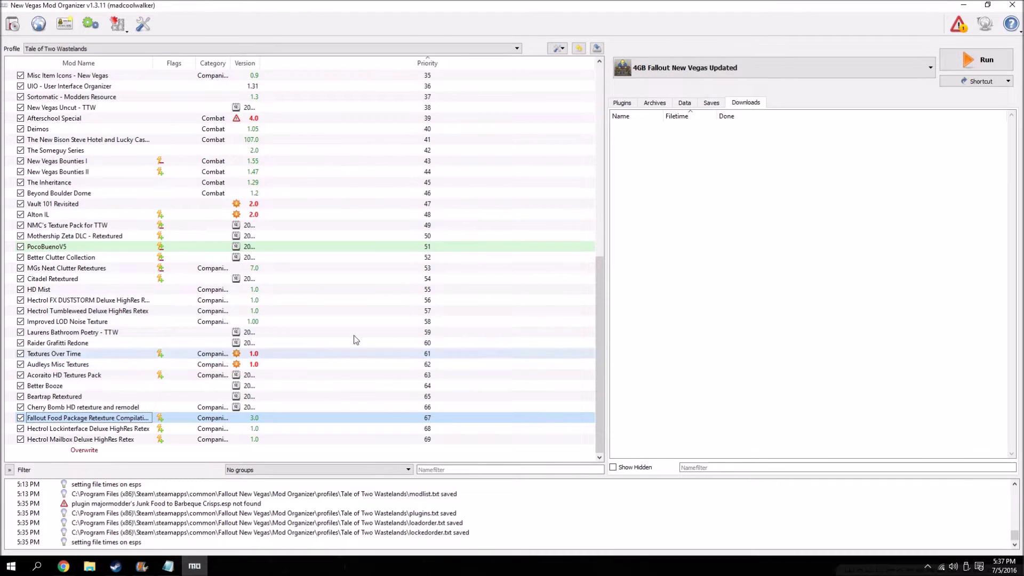
{"action": "double_click", "coordinate": [81, 420]}
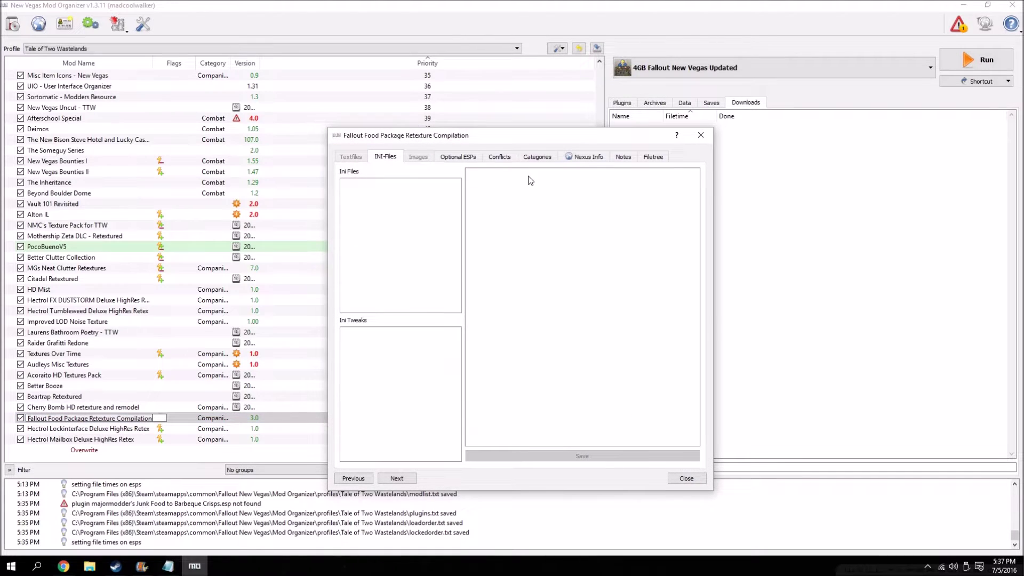
{"action": "left_click", "coordinate": [471, 157]}
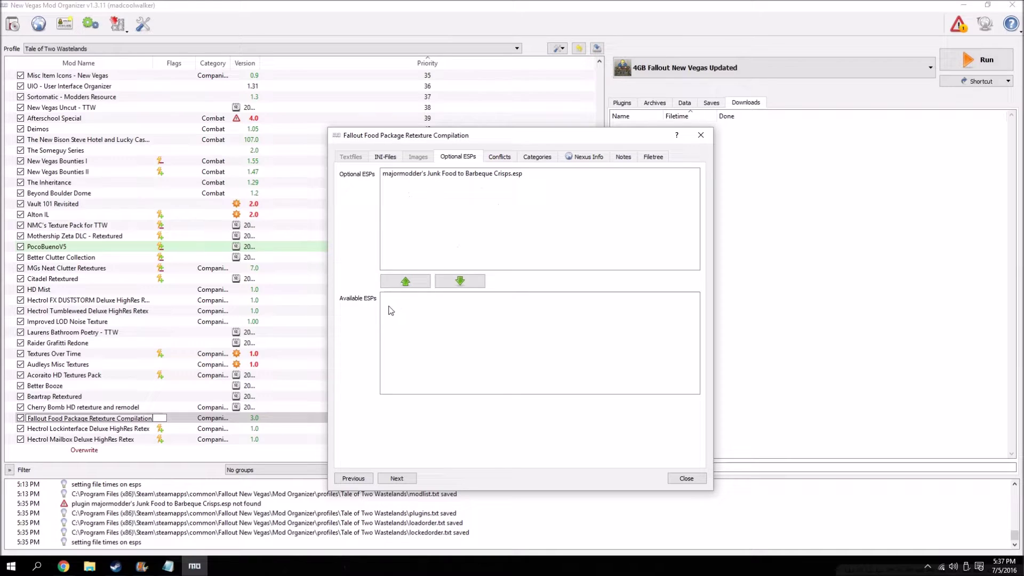
Move majormodder's Junk Food to Barbeque Crisps.esp to the available ESPs and back to the optional ESPs.
{"action": "left_click", "coordinate": [456, 174]}
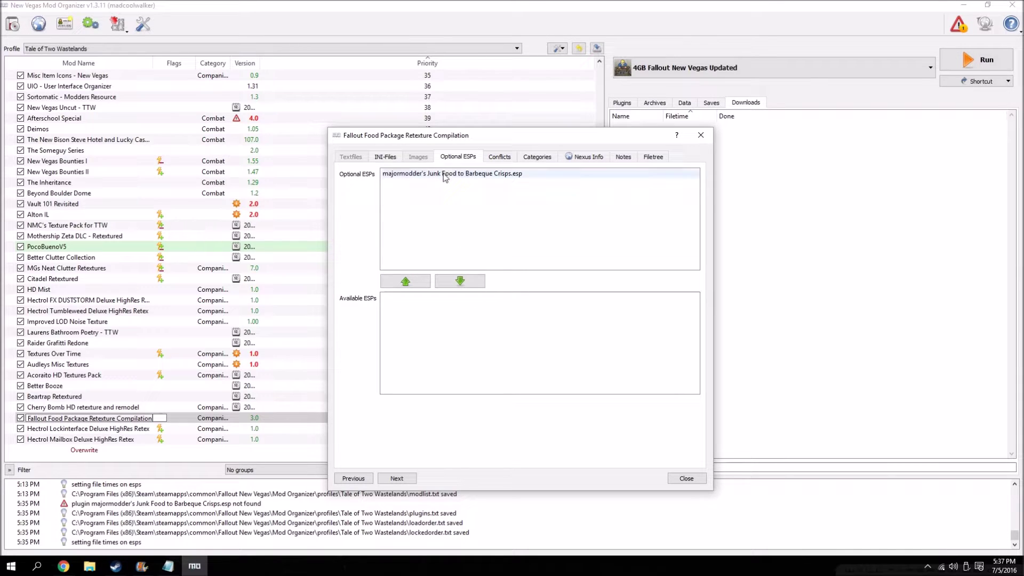
{"action": "left_click", "coordinate": [458, 281]}
{"action": "left_click", "coordinate": [429, 299]}
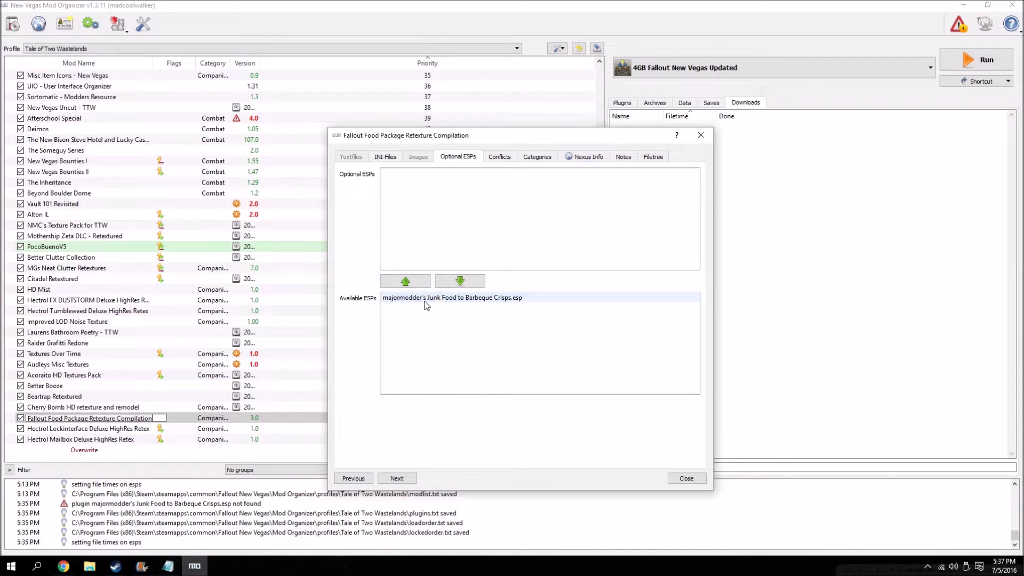
{"action": "left_click", "coordinate": [405, 281]}
Inspect the meshes/clutter/junk folder in the Fallout Food Package Retexture Compilation file tree, and close the mod's information window.
{"action": "left_click", "coordinate": [652, 157]}
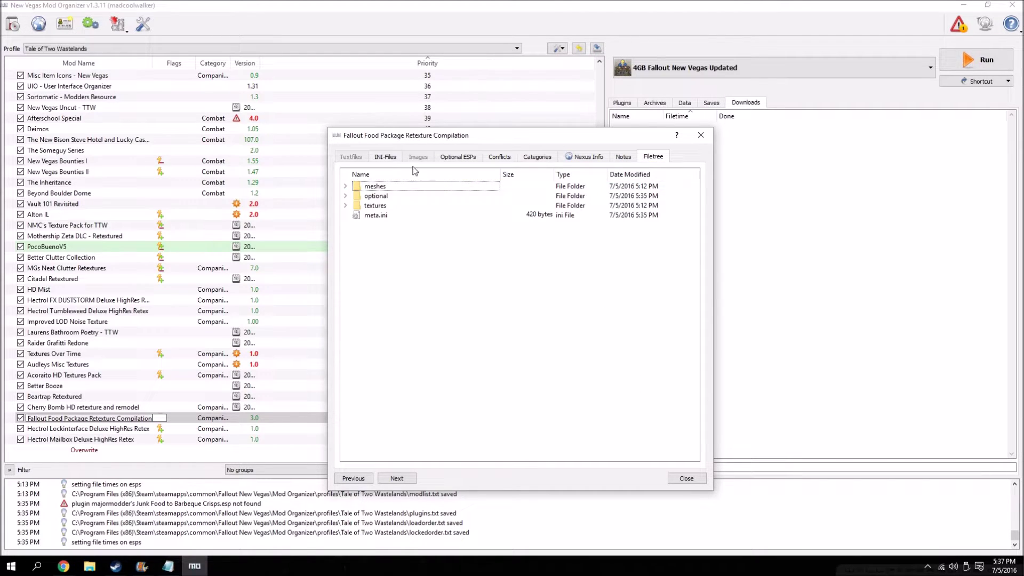
{"action": "left_click", "coordinate": [346, 188]}
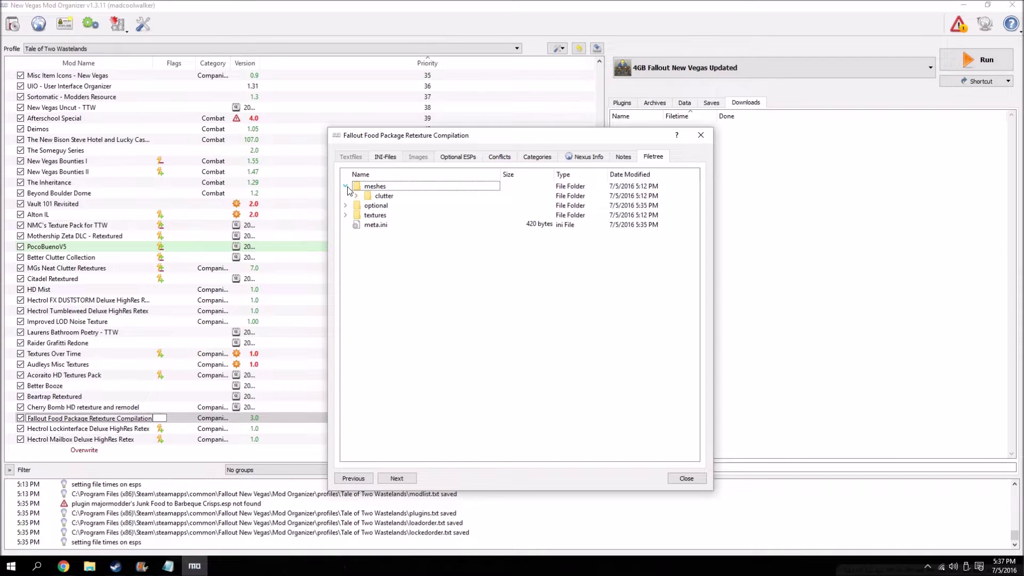
{"action": "left_click", "coordinate": [356, 196]}
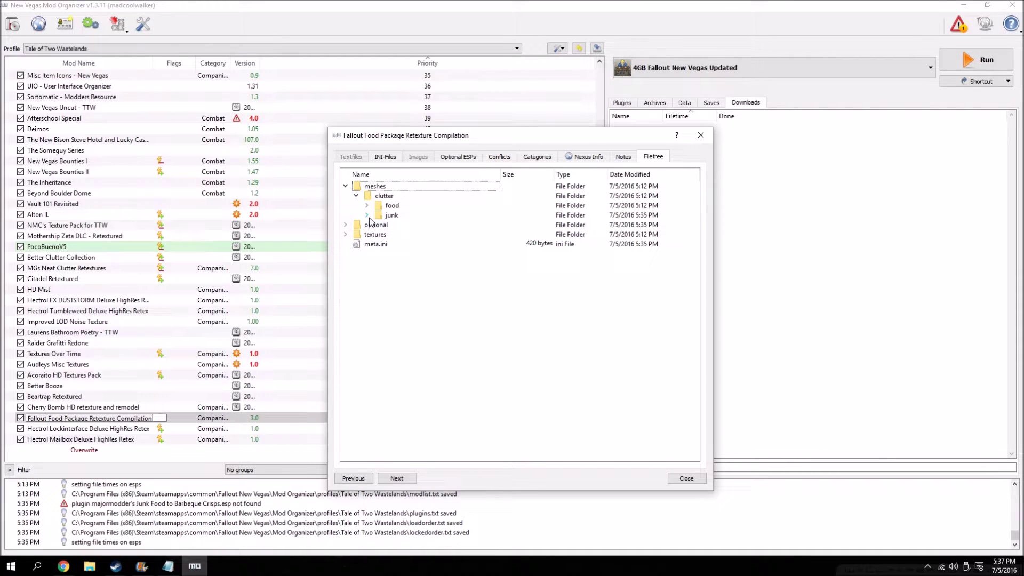
{"action": "left_click", "coordinate": [367, 215]}
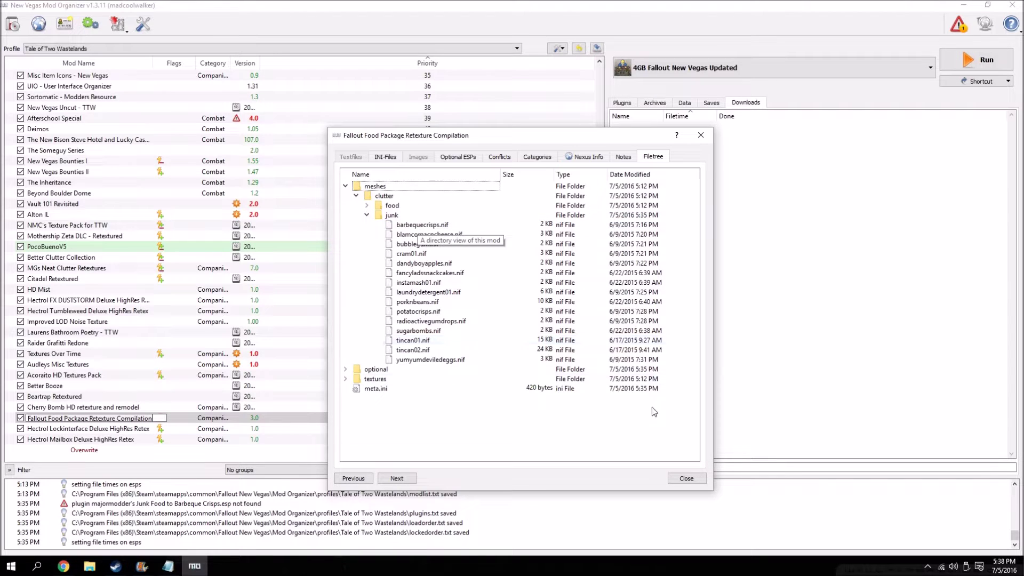
{"action": "left_click", "coordinate": [686, 478]}
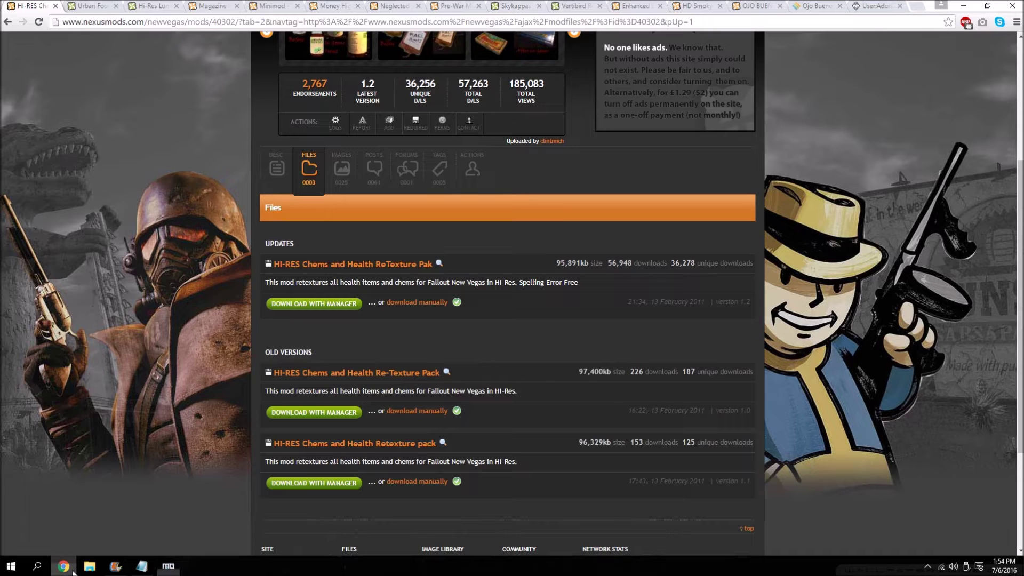
Switch to the browser, start the manager download of HI-RES Chems and Health ReTexture Pak version 1.2, and check it in Mod Organizer.
{"action": "left_click", "coordinate": [63, 566]}
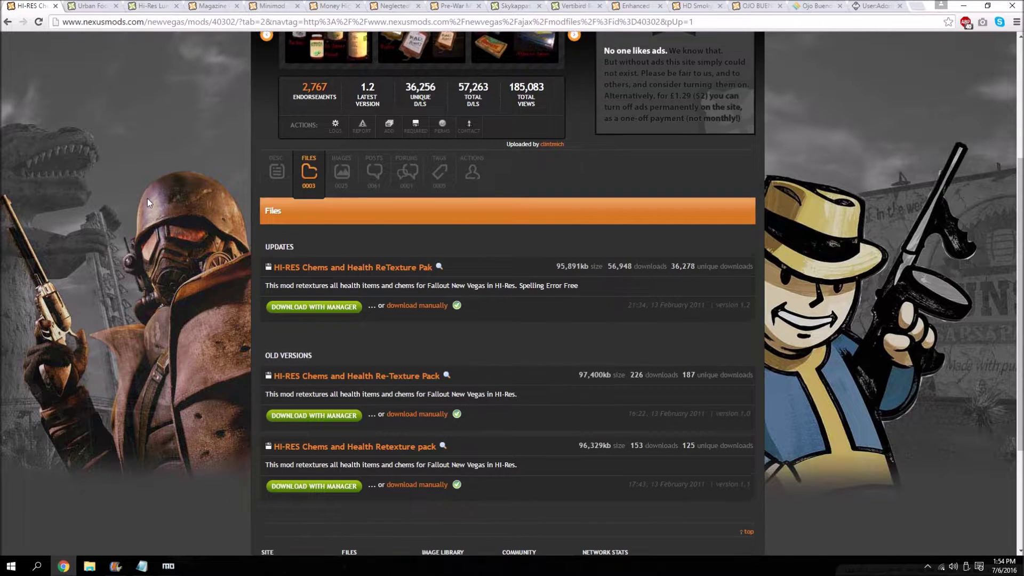
{"action": "scroll", "coordinate": [147, 198], "scroll_direction": "up", "scroll_amount": 4}
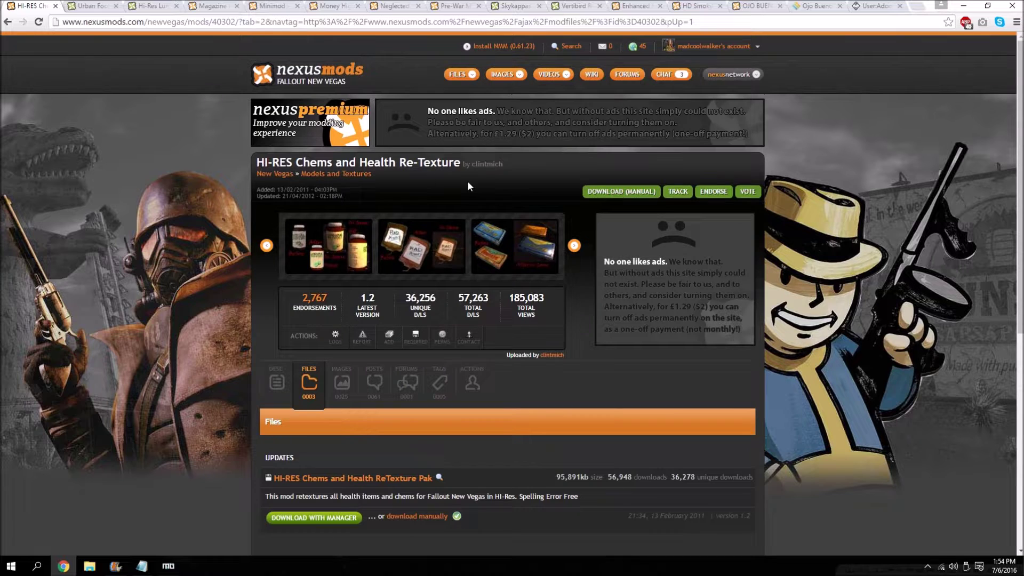
{"action": "scroll", "coordinate": [465, 181], "scroll_direction": "down", "scroll_amount": 4}
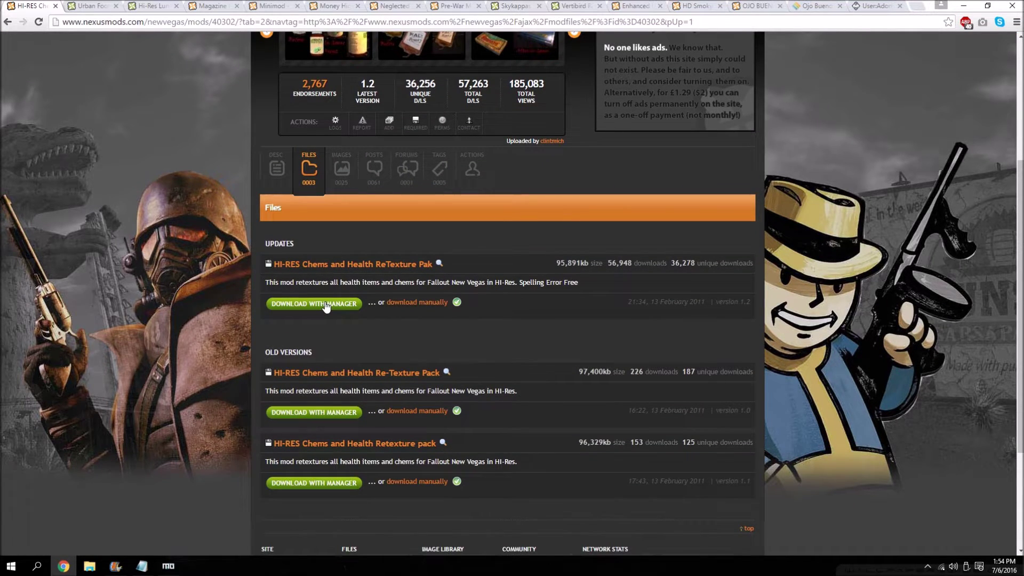
{"action": "left_click", "coordinate": [326, 308]}
{"action": "left_click", "coordinate": [168, 566]}
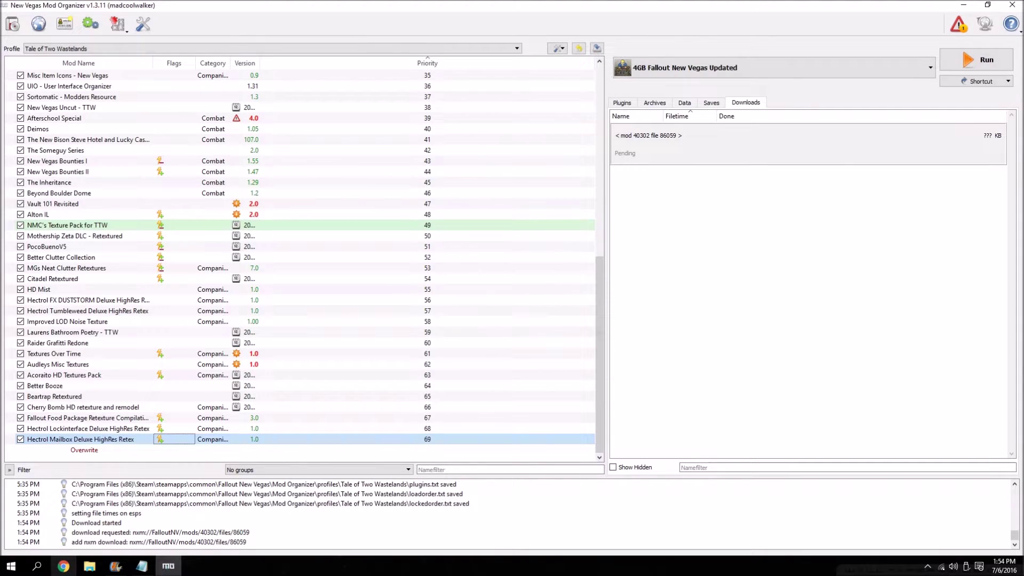
Manually download the Urban Food and Chems Retex main file from the Fallout 3 Nexus page and view its progress in the browser's download list.
{"action": "left_click", "coordinate": [64, 566]}
{"action": "scroll", "coordinate": [104, 174], "scroll_direction": "up", "scroll_amount": 4}
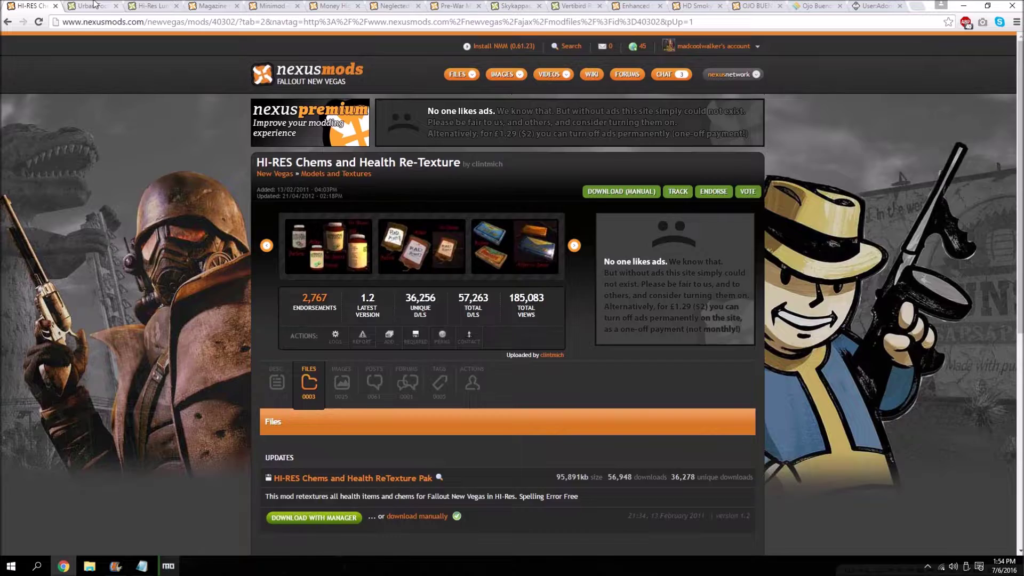
{"action": "left_click", "coordinate": [91, 5]}
{"action": "scroll", "coordinate": [314, 156], "scroll_direction": "up", "scroll_amount": 5}
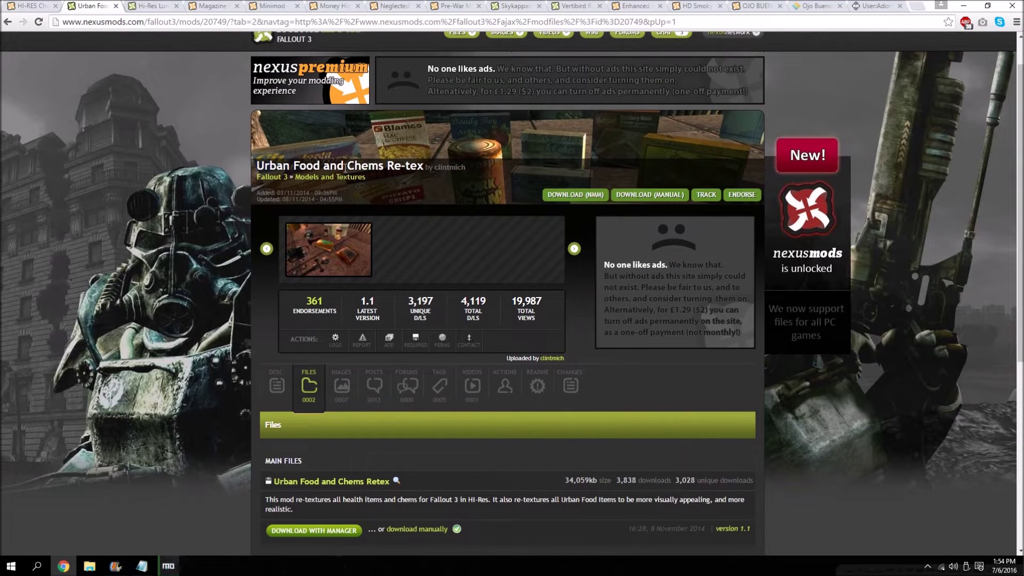
{"action": "scroll", "coordinate": [327, 224], "scroll_direction": "down", "scroll_amount": 6}
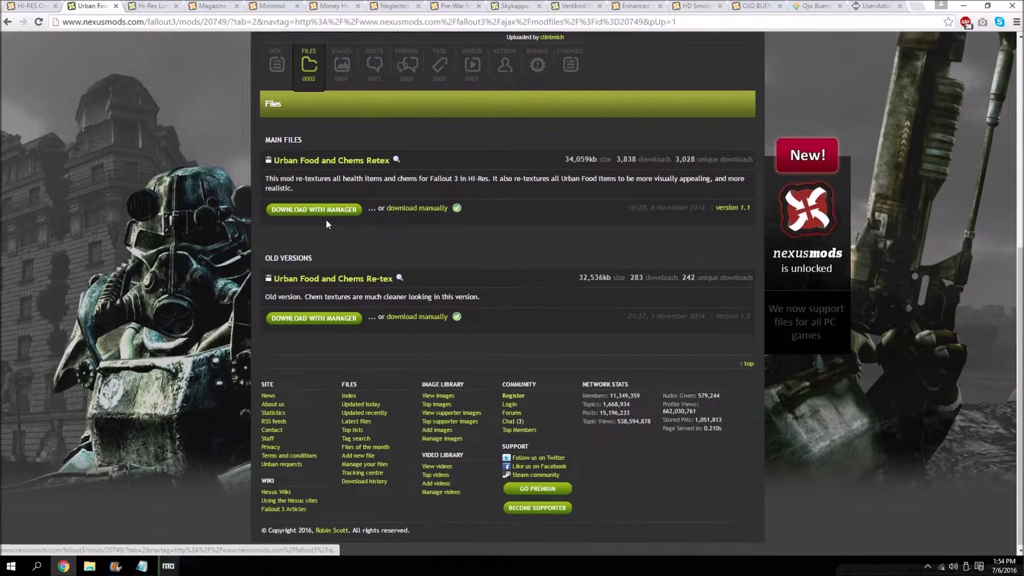
{"action": "left_click", "coordinate": [413, 212]}
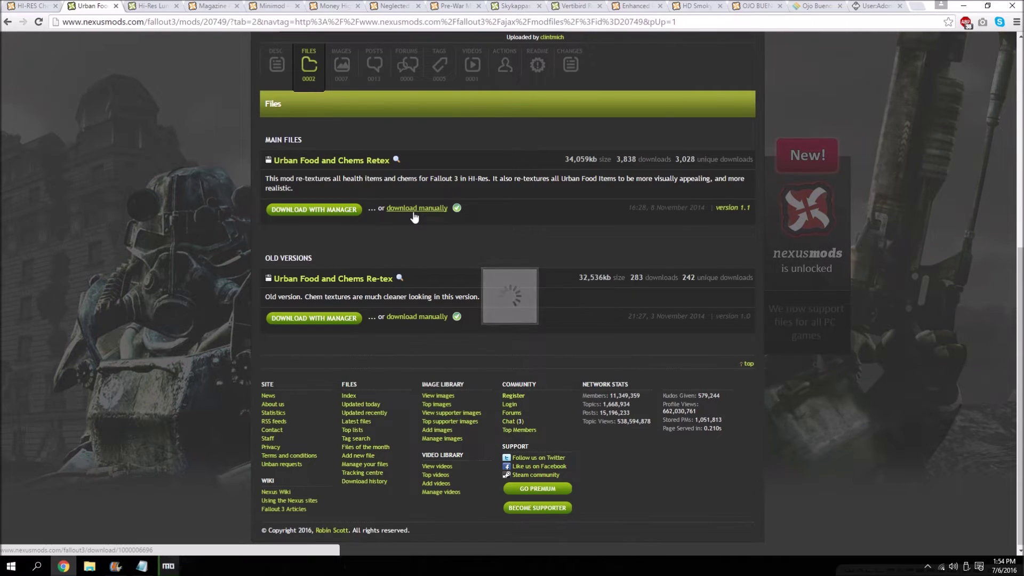
{"action": "left_click", "coordinate": [868, 346]}
{"action": "scroll", "coordinate": [192, 360], "scroll_direction": "up", "scroll_amount": 5}
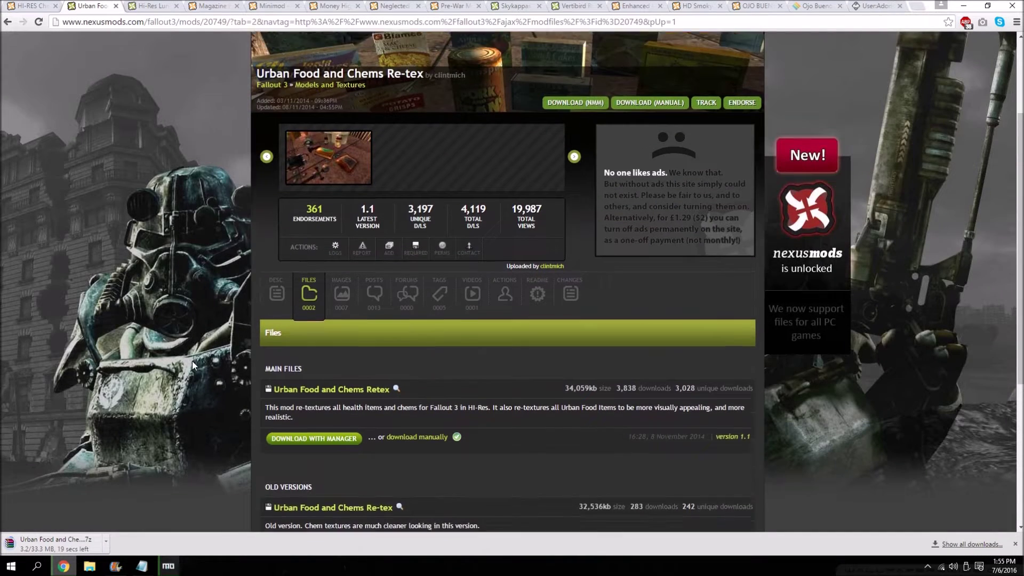
{"action": "left_click", "coordinate": [981, 542]}
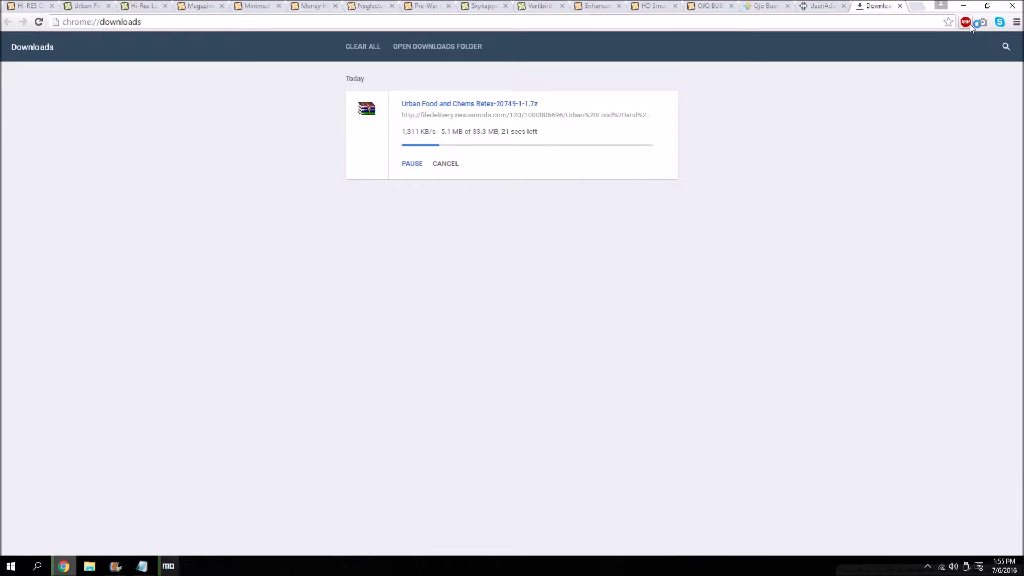
{"action": "key", "text": "alt+Tab"}
{"action": "left_click", "coordinate": [63, 565]}
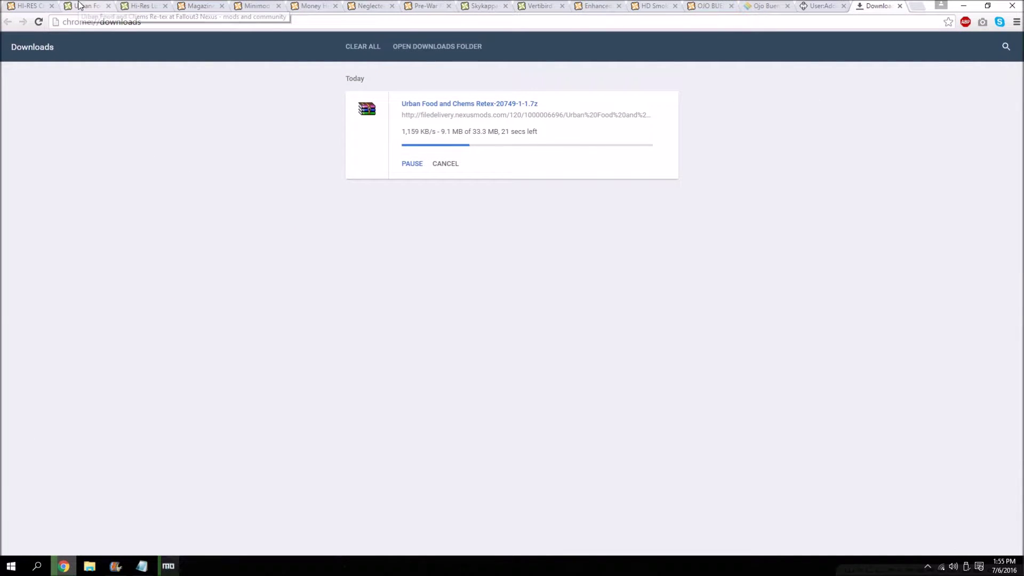
Manually download the Hi-Res_Lunchbox_V1_0 main file from the Hi-Res Lunchbox Retexture page.
{"action": "left_click", "coordinate": [133, 5]}
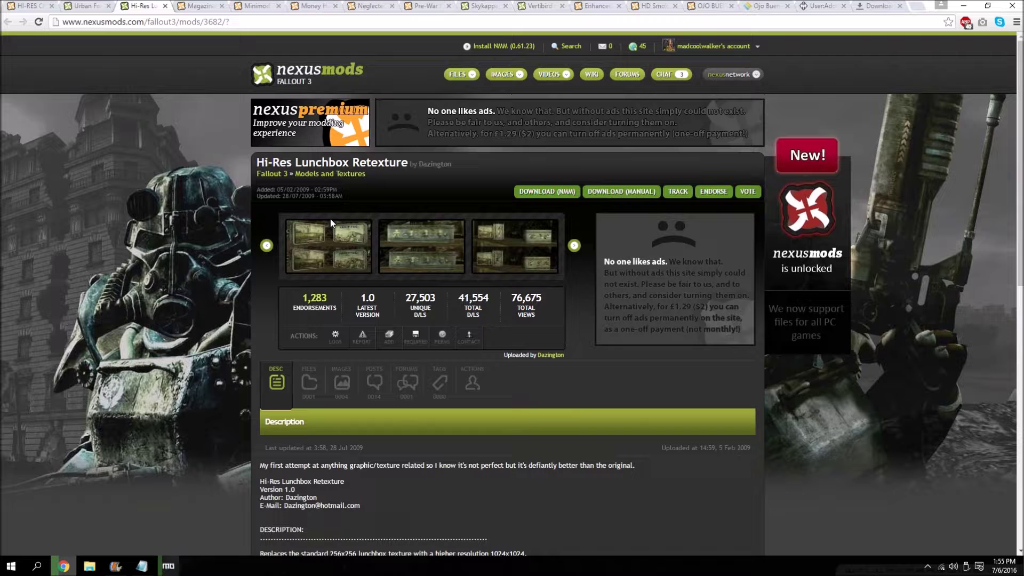
{"action": "scroll", "coordinate": [401, 188], "scroll_direction": "down", "scroll_amount": 5}
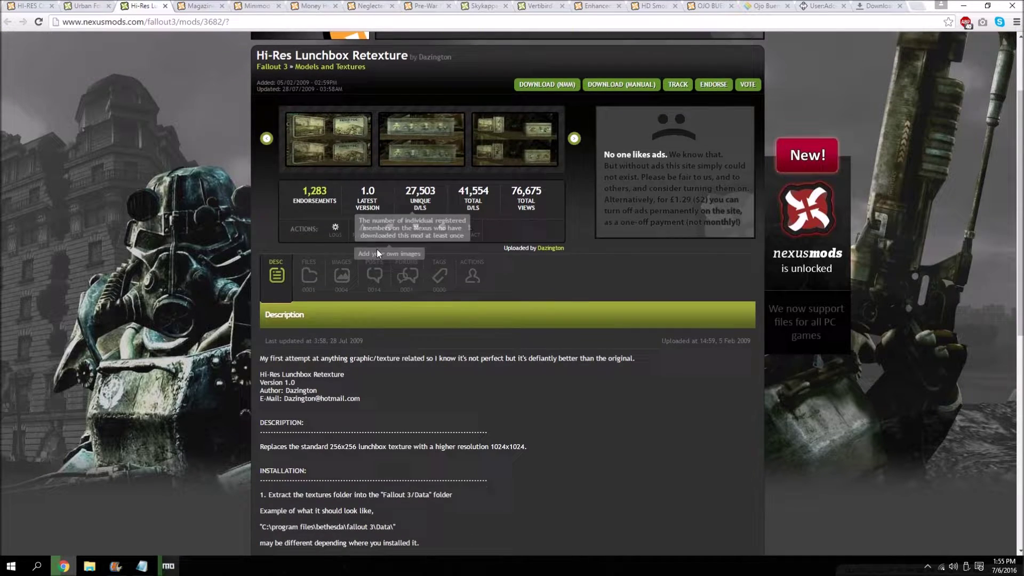
{"action": "left_click", "coordinate": [308, 184]}
{"action": "scroll", "coordinate": [388, 322], "scroll_direction": "down", "scroll_amount": 1}
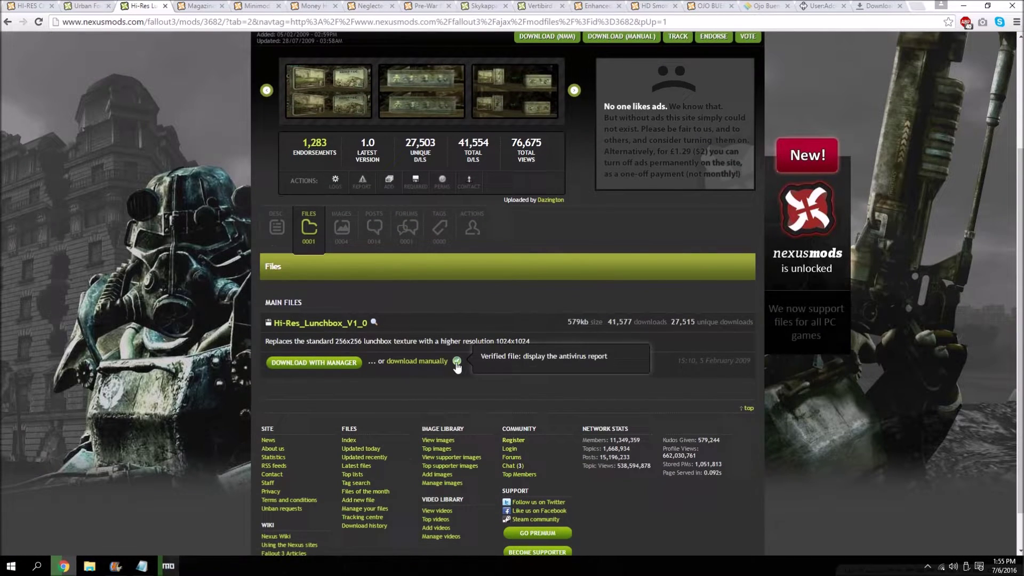
{"action": "left_click", "coordinate": [434, 362]}
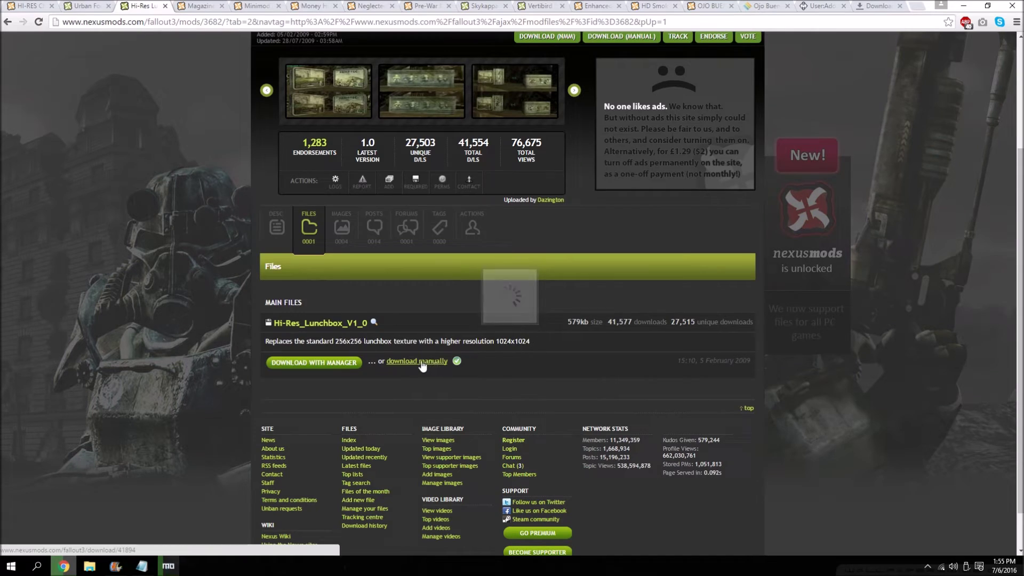
{"action": "left_click", "coordinate": [226, 349]}
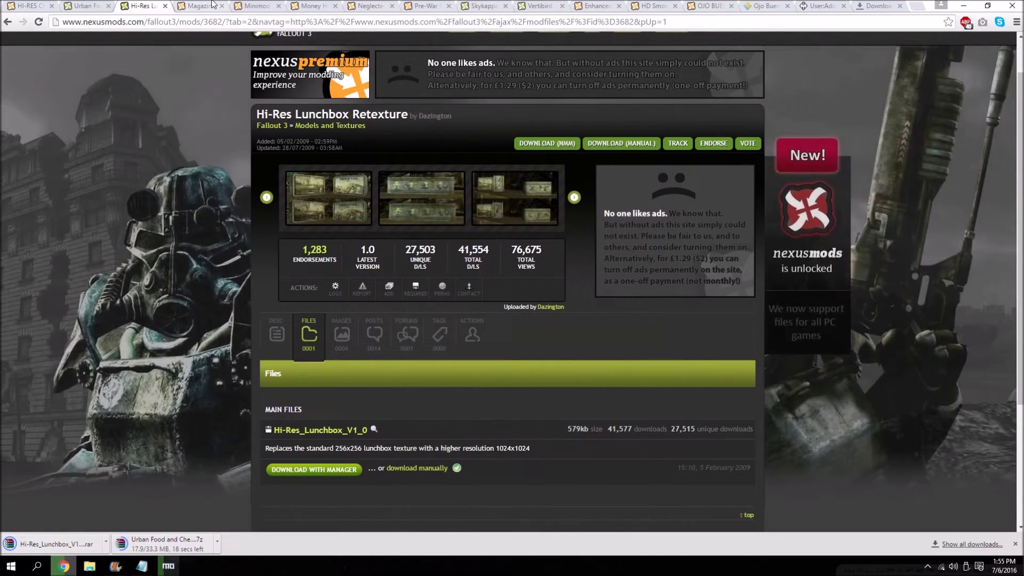
Show the downloaded Hi-Res_Lunchbox_V1_0-3682.rar in its folder and remove its entry from the browser's download list.
{"action": "left_click", "coordinate": [203, 6]}
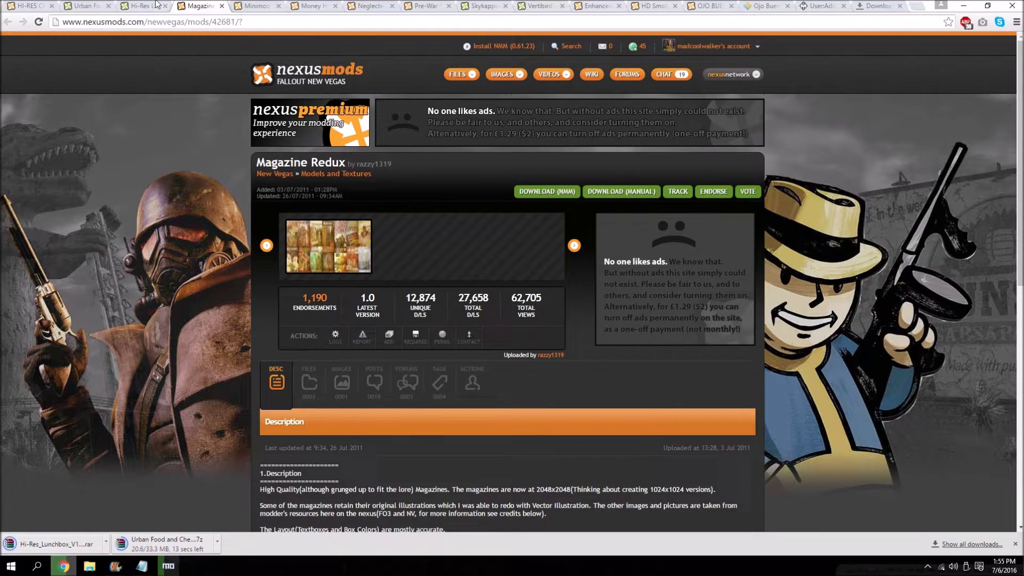
{"action": "left_click", "coordinate": [141, 6]}
{"action": "left_click", "coordinate": [970, 545]}
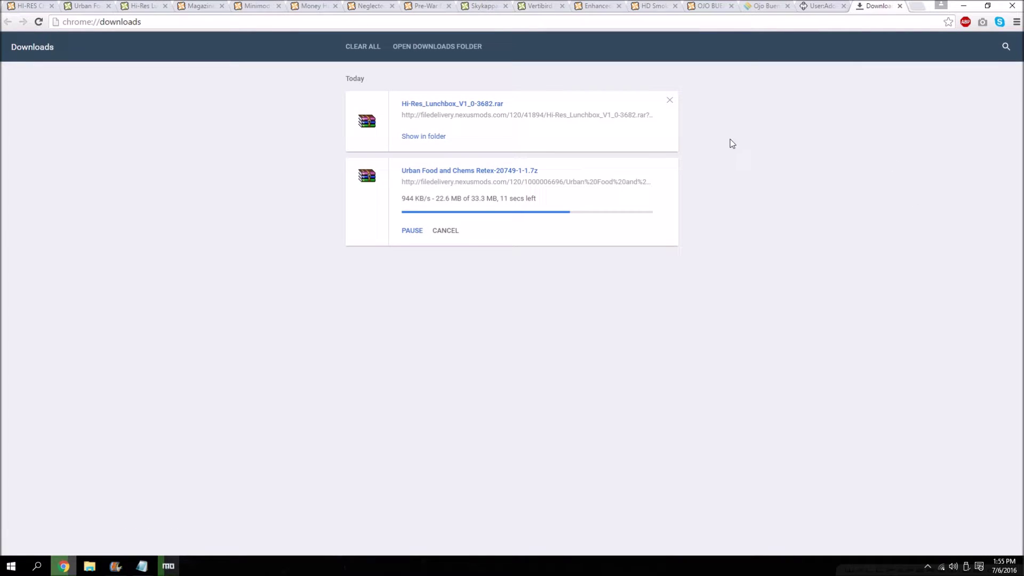
{"action": "left_click", "coordinate": [428, 139]}
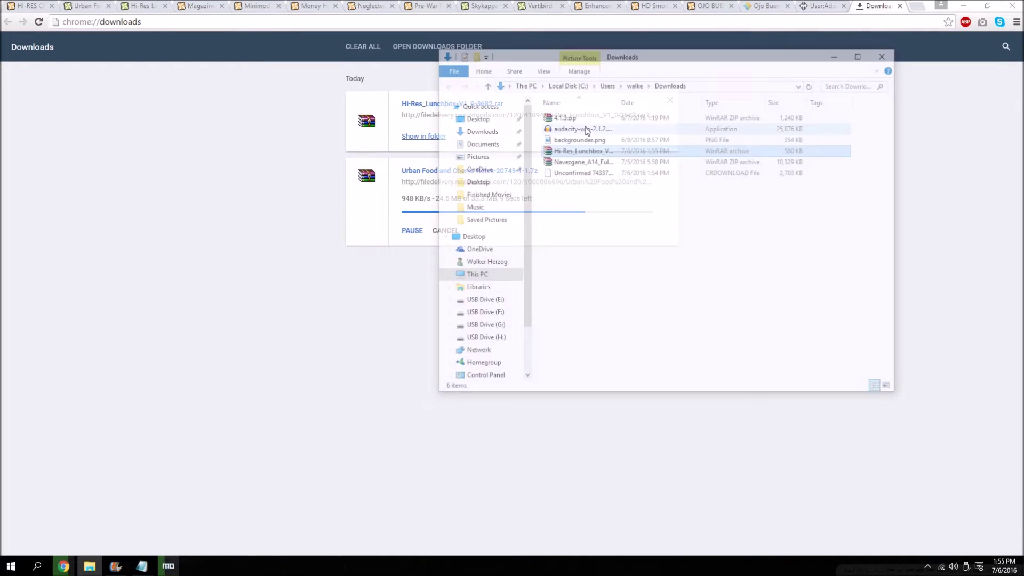
{"action": "left_click", "coordinate": [909, 176]}
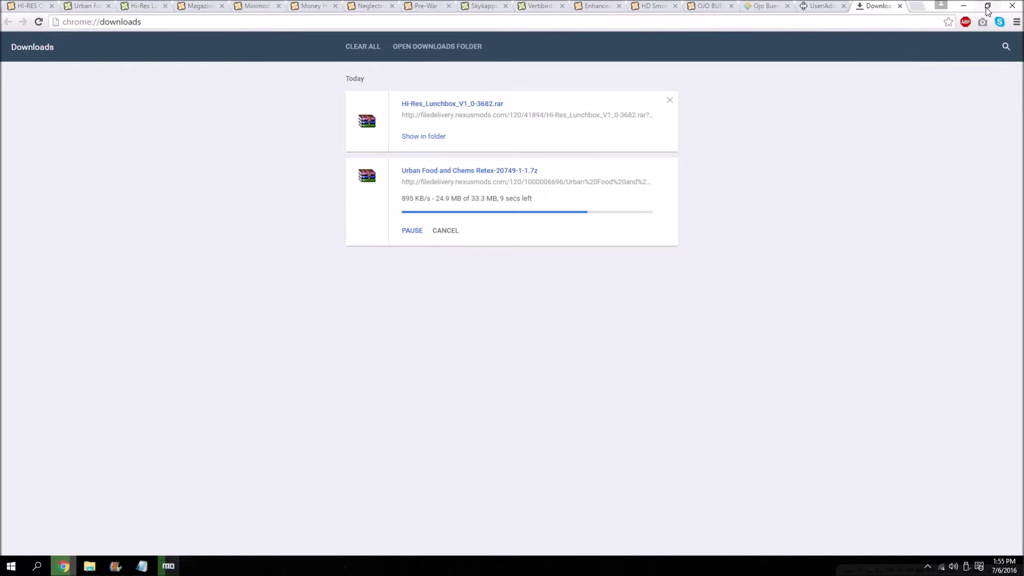
{"action": "left_click", "coordinate": [670, 100]}
Move the Hi-Res Lunchbox and Urban Food and Chems Retex archives from the Downloads folder to the desktop and close the folder.
{"action": "left_click", "coordinate": [963, 7]}
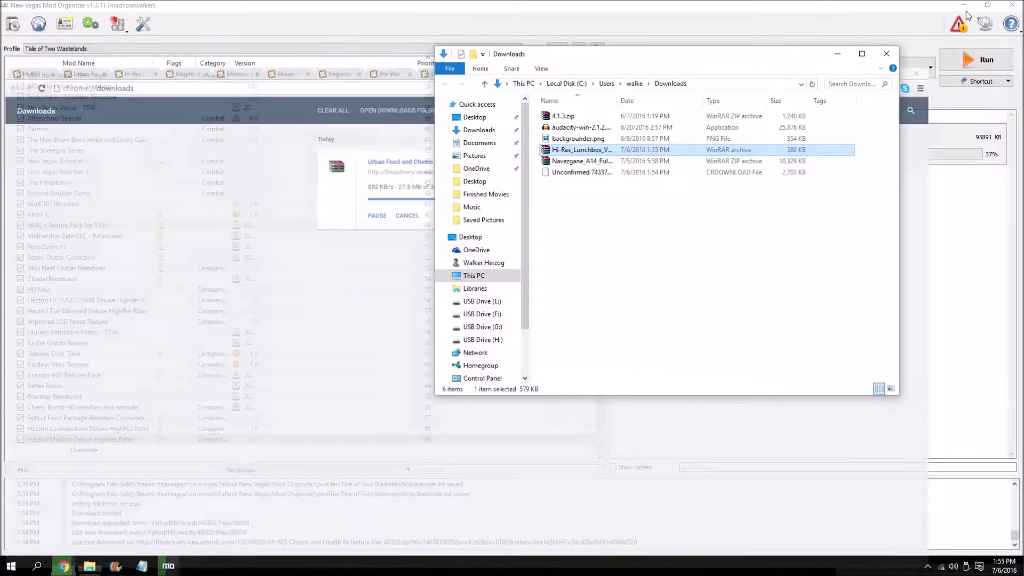
{"action": "left_click", "coordinate": [964, 7]}
{"action": "left_click_drag", "start_coordinate": [587, 151], "coordinate": [301, 142]}
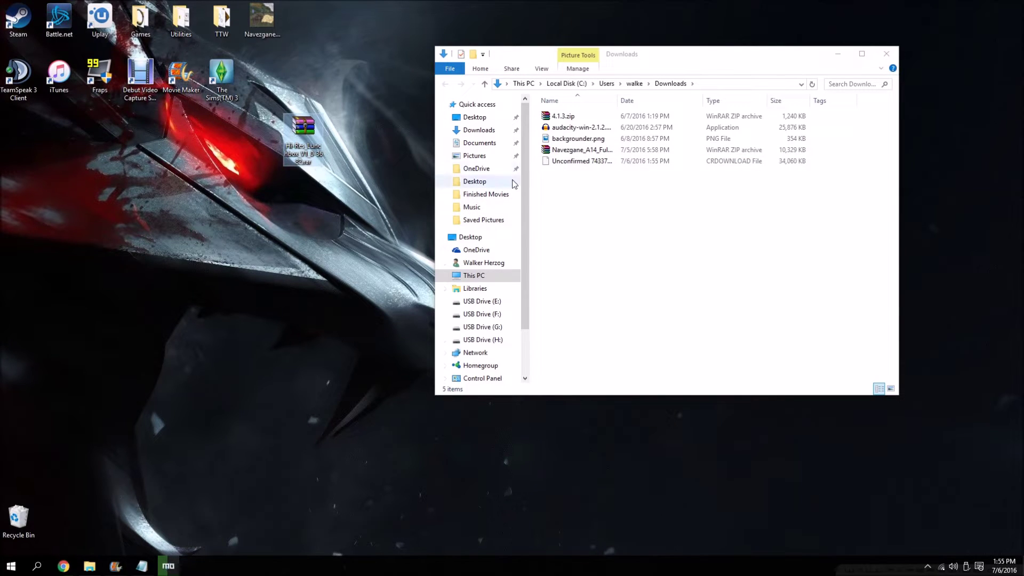
{"action": "left_click_drag", "start_coordinate": [560, 164], "coordinate": [368, 147]}
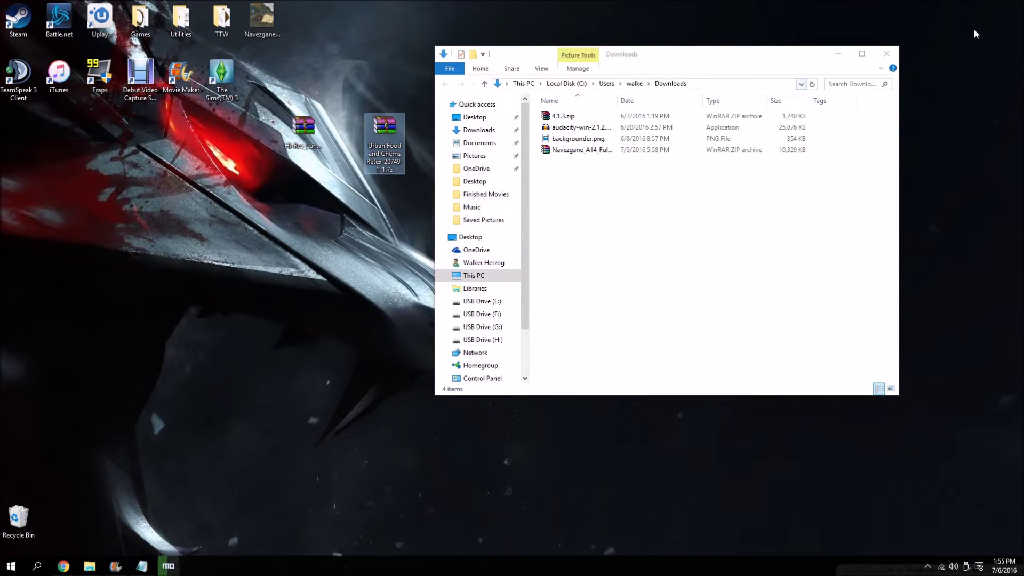
{"action": "left_click", "coordinate": [896, 49]}
Switch to Mod Organizer and inspect the textures/clutter/junk folder in the Hi-Res Lunchbox mod's file tree.
{"action": "key", "text": "alt+Tab"}
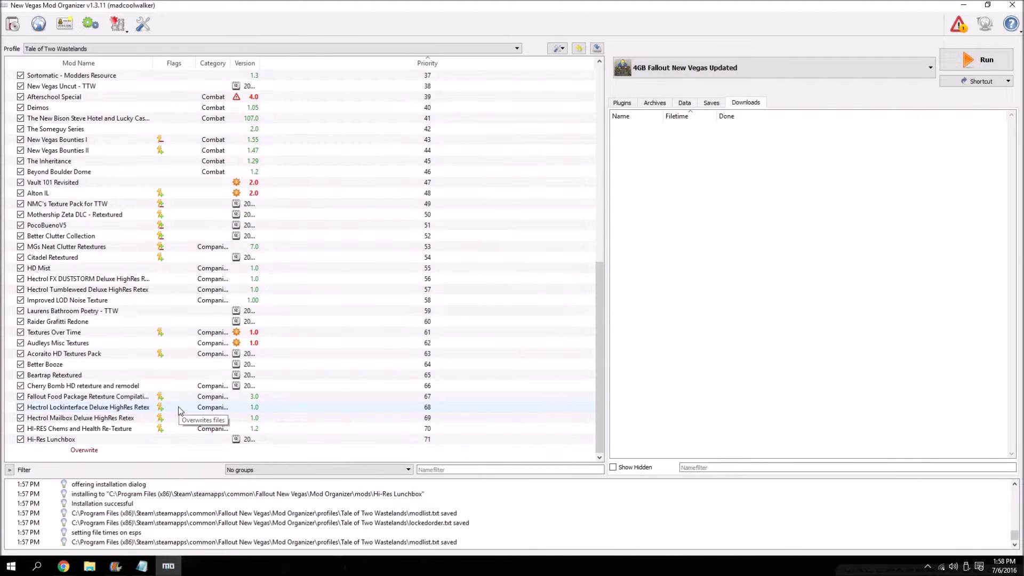
{"action": "double_click", "coordinate": [80, 439]}
{"action": "left_click", "coordinate": [663, 161]}
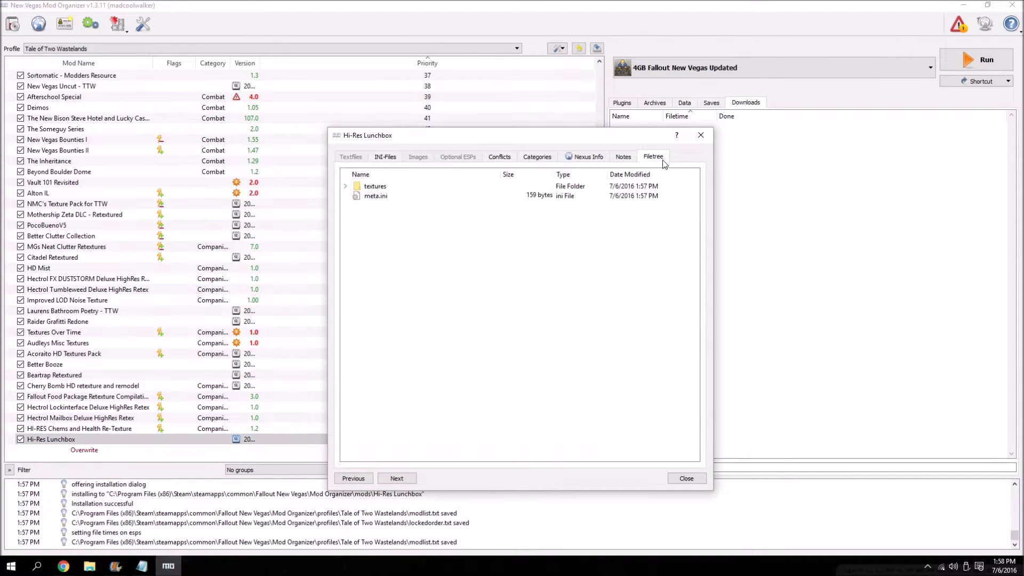
{"action": "left_click", "coordinate": [346, 186]}
{"action": "left_click", "coordinate": [357, 195]}
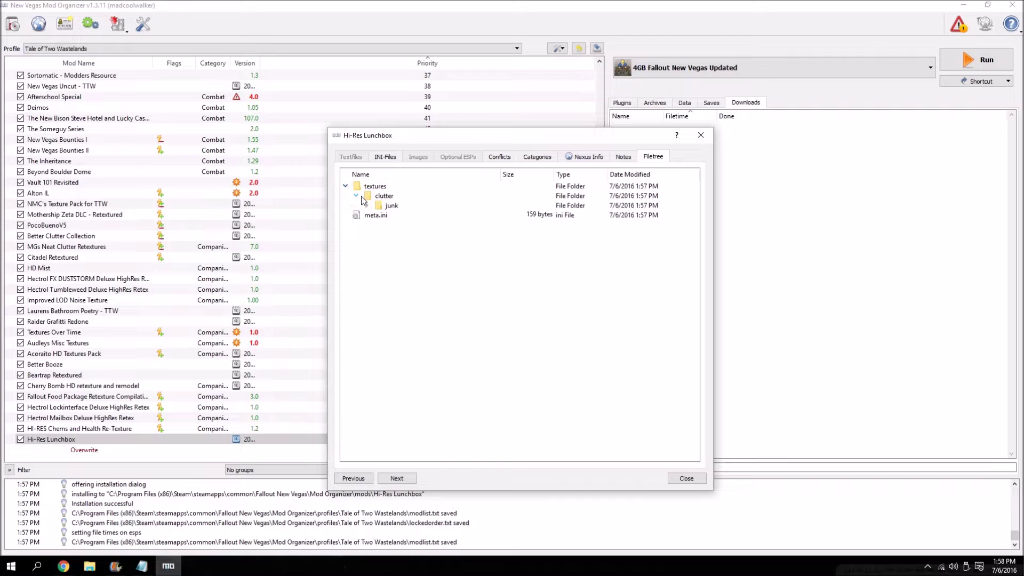
{"action": "left_click", "coordinate": [367, 206]}
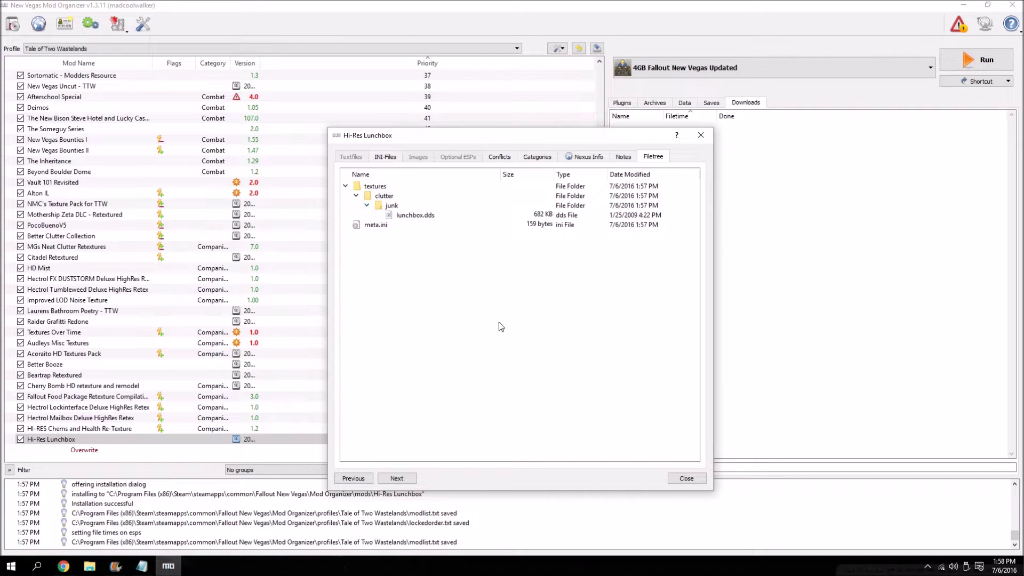
{"action": "left_click", "coordinate": [687, 479]}
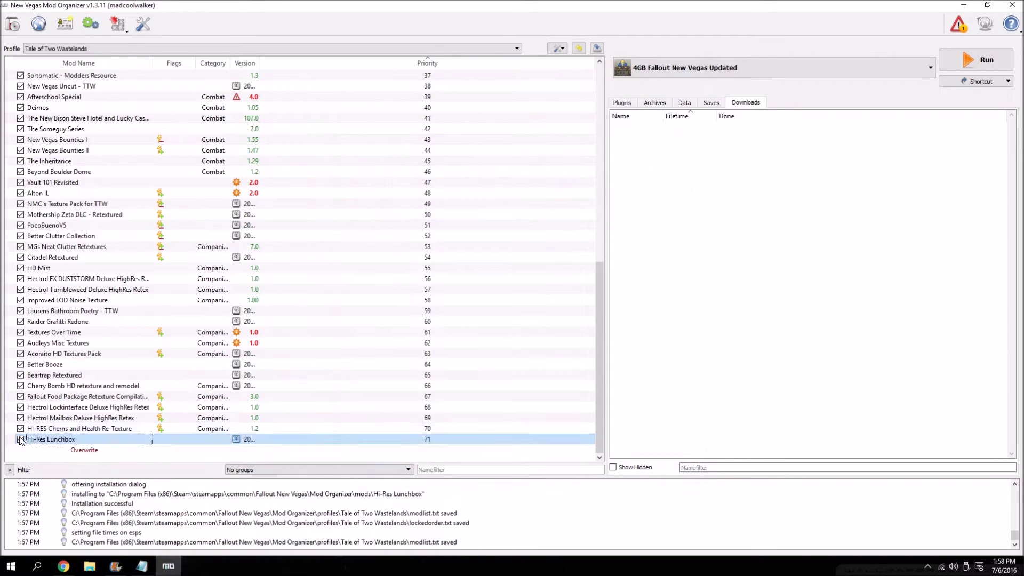
Delete the textures/architecture folder from the HI-RES Chems and Health Re-Texture mod's file tree and close the mod's details.
{"action": "double_click", "coordinate": [79, 430]}
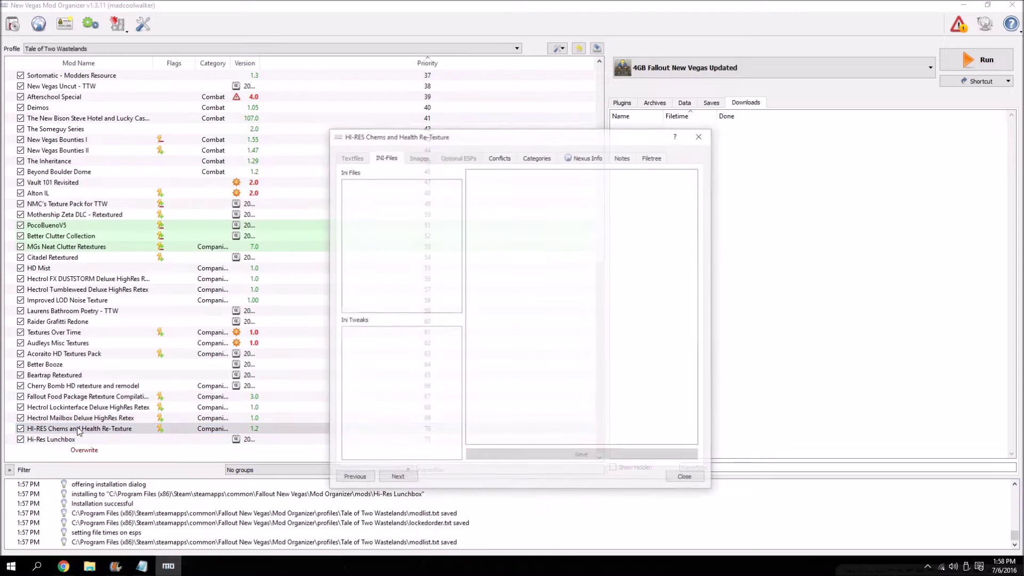
{"action": "left_click", "coordinate": [639, 156]}
{"action": "left_click", "coordinate": [346, 187]}
{"action": "left_click", "coordinate": [356, 197]}
{"action": "right_click", "coordinate": [404, 196]}
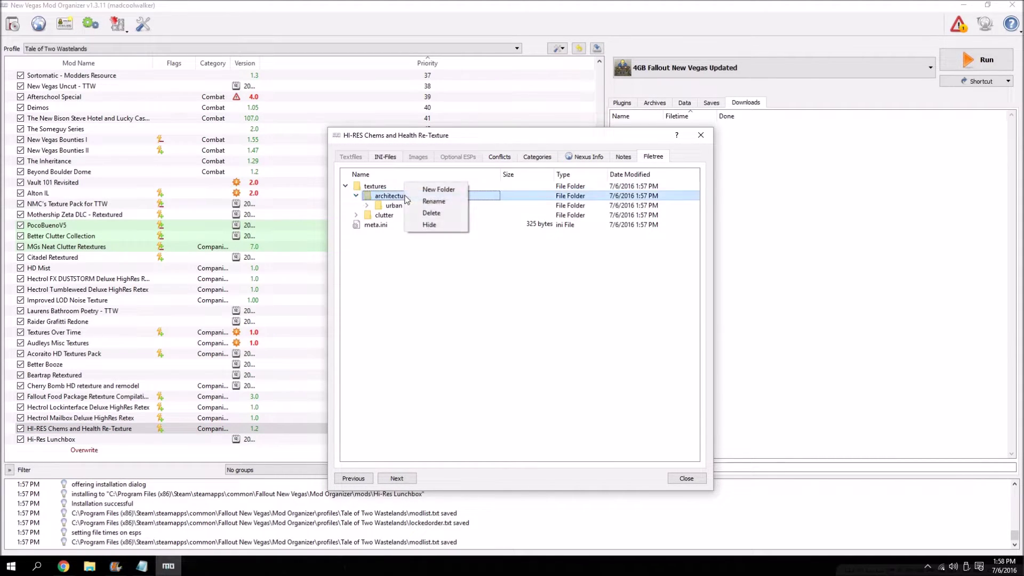
{"action": "left_click", "coordinate": [431, 213]}
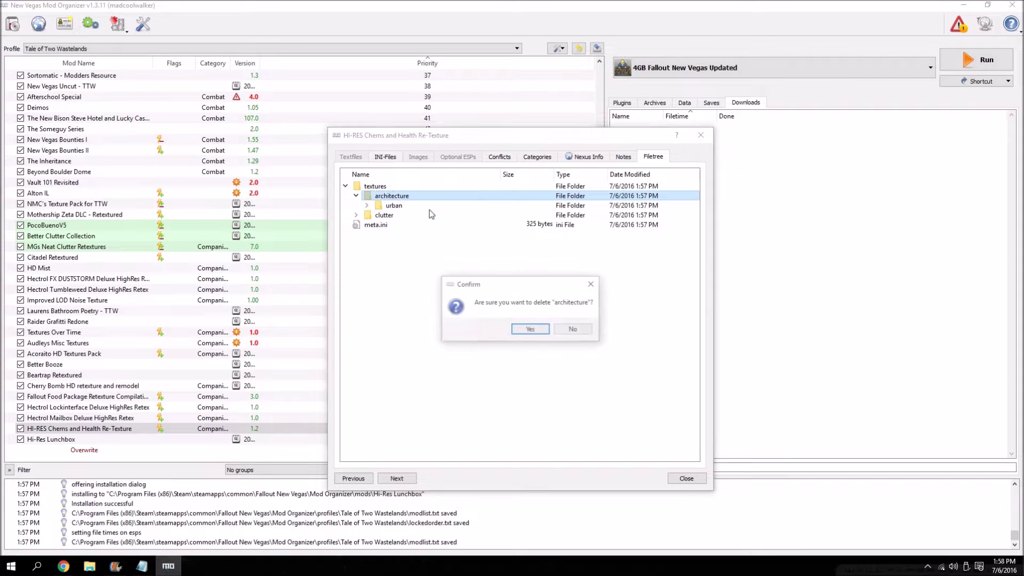
{"action": "left_click", "coordinate": [532, 330]}
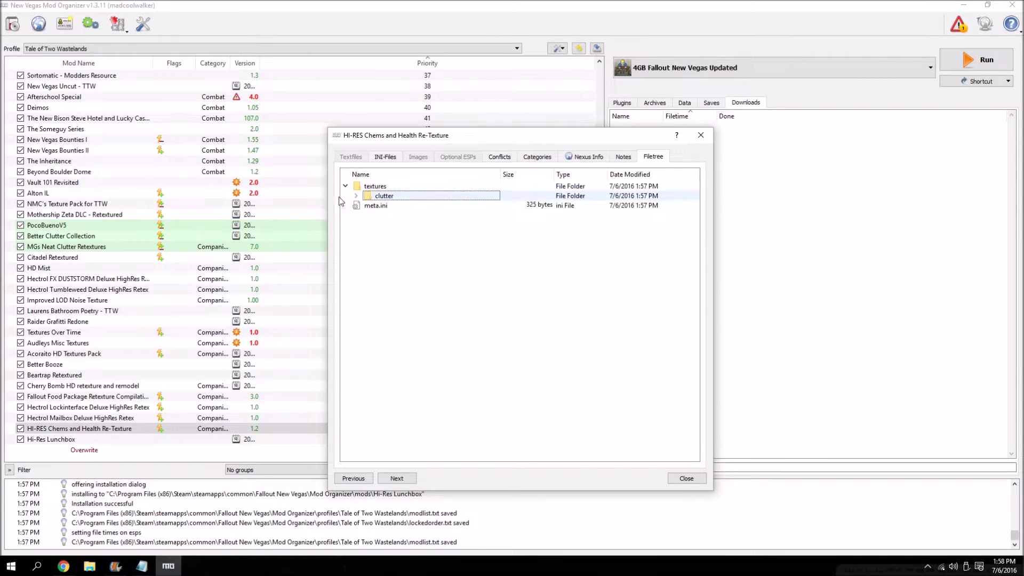
{"action": "left_click", "coordinate": [680, 476]}
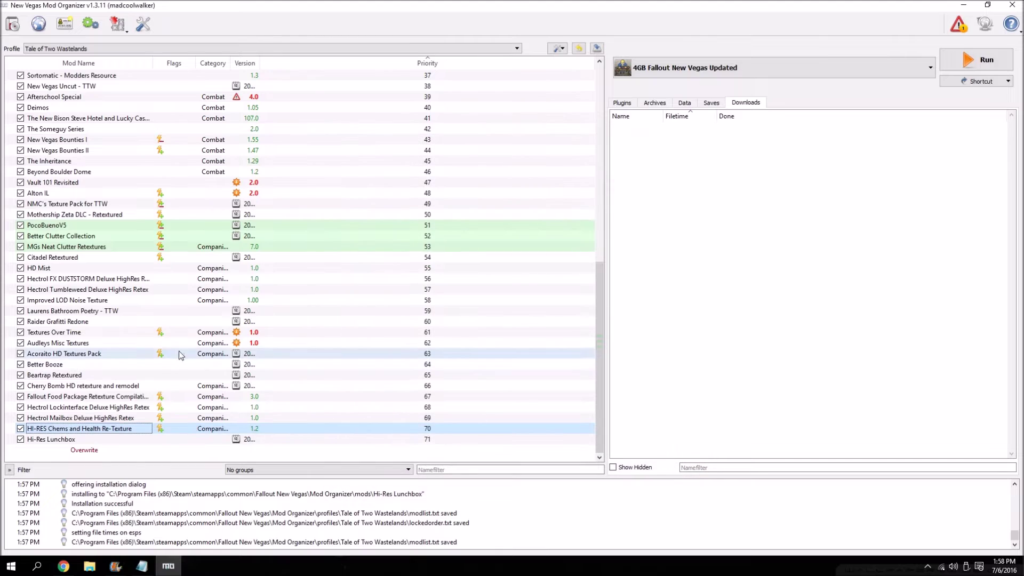
Switch to the browser and download MagRedux 1024x1024 and MagRedux QuickFix with the manager from the Magazine Redux page.
{"action": "left_click", "coordinate": [63, 565]}
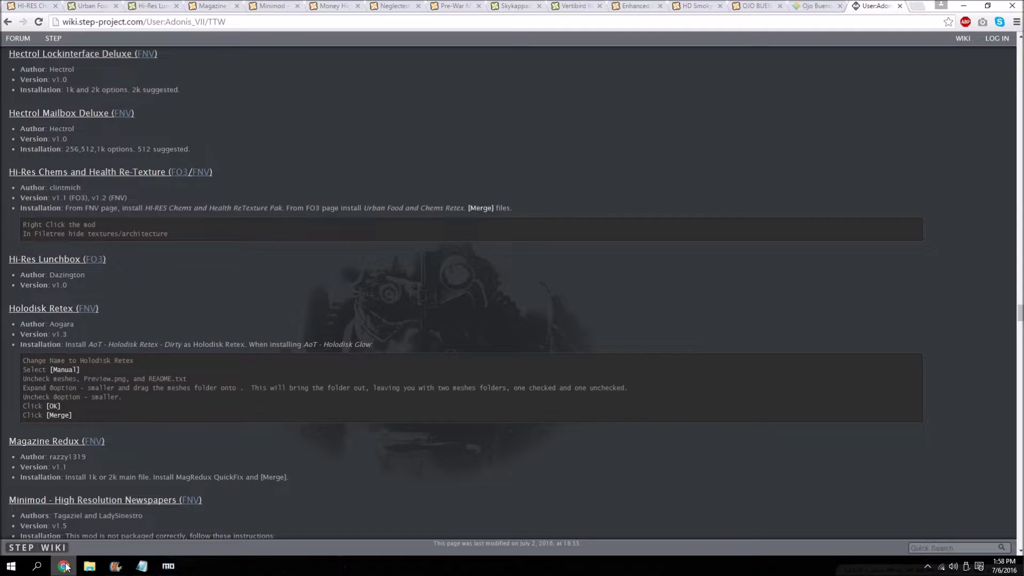
{"action": "left_click", "coordinate": [83, 6]}
{"action": "left_click", "coordinate": [209, 6]}
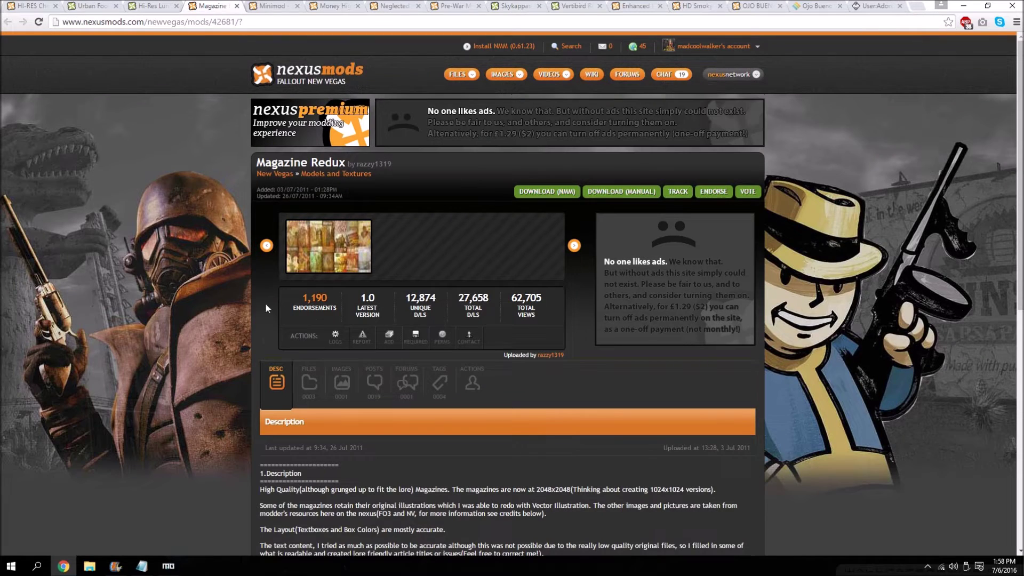
{"action": "scroll", "coordinate": [241, 275], "scroll_direction": "down", "scroll_amount": 1}
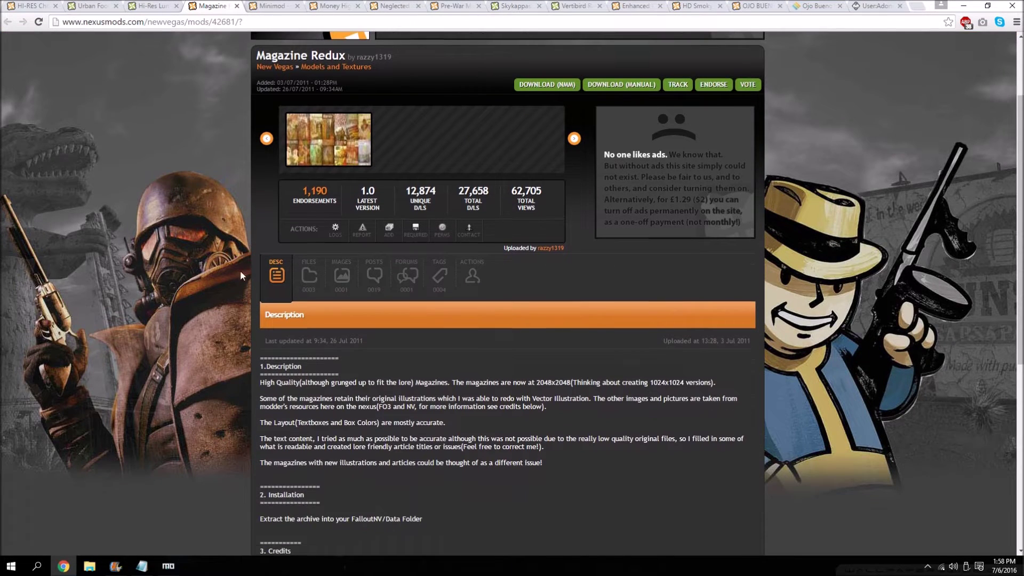
{"action": "left_click", "coordinate": [320, 272]}
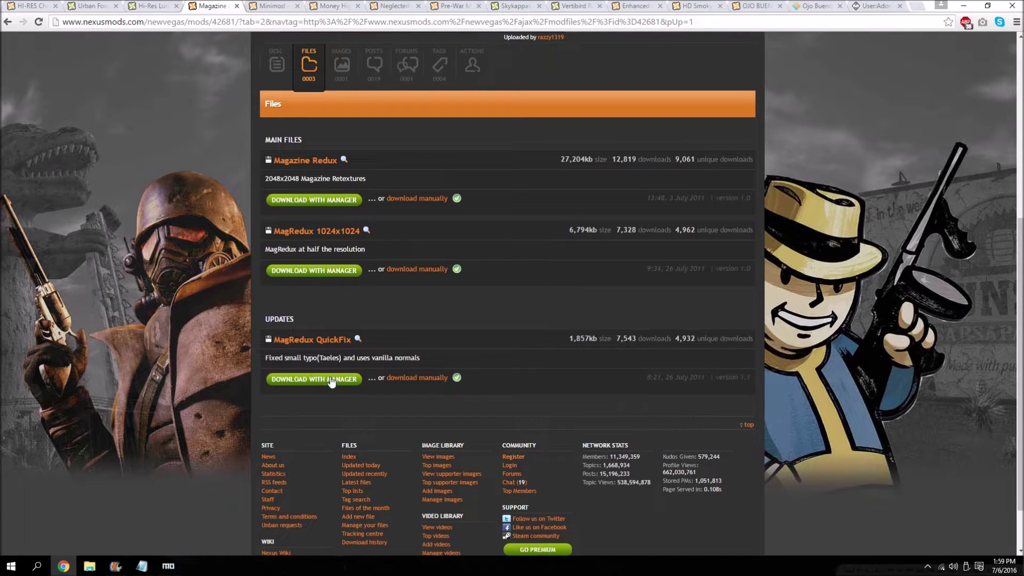
{"action": "left_click", "coordinate": [344, 381]}
Switch to Mod Organizer and install the downloaded MagRedux 1024x1024 archive as Magazine Redux.
{"action": "left_click", "coordinate": [175, 566]}
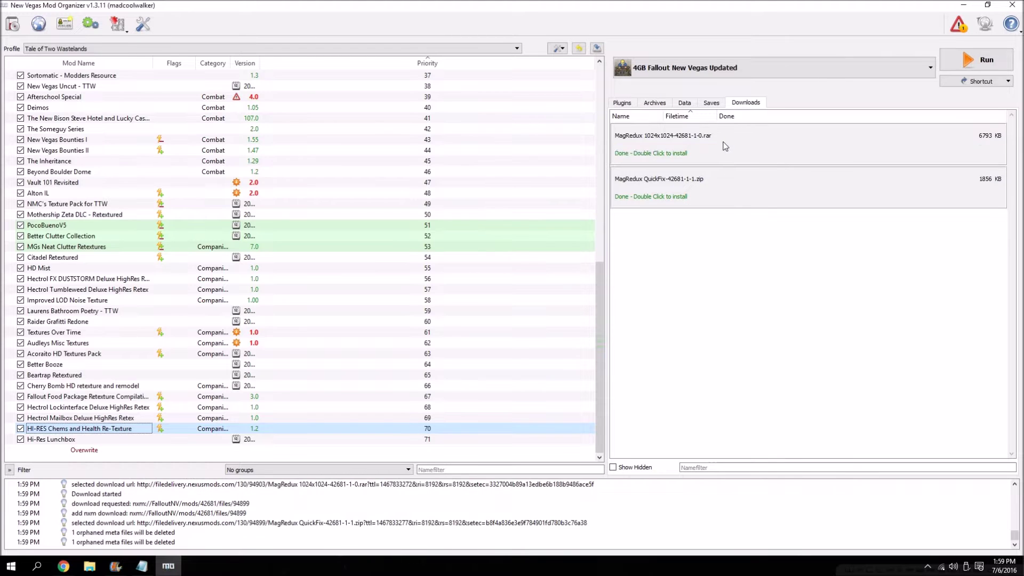
{"action": "double_click", "coordinate": [773, 159]}
{"action": "left_click", "coordinate": [512, 319]}
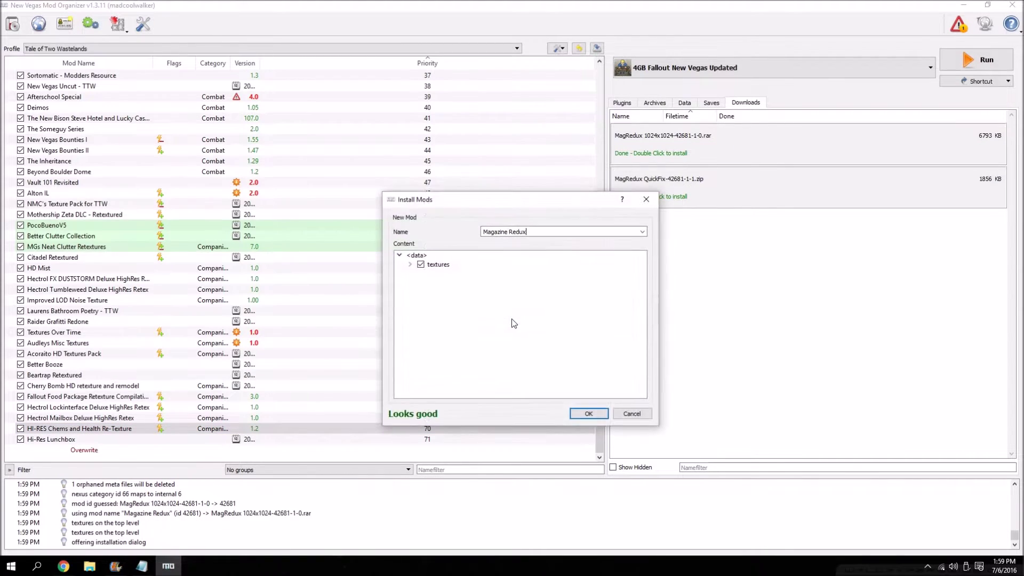
{"action": "left_click", "coordinate": [589, 414]}
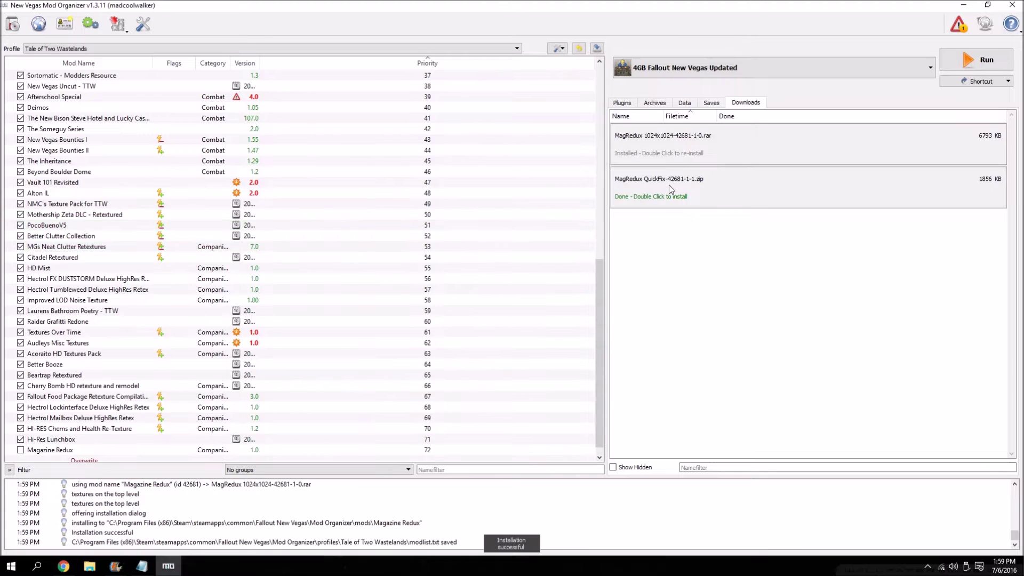
Install the MagRedux QuickFix archive under the name Magazine Redux, merging it into the existing mod.
{"action": "double_click", "coordinate": [669, 184]}
{"action": "left_click", "coordinate": [507, 326]}
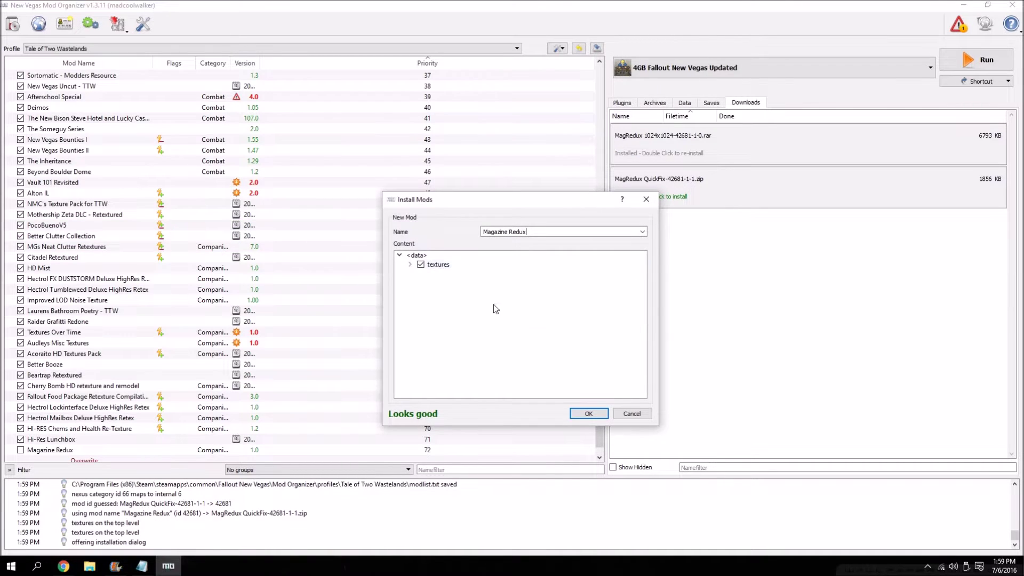
{"action": "left_click", "coordinate": [591, 415]}
{"action": "left_click", "coordinate": [477, 341]}
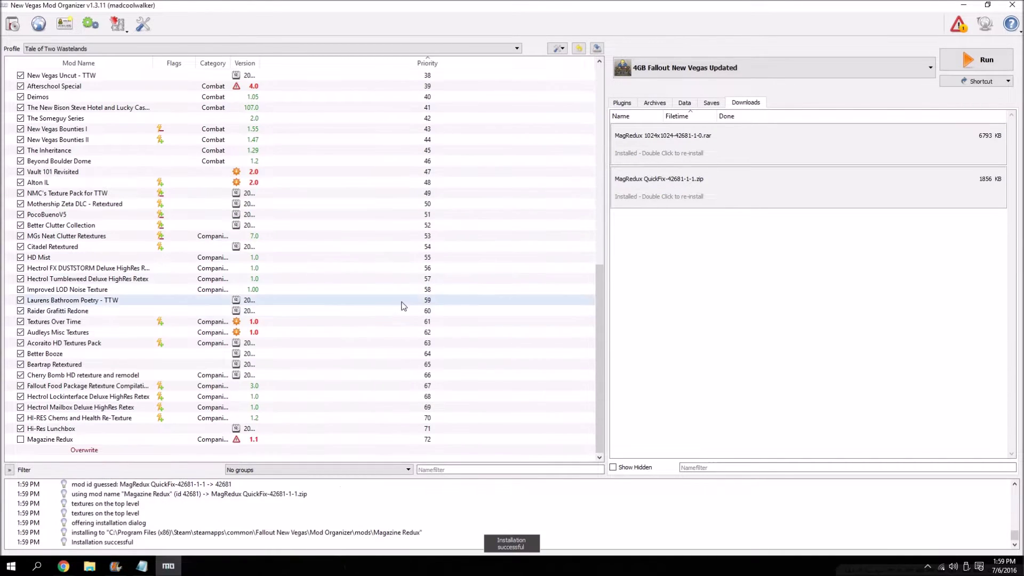
Remove both installed MagRedux archives from the downloads list and enable the Magazine Redux mod.
{"action": "right_click", "coordinate": [667, 148]}
{"action": "left_click", "coordinate": [709, 179]}
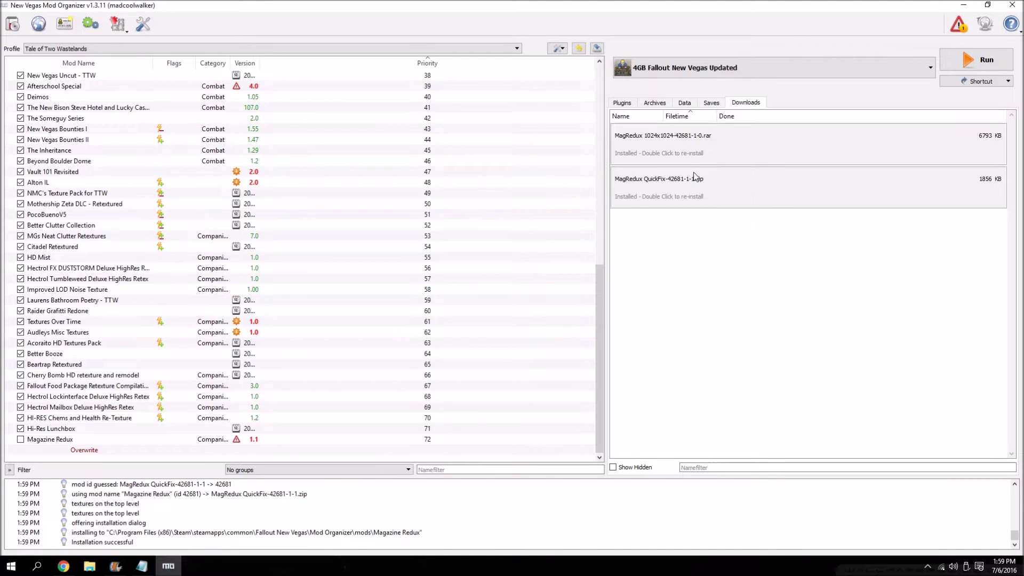
{"action": "right_click", "coordinate": [677, 140]}
{"action": "left_click", "coordinate": [709, 172]}
{"action": "left_click", "coordinate": [21, 439]}
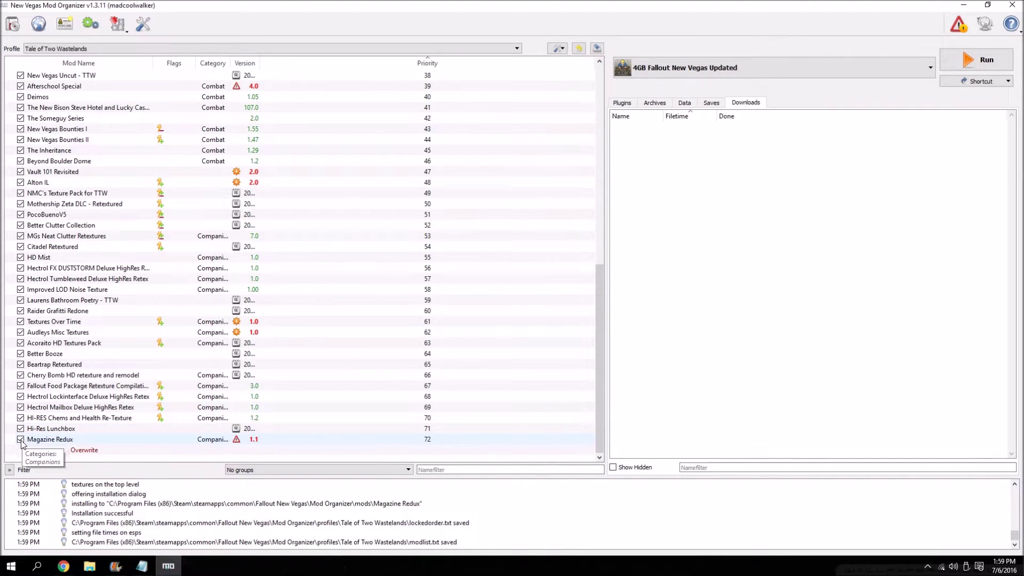
Switch to the browser and download the New and Improved Meshes main file with the manager from the Minimod - High Resolution Newspapers page.
{"action": "left_click", "coordinate": [63, 565]}
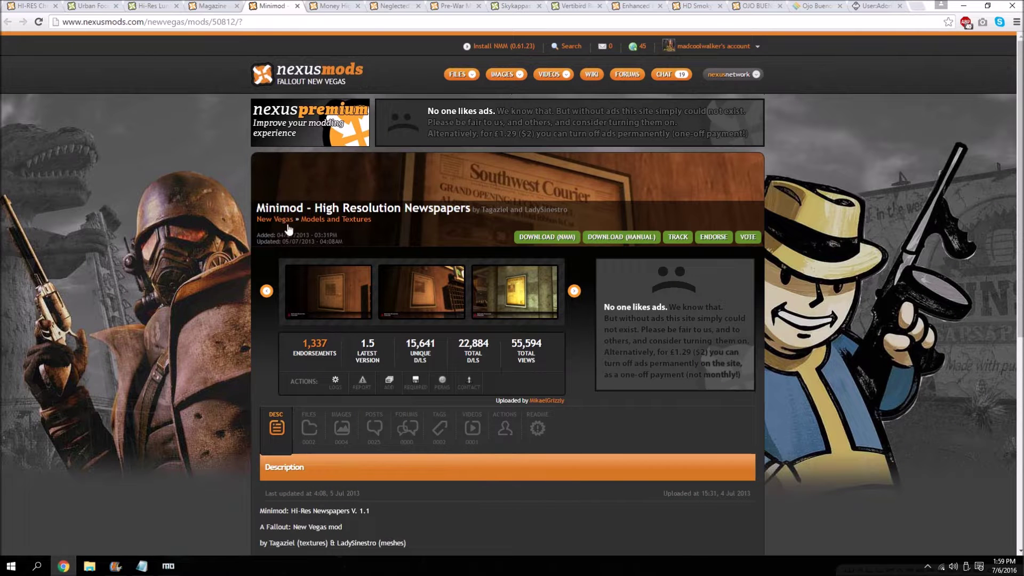
{"action": "scroll", "coordinate": [312, 278], "scroll_direction": "down", "scroll_amount": 2}
{"action": "scroll", "coordinate": [191, 158], "scroll_direction": "up", "scroll_amount": 1}
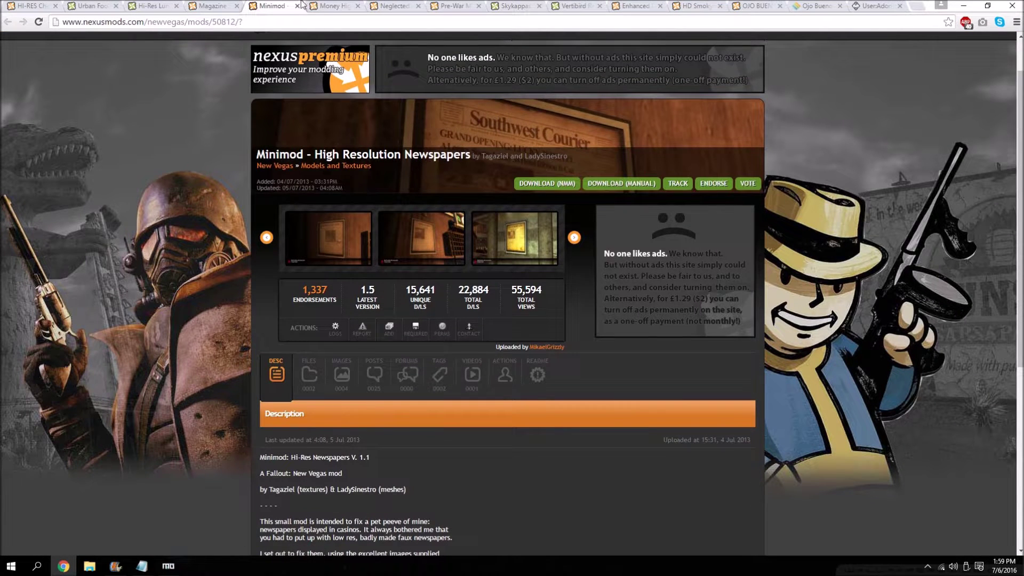
{"action": "left_click", "coordinate": [209, 6]}
{"action": "left_click", "coordinate": [269, 7]}
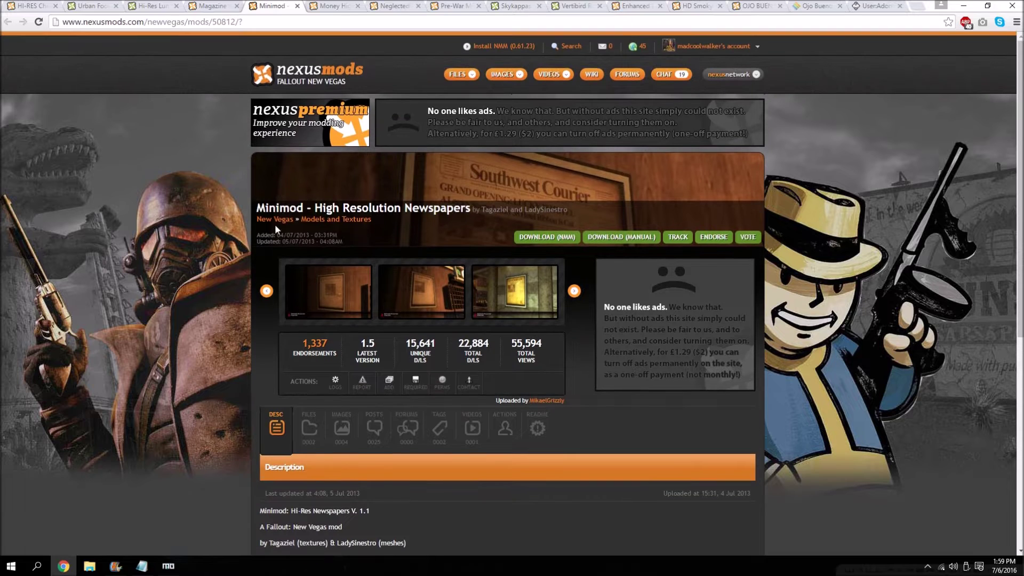
{"action": "scroll", "coordinate": [358, 256], "scroll_direction": "down", "scroll_amount": 2}
{"action": "left_click", "coordinate": [308, 269]}
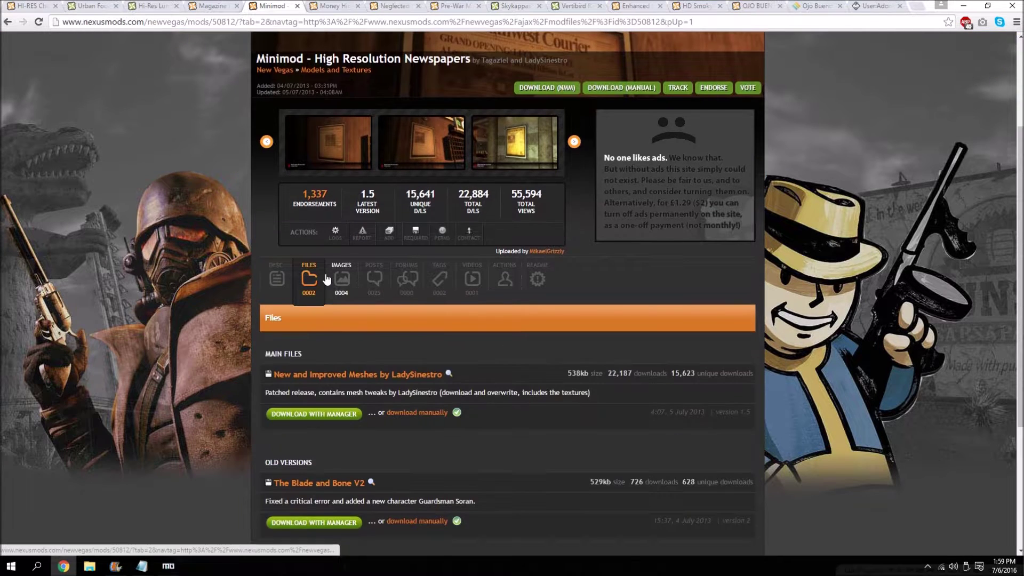
{"action": "scroll", "coordinate": [334, 315], "scroll_direction": "down", "scroll_amount": 2}
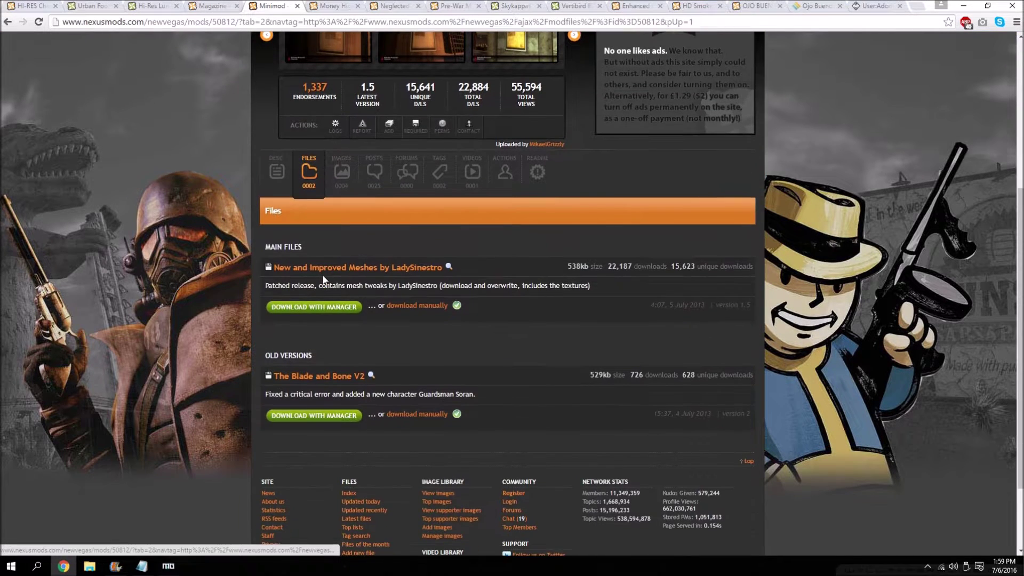
{"action": "left_click", "coordinate": [329, 310]}
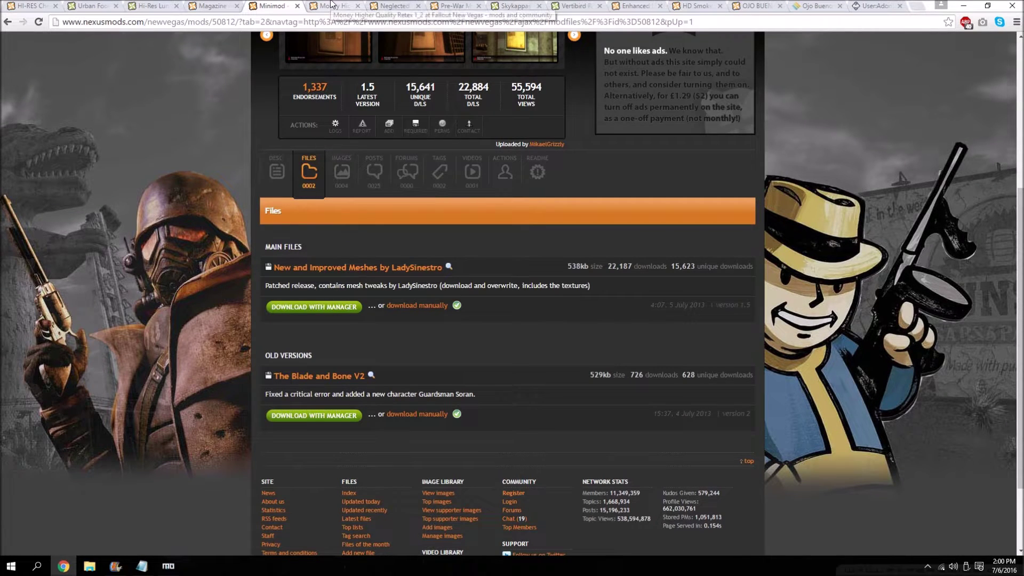
Download the MoneyRetexV1_2 main file with the manager from the Money Higher Quality Retex 1_2 page.
{"action": "left_click", "coordinate": [333, 6]}
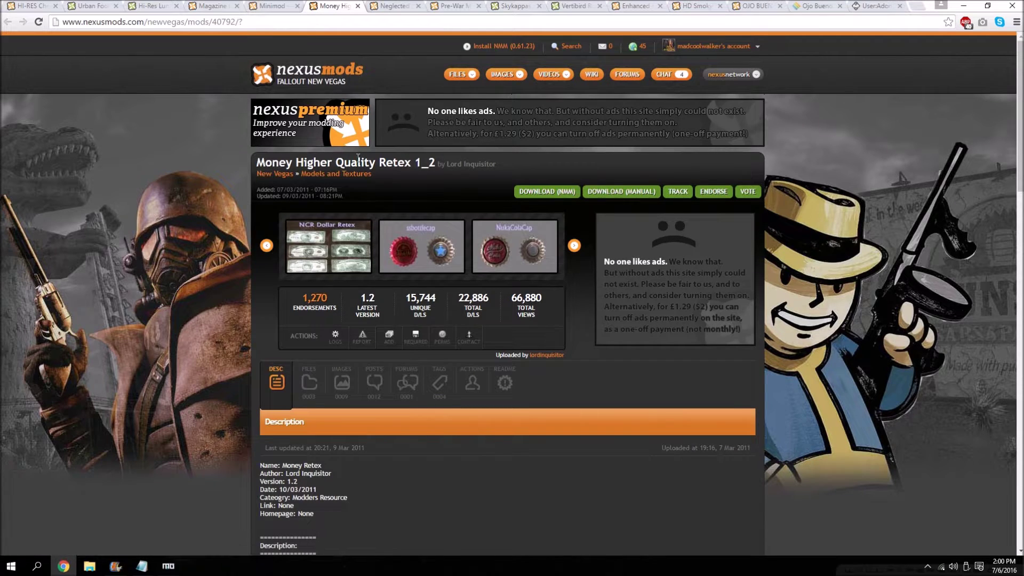
{"action": "scroll", "coordinate": [368, 229], "scroll_direction": "down", "scroll_amount": 2}
{"action": "left_click", "coordinate": [310, 278]}
{"action": "scroll", "coordinate": [304, 314], "scroll_direction": "down", "scroll_amount": 2}
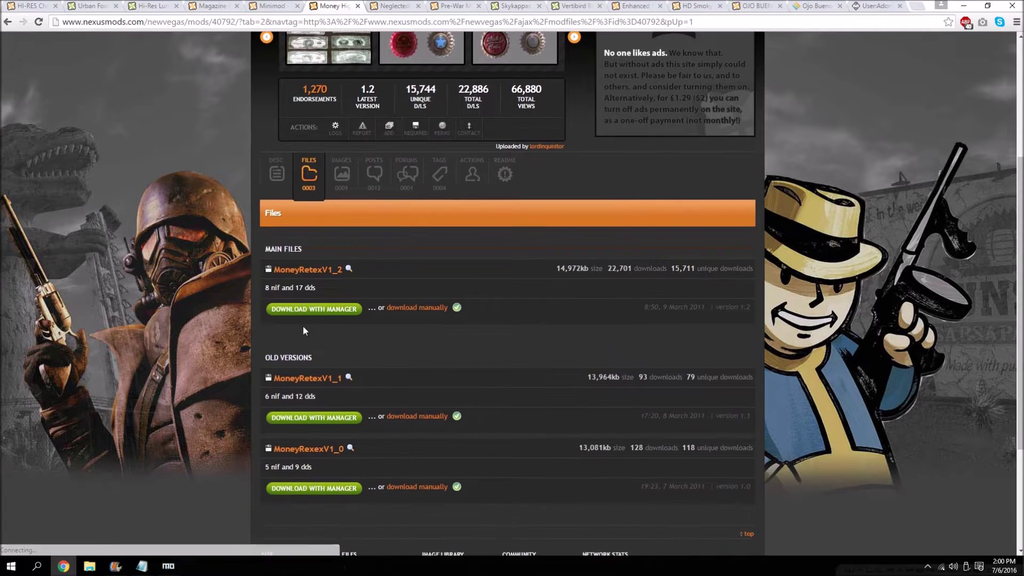
{"action": "left_click", "coordinate": [324, 309]}
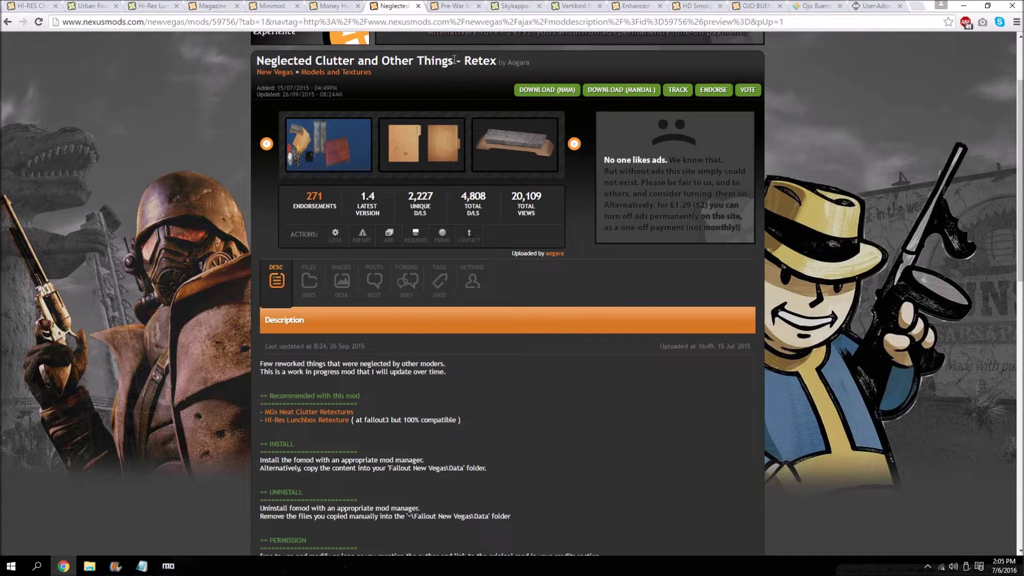
Download the Neglected Architecture and Furnitures main file with the manager from the Neglected Clutter and Other Things - Retex page and check its other files.
{"action": "scroll", "coordinate": [320, 223], "scroll_direction": "down", "scroll_amount": 2}
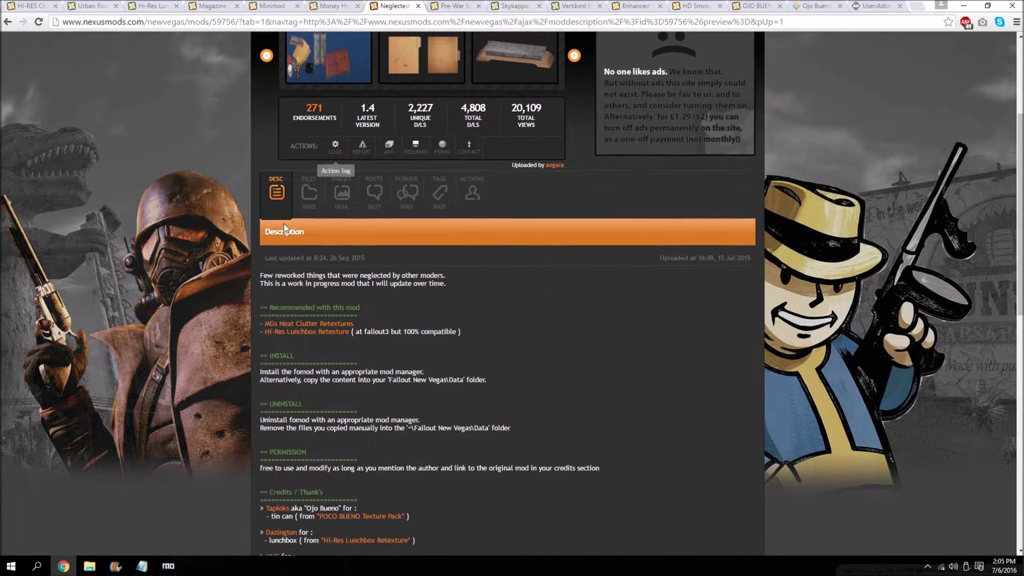
{"action": "left_click", "coordinate": [294, 193]}
{"action": "scroll", "coordinate": [334, 356], "scroll_direction": "down", "scroll_amount": 3}
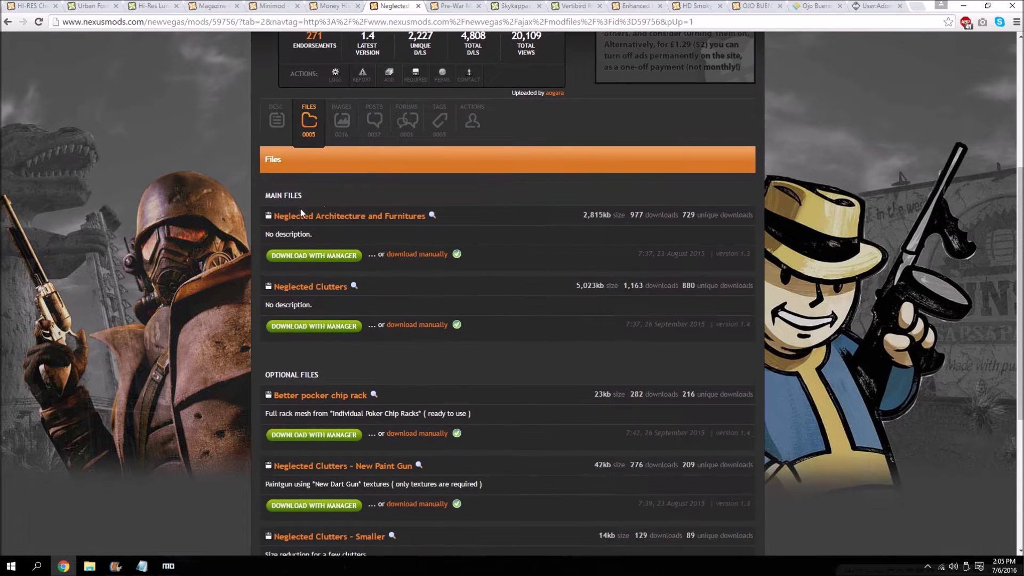
{"action": "double_click", "coordinate": [328, 257]}
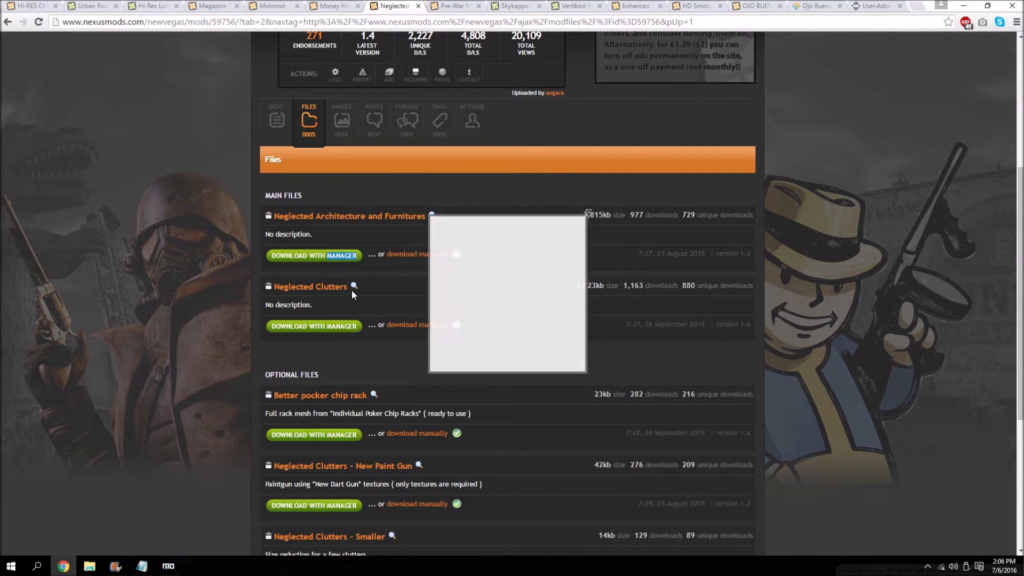
{"action": "scroll", "coordinate": [351, 293], "scroll_direction": "down", "scroll_amount": 1}
{"action": "scroll", "coordinate": [346, 292], "scroll_direction": "down", "scroll_amount": 1}
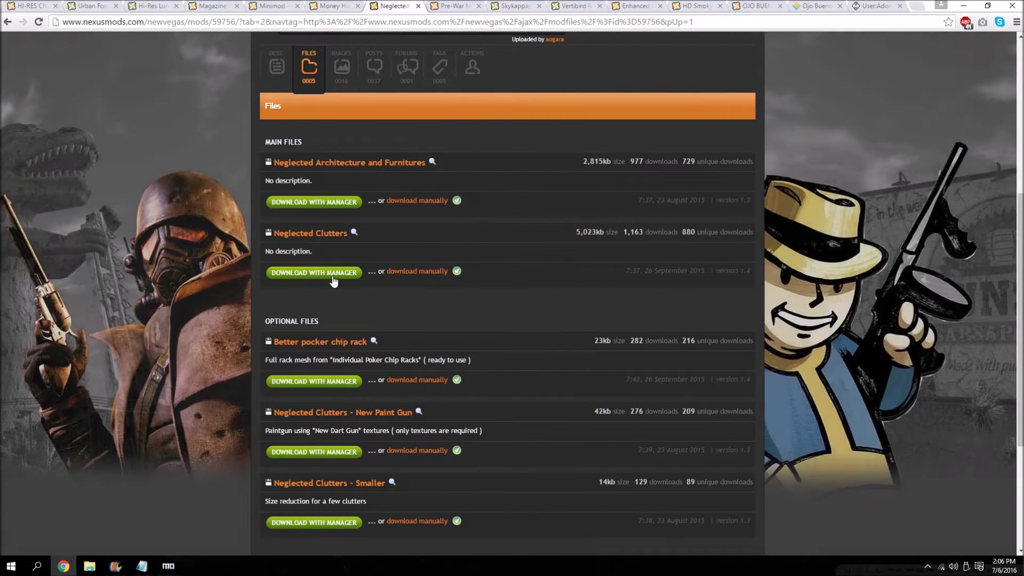
{"action": "scroll", "coordinate": [240, 299], "scroll_direction": "down", "scroll_amount": 1}
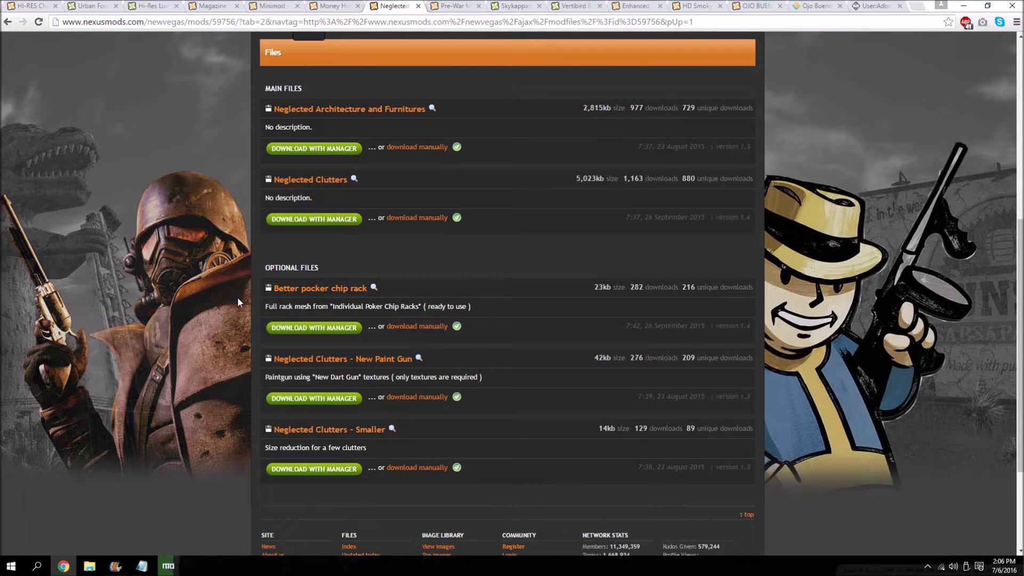
{"action": "scroll", "coordinate": [240, 296], "scroll_direction": "up", "scroll_amount": 4}
Open the file list of the Pre-War Money Retexture page and examine its main and optional files.
{"action": "key", "text": "ctrl+Tab"}
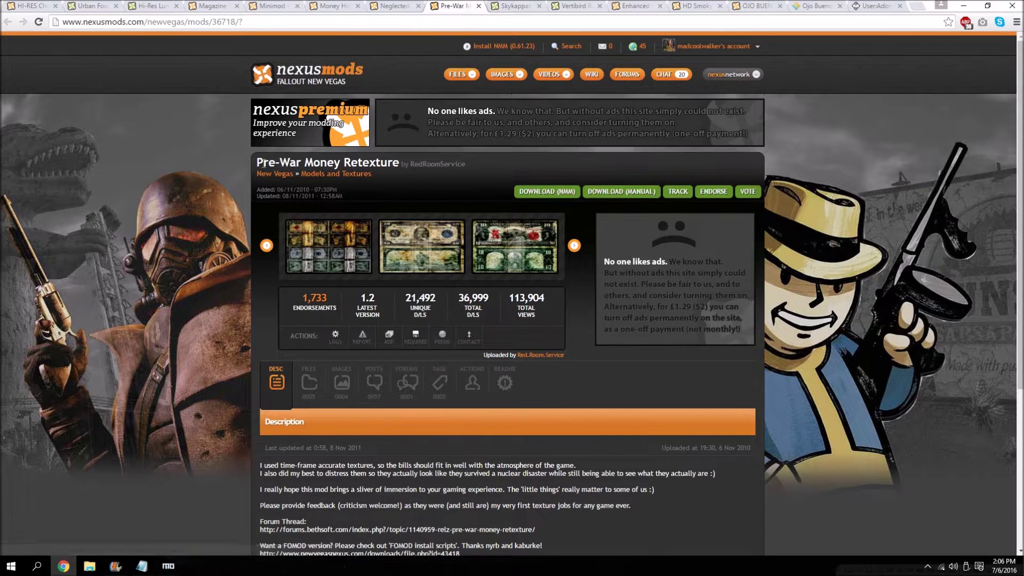
{"action": "scroll", "coordinate": [344, 276], "scroll_direction": "down", "scroll_amount": 2}
{"action": "left_click", "coordinate": [313, 260]}
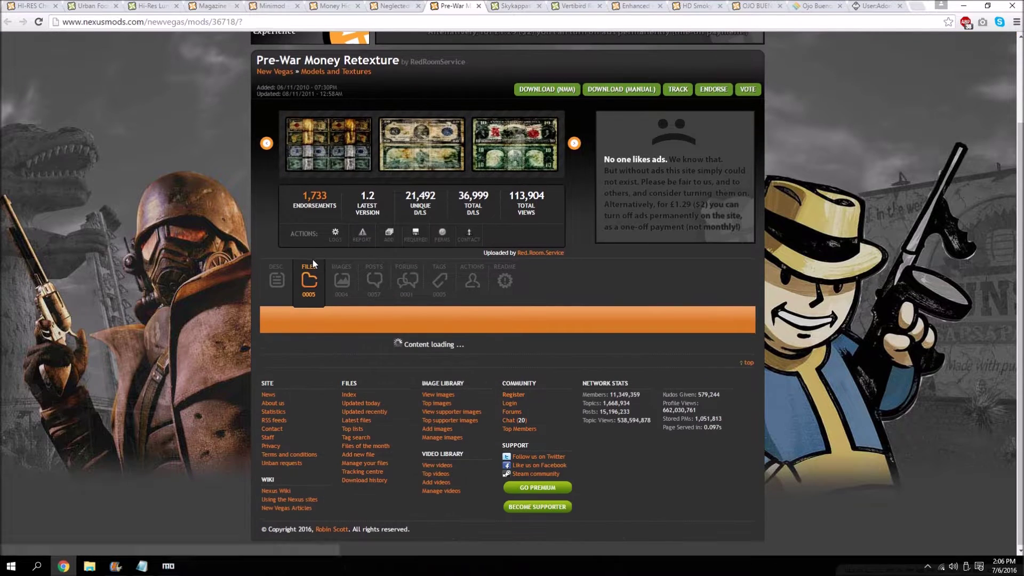
{"action": "scroll", "coordinate": [320, 260], "scroll_direction": "down", "scroll_amount": 3}
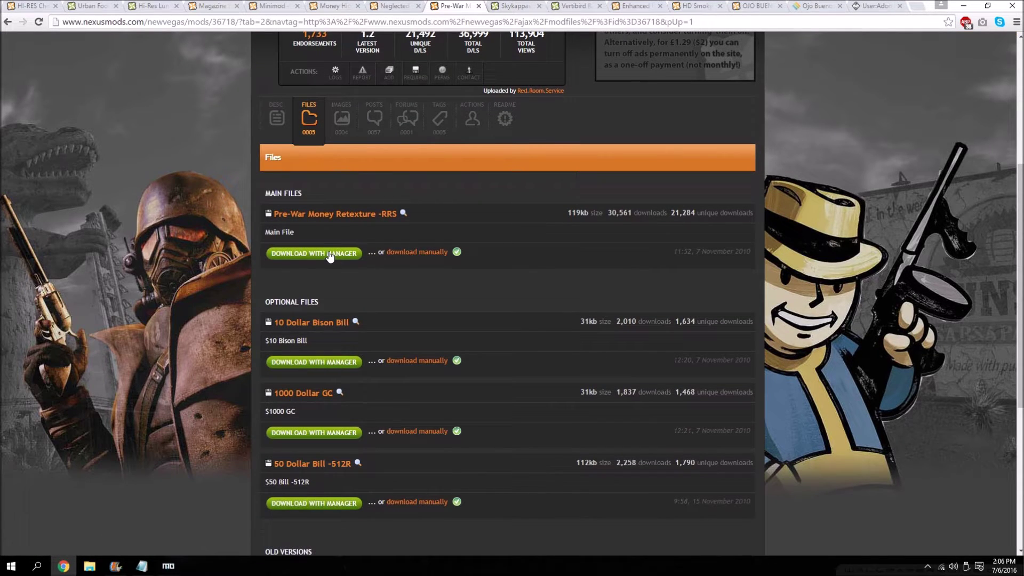
{"action": "scroll", "coordinate": [386, 296], "scroll_direction": "down", "scroll_amount": 2}
{"action": "scroll", "coordinate": [366, 308], "scroll_direction": "up", "scroll_amount": 3}
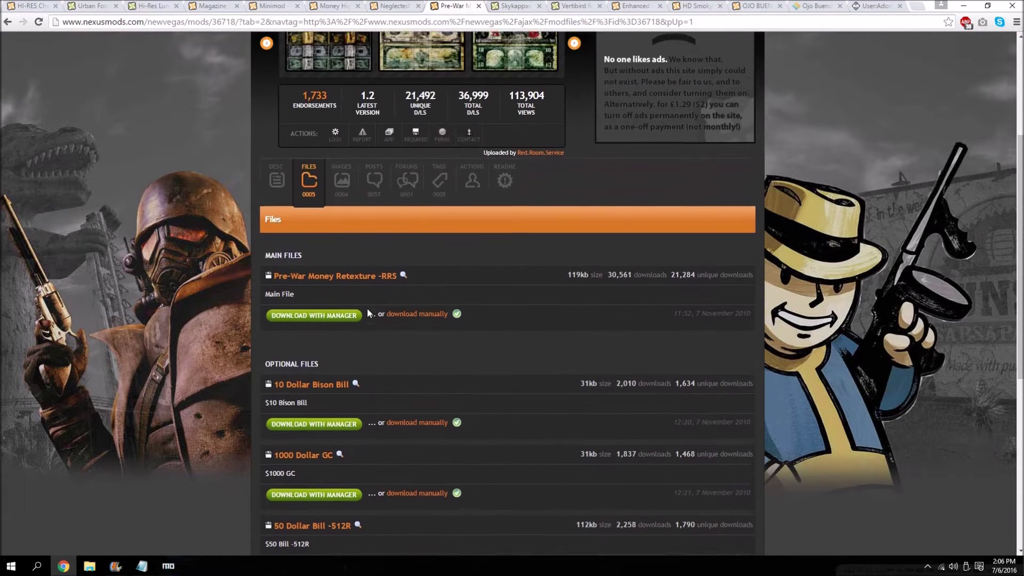
{"action": "scroll", "coordinate": [367, 308], "scroll_direction": "up", "scroll_amount": 1}
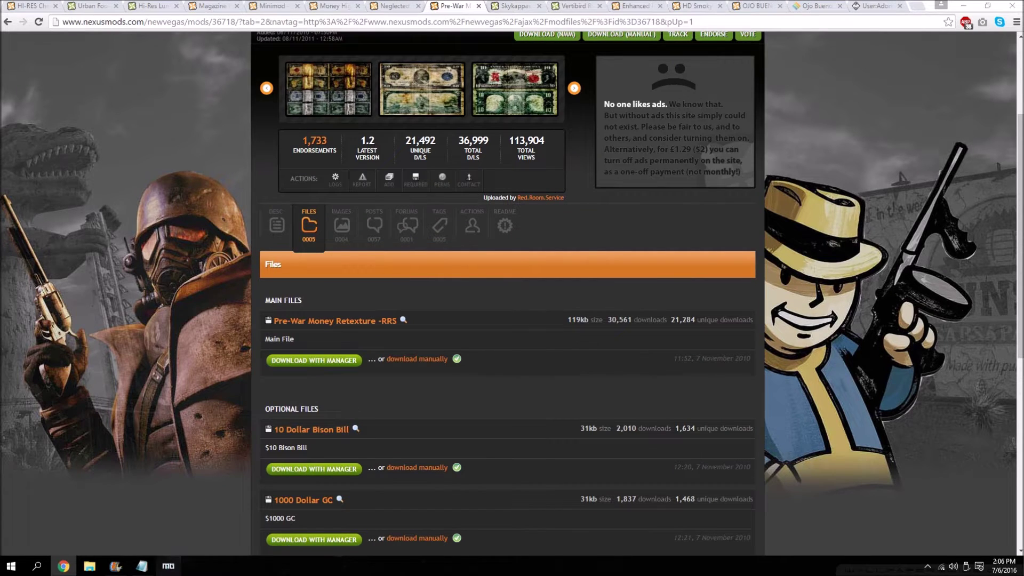
Switch to Mod Organizer, install Minimod - High Resolution Newspapers with its inner folder as the data directory, and remove its archive from the downloads view.
{"action": "left_click", "coordinate": [168, 566]}
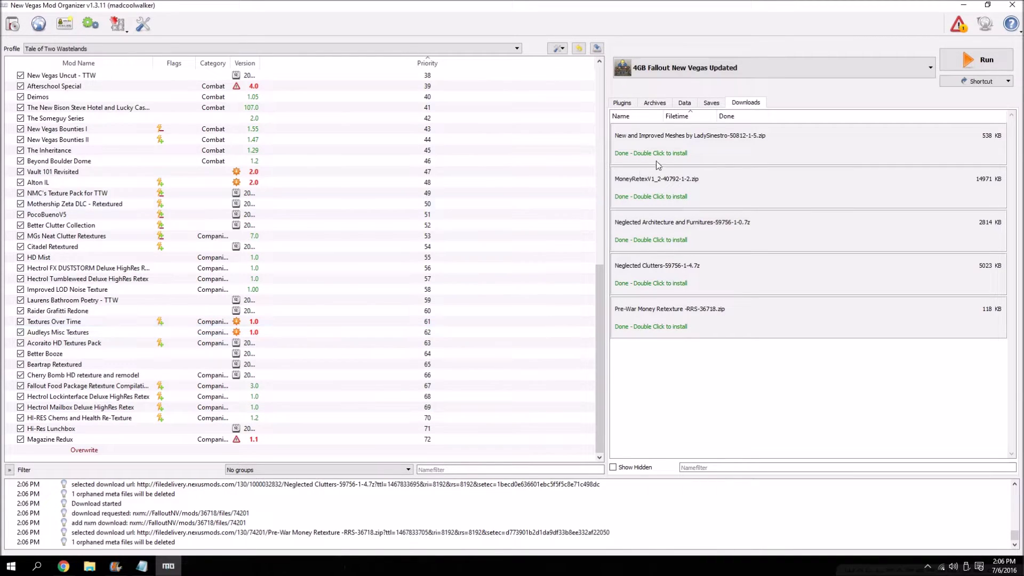
{"action": "double_click", "coordinate": [664, 142]}
{"action": "left_click", "coordinate": [410, 265]}
{"action": "right_click", "coordinate": [454, 264]}
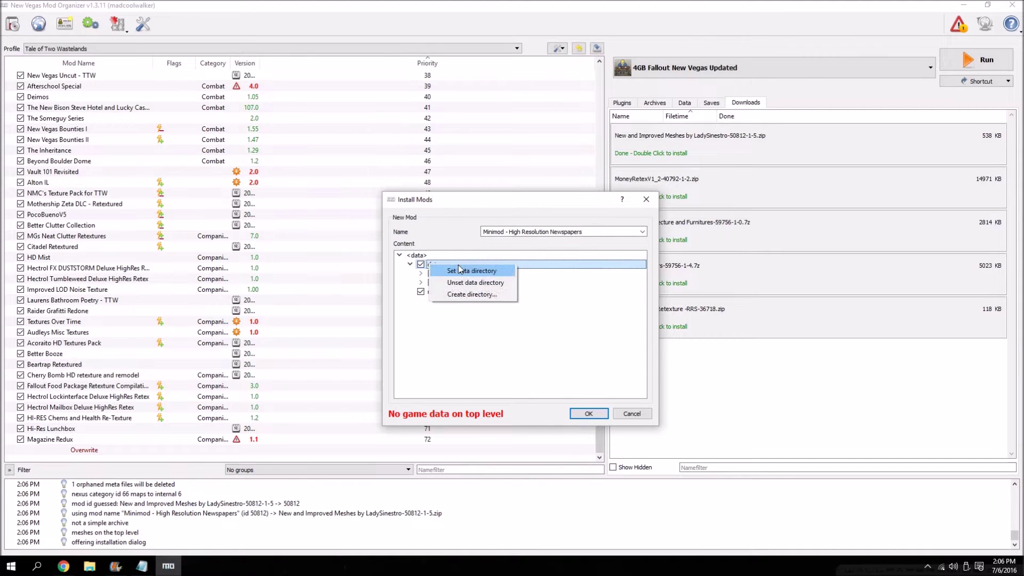
{"action": "left_click", "coordinate": [462, 267]}
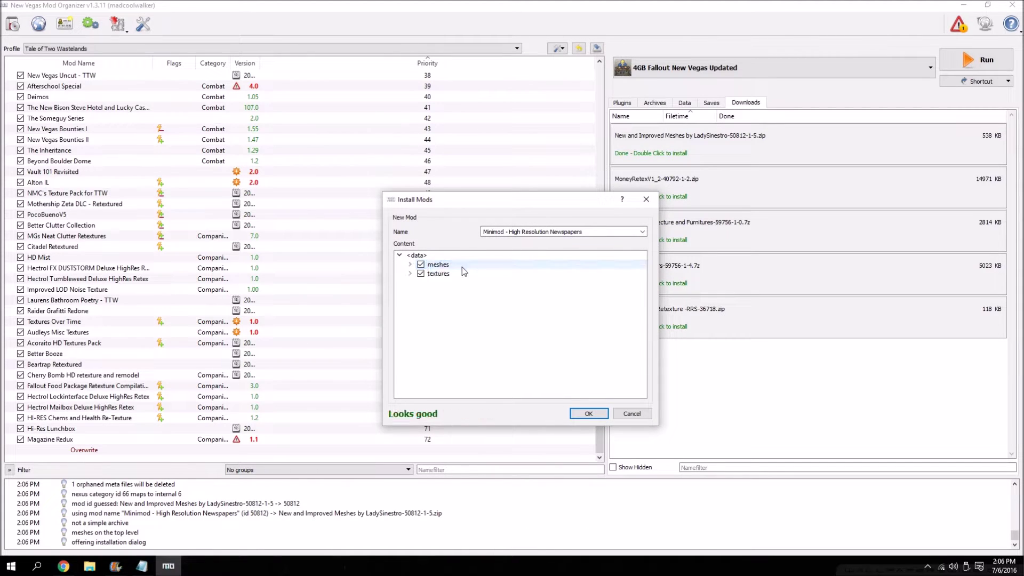
{"action": "left_click", "coordinate": [582, 416]}
{"action": "scroll", "coordinate": [158, 436], "scroll_direction": "down", "scroll_amount": 1}
{"action": "right_click", "coordinate": [632, 146]}
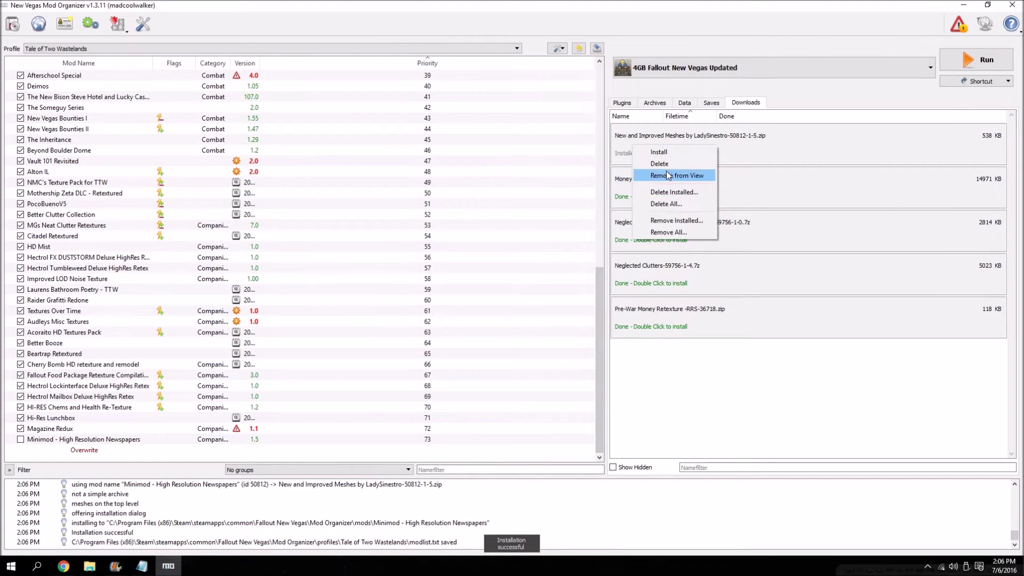
{"action": "left_click", "coordinate": [668, 176]}
Install Money Higher Quality Retex 1_2 manually without ReadMe.txt and remove its archive from the downloads view.
{"action": "double_click", "coordinate": [651, 155]}
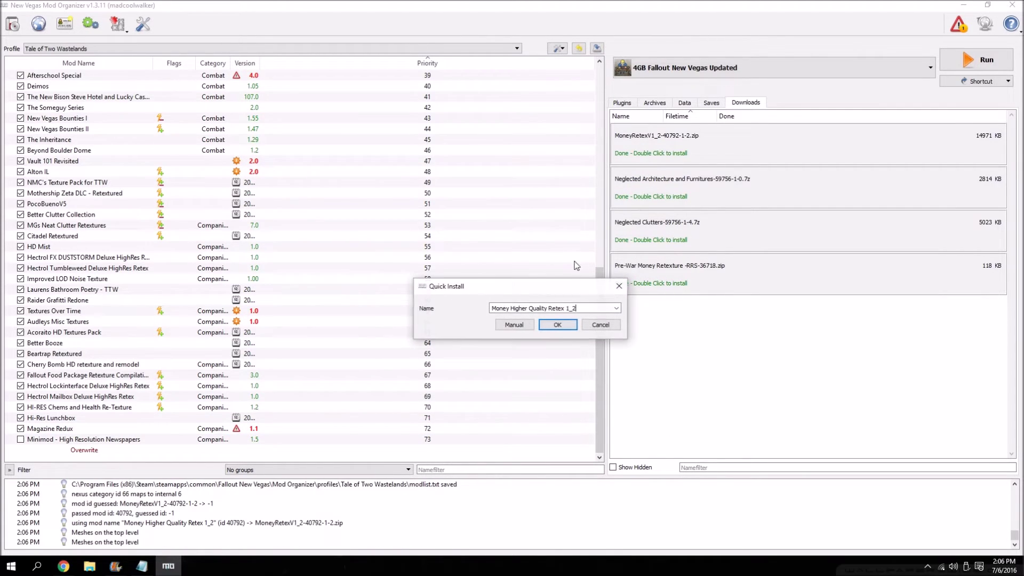
{"action": "left_click", "coordinate": [516, 325]}
{"action": "left_click", "coordinate": [411, 265]}
{"action": "right_click", "coordinate": [412, 264]}
{"action": "left_click", "coordinate": [429, 269]}
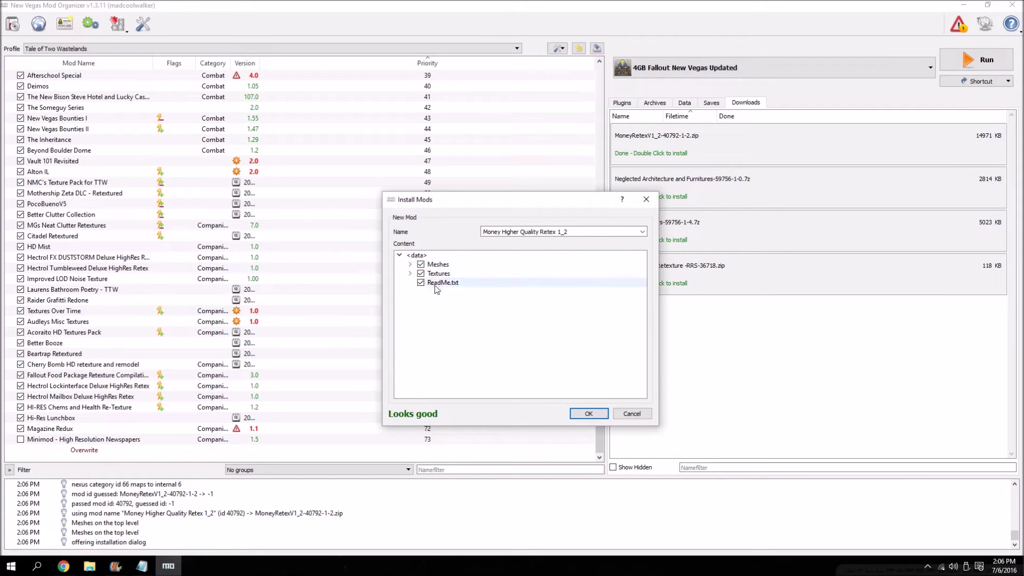
{"action": "left_click", "coordinate": [420, 282]}
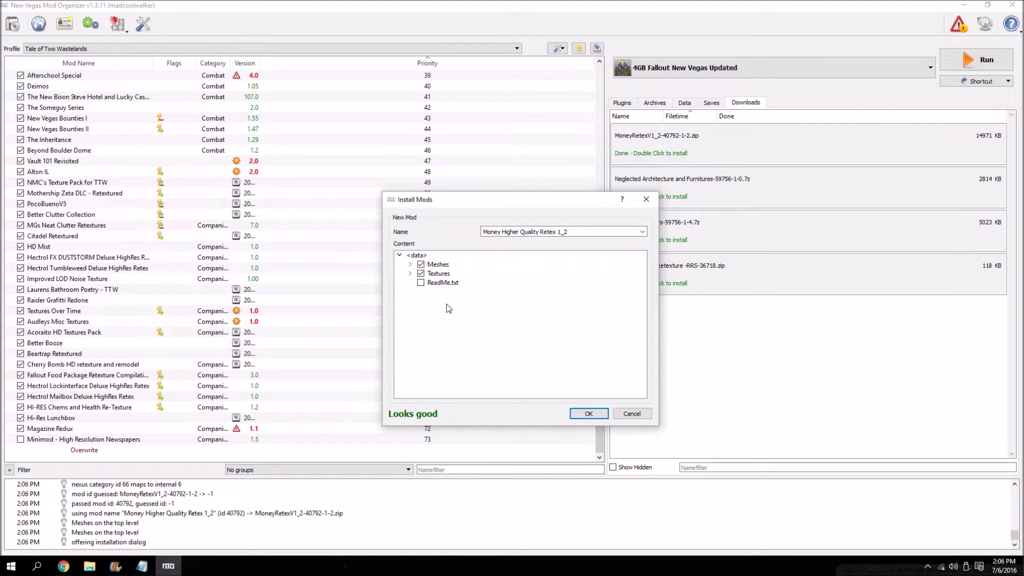
{"action": "left_click", "coordinate": [589, 415]}
{"action": "right_click", "coordinate": [675, 152]}
{"action": "left_click", "coordinate": [693, 185]}
Install the Neglected Architecture and Furnitures archive manually without README.txt and remove it from the downloads view.
{"action": "double_click", "coordinate": [662, 141]}
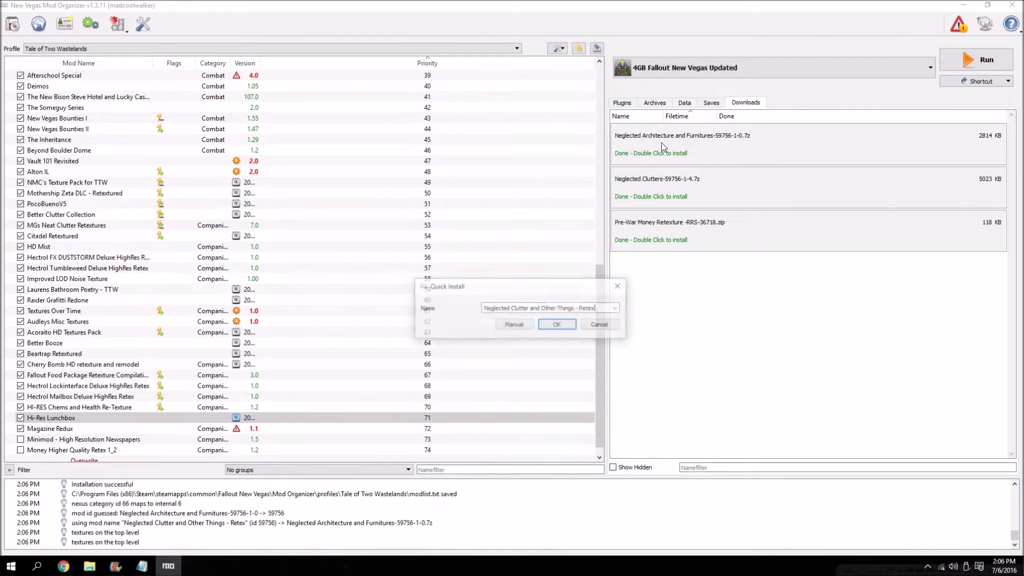
{"action": "left_click", "coordinate": [497, 328]}
{"action": "left_click", "coordinate": [420, 274]}
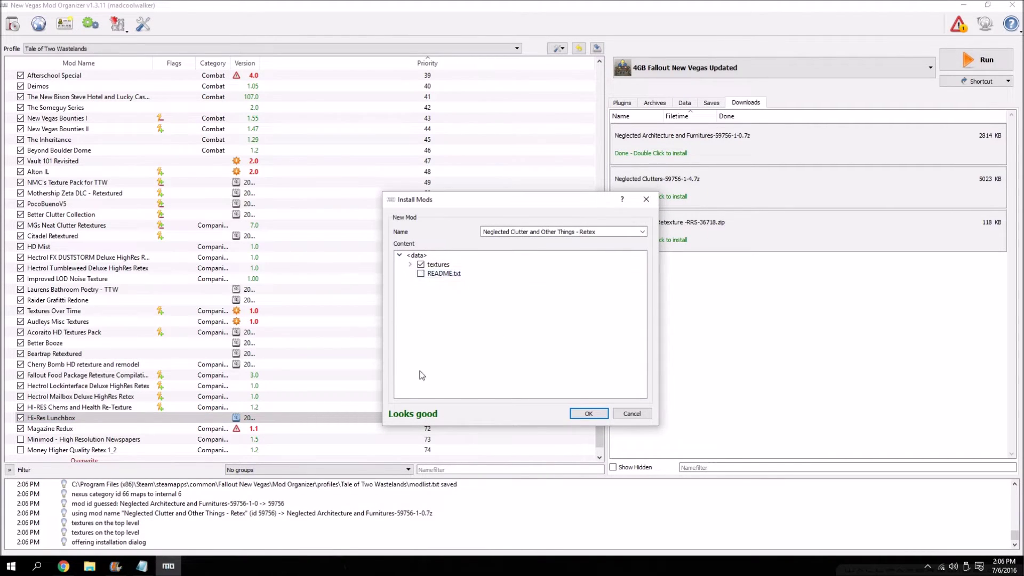
{"action": "left_click", "coordinate": [588, 413]}
{"action": "right_click", "coordinate": [700, 149]}
{"action": "left_click", "coordinate": [725, 179]}
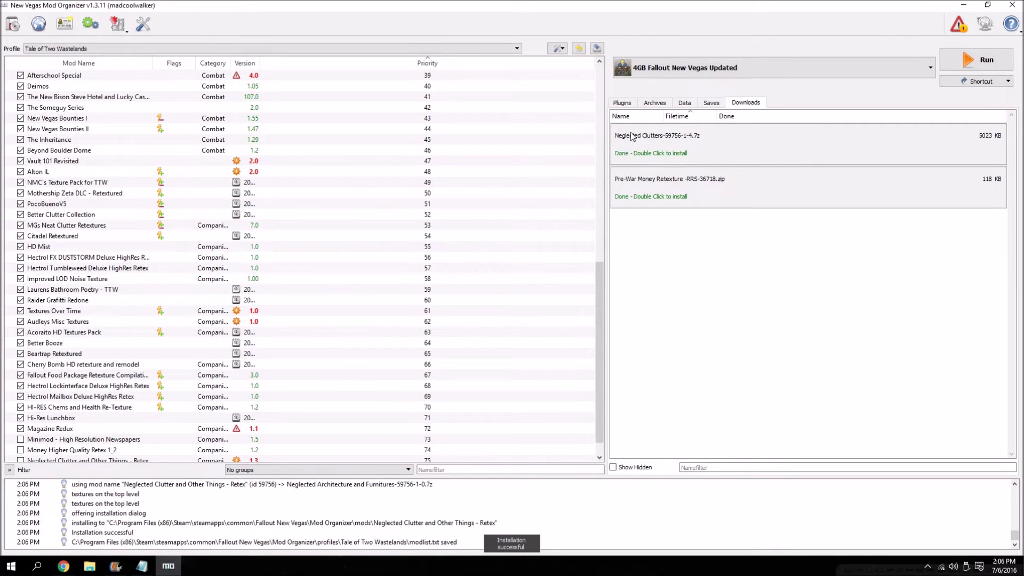
Merge the Neglected Clutters archive into Neglected Clutter and Other Things - Retex without its licence and README text files, and remove it from the downloads view.
{"action": "double_click", "coordinate": [632, 137]}
{"action": "left_click", "coordinate": [507, 329]}
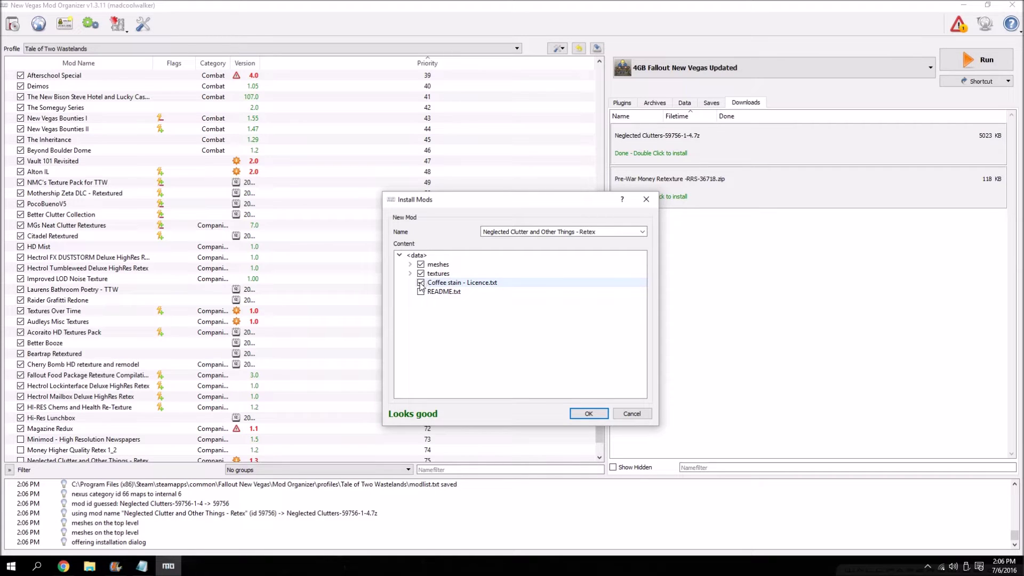
{"action": "left_click", "coordinate": [586, 414]}
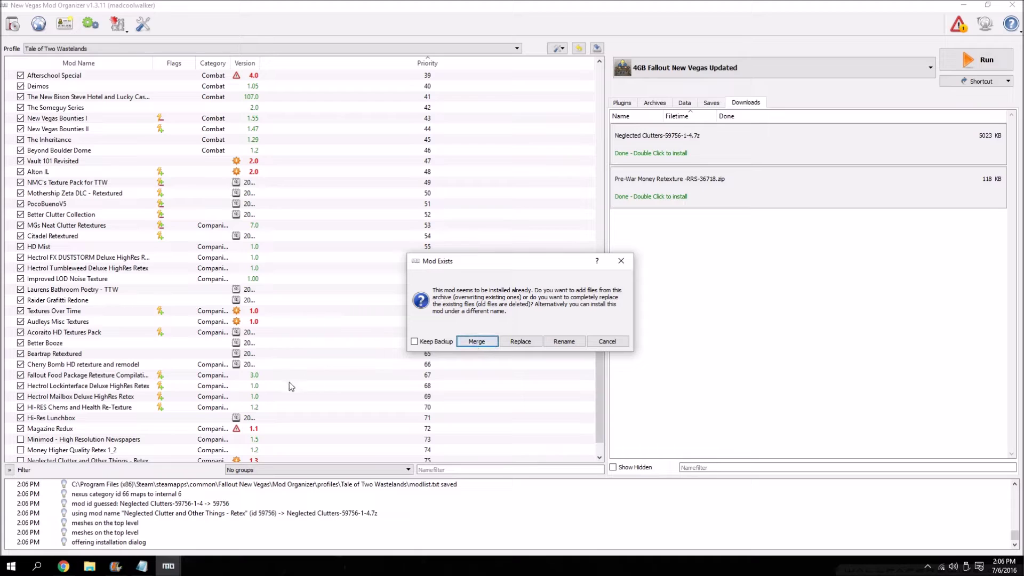
{"action": "left_click", "coordinate": [475, 341]}
{"action": "scroll", "coordinate": [116, 431], "scroll_direction": "down", "scroll_amount": 1}
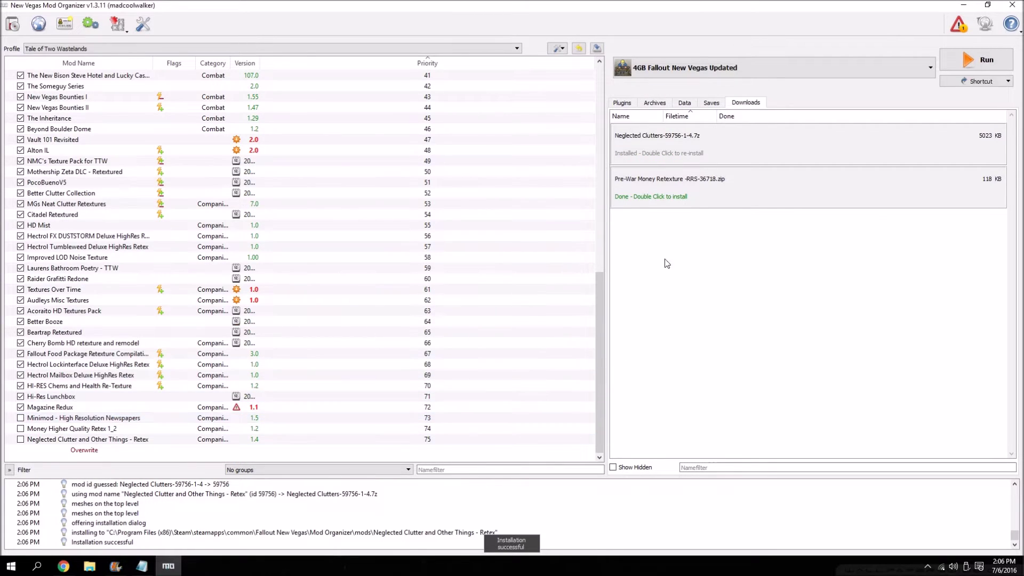
{"action": "right_click", "coordinate": [666, 146]}
{"action": "left_click", "coordinate": [693, 176]}
Install Pre-War Money Retexture with the $1 and $5 Bill - Light Distress options and remove its archive from the downloads view.
{"action": "double_click", "coordinate": [680, 152]}
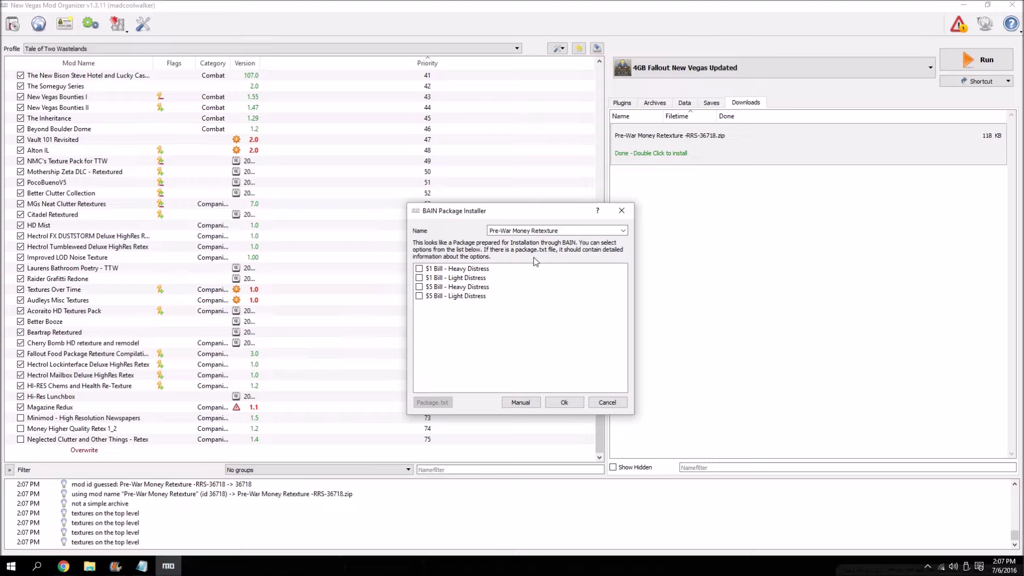
{"action": "left_click", "coordinate": [419, 278]}
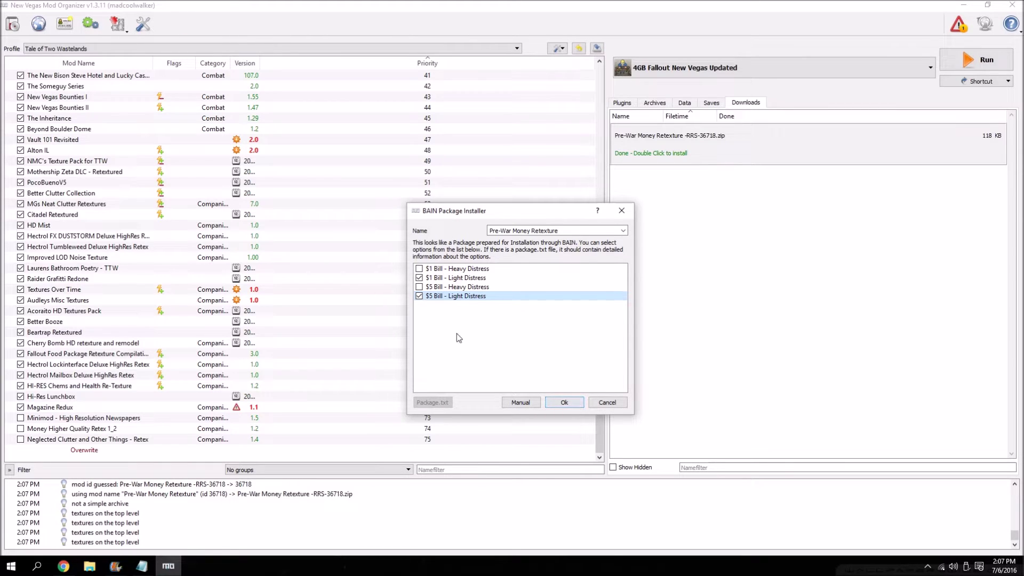
{"action": "left_click", "coordinate": [562, 402]}
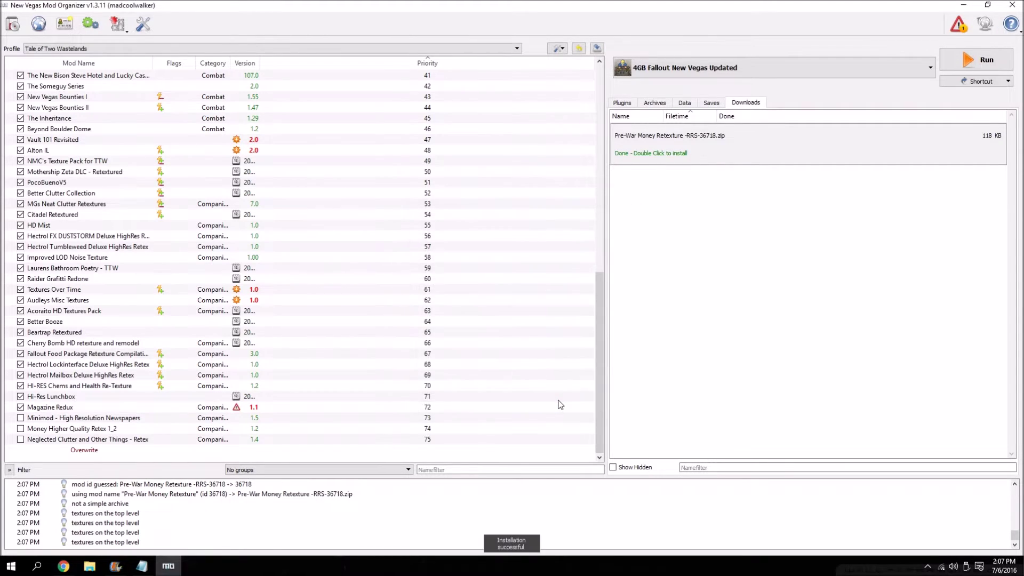
{"action": "right_click", "coordinate": [674, 144]}
{"action": "left_click", "coordinate": [711, 174]}
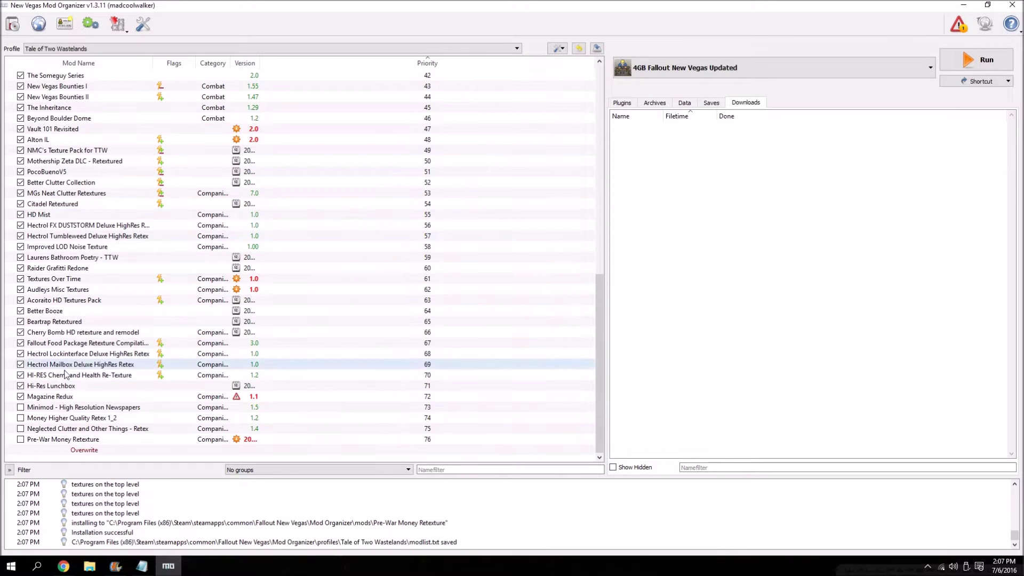
Enable the Minimod newspapers, Money Higher Quality Retex 1_2, Neglected Clutter and Pre-War Money Retexture mods in the mod list.
{"action": "left_click", "coordinate": [21, 407]}
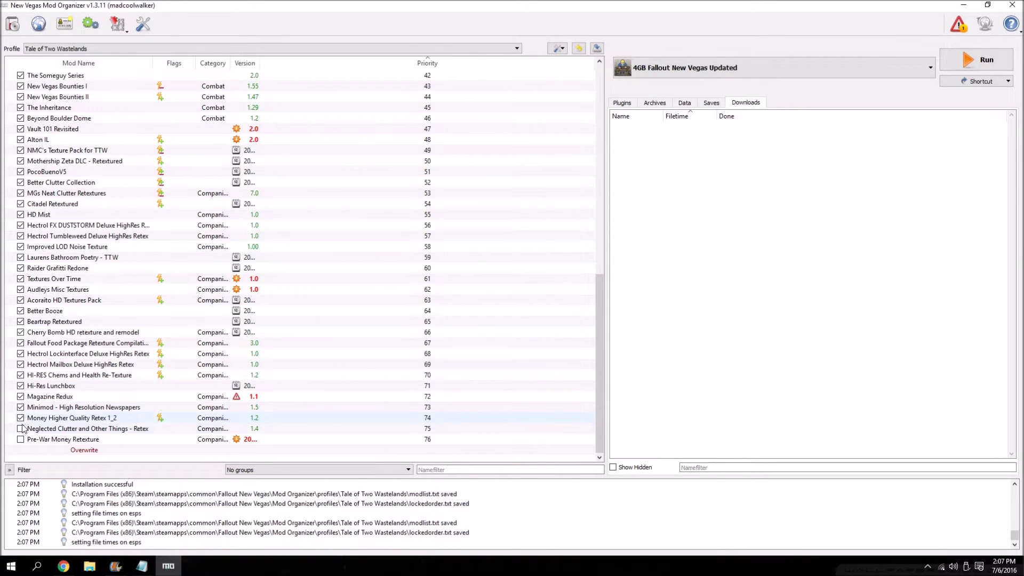
{"action": "left_click", "coordinate": [21, 418]}
{"action": "left_click", "coordinate": [20, 428]}
{"action": "left_click", "coordinate": [21, 438]}
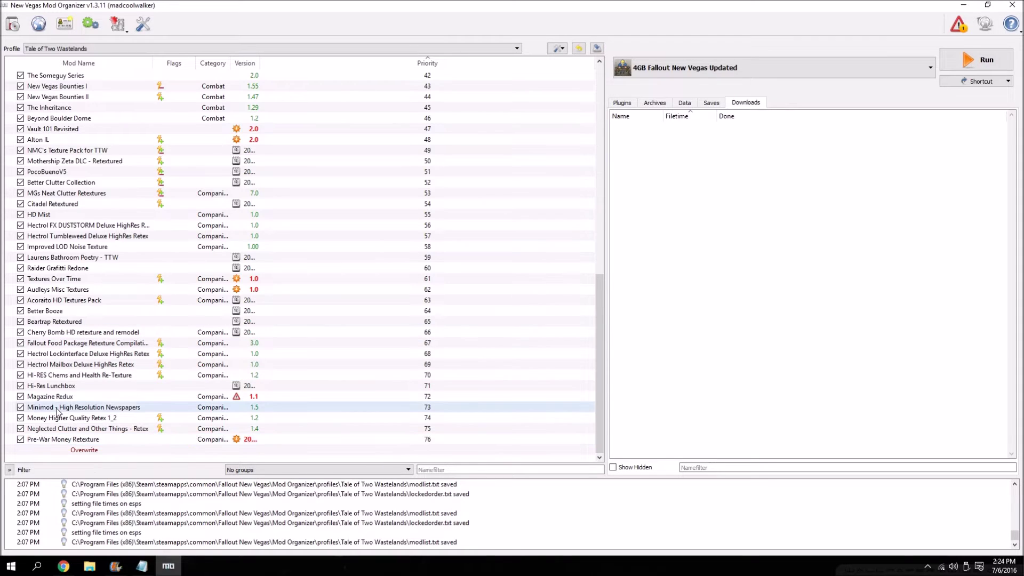
Switch to the browser and manually download the Water Bottles No Esp version file from the Skykappas Water Bottles page.
{"action": "left_click", "coordinate": [64, 564]}
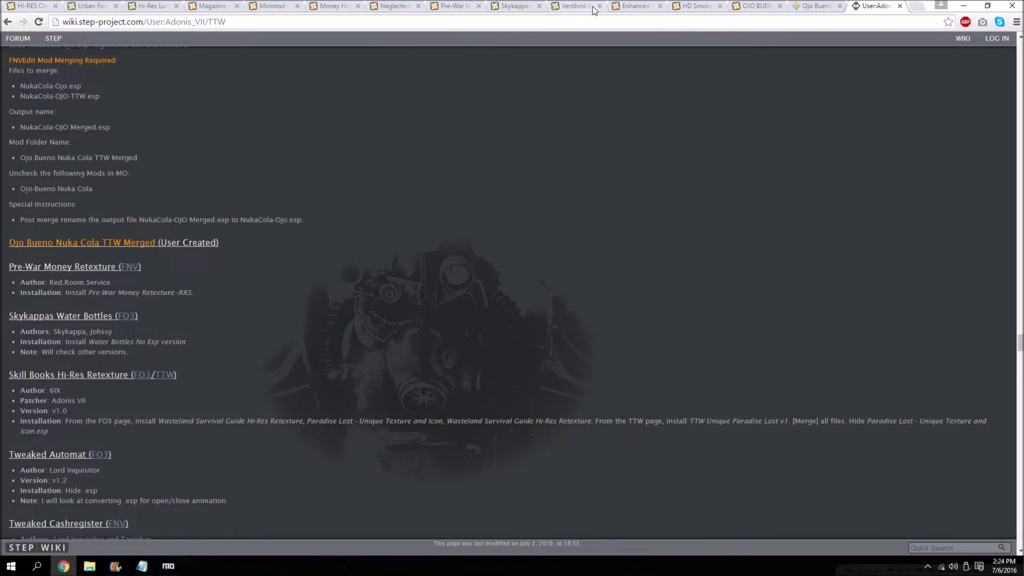
{"action": "left_click", "coordinate": [515, 6]}
{"action": "scroll", "coordinate": [255, 261], "scroll_direction": "up", "scroll_amount": 4}
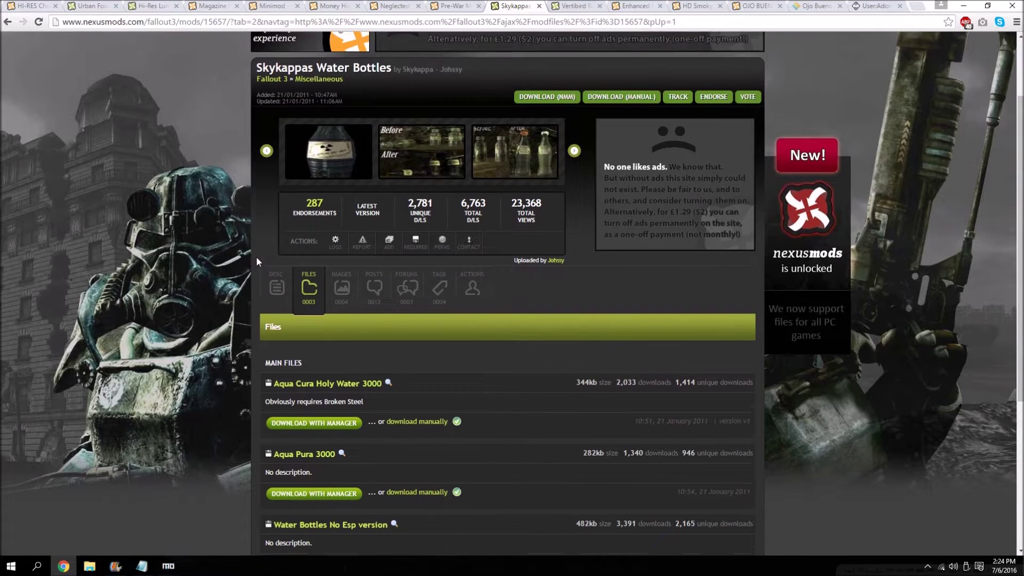
{"action": "scroll", "coordinate": [256, 262], "scroll_direction": "down", "scroll_amount": 4}
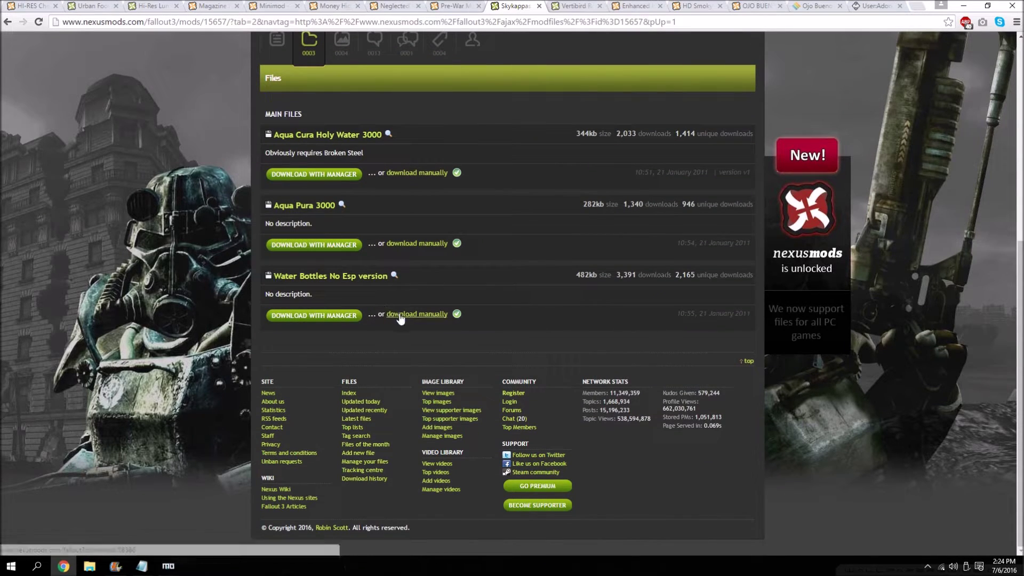
{"action": "left_click", "coordinate": [436, 316]}
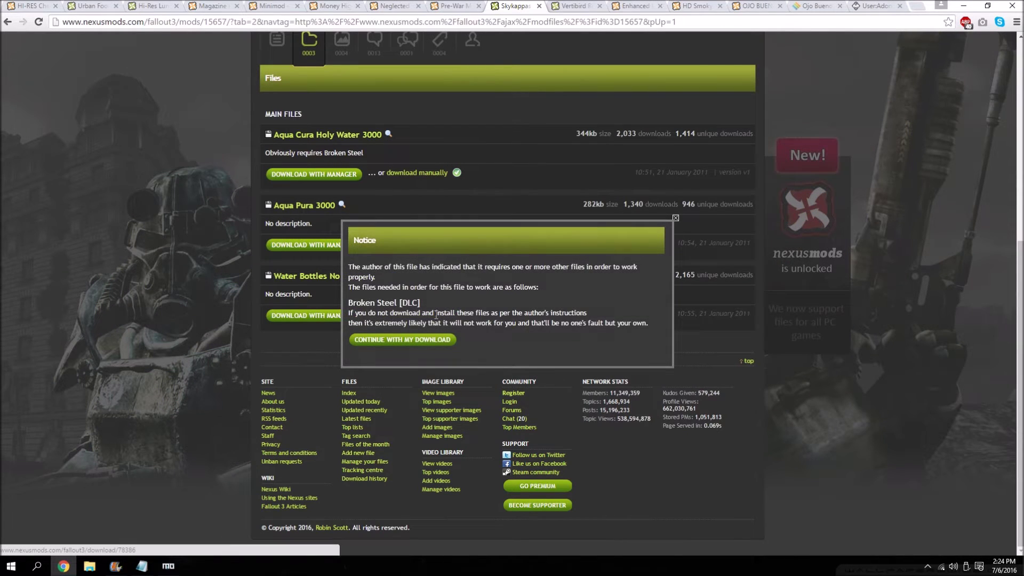
{"action": "left_click", "coordinate": [401, 338]}
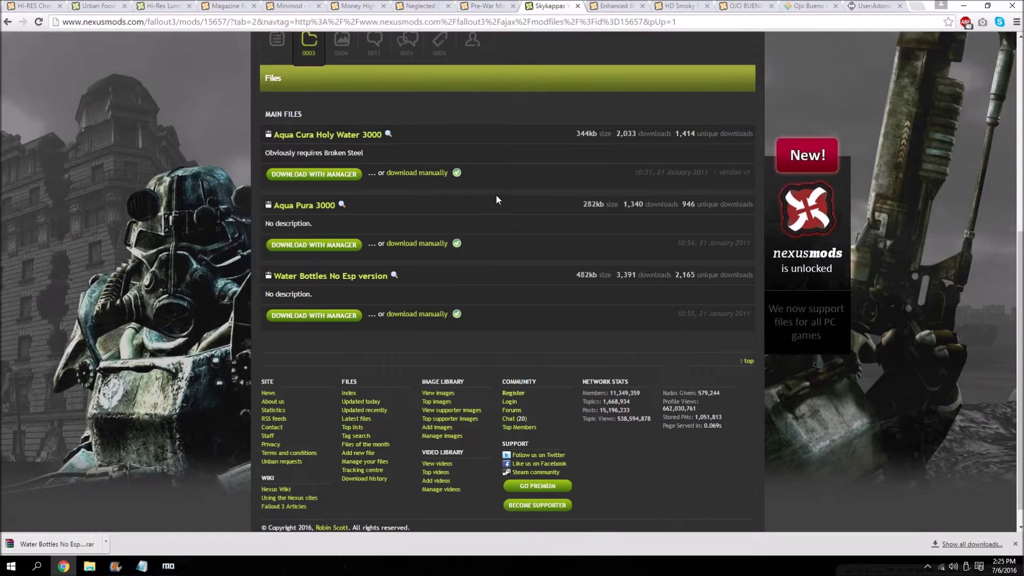
Download the Enhanced Blood Textures main file with the manager from the Enhanced Blood Textures for NV page.
{"action": "left_click", "coordinate": [616, 8]}
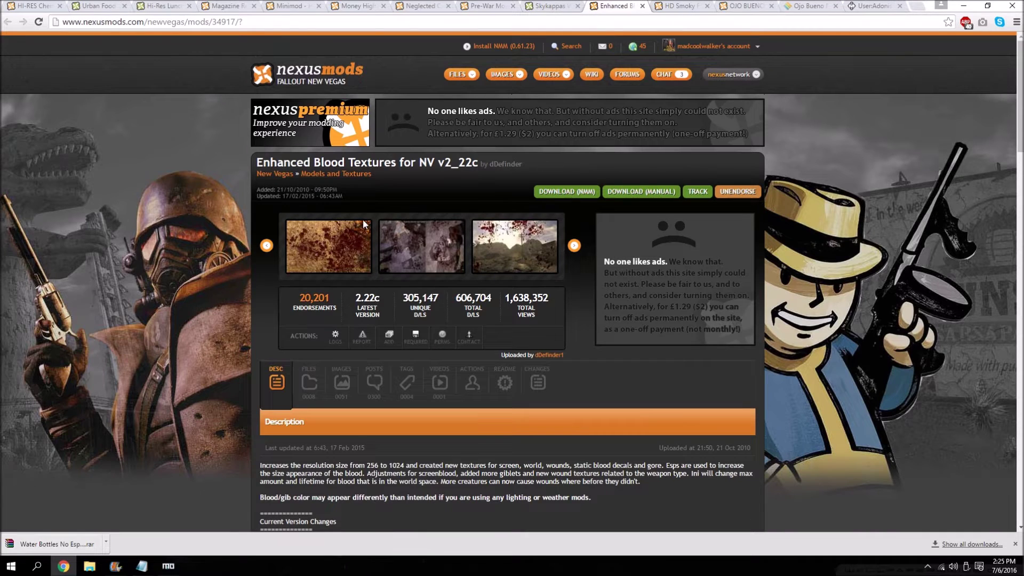
{"action": "scroll", "coordinate": [410, 195], "scroll_direction": "down", "scroll_amount": 2}
{"action": "left_click", "coordinate": [307, 291]}
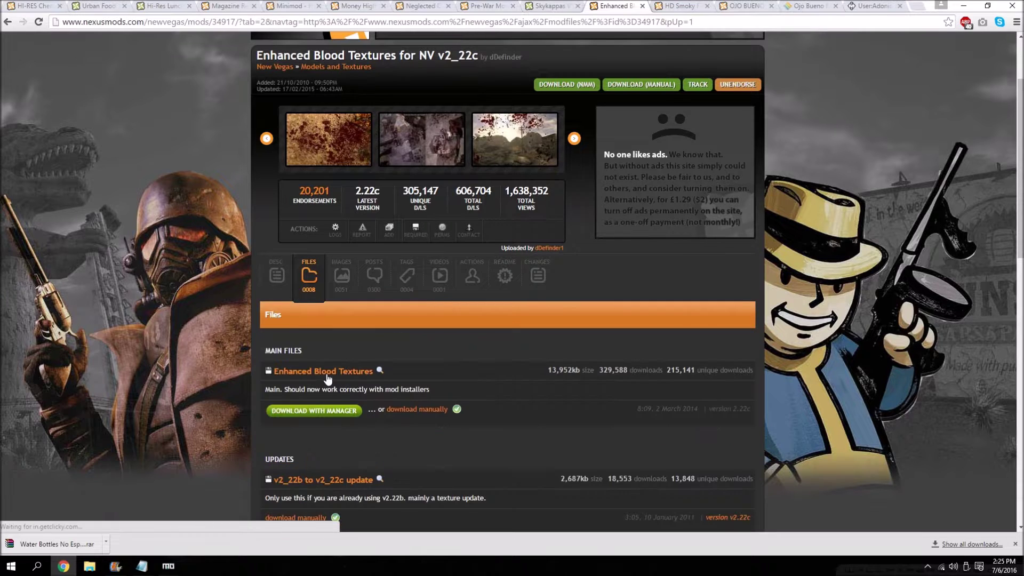
{"action": "scroll", "coordinate": [320, 331], "scroll_direction": "down", "scroll_amount": 2}
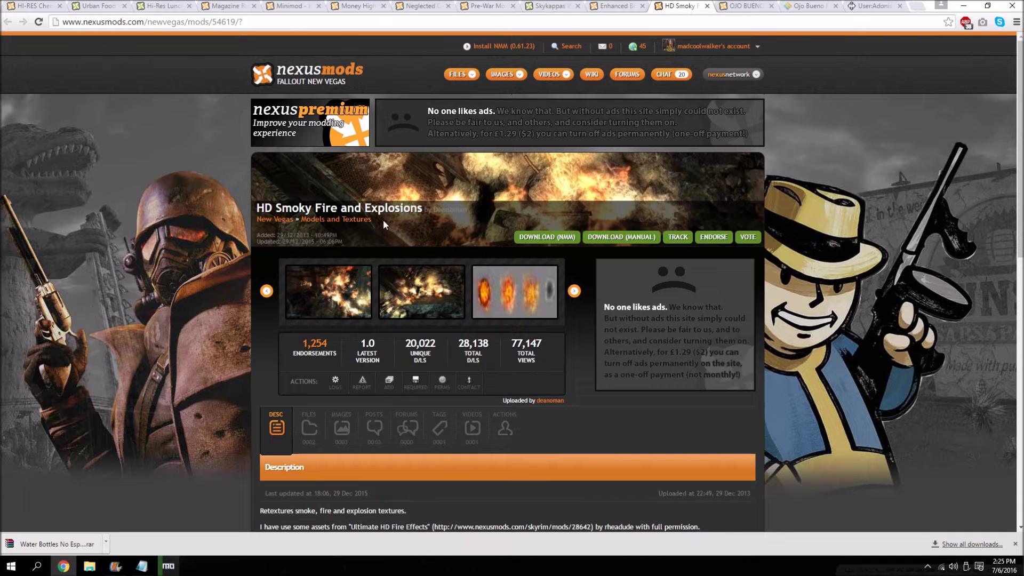
Download the HD Fire and Explosions main file with the manager from the HD Smoky Fire and Explosions page.
{"action": "scroll", "coordinate": [307, 251], "scroll_direction": "down", "scroll_amount": 3}
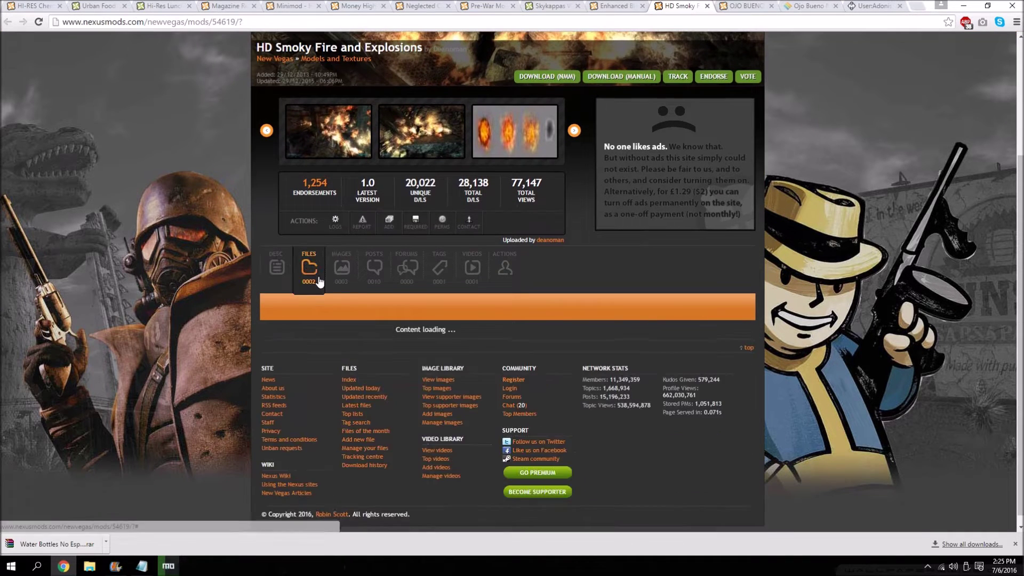
{"action": "left_click", "coordinate": [316, 281]}
{"action": "scroll", "coordinate": [318, 282], "scroll_direction": "down", "scroll_amount": 1}
{"action": "scroll", "coordinate": [320, 283], "scroll_direction": "down", "scroll_amount": 1}
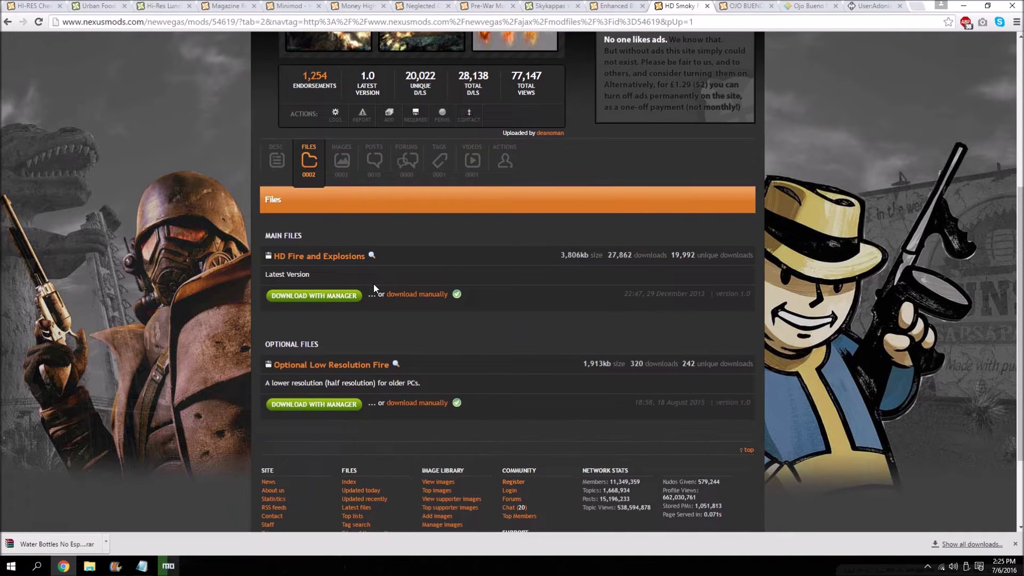
{"action": "left_click", "coordinate": [318, 303]}
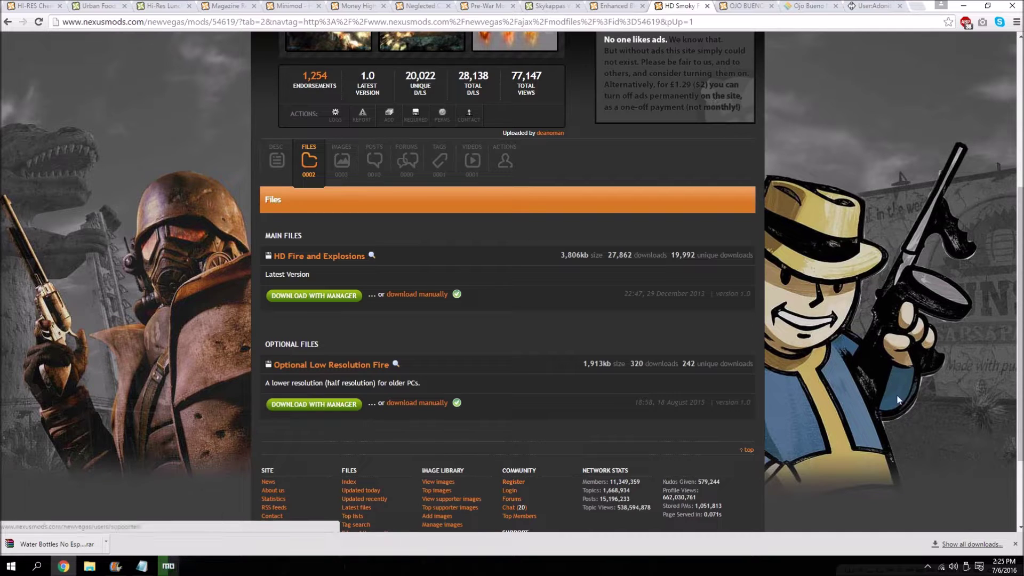
Move the downloaded Water Bottles No Esp version archive from its download folder to the desktop and open it in WinRAR.
{"action": "left_click", "coordinate": [970, 543]}
{"action": "left_click", "coordinate": [971, 3]}
{"action": "left_click", "coordinate": [971, 4]}
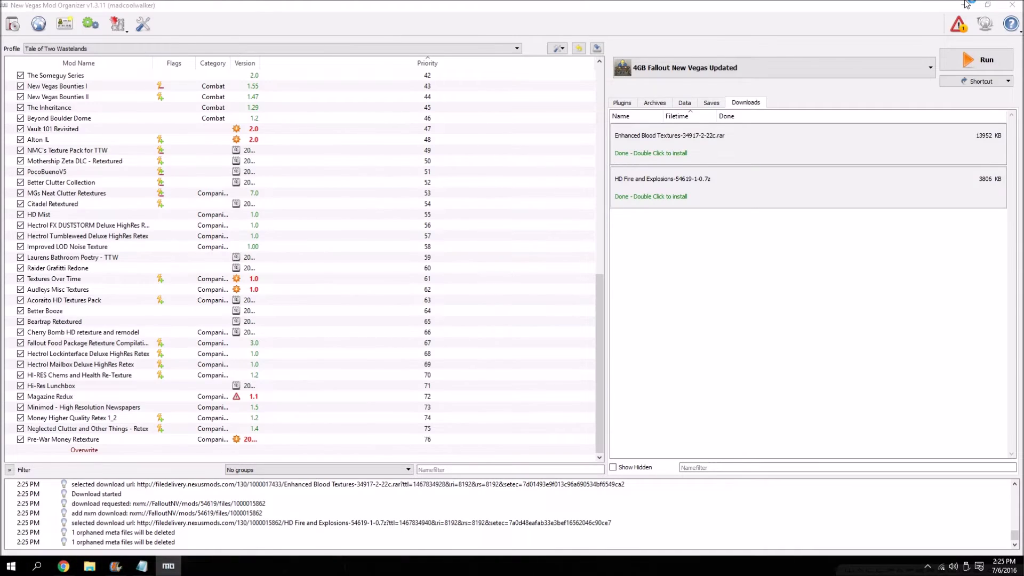
{"action": "left_click", "coordinate": [971, 4]}
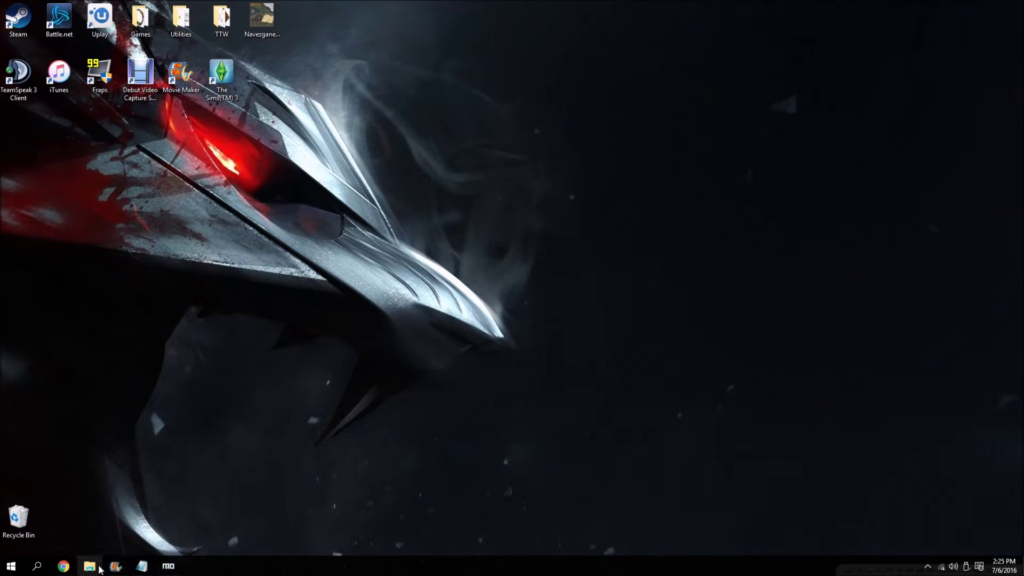
{"action": "left_click", "coordinate": [63, 567]}
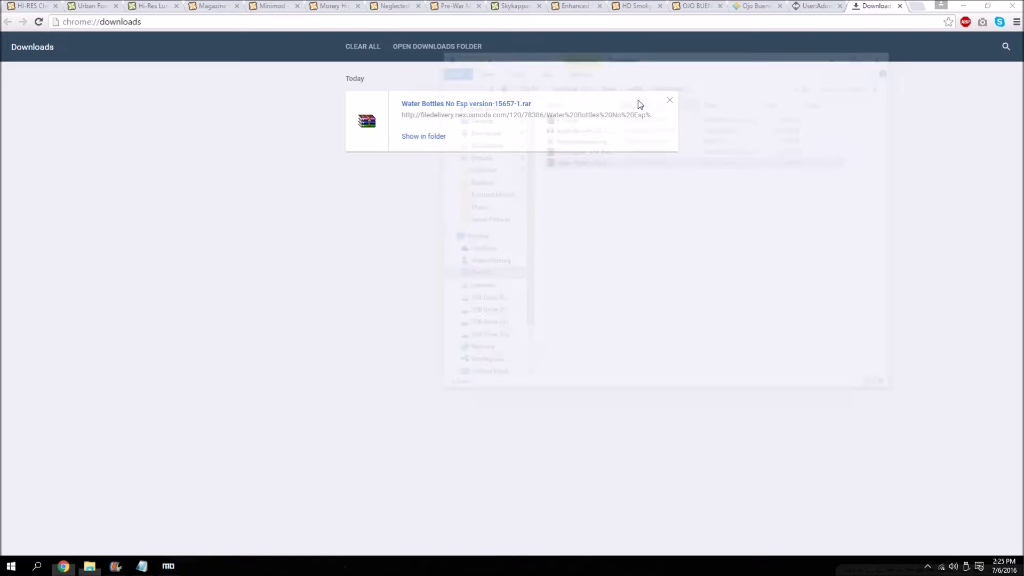
{"action": "left_click", "coordinate": [963, 5]}
{"action": "left_click_drag", "start_coordinate": [580, 167], "coordinate": [342, 210]}
{"action": "left_click", "coordinate": [886, 53]}
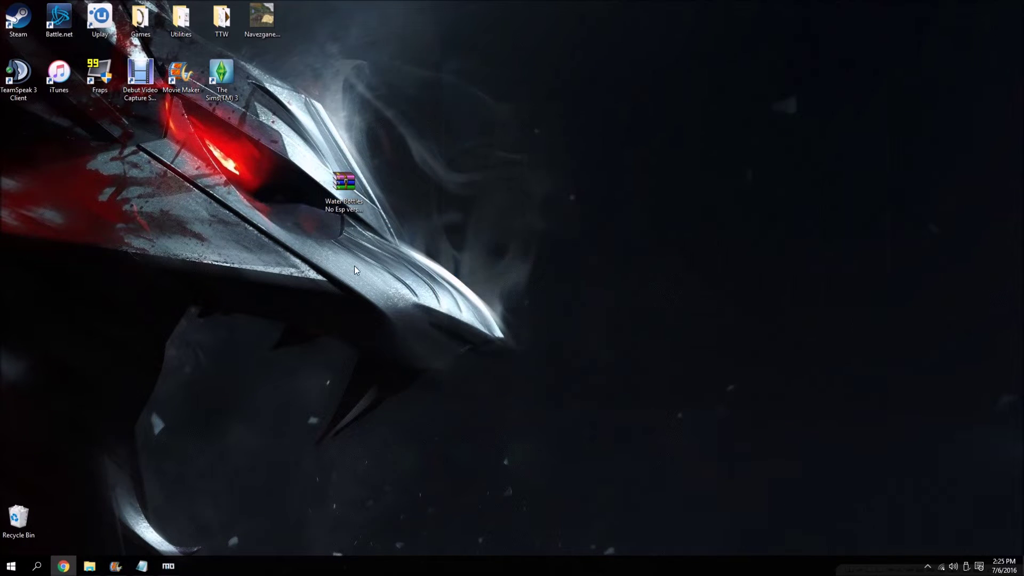
{"action": "left_click", "coordinate": [326, 190]}
{"action": "double_click", "coordinate": [334, 186]}
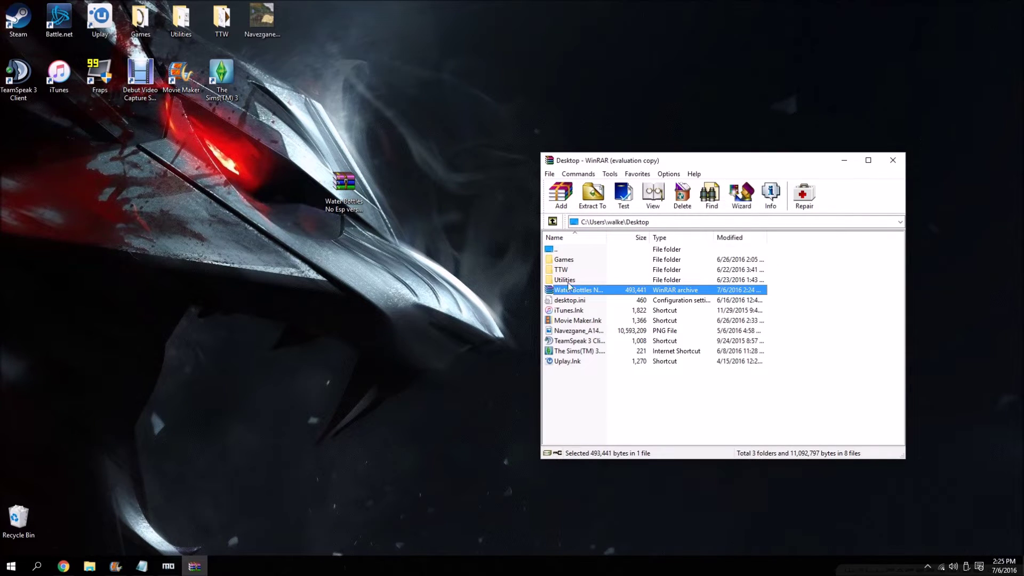
Examine the folder structure inside the Water Bottles No Esp version archive, including its Data folder, and close WinRAR.
{"action": "key", "text": "Escape"}
{"action": "double_click", "coordinate": [612, 290]}
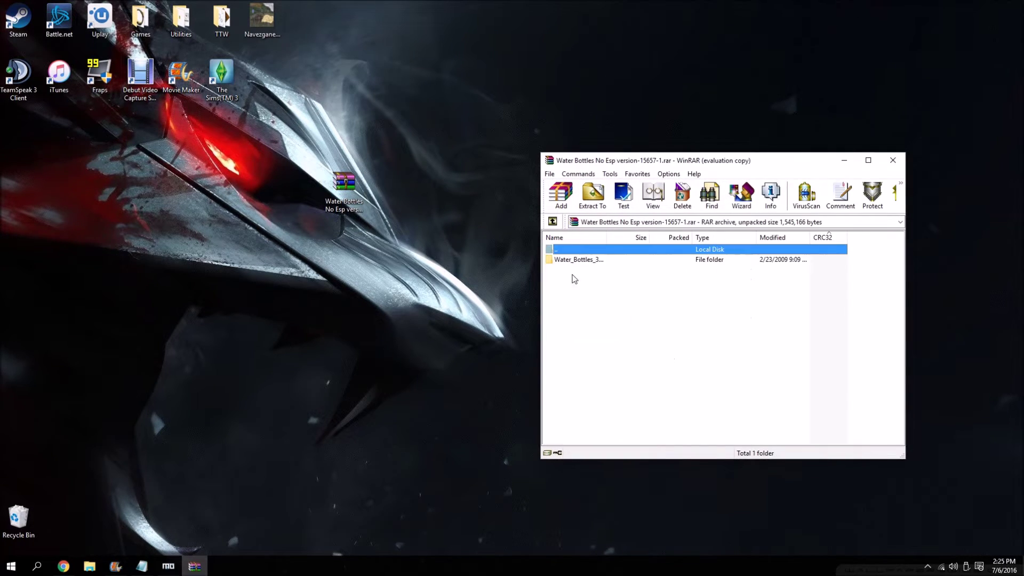
{"action": "double_click", "coordinate": [584, 252]}
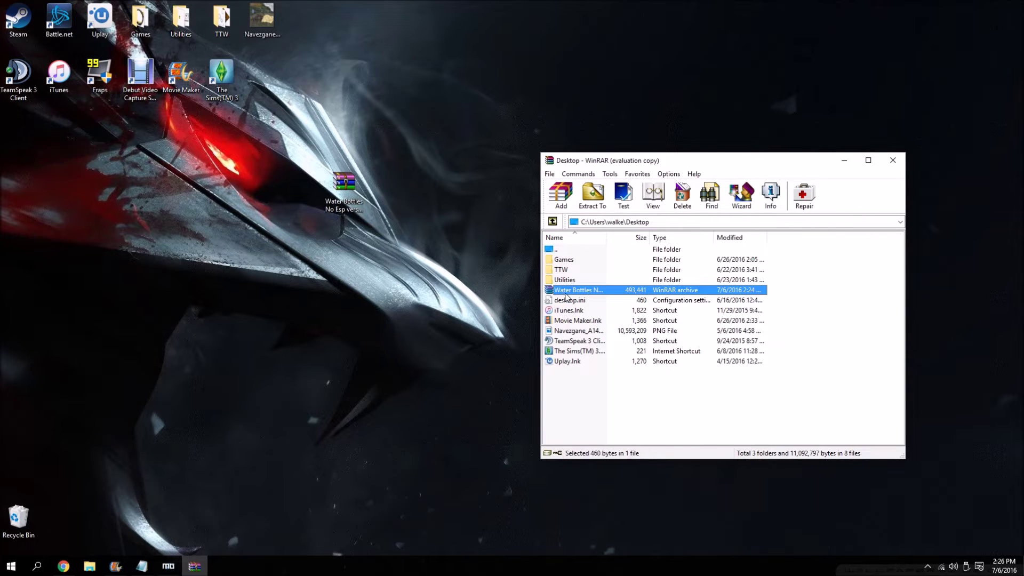
{"action": "double_click", "coordinate": [566, 293]}
{"action": "double_click", "coordinate": [570, 262]}
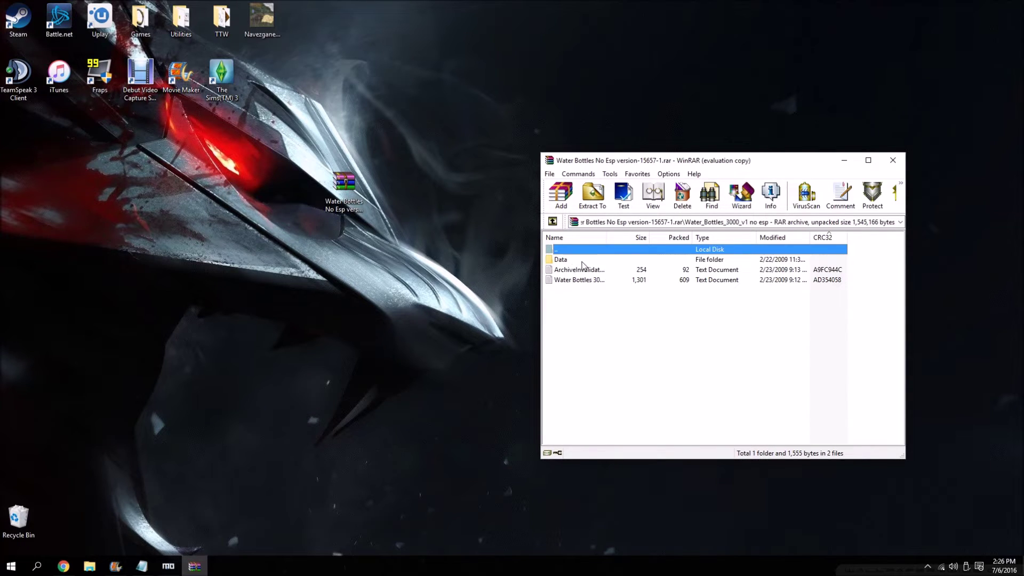
{"action": "double_click", "coordinate": [582, 262]}
{"action": "key", "text": "alt+F4"}
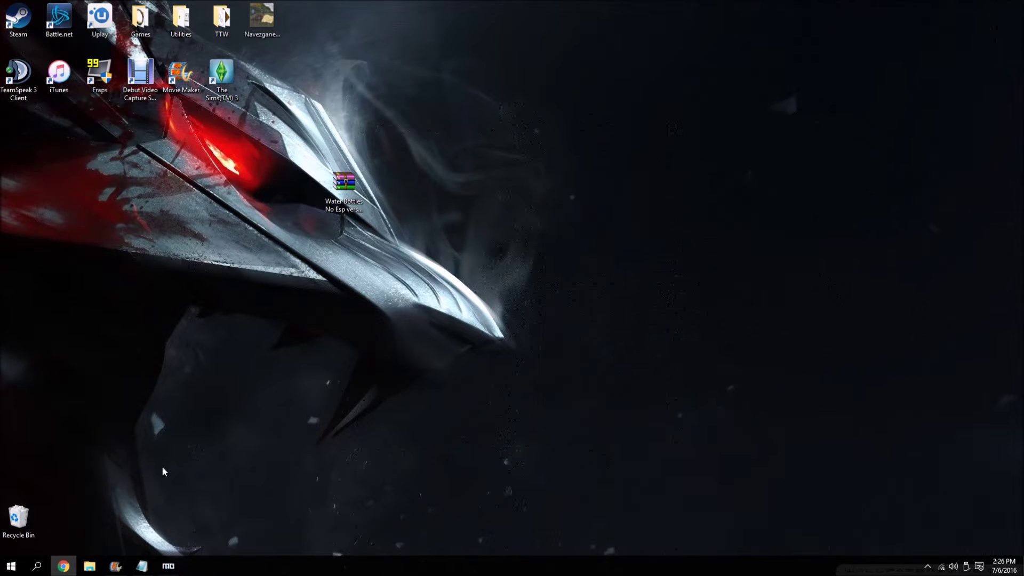
Switch to Mod Organizer and start installing the Water Bottles No Esp version-15657-1.rar archive from the desktop.
{"action": "left_click", "coordinate": [176, 566]}
{"action": "left_click", "coordinate": [12, 24]}
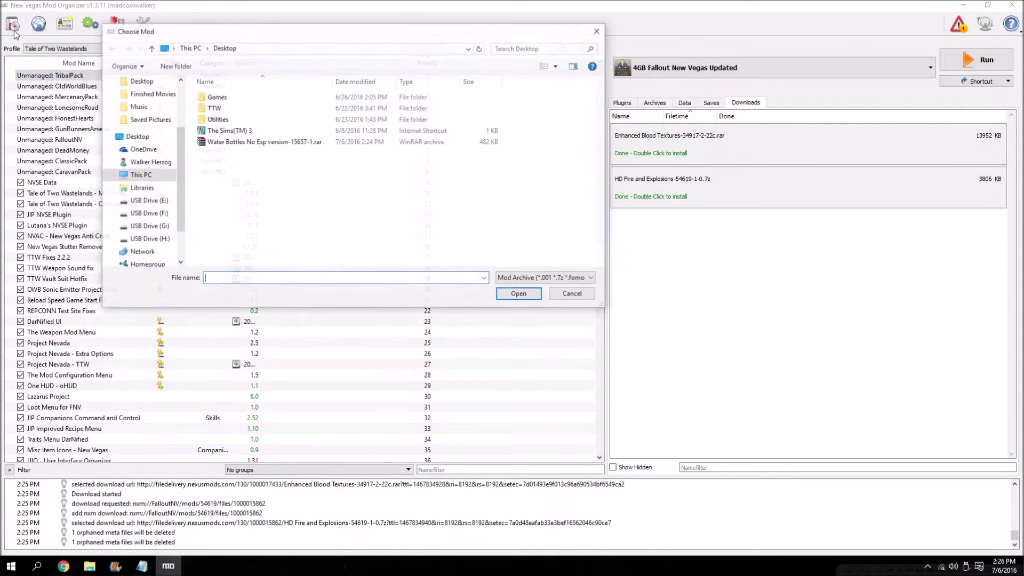
{"action": "double_click", "coordinate": [216, 142]}
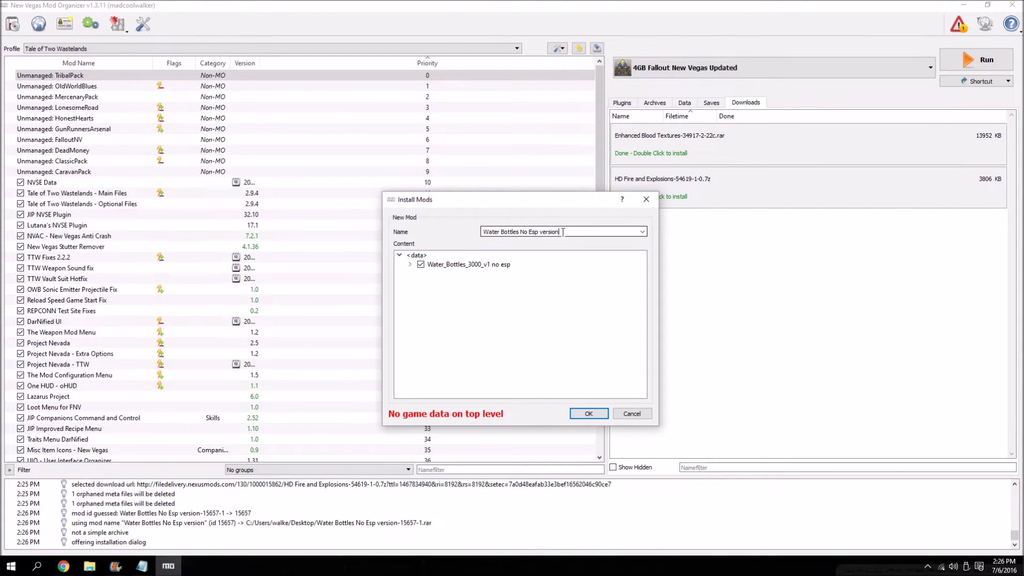
Name the new mod Skykappas Water Bottles, copying the title from its Nexus Mods page in the browser.
{"action": "type", "text": "Sky"}
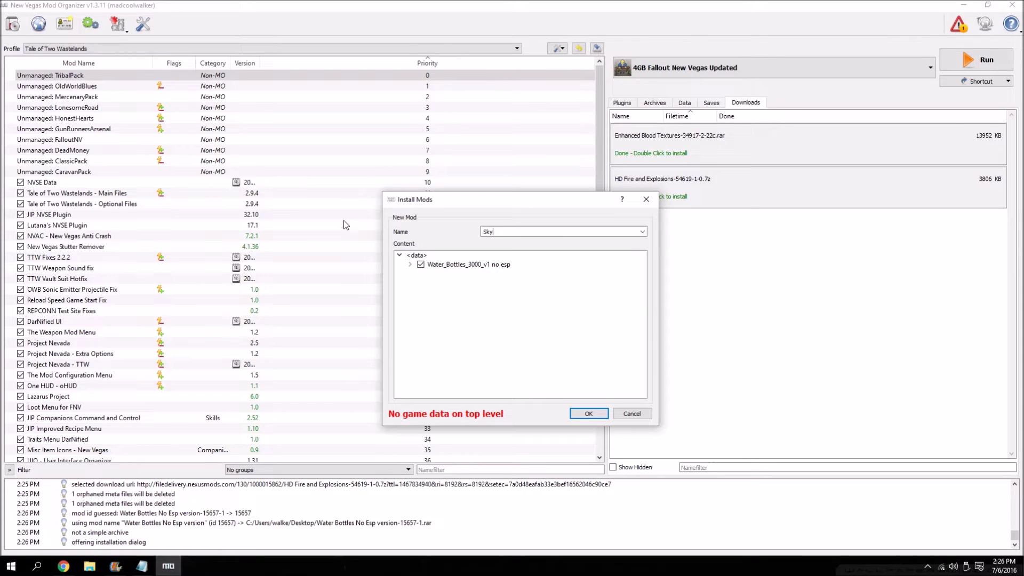
{"action": "left_click", "coordinate": [63, 566]}
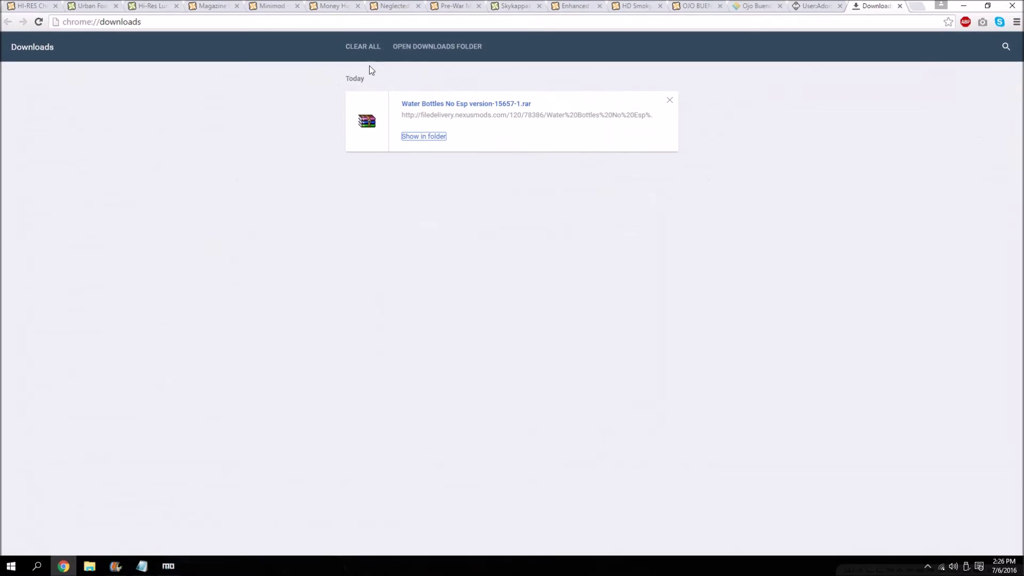
{"action": "left_click", "coordinate": [514, 6]}
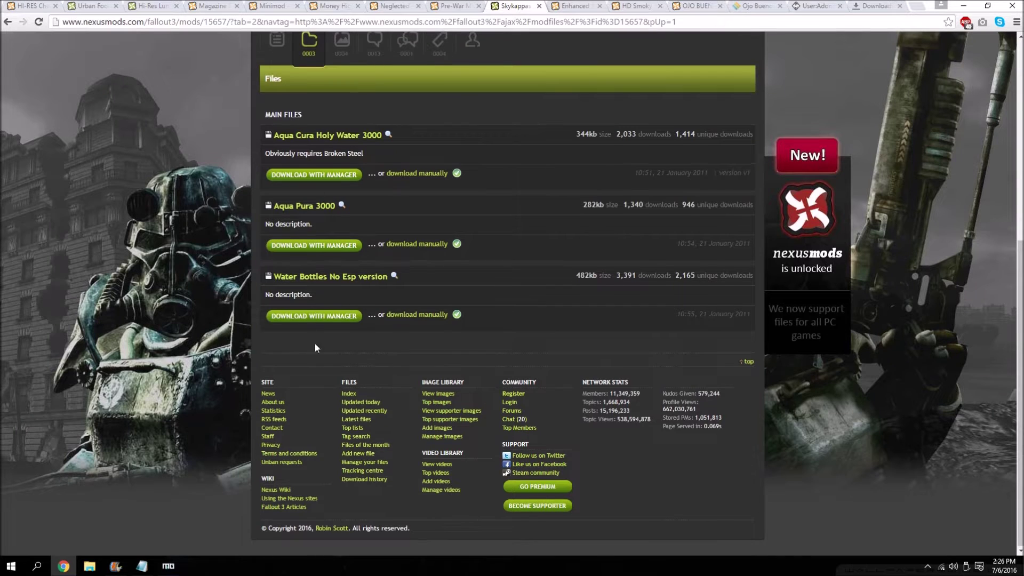
{"action": "scroll", "coordinate": [314, 343], "scroll_direction": "up", "scroll_amount": 5}
{"action": "left_click_drag", "start_coordinate": [256, 139], "coordinate": [392, 140]}
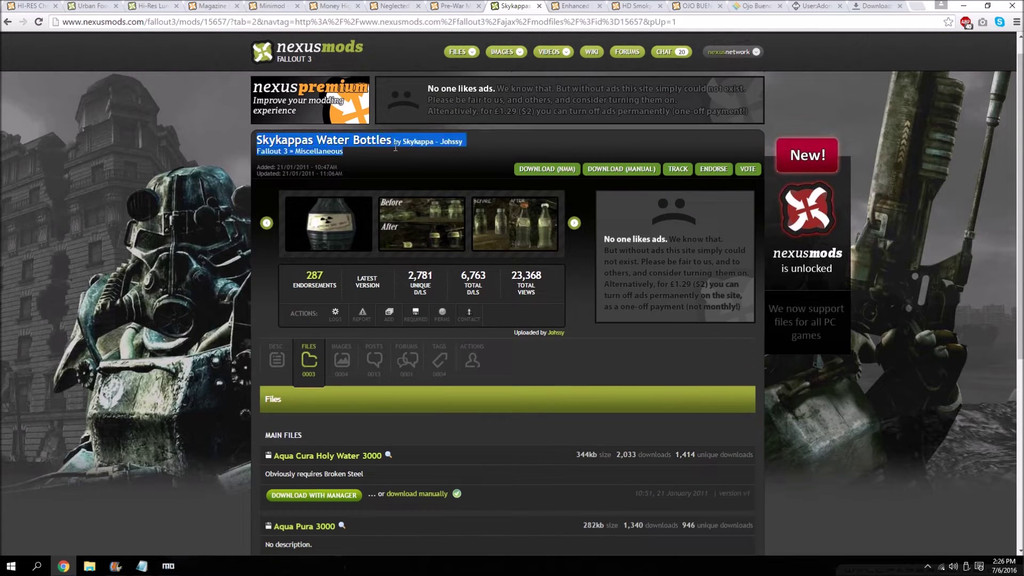
{"action": "right_click", "coordinate": [388, 137]}
{"action": "left_click", "coordinate": [410, 148]}
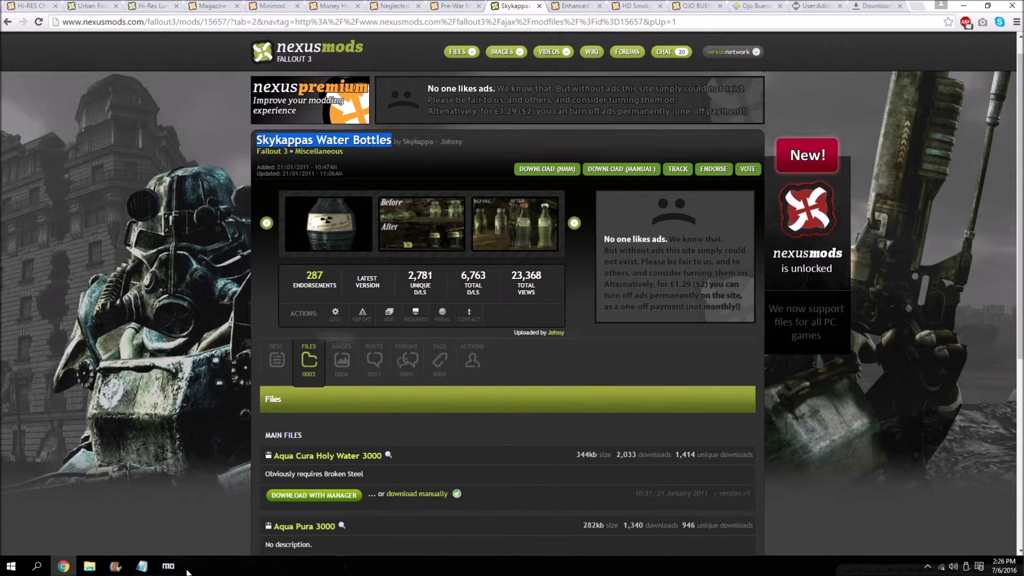
{"action": "left_click", "coordinate": [168, 566]}
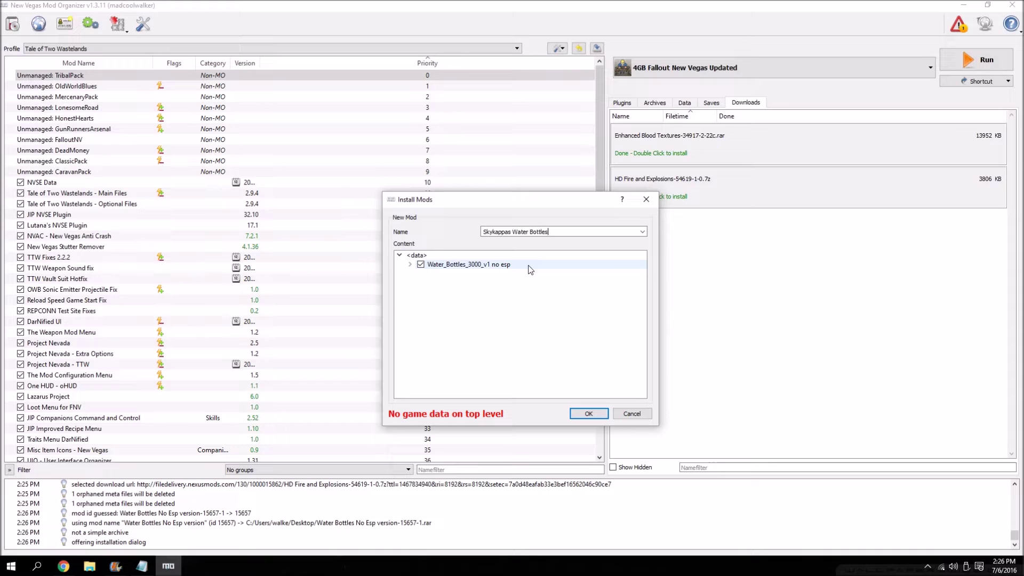
Install Skykappas Water Bottles with the Data folder inside Water_Bottles_3000_v1 no esp as data directory, and enable it in the mod list.
{"action": "left_click", "coordinate": [410, 264]}
{"action": "double_click", "coordinate": [436, 274]}
{"action": "right_click", "coordinate": [436, 274]}
{"action": "left_click", "coordinate": [468, 280]}
{"action": "left_click", "coordinate": [573, 414]}
{"action": "scroll", "coordinate": [573, 413], "scroll_direction": "down", "scroll_amount": 14}
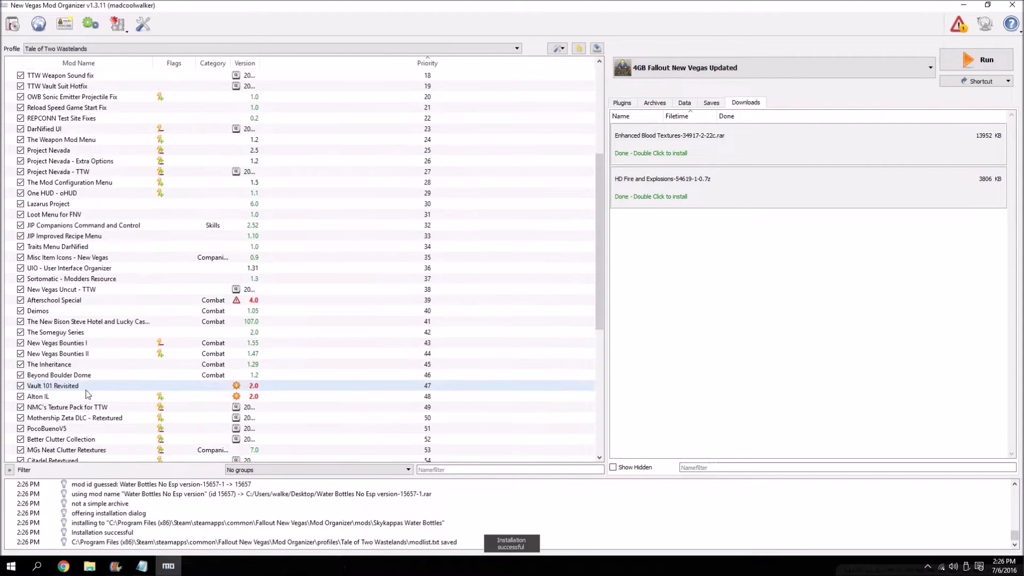
{"action": "left_click", "coordinate": [20, 439]}
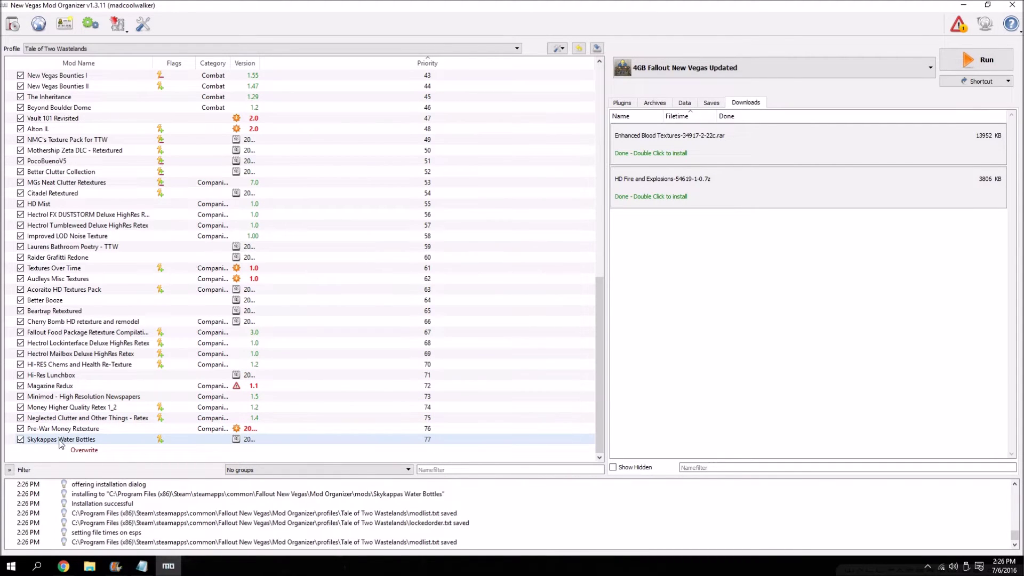
Manually install Enhanced Blood Textures for NV v2_22c with all its content and clear its archive from the downloads list.
{"action": "double_click", "coordinate": [692, 137]}
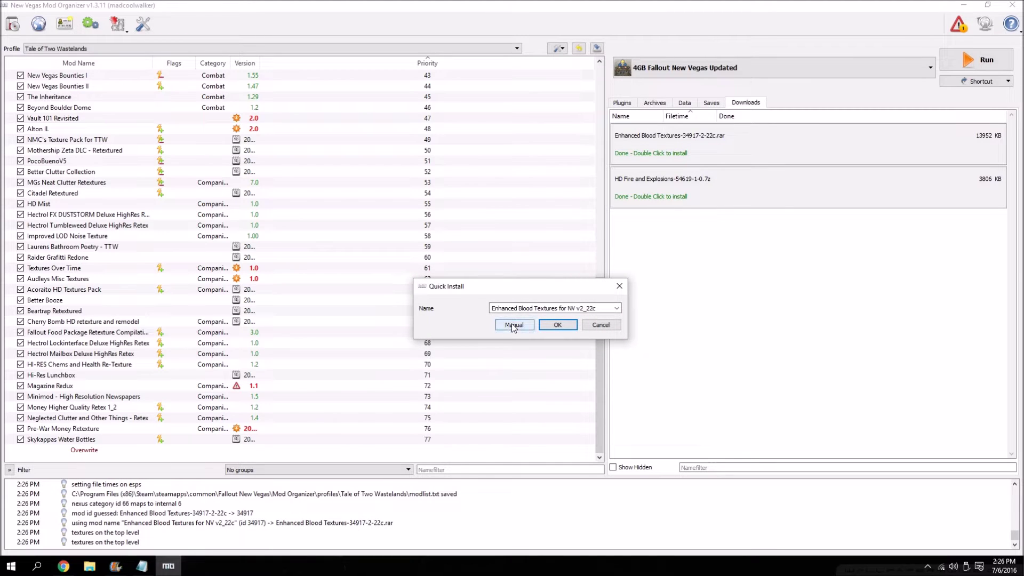
{"action": "left_click", "coordinate": [514, 325]}
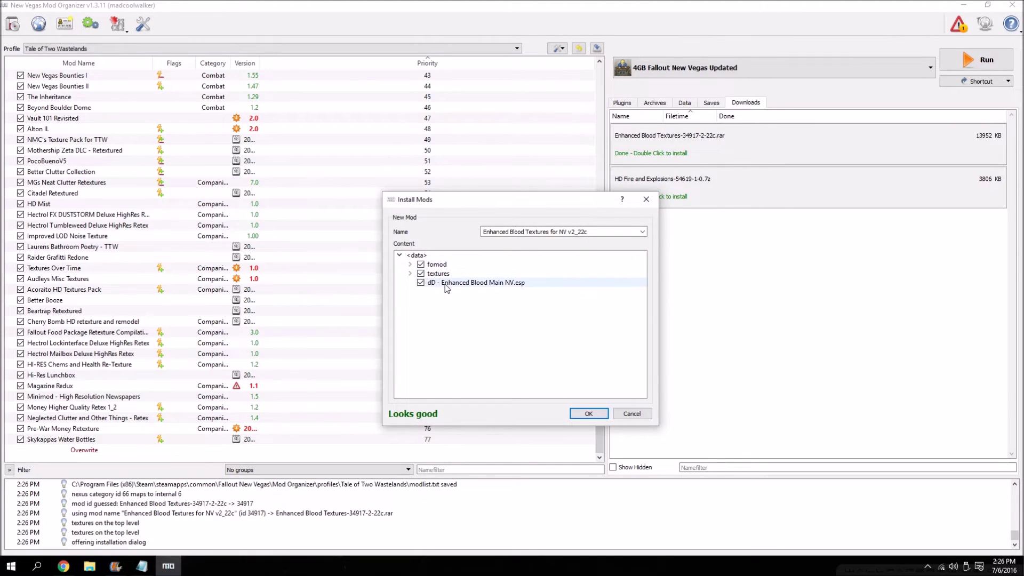
{"action": "left_click", "coordinate": [572, 414]}
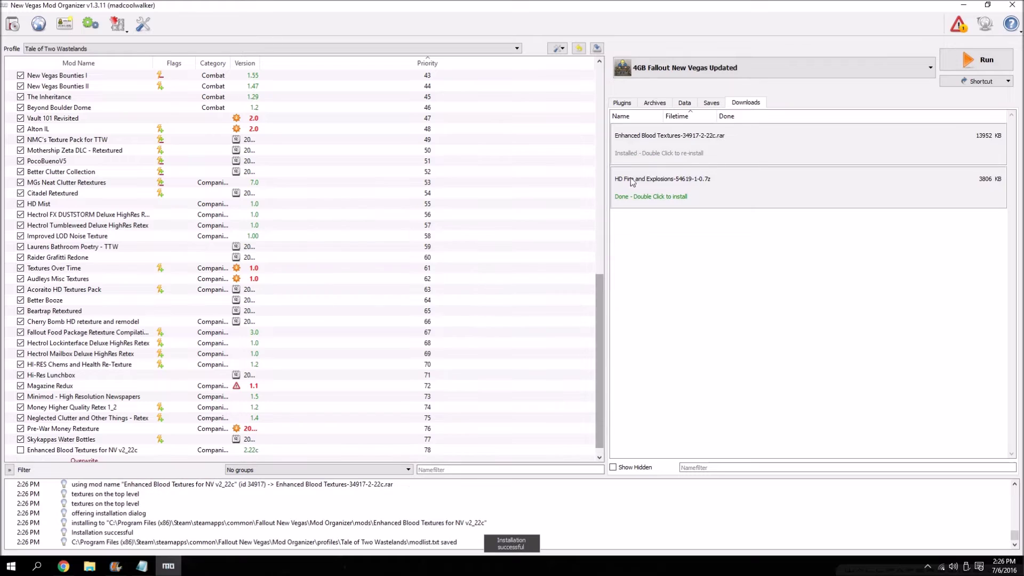
{"action": "right_click", "coordinate": [634, 153]}
{"action": "left_click", "coordinate": [672, 184]}
Manually install HD Smoky Fire and Explosions with its Data folder set as the data directory, and enable it in the mod list.
{"action": "double_click", "coordinate": [670, 153]}
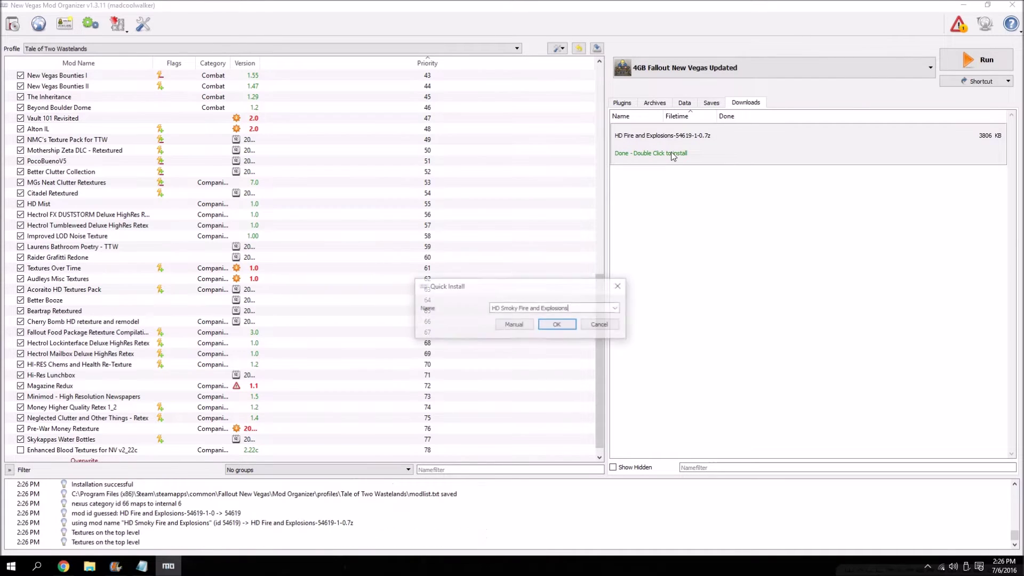
{"action": "left_click", "coordinate": [503, 322]}
{"action": "left_click", "coordinate": [428, 265]}
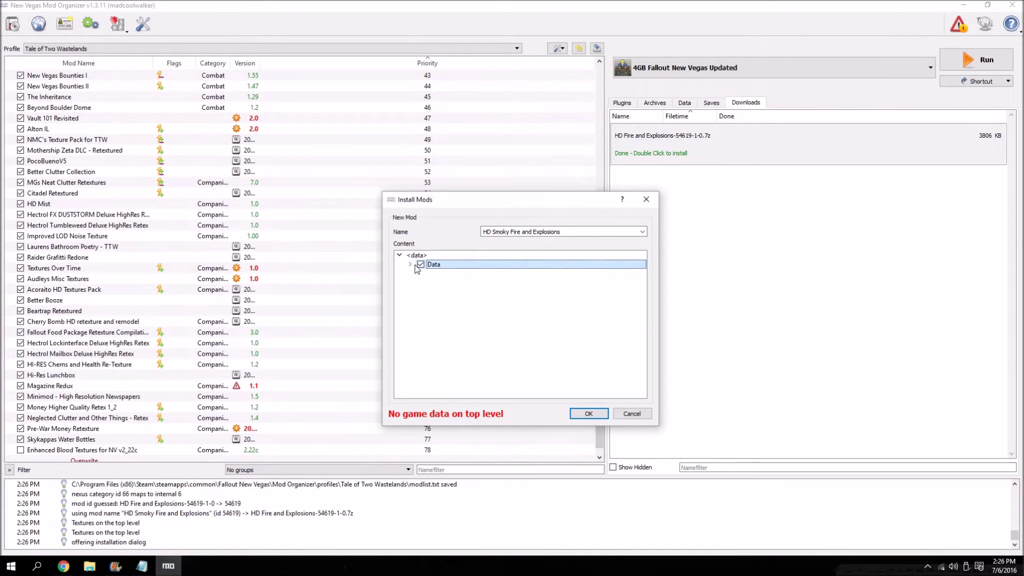
{"action": "right_click", "coordinate": [414, 268]}
{"action": "left_click", "coordinate": [449, 270]}
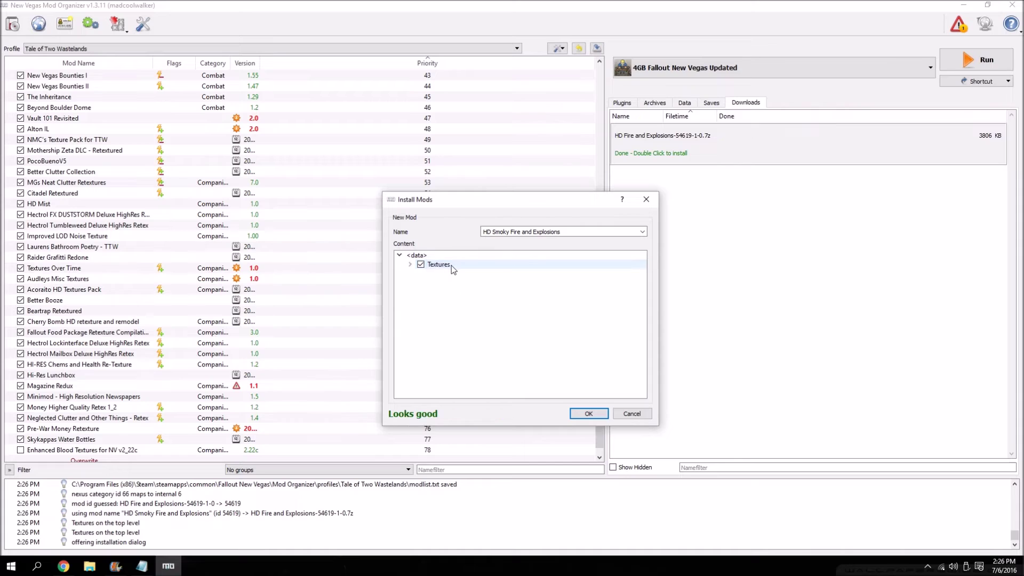
{"action": "left_click", "coordinate": [583, 412]}
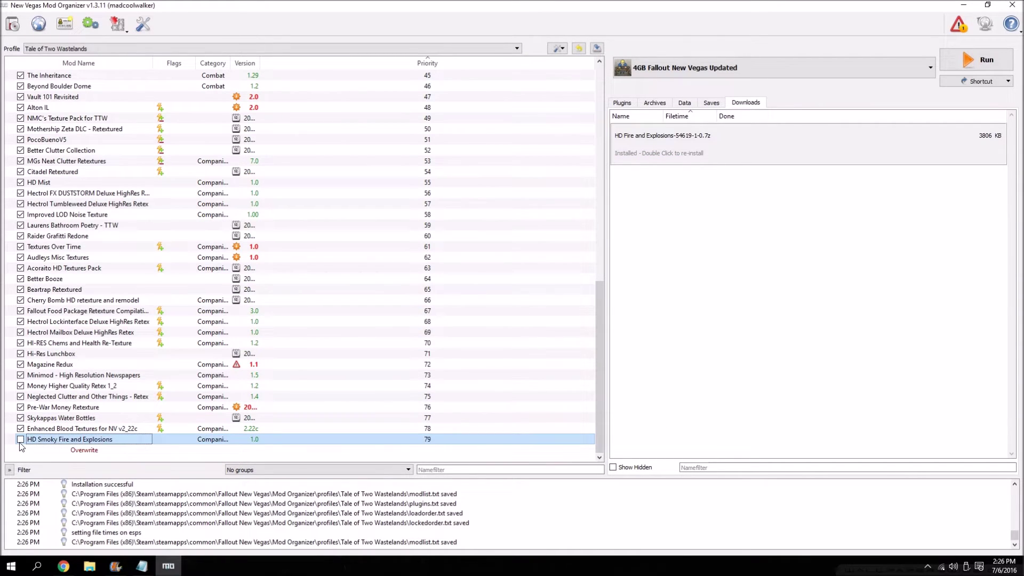
{"action": "left_click", "coordinate": [20, 439]}
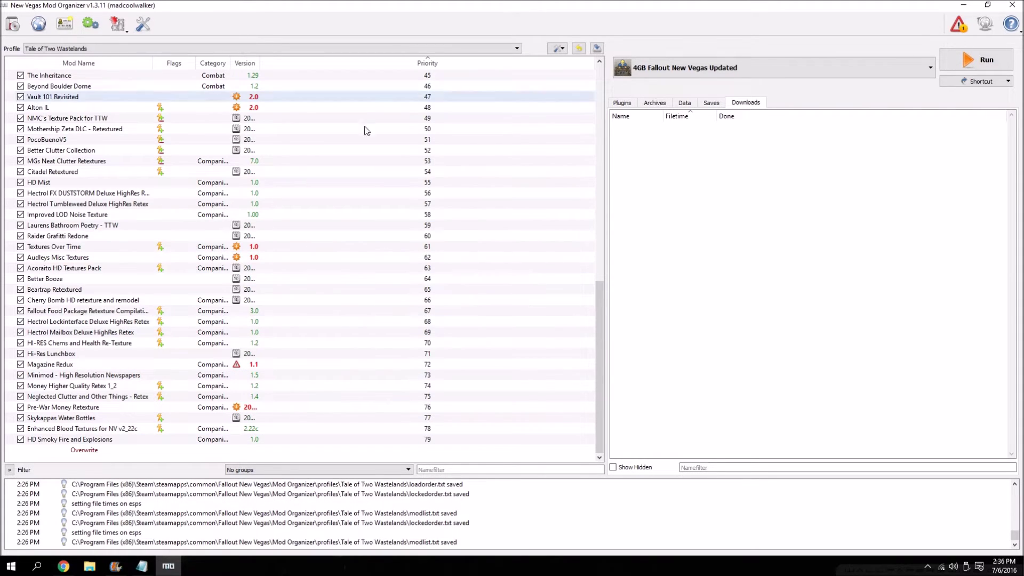
Switch to the browser, download the TweakCashregisterV1_0 main file with the manager from the Tweaked Cashregister page, and close that page.
{"action": "left_click", "coordinate": [63, 567]}
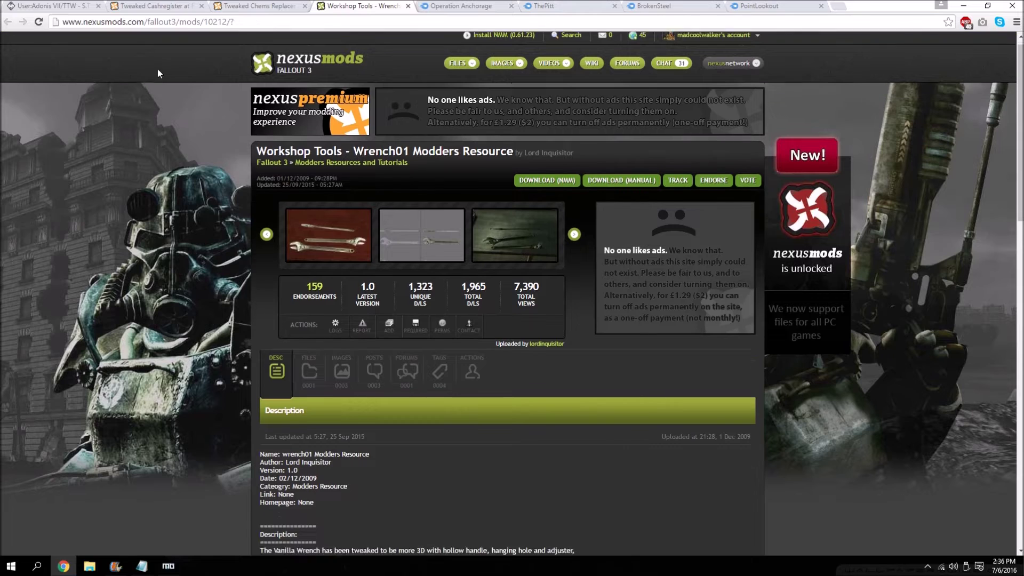
{"action": "left_click", "coordinate": [143, 6]}
{"action": "scroll", "coordinate": [279, 233], "scroll_direction": "down", "scroll_amount": 2}
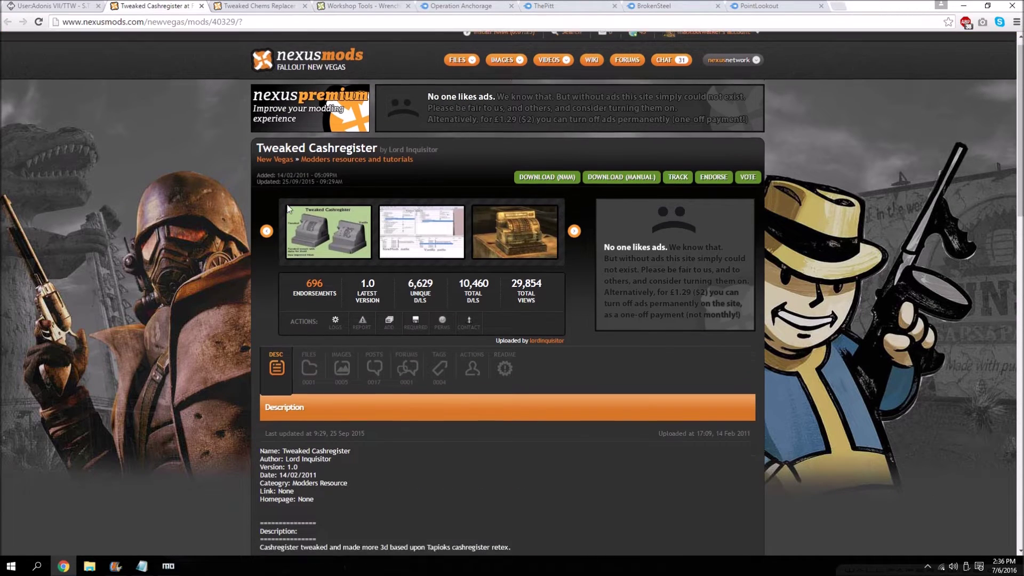
{"action": "scroll", "coordinate": [275, 166], "scroll_direction": "up", "scroll_amount": 2}
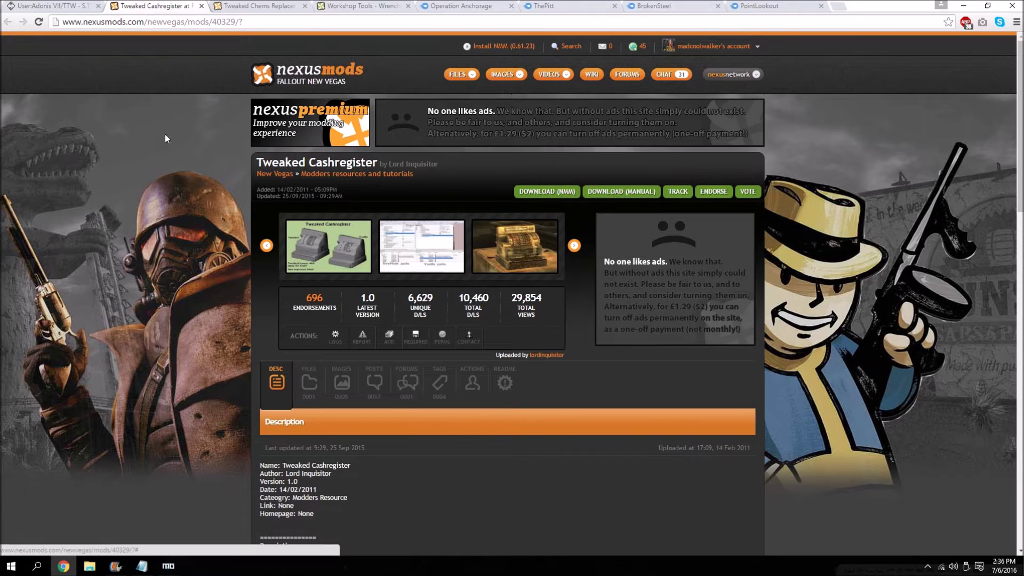
{"action": "left_click", "coordinate": [315, 397]}
{"action": "scroll", "coordinate": [319, 395], "scroll_direction": "down", "scroll_amount": 2}
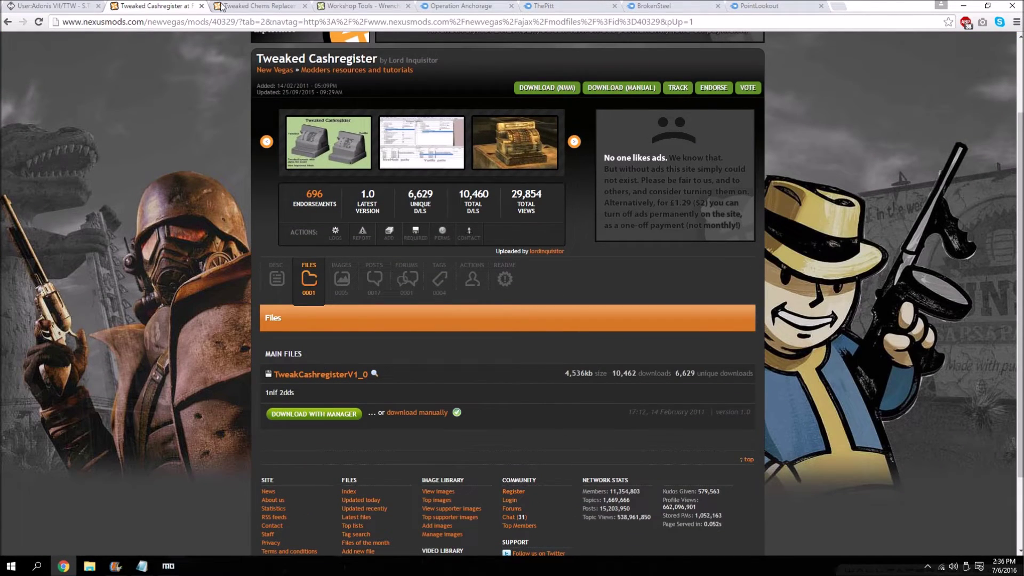
{"action": "left_click", "coordinate": [201, 6]}
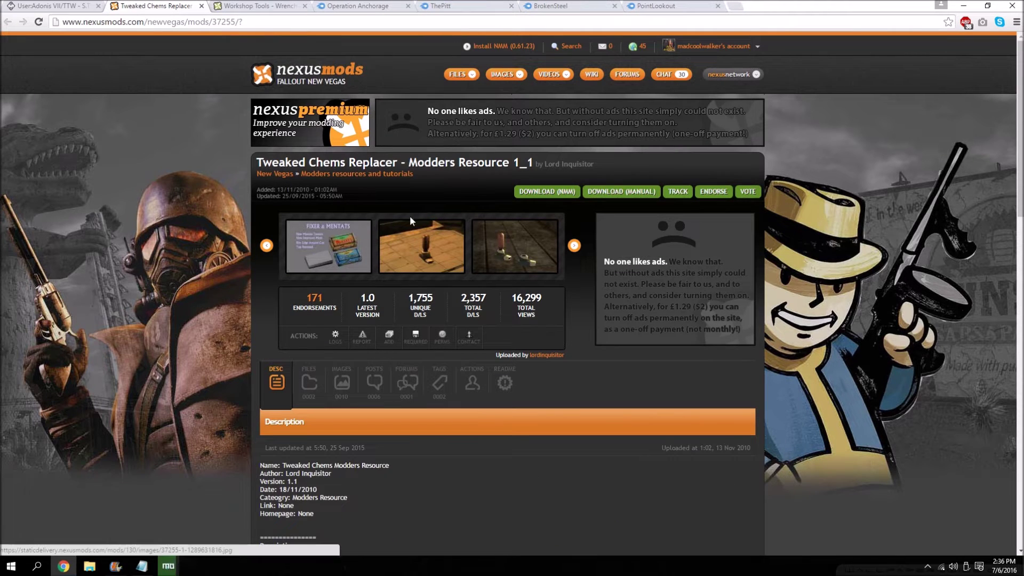
Download the TweakChems1_1 main file with the manager from the Tweaked Chems Replacer page and close that page.
{"action": "left_click", "coordinate": [310, 383]}
{"action": "scroll", "coordinate": [314, 381], "scroll_direction": "down", "scroll_amount": 3}
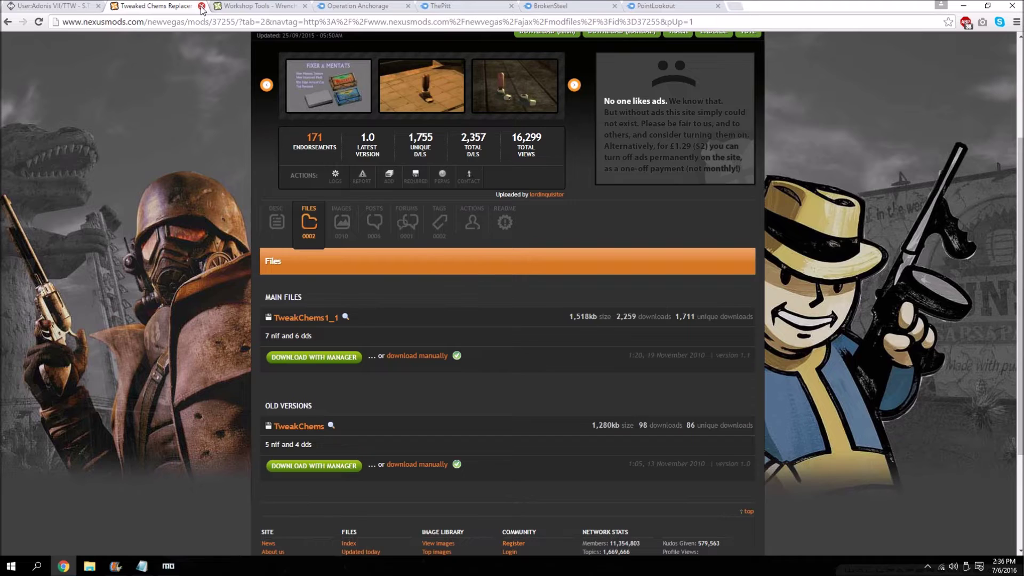
{"action": "left_click", "coordinate": [202, 6]}
Manually download the Wrench01 V_0 main file from the Workshop Tools - Wrench01 Modders Resource page.
{"action": "left_click", "coordinate": [309, 314]}
{"action": "scroll", "coordinate": [380, 342], "scroll_direction": "down", "scroll_amount": 2}
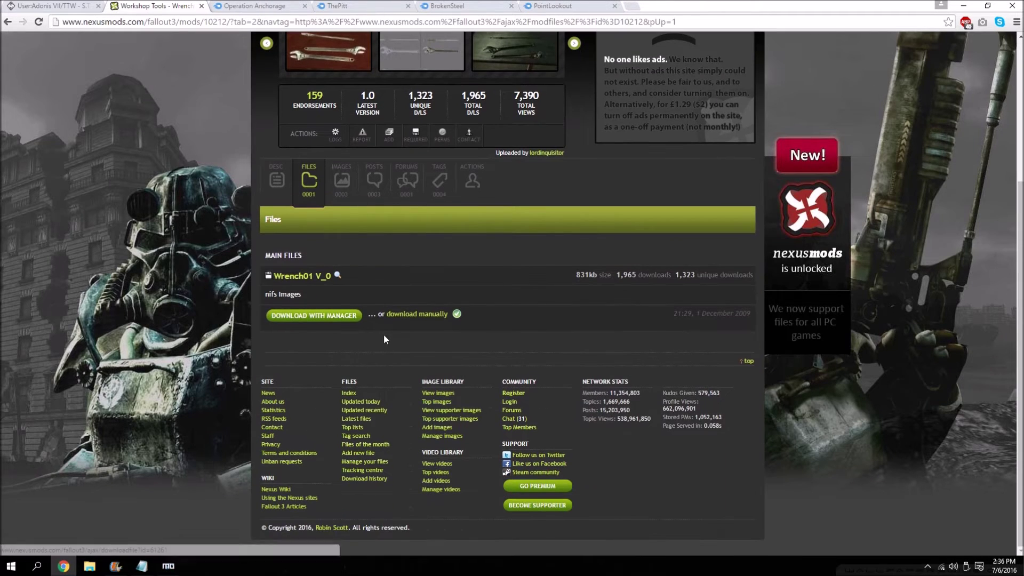
{"action": "left_click", "coordinate": [429, 314]}
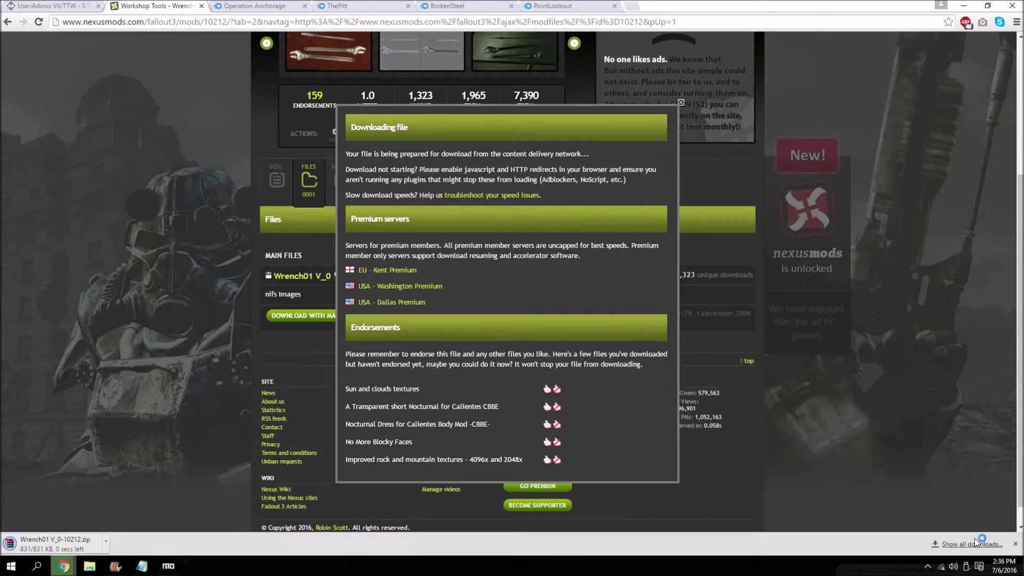
Locate the downloaded Wrench01 V_0-10212.zip archive in its folder and move it to the desktop.
{"action": "left_click", "coordinate": [975, 543]}
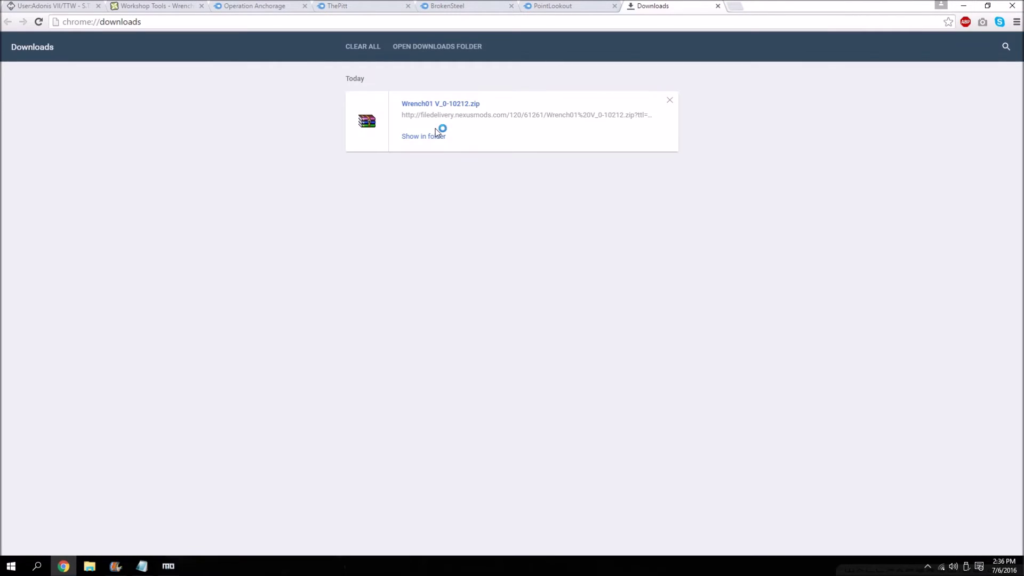
{"action": "left_click", "coordinate": [426, 137]}
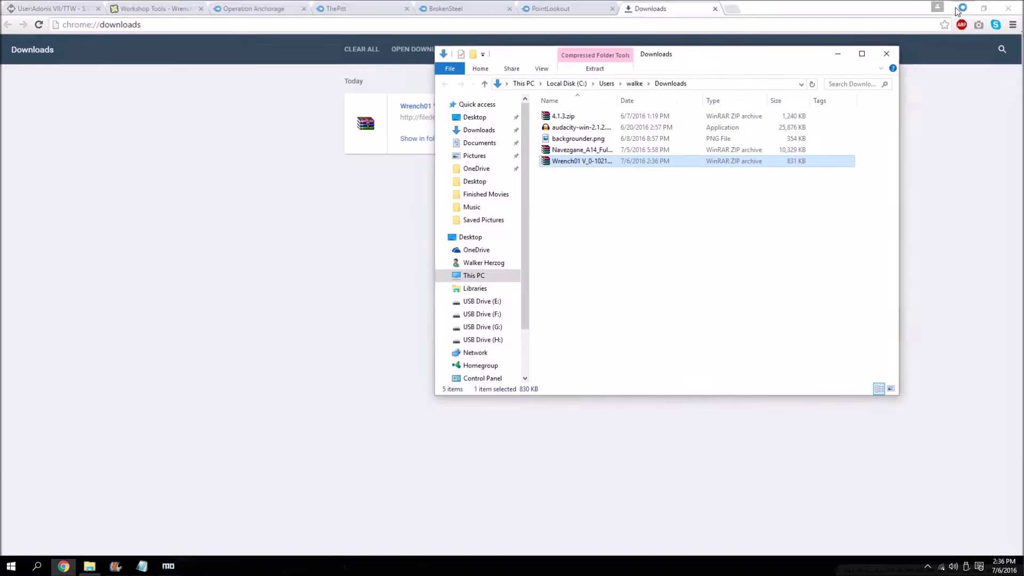
{"action": "left_click", "coordinate": [960, 8]}
{"action": "left_click", "coordinate": [955, 6]}
{"action": "left_click_drag", "start_coordinate": [569, 166], "coordinate": [386, 171]}
{"action": "left_click", "coordinate": [887, 53]}
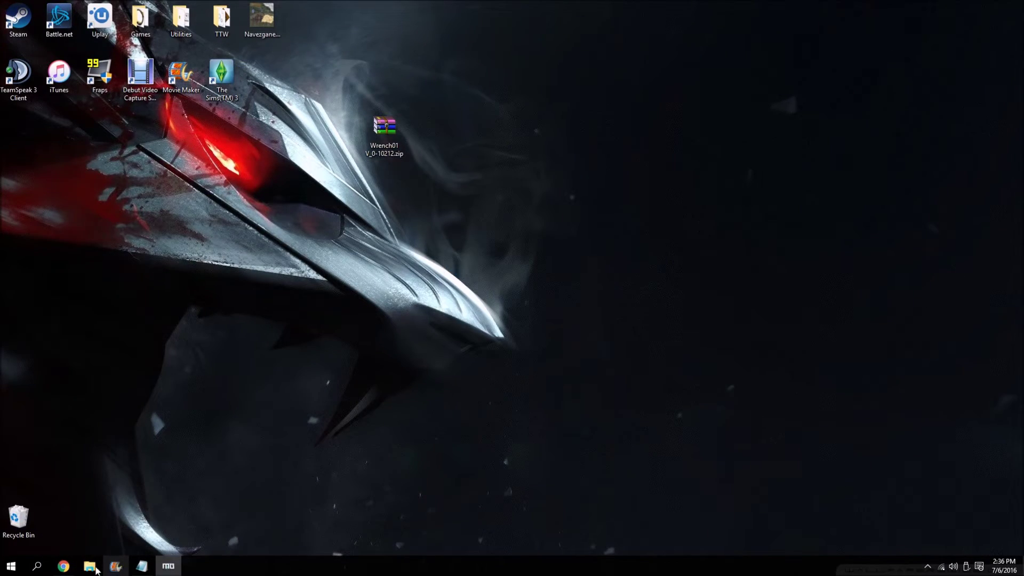
Install TweakCashregisterV1_0 in Mod Organizer as Tweaked Series, using the cashregister 14-02-2011 folder as the data root and excluding readme.txt.
{"action": "left_click", "coordinate": [168, 565]}
{"action": "double_click", "coordinate": [728, 137]}
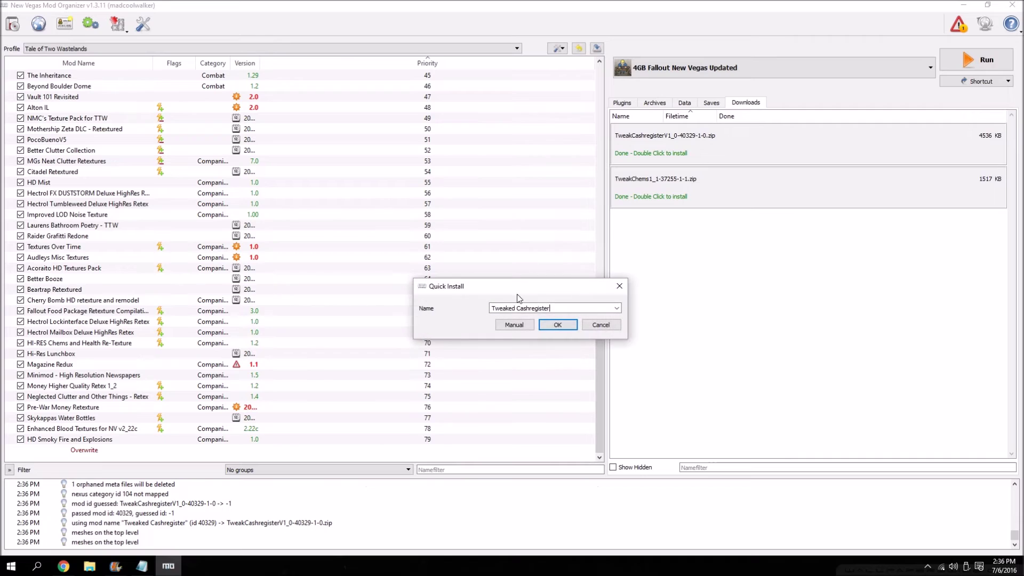
{"action": "left_click", "coordinate": [513, 325]}
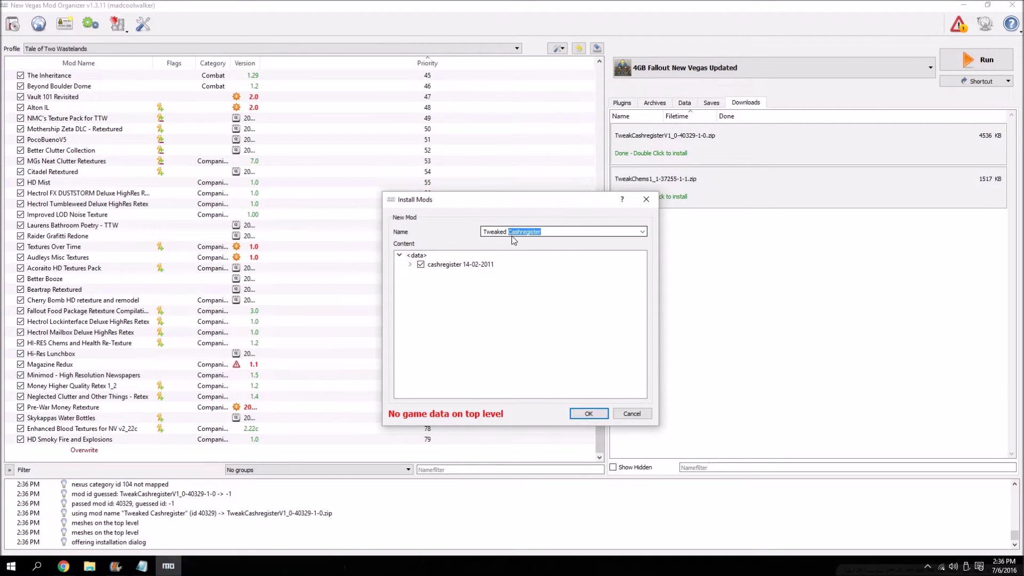
{"action": "type", "text": "Series"}
{"action": "left_click", "coordinate": [410, 264]}
{"action": "right_click", "coordinate": [433, 267]}
{"action": "left_click", "coordinate": [456, 273]}
{"action": "left_click", "coordinate": [420, 283]}
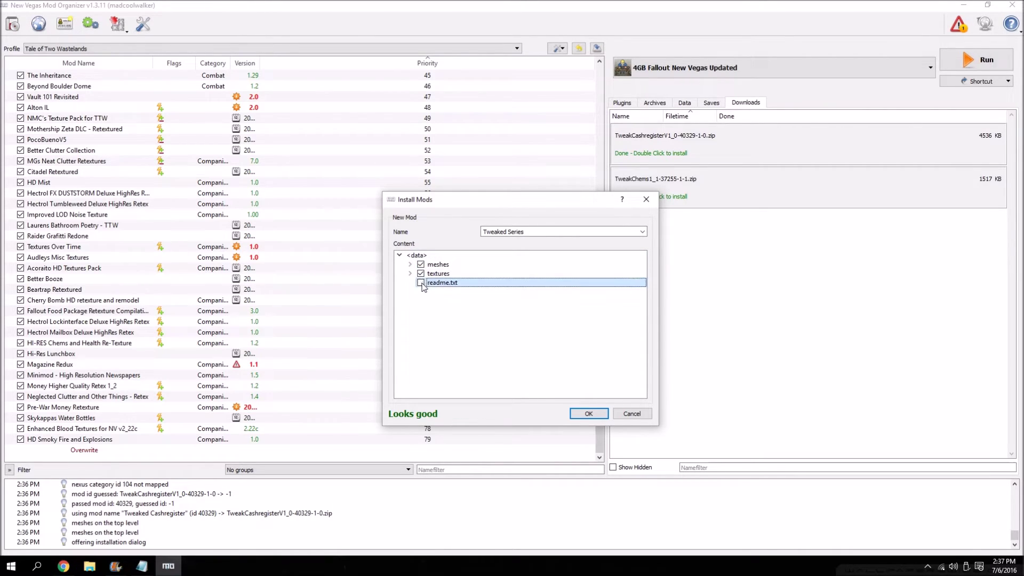
{"action": "left_click", "coordinate": [588, 414]}
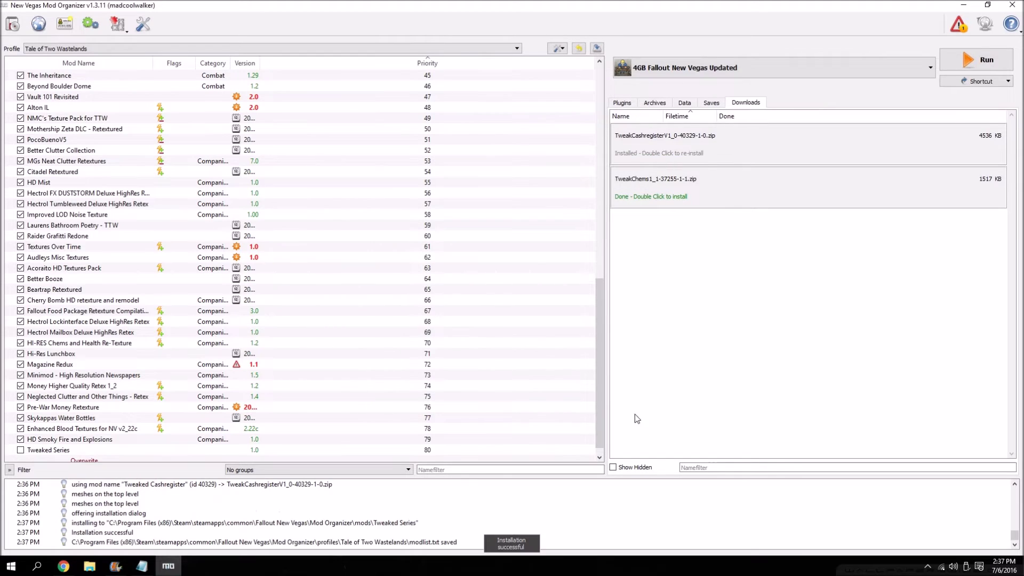
Begin installing the TweakChems1_1 download and name the mod Tweaked Series.
{"action": "double_click", "coordinate": [660, 192]}
{"action": "left_click", "coordinate": [617, 308]}
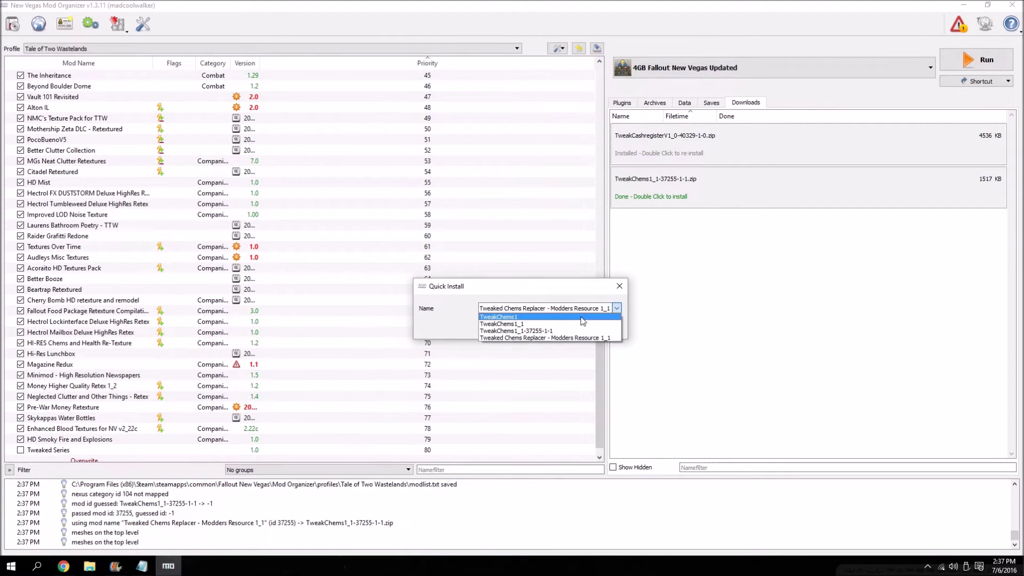
{"action": "left_click", "coordinate": [582, 308]}
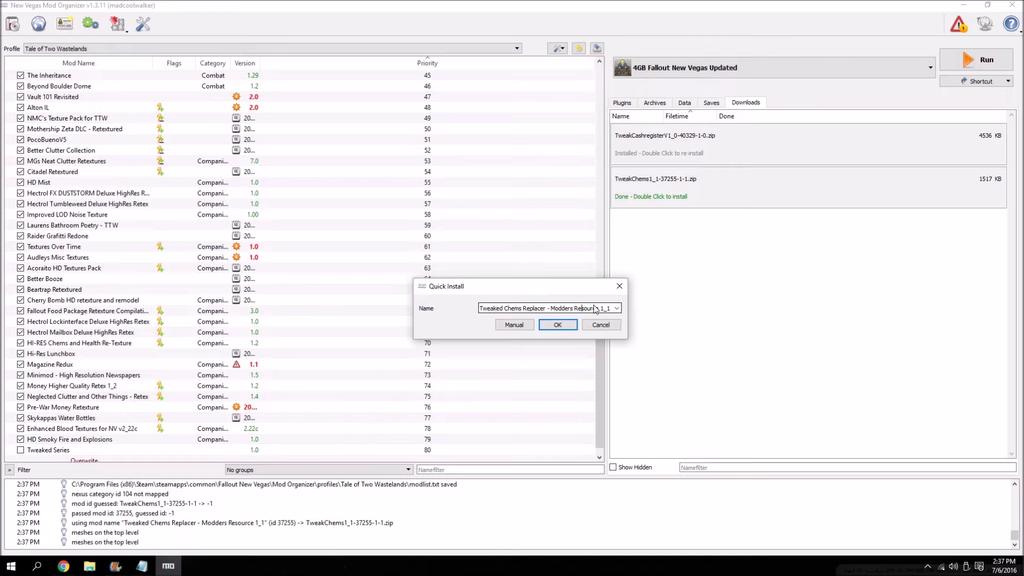
{"action": "left_click_drag", "start_coordinate": [508, 308], "coordinate": [600, 306]}
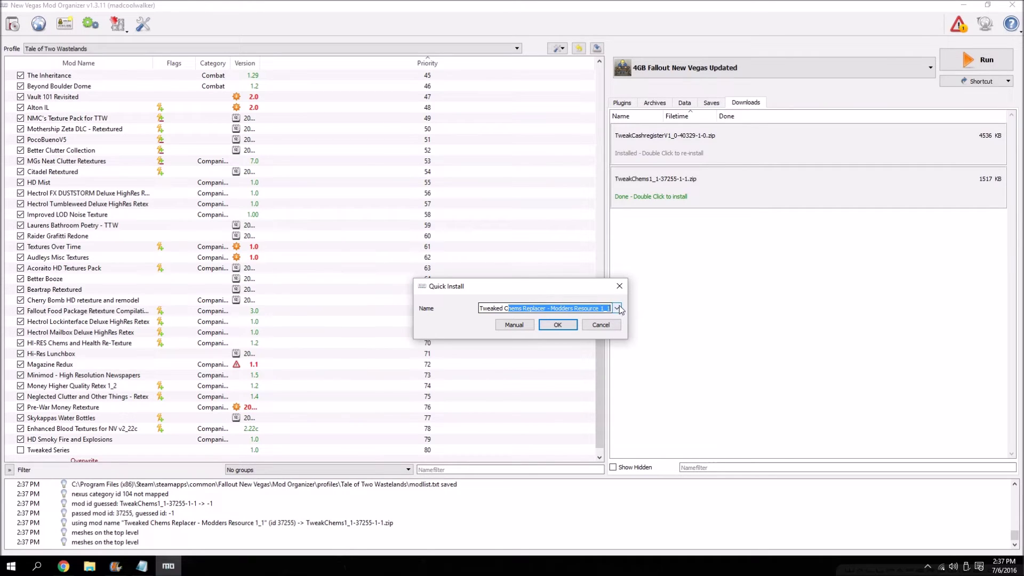
{"action": "key", "text": "BackSpace"}
{"action": "key", "text": "BackSpace"}
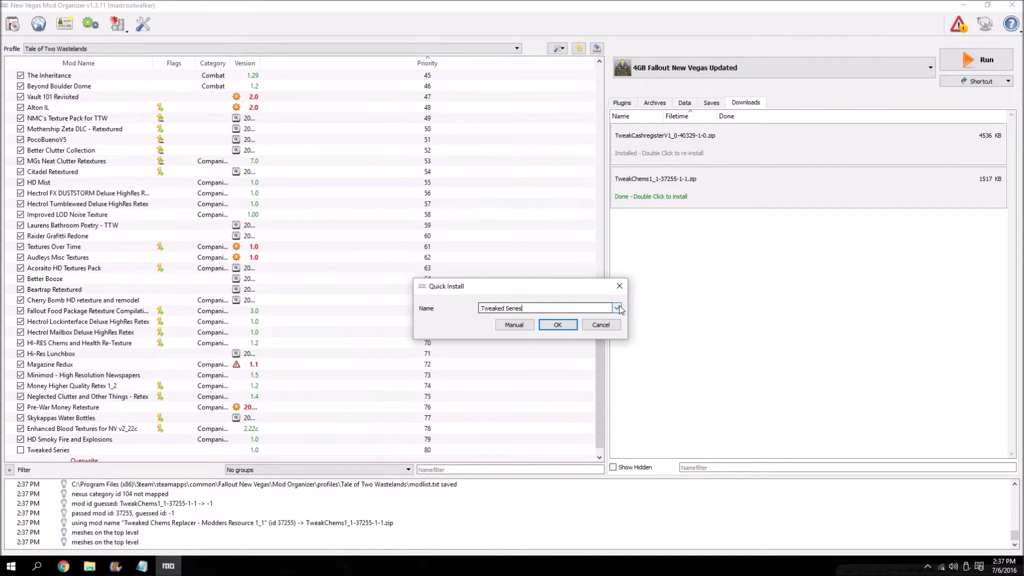
Set the Tweaked Chems folder as the data root, exclude images and ReadMe.txt, and install into the existing Tweaked Series mod.
{"action": "left_click", "coordinate": [514, 325]}
{"action": "left_click", "coordinate": [410, 264]}
{"action": "right_click", "coordinate": [435, 265]}
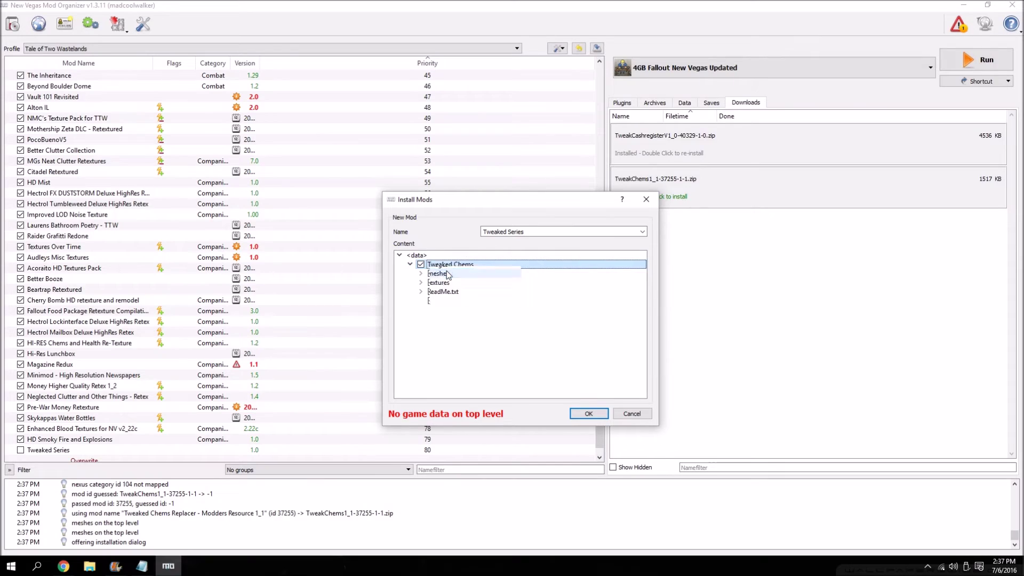
{"action": "left_click", "coordinate": [448, 275]}
{"action": "left_click", "coordinate": [425, 293]}
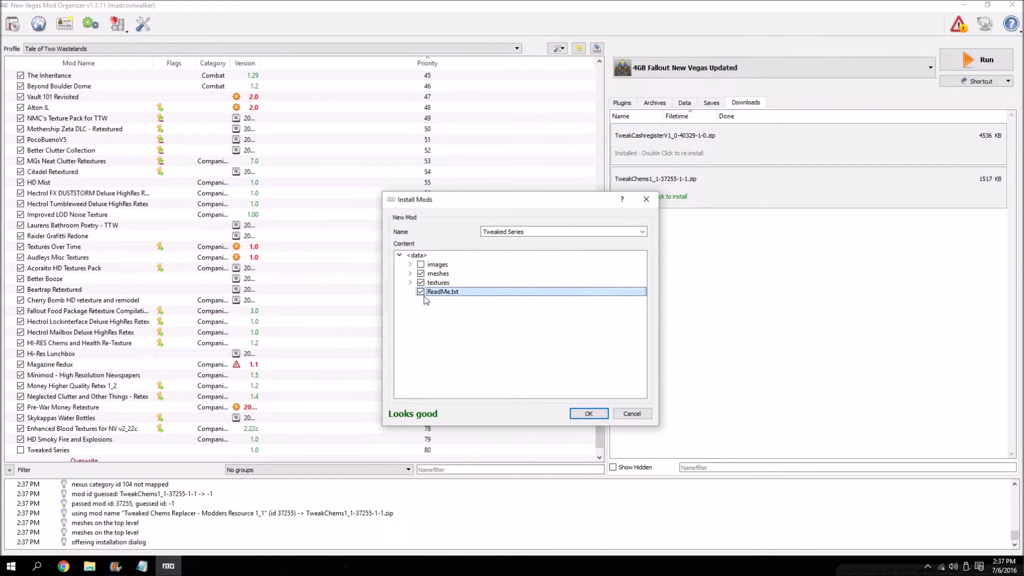
{"action": "left_click", "coordinate": [601, 412]}
{"action": "left_click", "coordinate": [474, 404]}
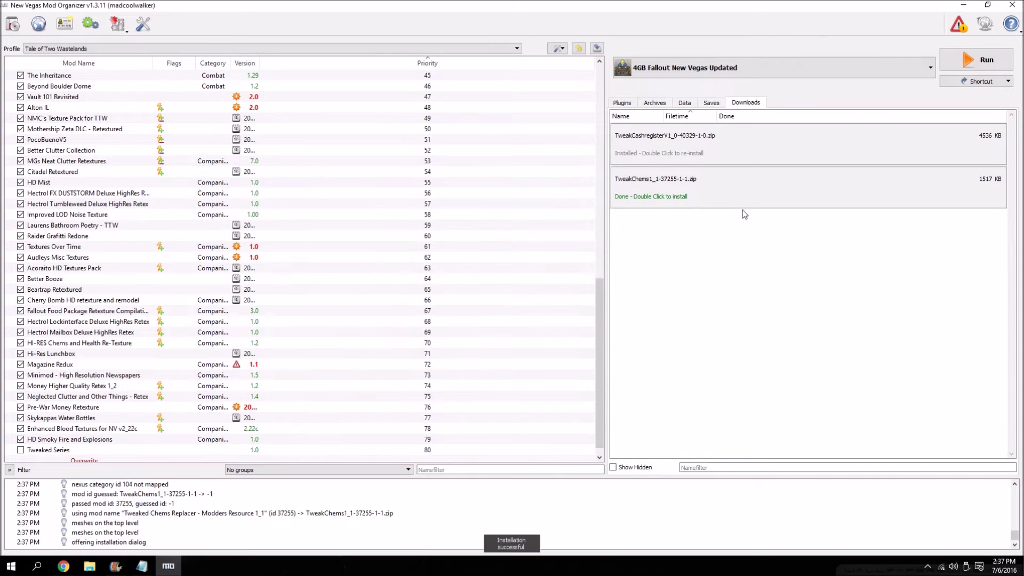
Clear the TweakCashregister and TweakChems archives from the downloads list.
{"action": "right_click", "coordinate": [668, 158]}
{"action": "left_click", "coordinate": [693, 190]}
{"action": "right_click", "coordinate": [673, 145]}
{"action": "left_click", "coordinate": [694, 177]}
Prepare a manual install of the desktop archive Wrench01 V_0-10212.zip as Tweaked Series, with its inner folder as data root, excluding IMages and ReadMe.txt.
{"action": "left_click", "coordinate": [12, 23]}
{"action": "left_click", "coordinate": [244, 144]}
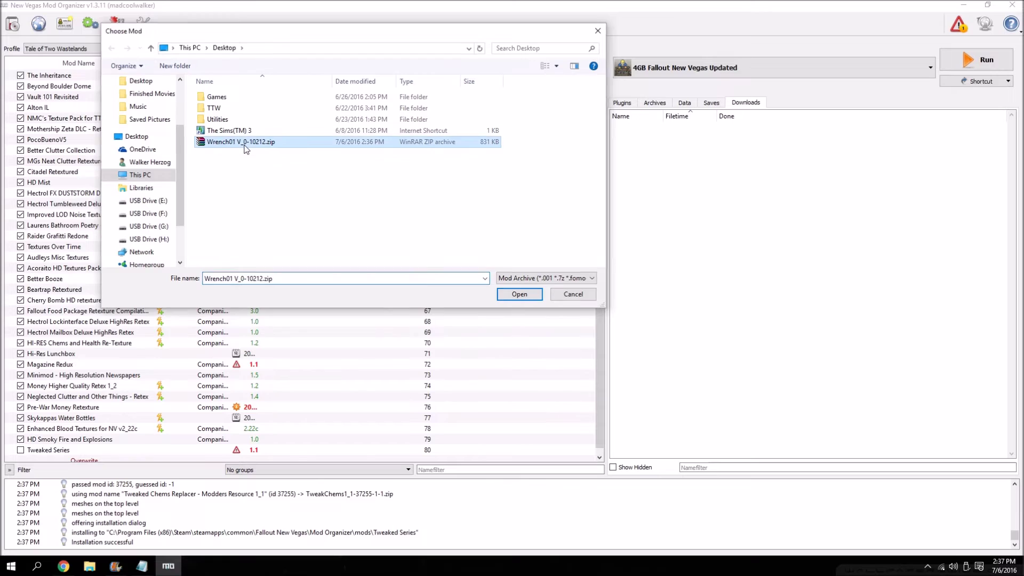
{"action": "double_click", "coordinate": [244, 143]}
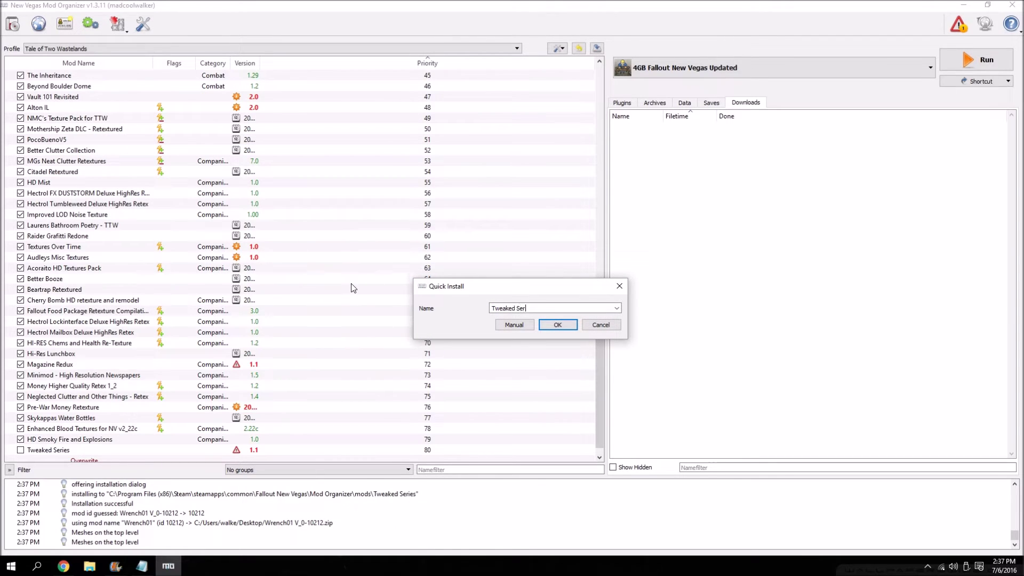
{"action": "left_click", "coordinate": [514, 325]}
{"action": "left_click", "coordinate": [410, 264]}
{"action": "right_click", "coordinate": [436, 267]}
{"action": "left_click", "coordinate": [472, 272]}
{"action": "left_click", "coordinate": [421, 265]}
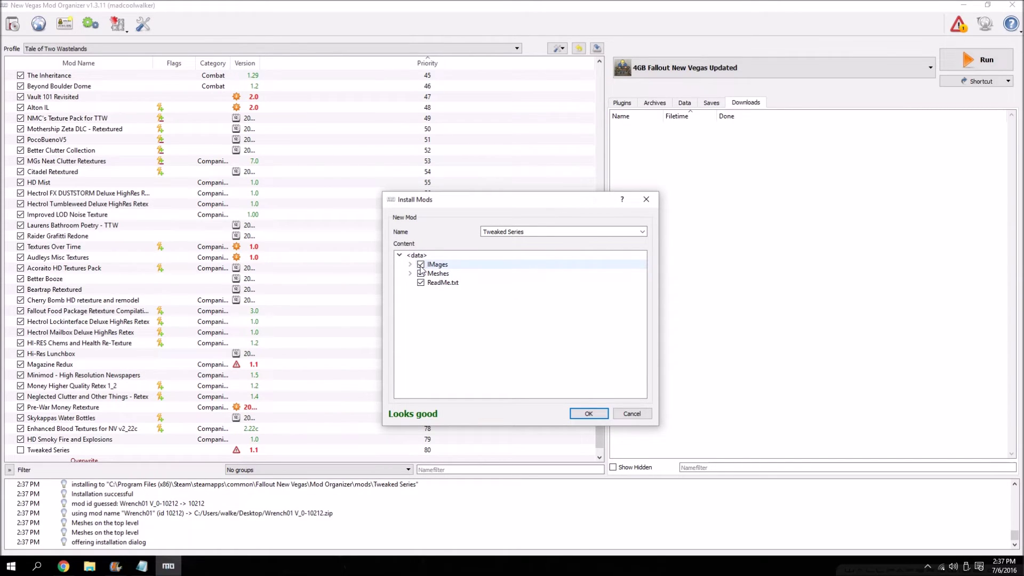
{"action": "left_click", "coordinate": [424, 284]}
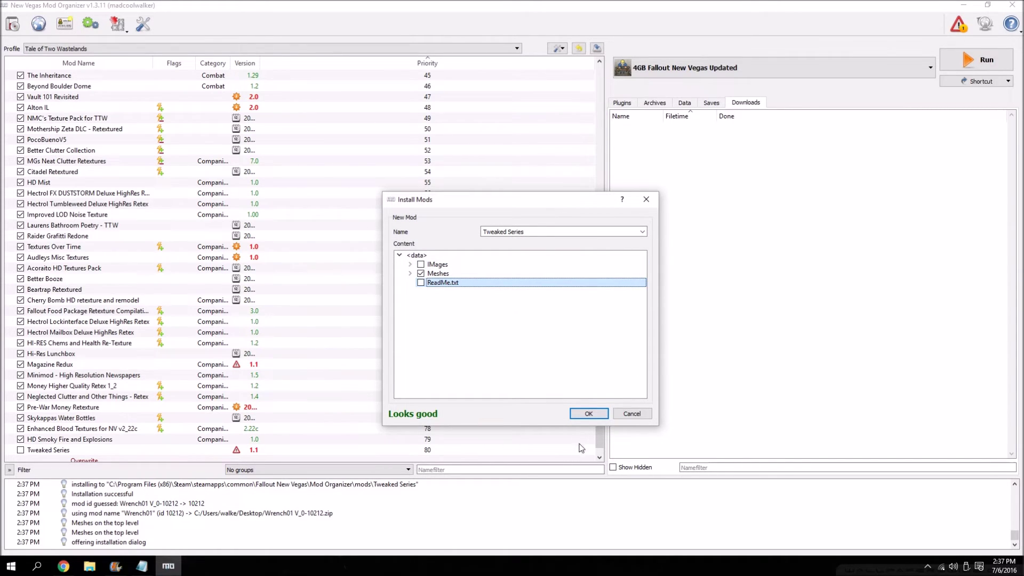
Install the Wrench01 files into the existing Tweaked Series mod and enable that mod.
{"action": "left_click", "coordinate": [587, 414]}
{"action": "left_click", "coordinate": [486, 346]}
{"action": "scroll", "coordinate": [372, 330], "scroll_direction": "down", "scroll_amount": 1}
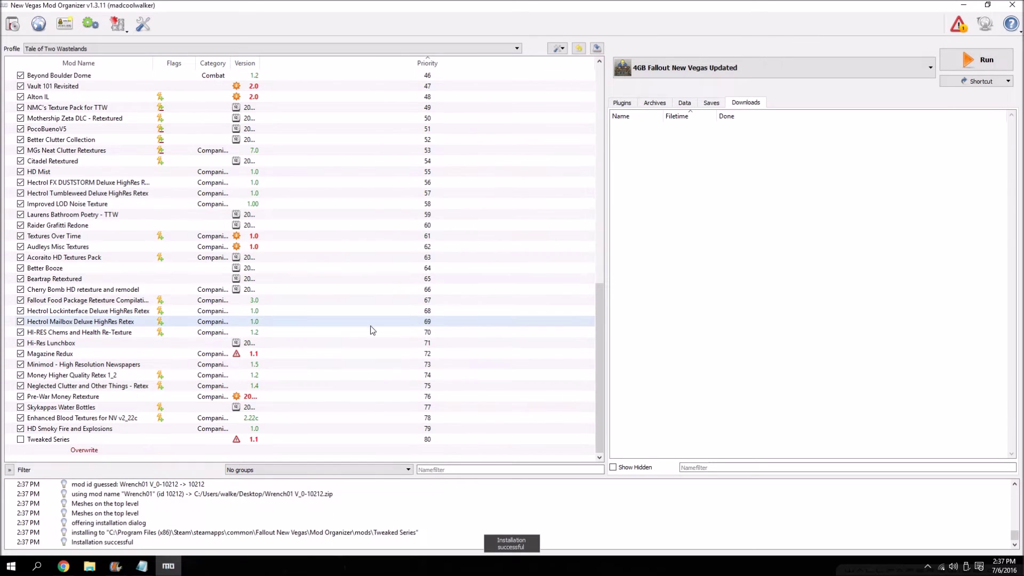
{"action": "left_click", "coordinate": [20, 439]}
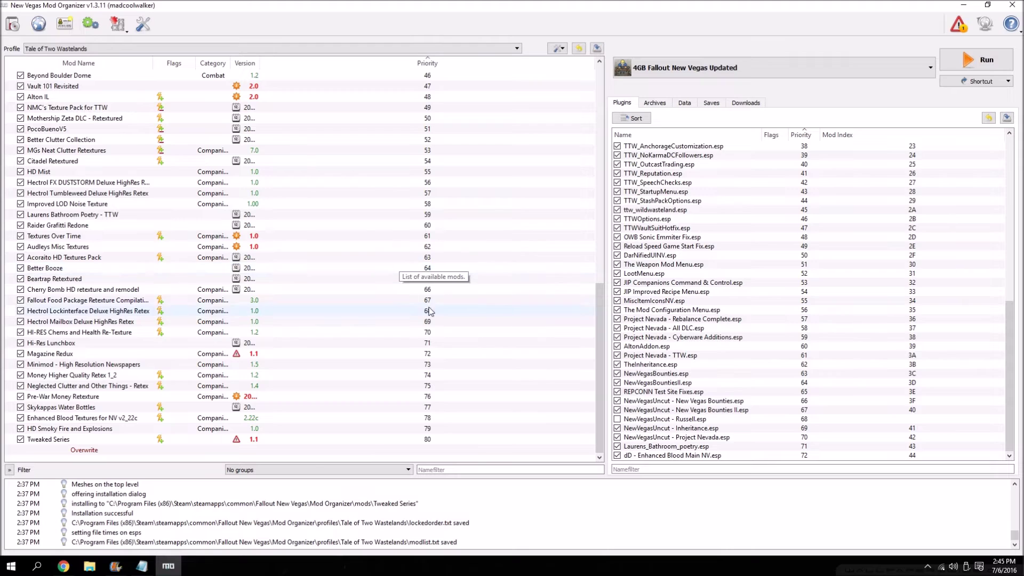
Run LOOT on the plugin list, apply the sorted load order, and close LOOT.
{"action": "left_click", "coordinate": [901, 67]}
{"action": "left_click", "coordinate": [673, 157]}
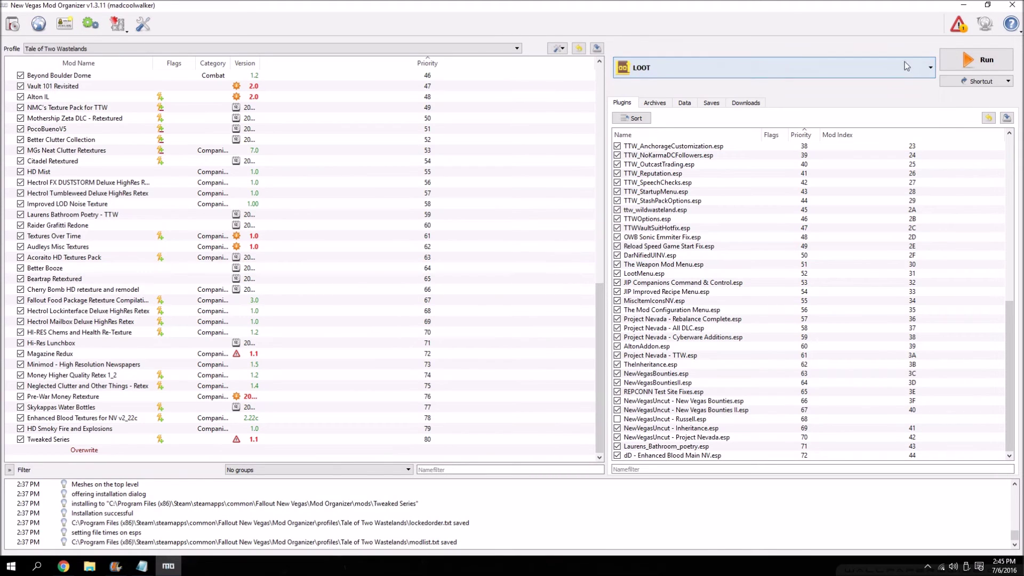
{"action": "left_click", "coordinate": [968, 63]}
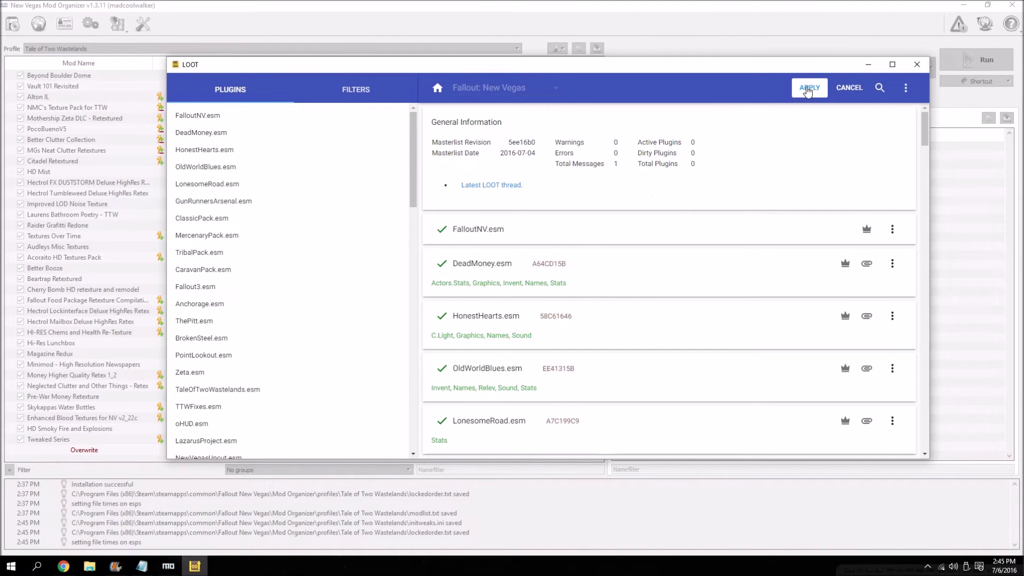
{"action": "left_click", "coordinate": [804, 87]}
{"action": "left_click", "coordinate": [913, 65]}
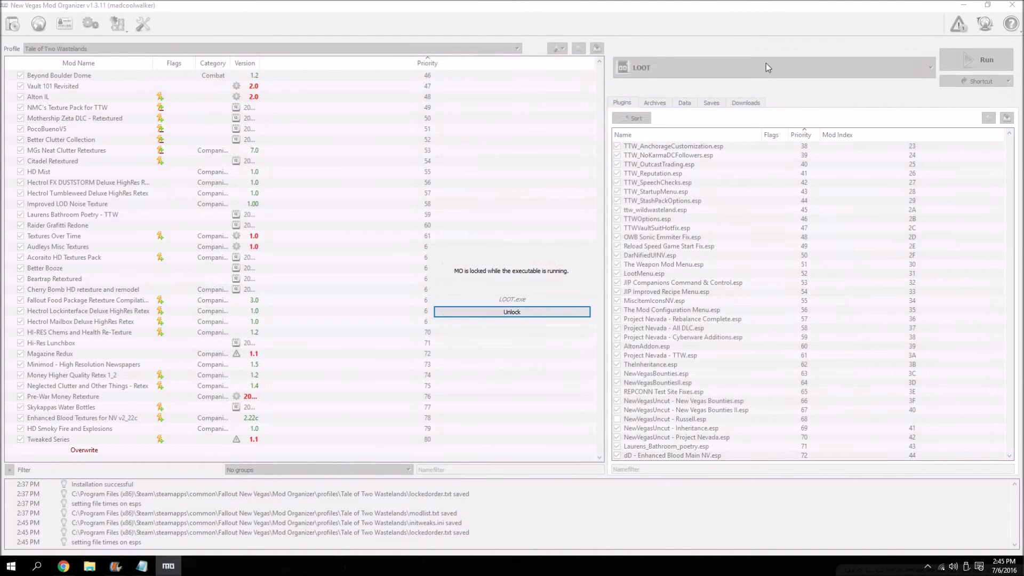
Choose the executable to launch in place of LOOT and start the game.
{"action": "left_click", "coordinate": [708, 69]}
{"action": "left_click", "coordinate": [661, 71]}
{"action": "left_click", "coordinate": [661, 72]}
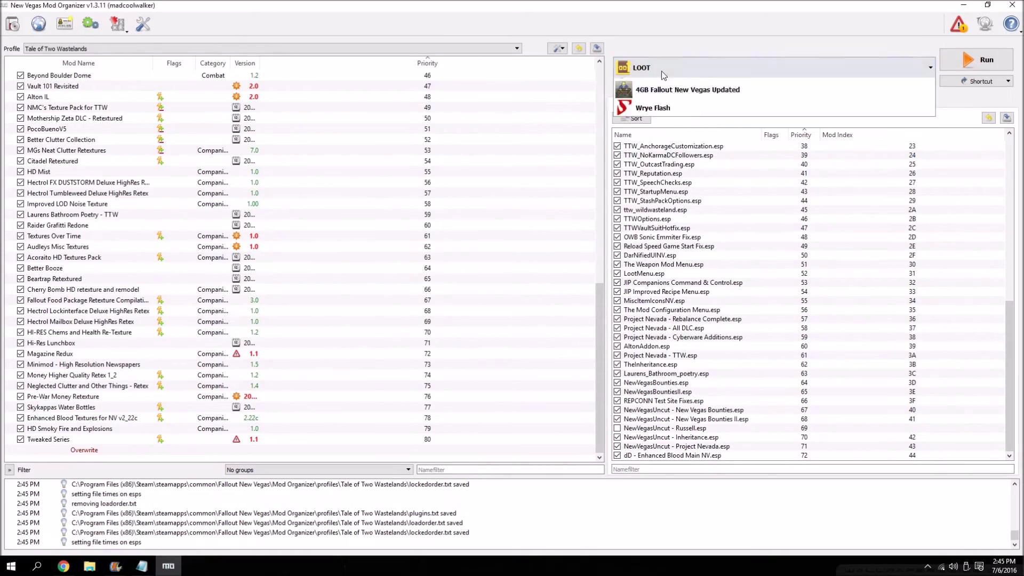
{"action": "left_click", "coordinate": [660, 229]}
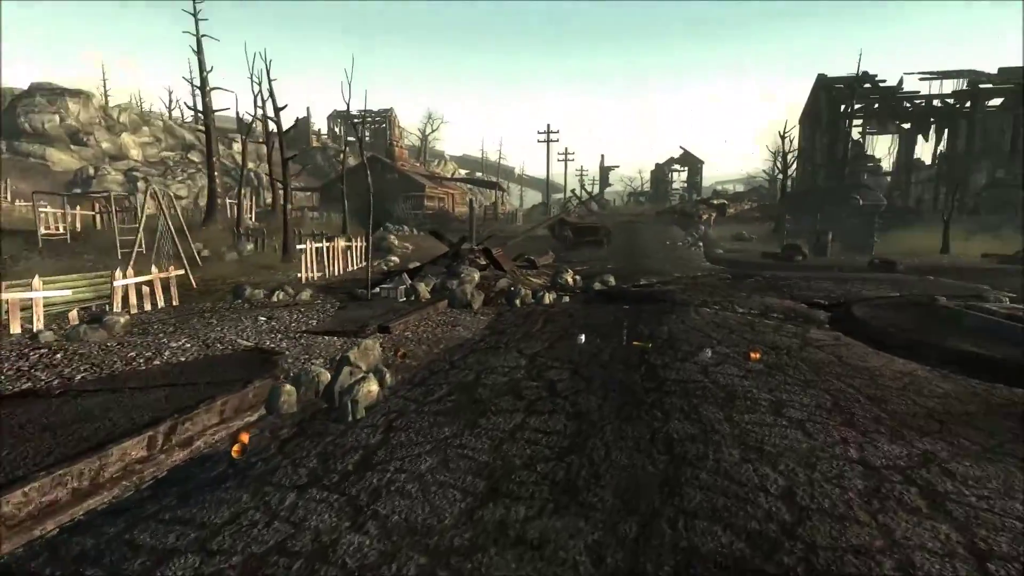
Examine the tin can and empty soda bottle up close, put each back, and look over the Mentats and Vodka on the road.
{"action": "key", "text": "w"}
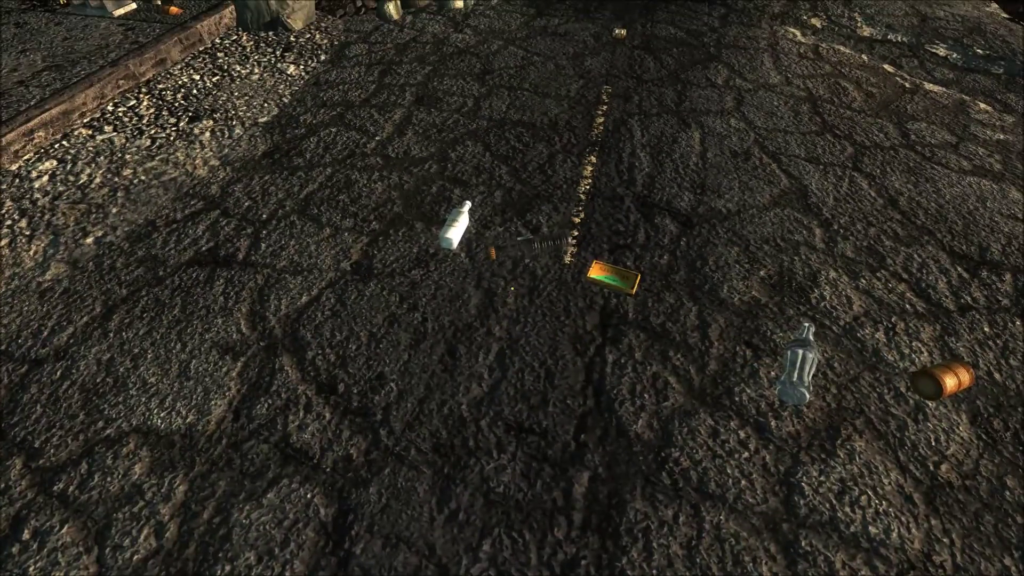
{"action": "key", "text": "e"}
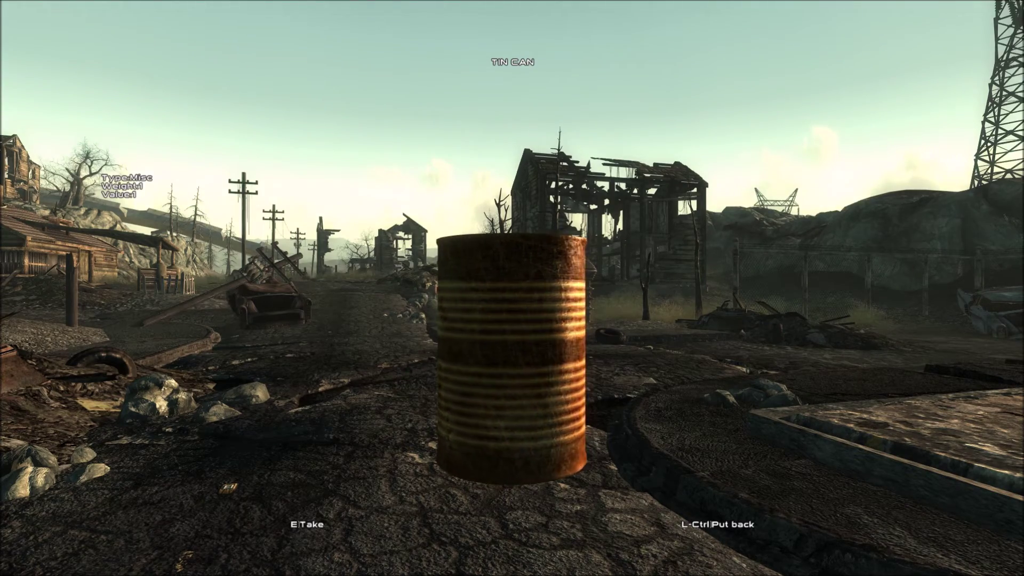
{"action": "key", "text": "ctrl"}
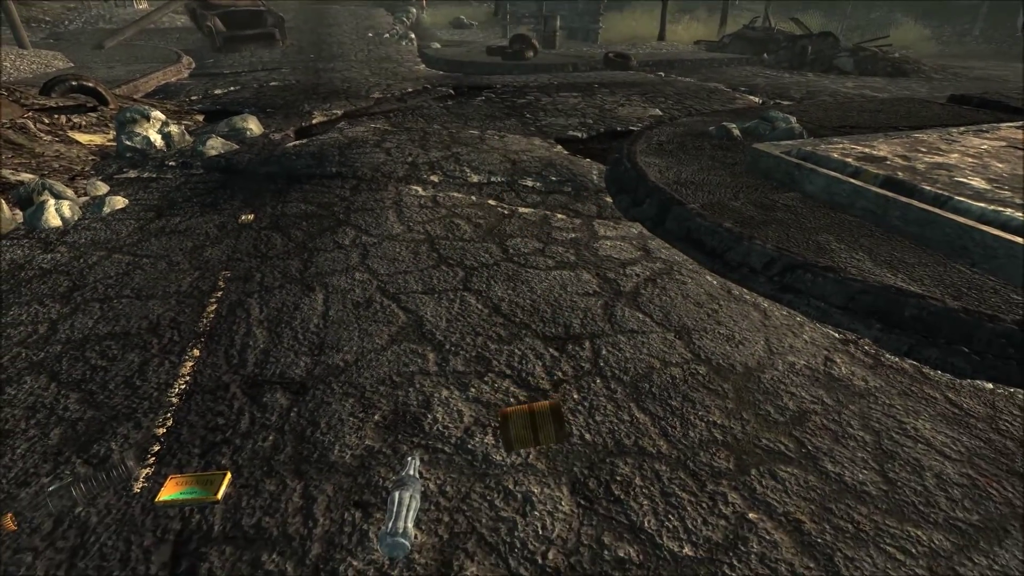
{"action": "key", "text": "e"}
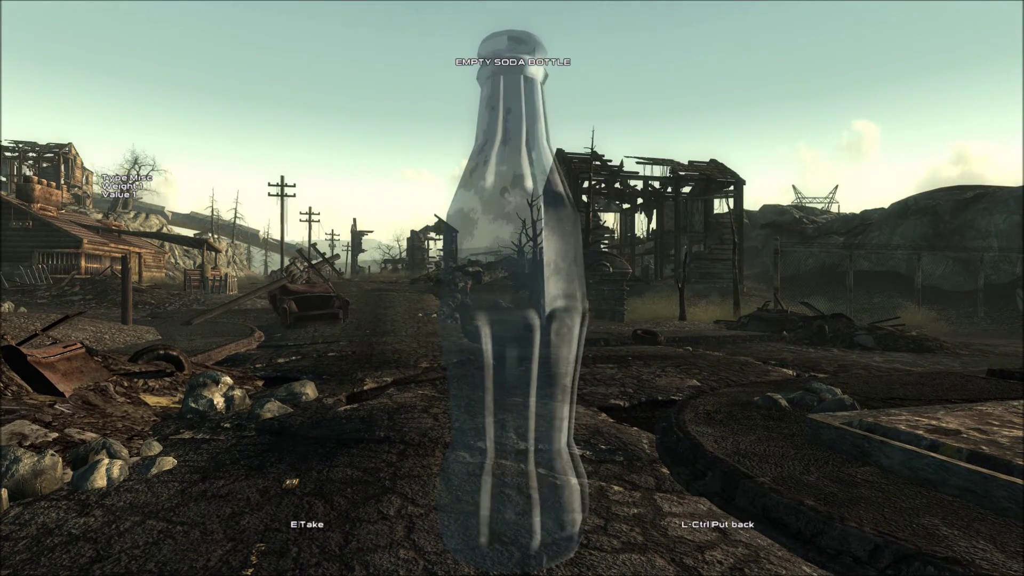
{"action": "key", "text": "ctrl"}
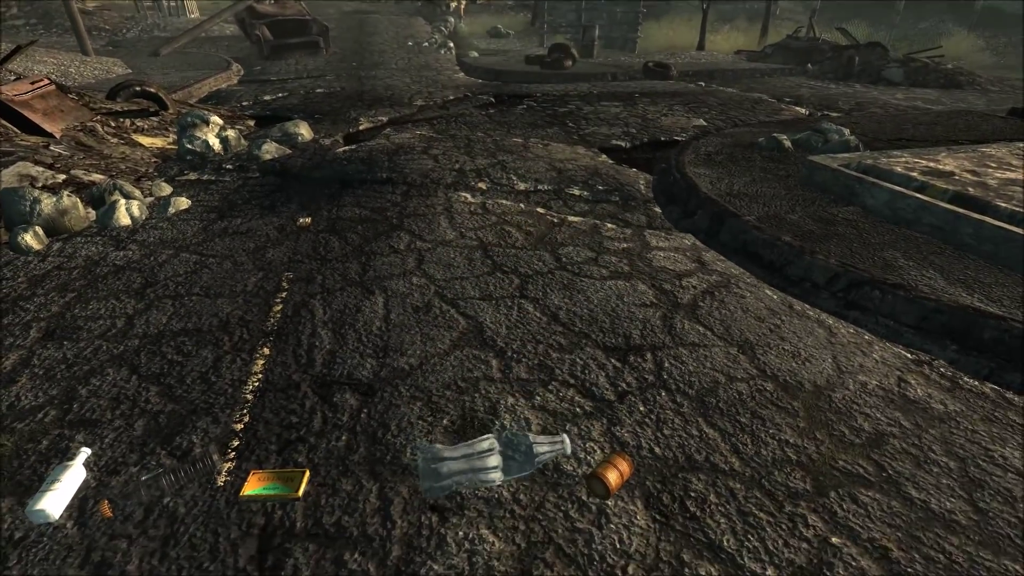
{"action": "key", "text": "a"}
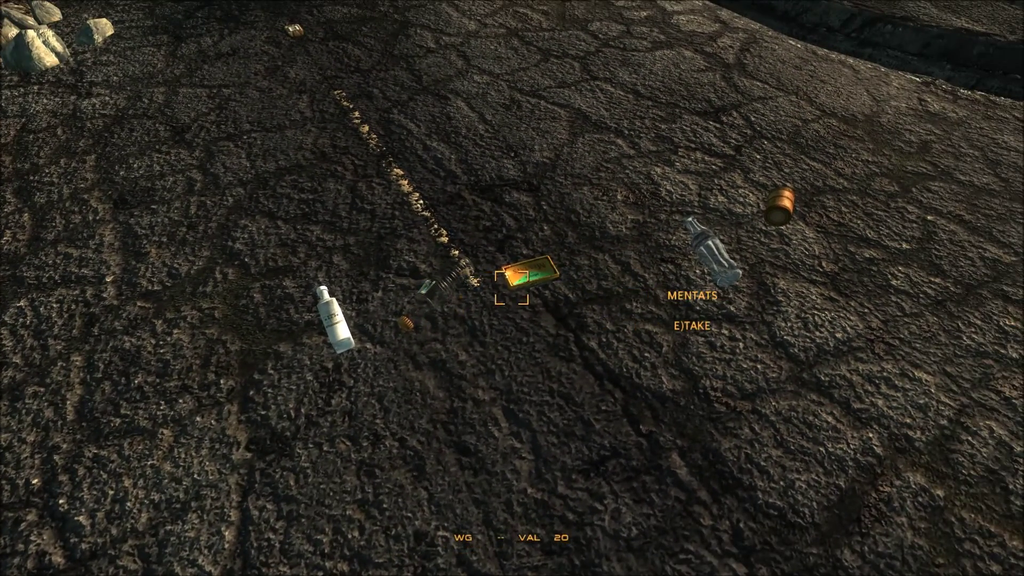
{"action": "key", "text": "a"}
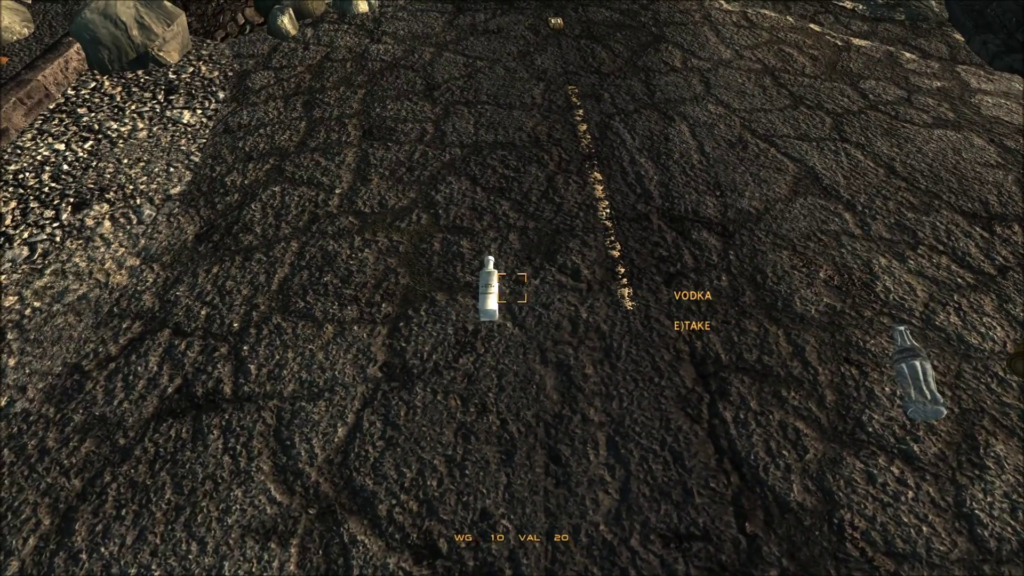
Drop one Purified Water from the Pip-Boy's aid items and examine the dropped water and the Nuka-Cola on the road.
{"action": "key", "text": "Tab"}
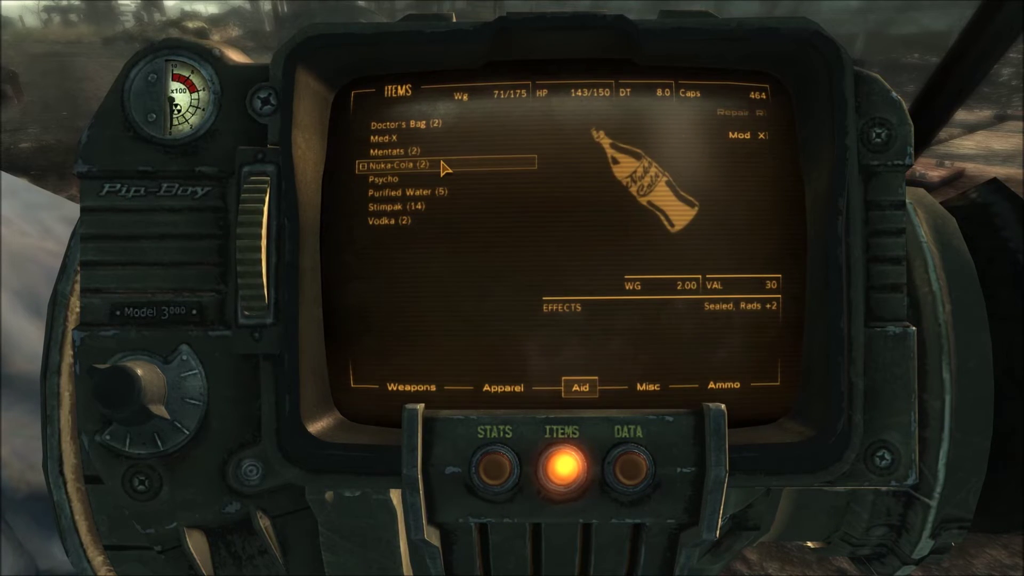
{"action": "right_click", "coordinate": [454, 196]}
{"action": "right_click", "coordinate": [457, 203]}
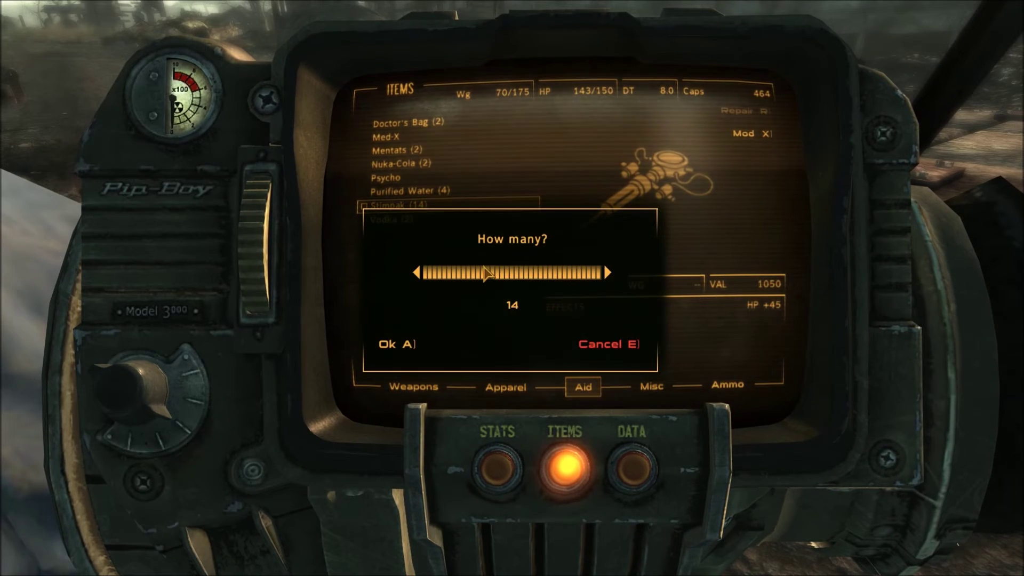
{"action": "left_click", "coordinate": [607, 343]}
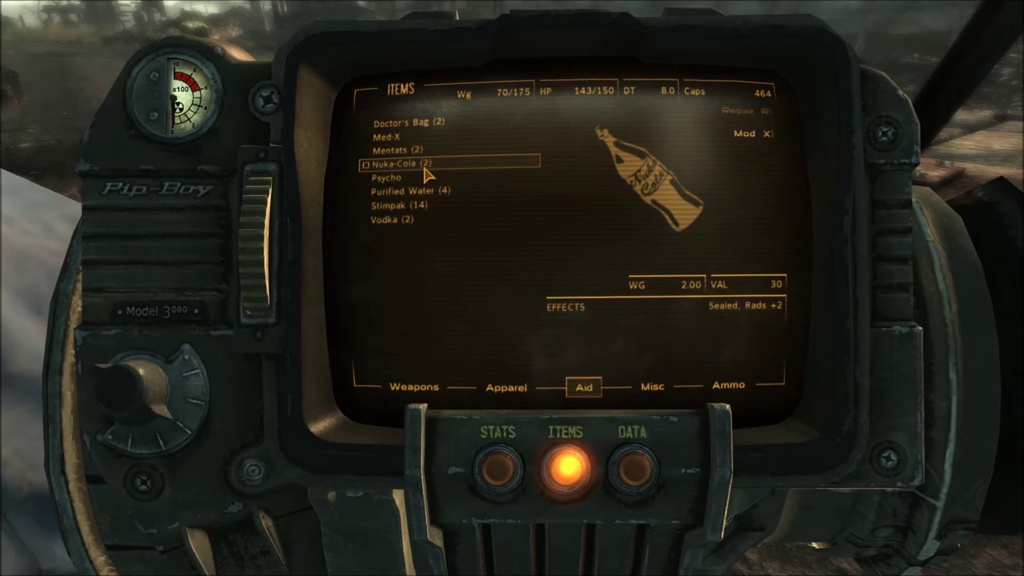
{"action": "key", "text": "Tab"}
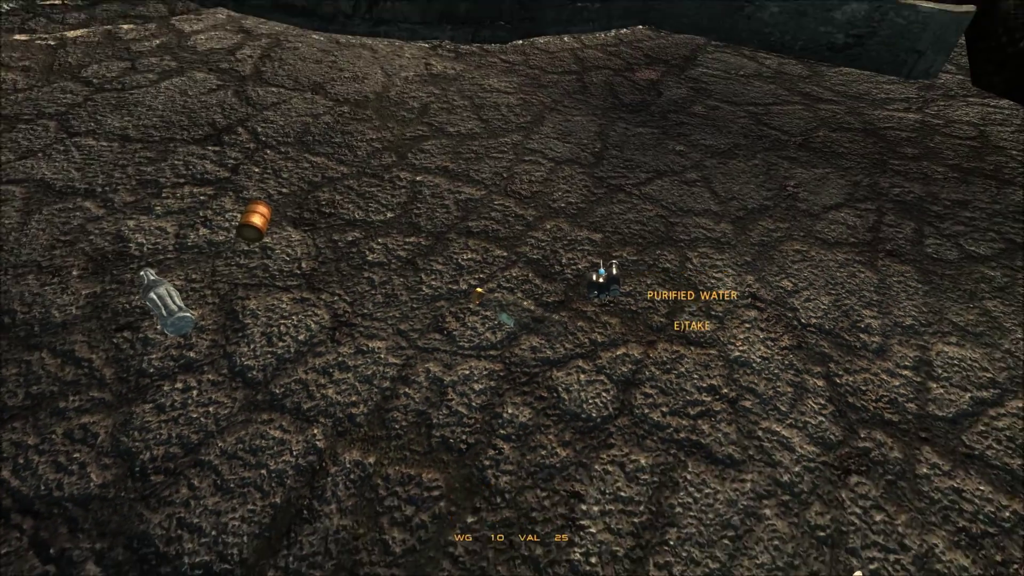
{"action": "key", "text": "z"}
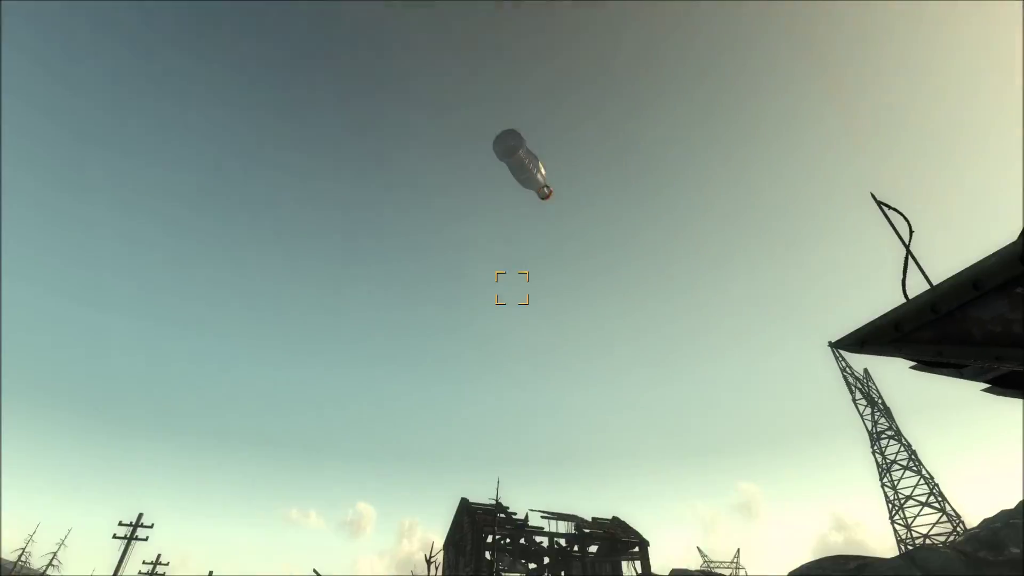
{"action": "key", "text": "z"}
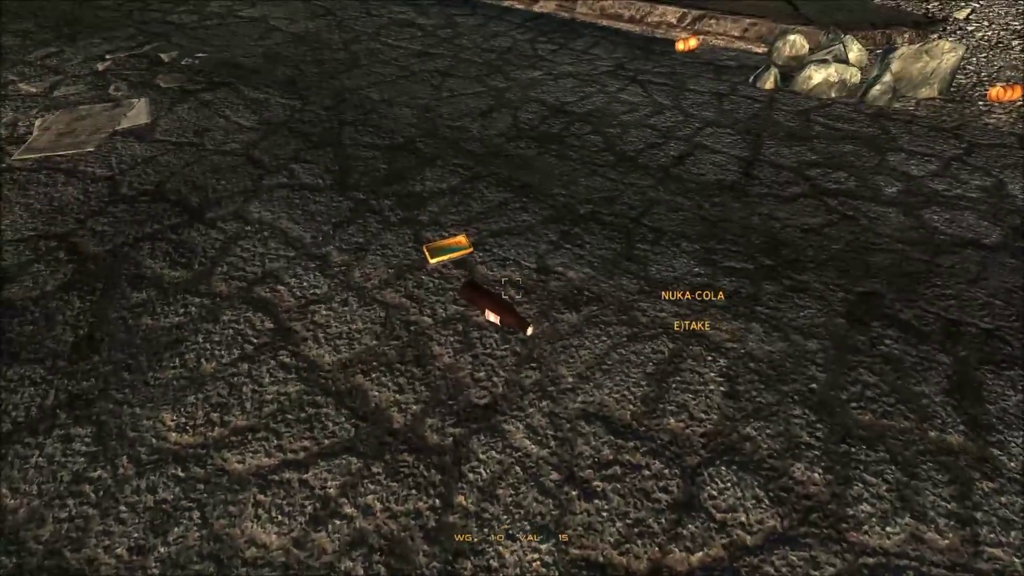
Examine the Nuka-Cola bottle up close against the sky, release it, and look closely at the Mentats tin on the road.
{"action": "key", "text": "e"}
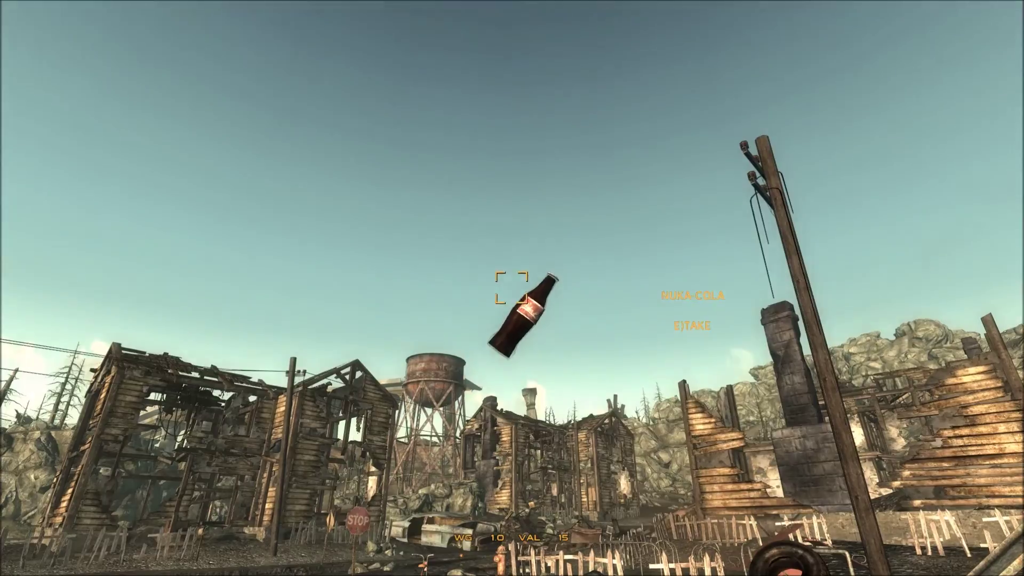
{"action": "key", "text": "e"}
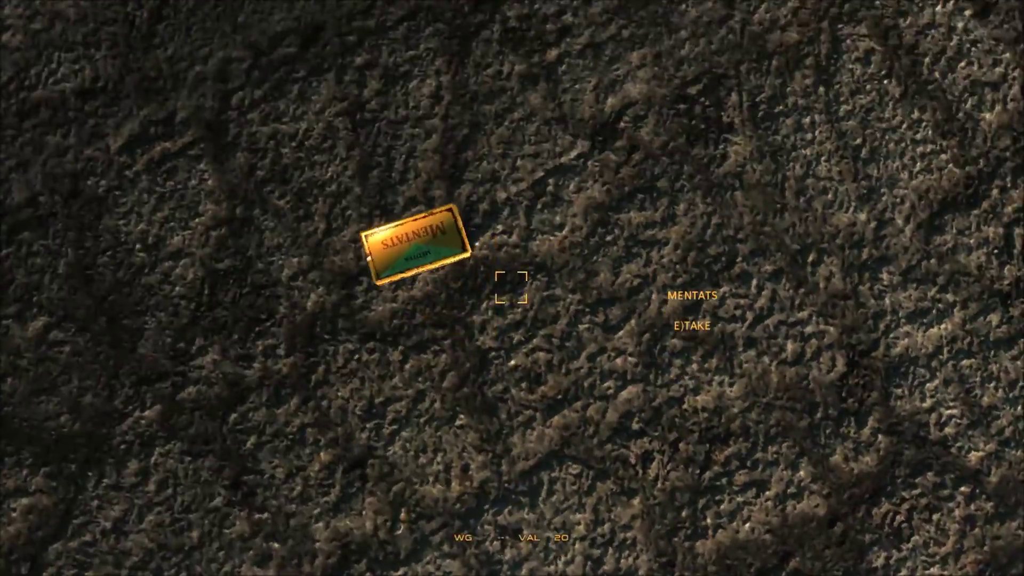
Walk through the ruined town to the Megaton sign, examining the retextured roads, rubble, wrecked cars, houses and street signs.
{"action": "key", "text": "w"}
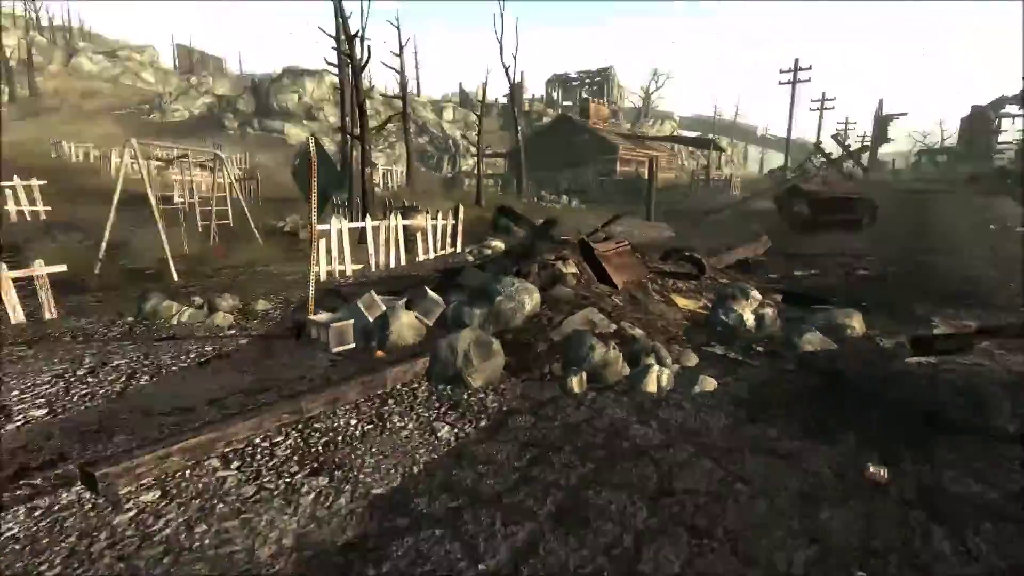
{"action": "key", "text": "w"}
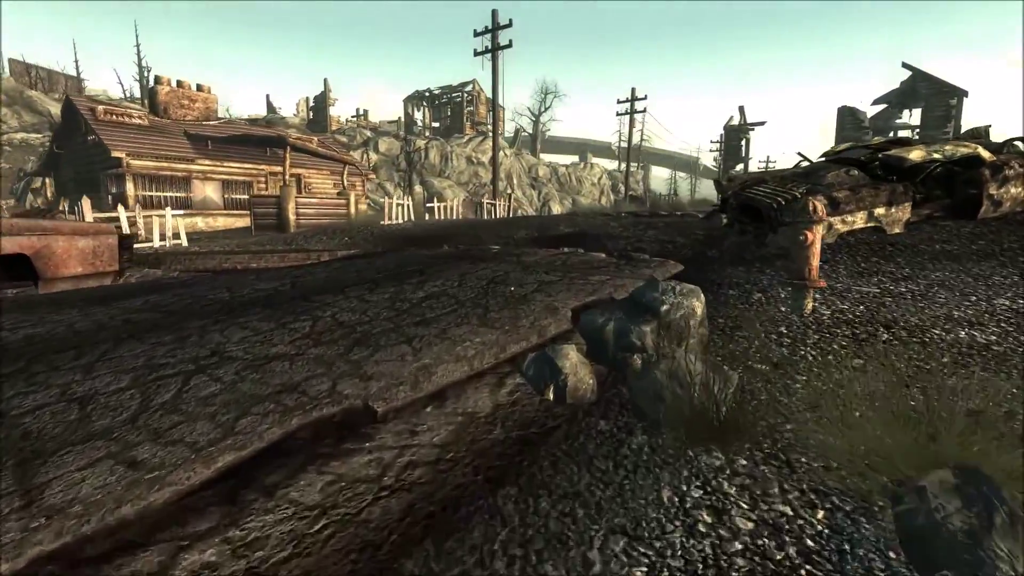
{"action": "key", "text": "w"}
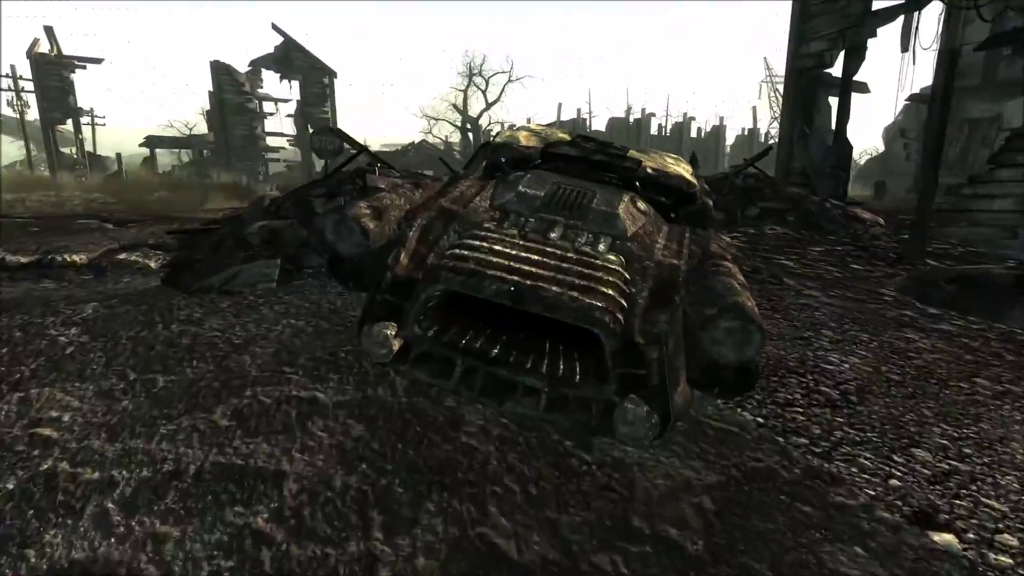
{"action": "key", "text": "w"}
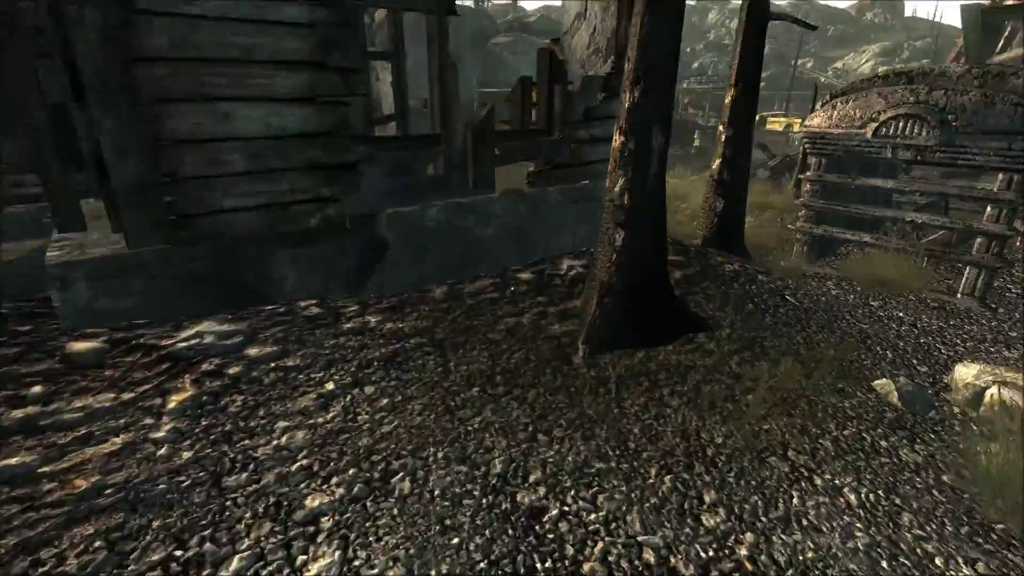
{"action": "key", "text": "w"}
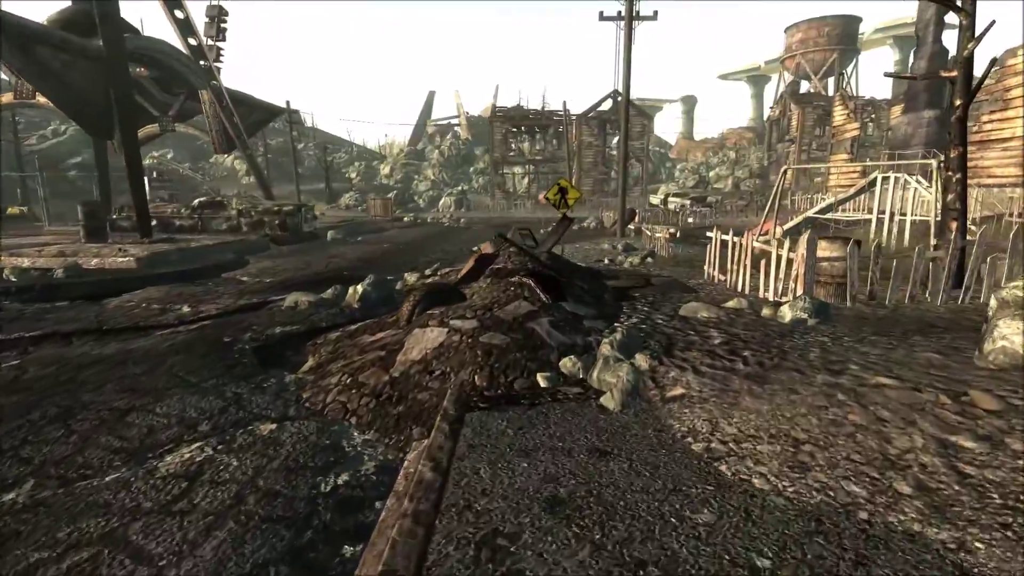
{"action": "key", "text": "w"}
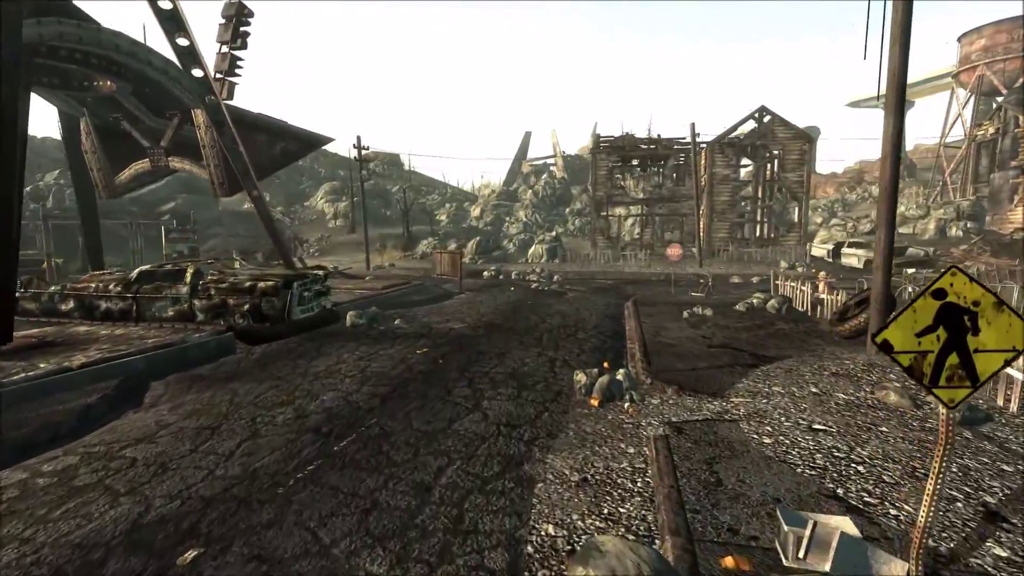
{"action": "key", "text": "w"}
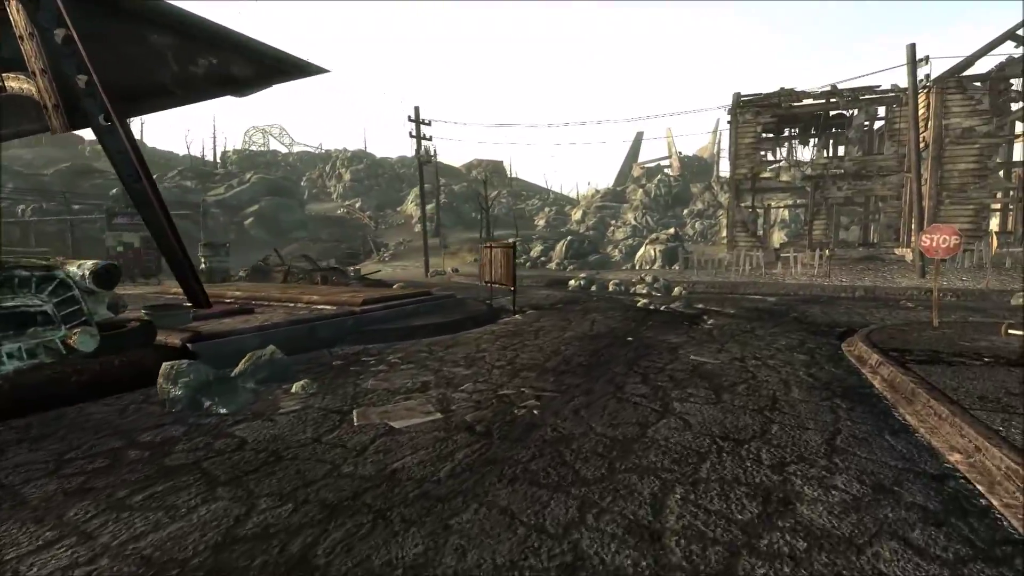
{"action": "key", "text": "w"}
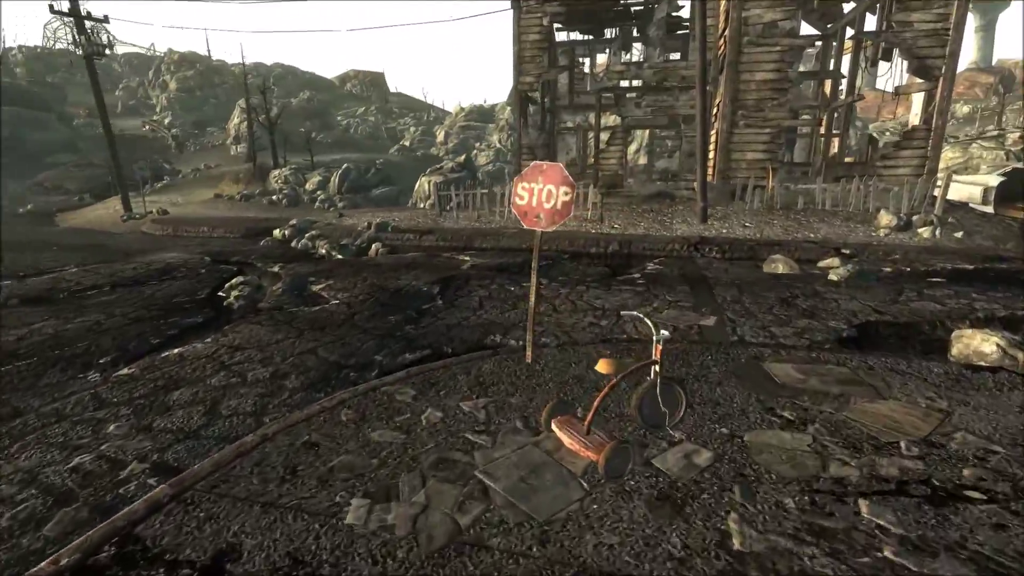
{"action": "key", "text": "w"}
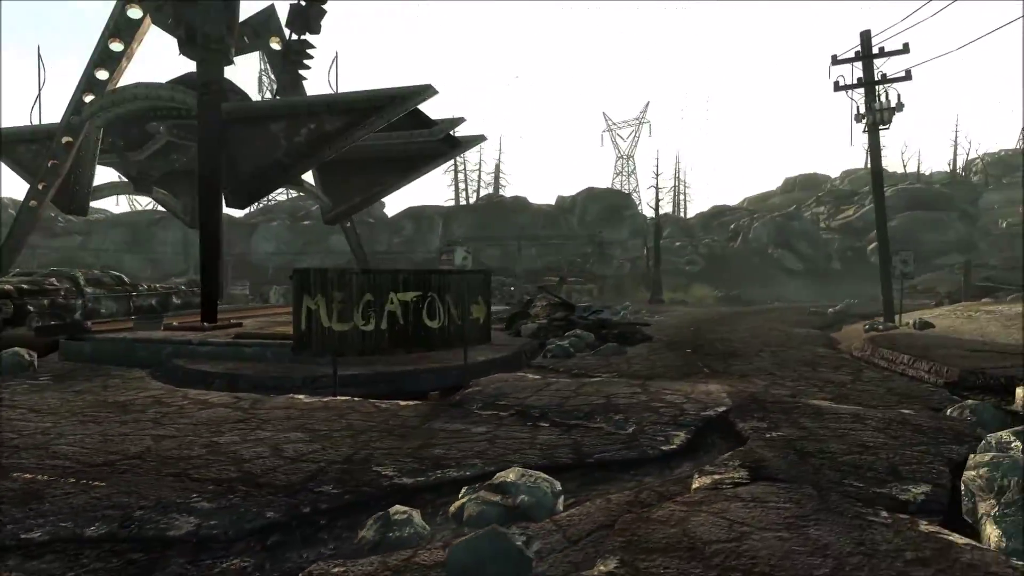